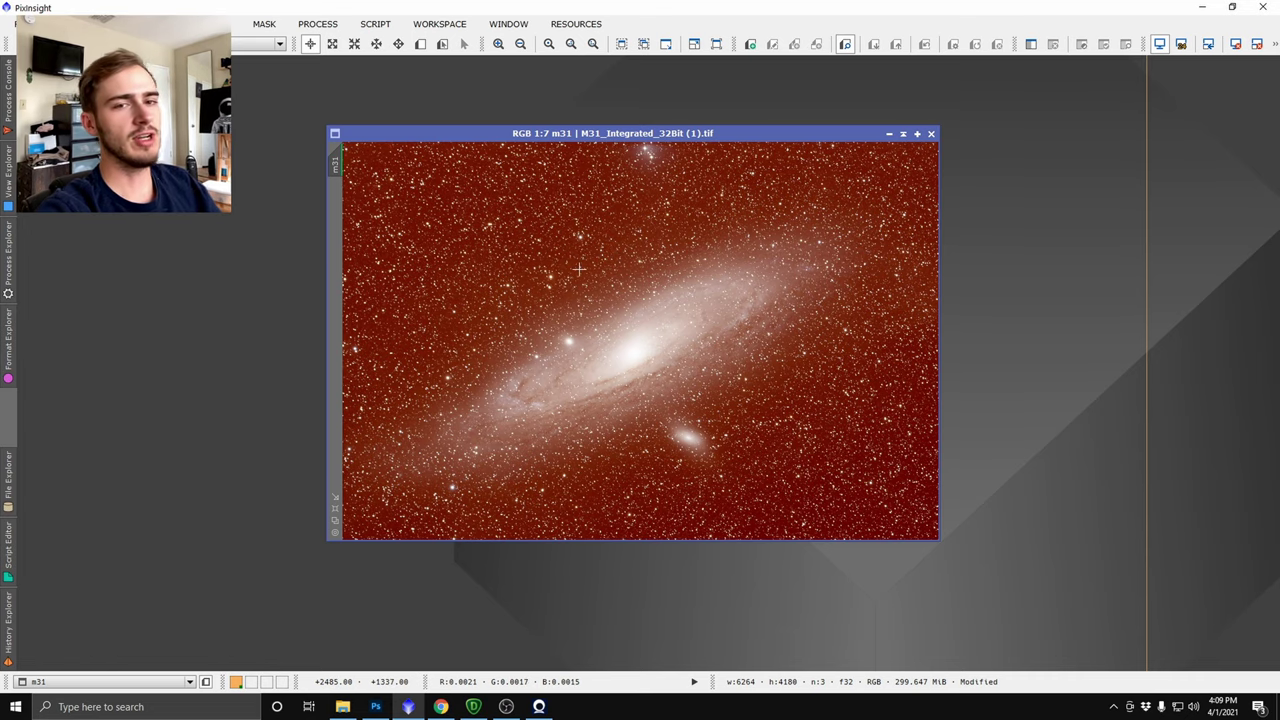
# - Reset the screen stretch on the m31 image to display the unstretched linear data
pyautogui.scroll(1, 660, 240)
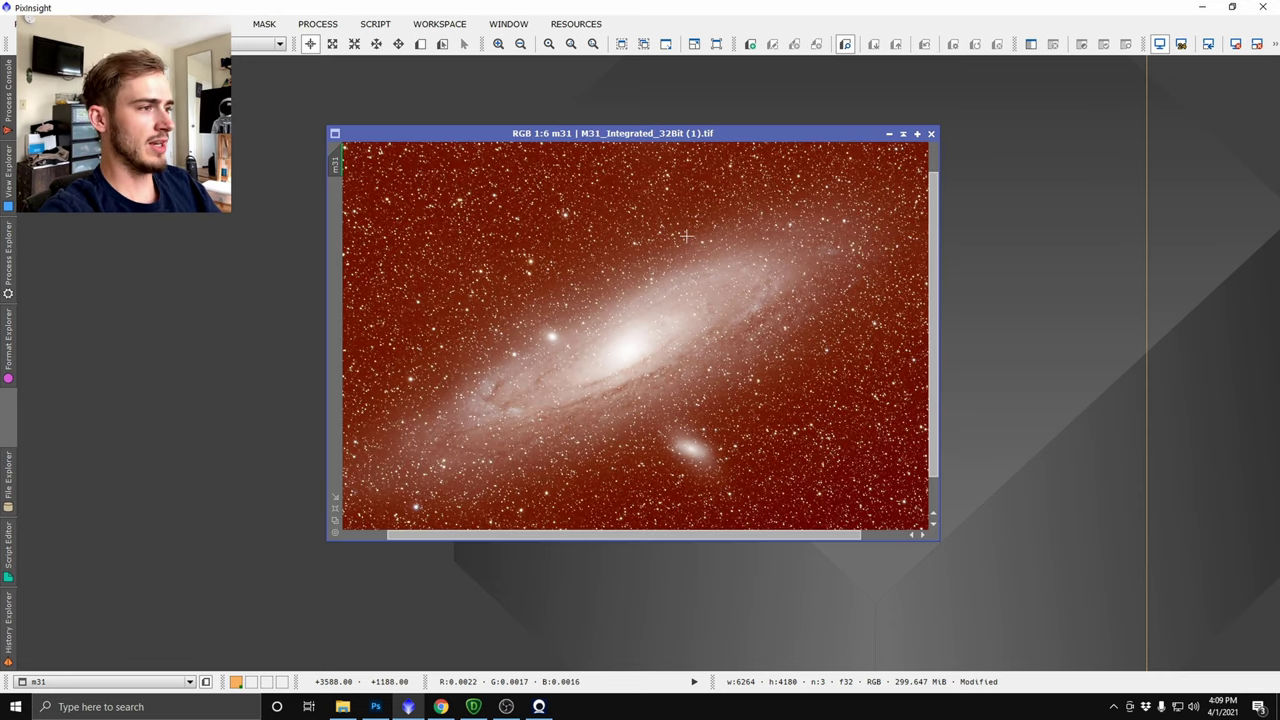
pyautogui.scroll(-1, 687, 236)
pyautogui.moveTo(619, 137); pyautogui.dragTo(567, 126)
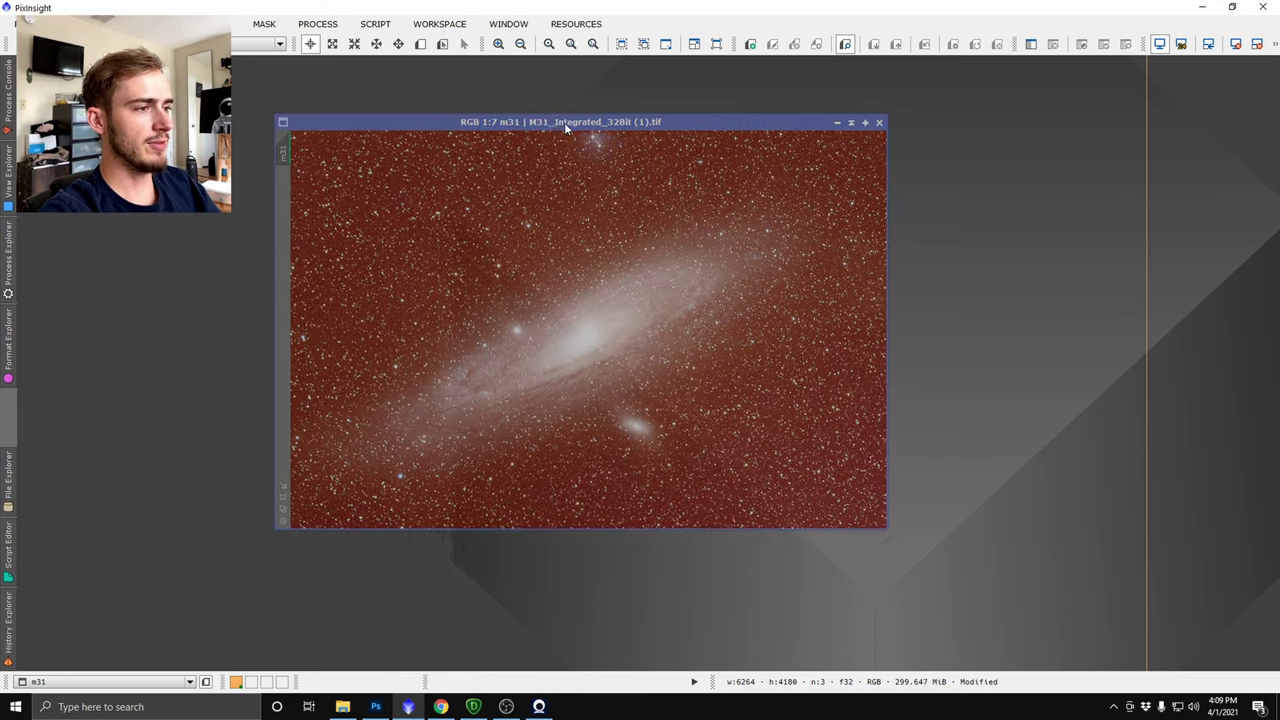
pyautogui.rightClick(567, 231)
pyautogui.moveTo(760, 455)
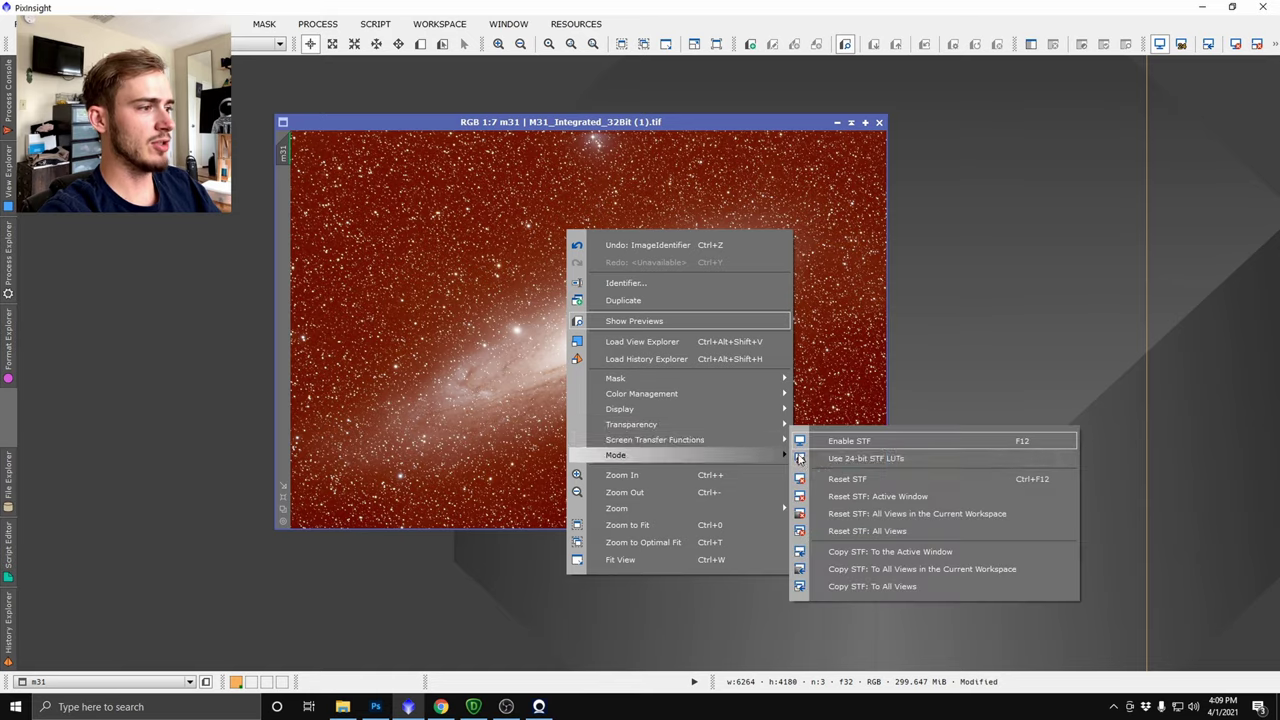
pyautogui.click(862, 479)
pyautogui.scroll(5, 649, 303)
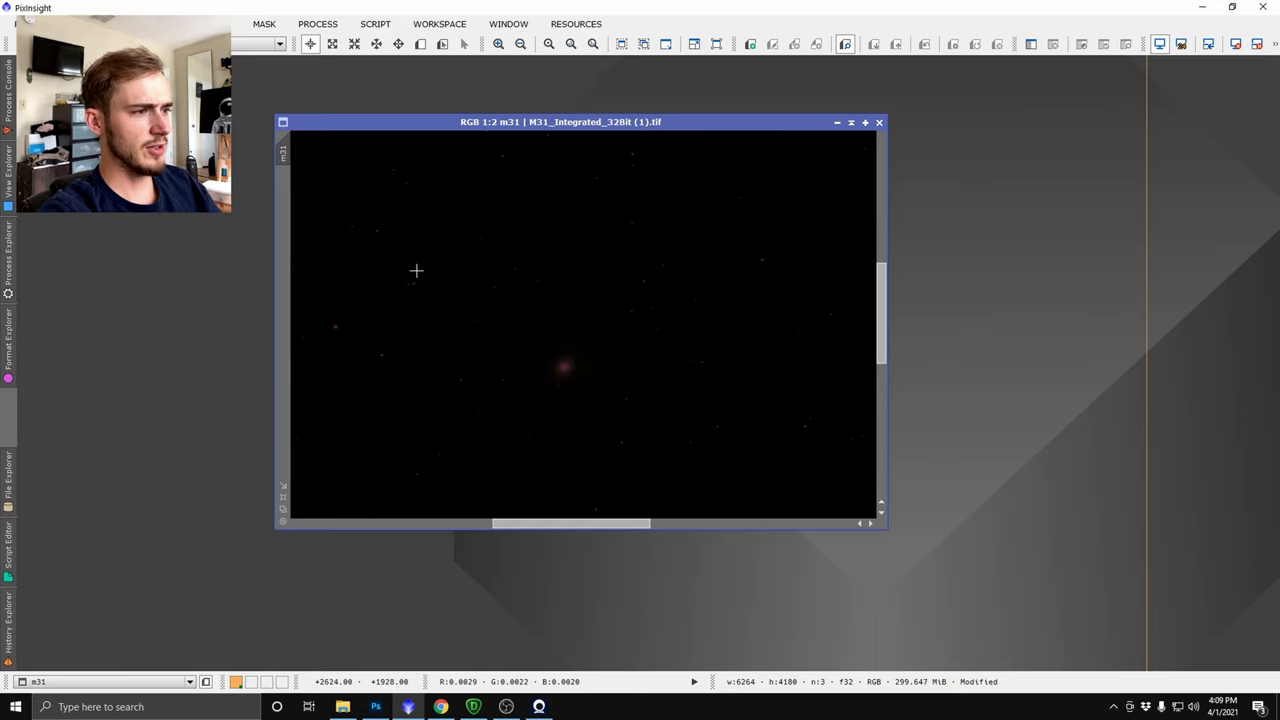
pyautogui.scroll(-5, 417, 269)
pyautogui.scroll(-1, 477, 261)
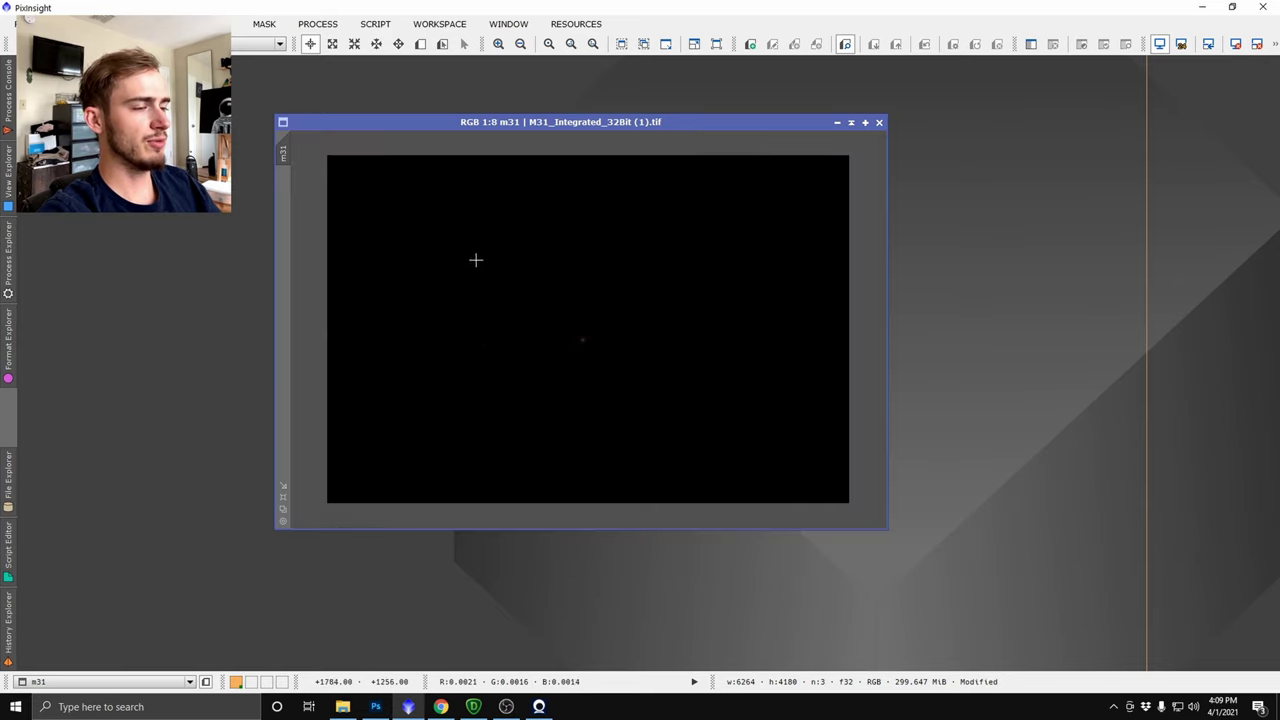
# - Re-enable the screen transfer function on the m31 image and inspect the galaxy core and surrounding background
pyautogui.rightClick(603, 278)
pyautogui.moveTo(712, 479)
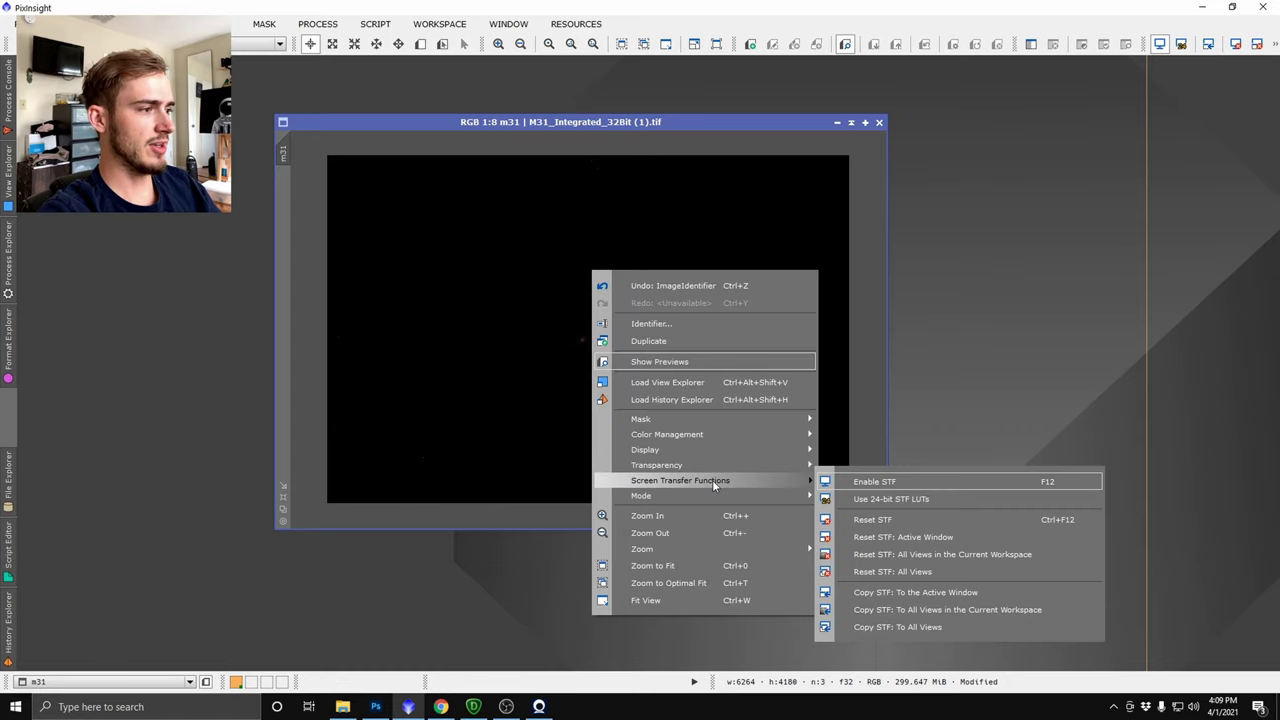
pyautogui.click(872, 481)
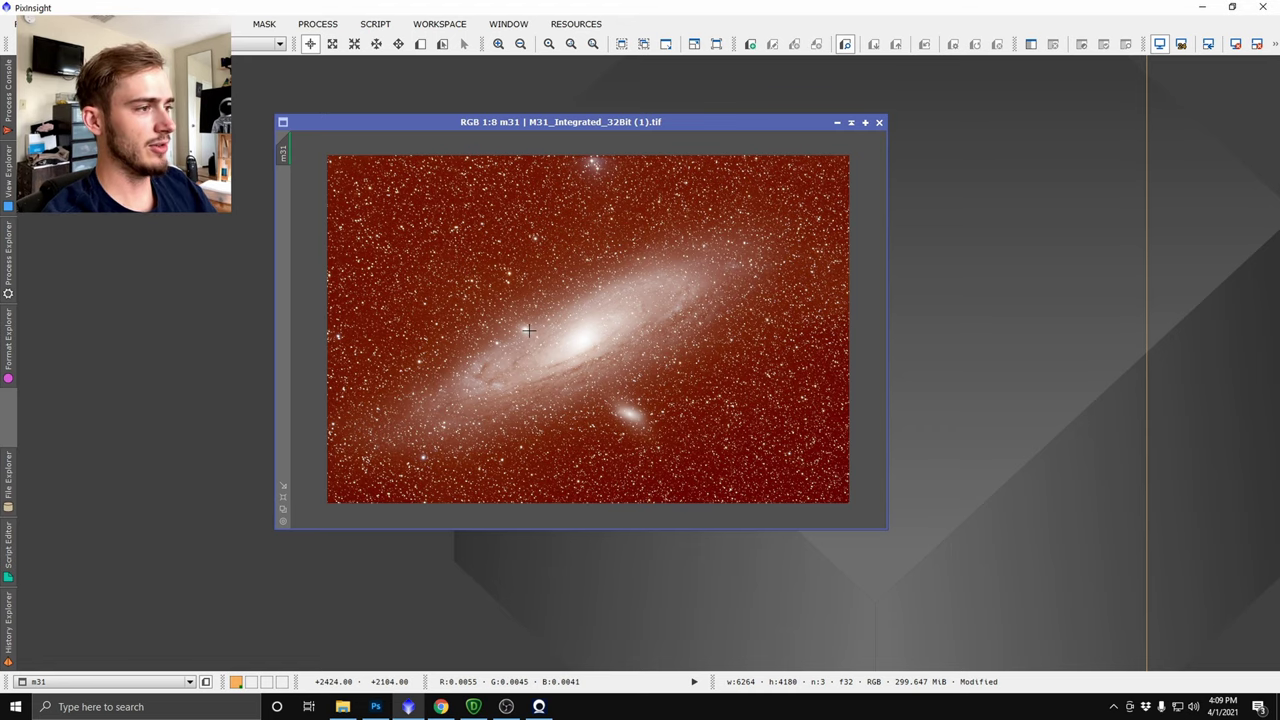
pyautogui.scroll(4, 532, 329)
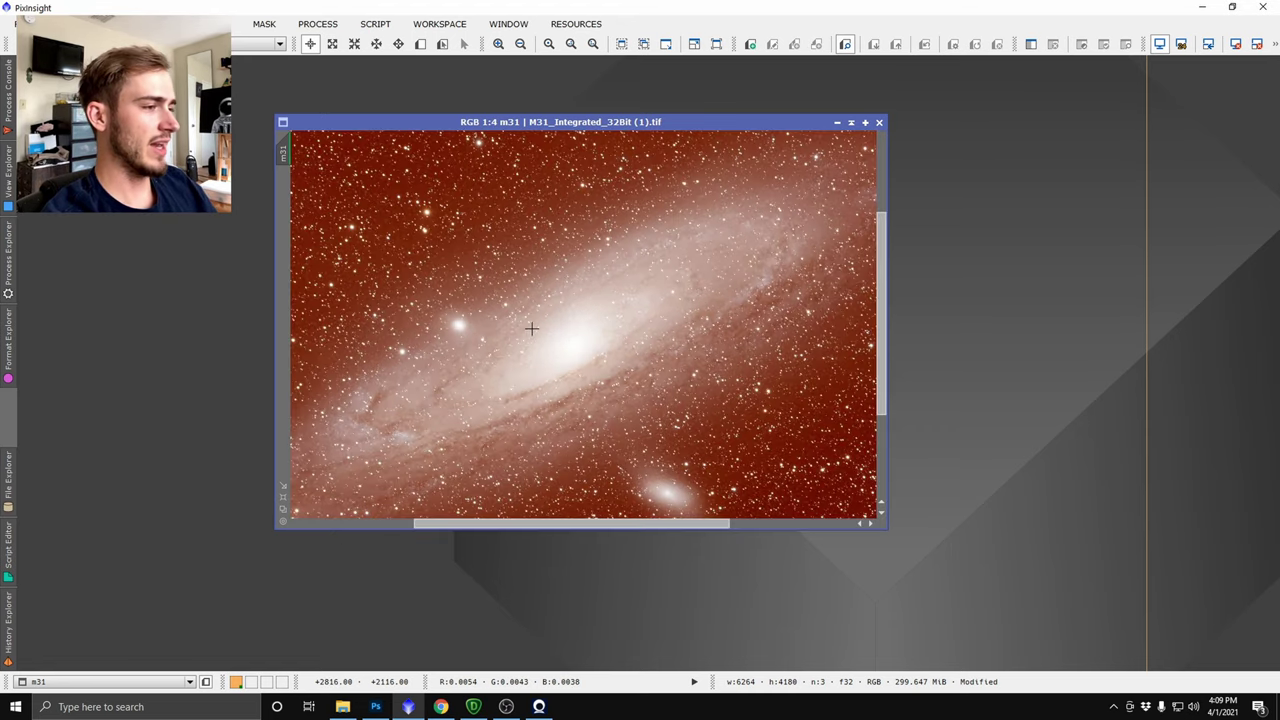
pyautogui.scroll(1, 531, 328)
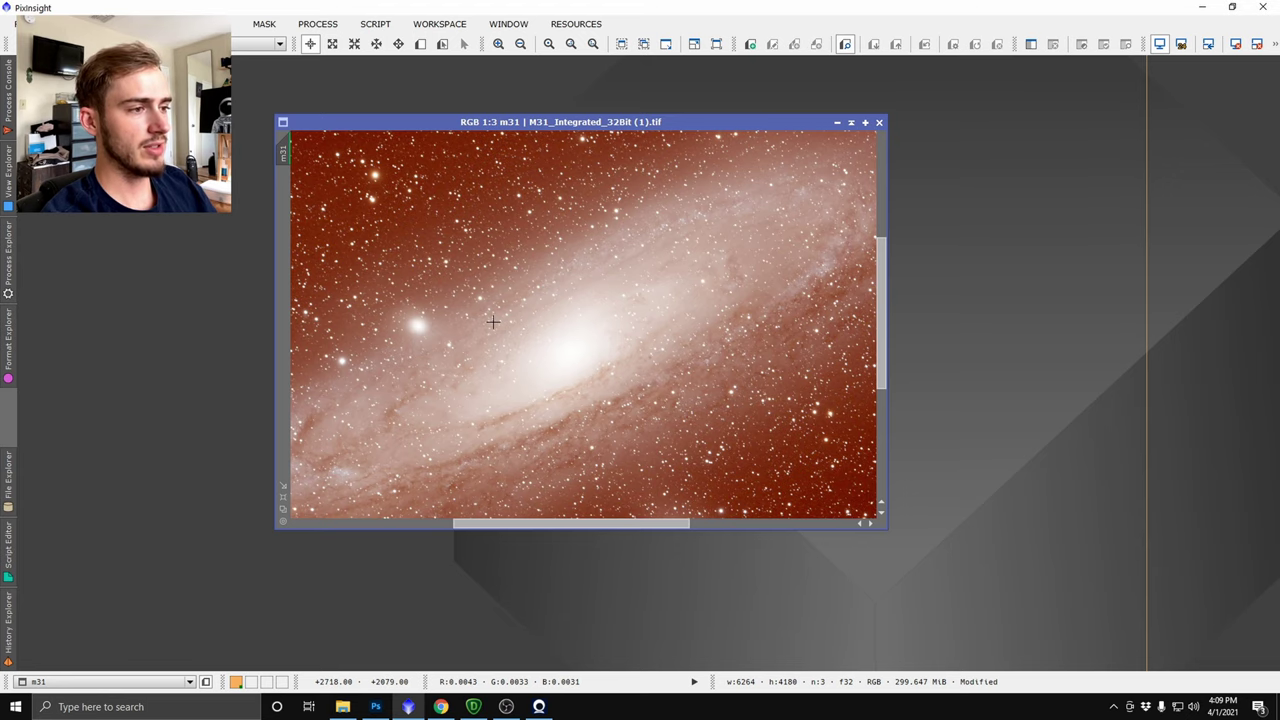
pyautogui.scroll(-4, 493, 321)
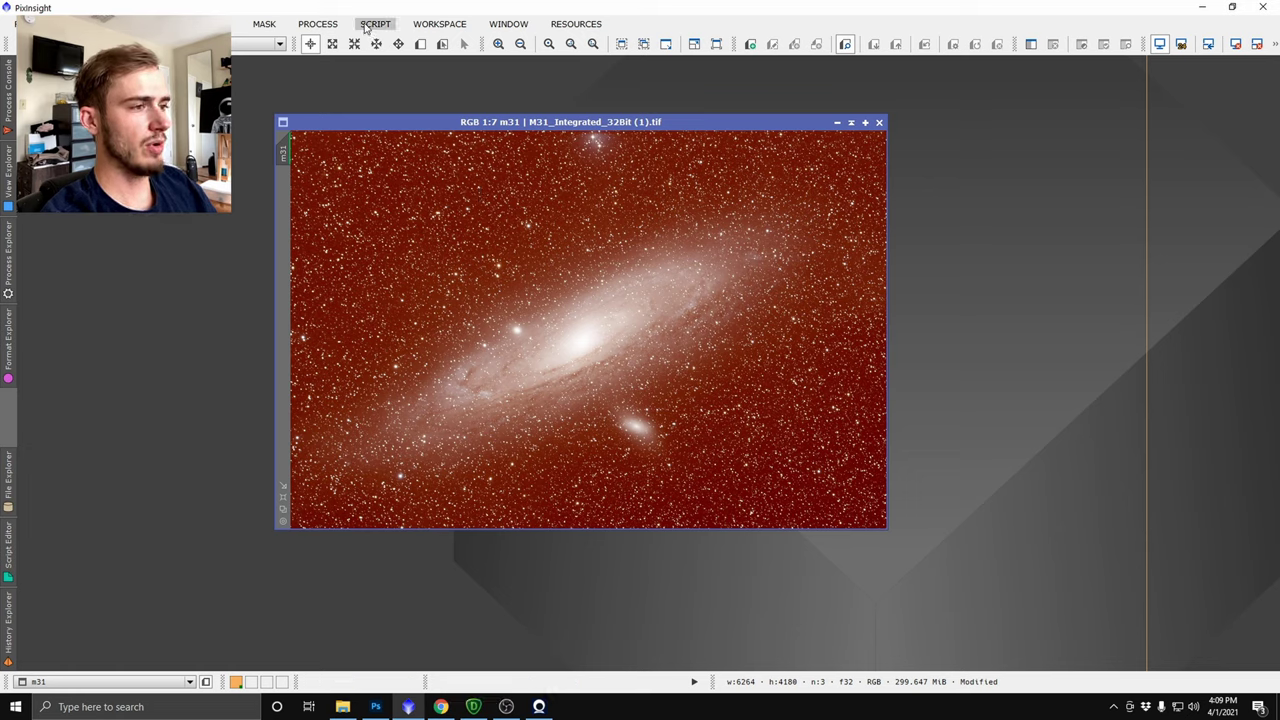
# - Start a DynamicBackgroundExtraction session on the m31 image
pyautogui.click(318, 24)
pyautogui.moveTo(347, 62)
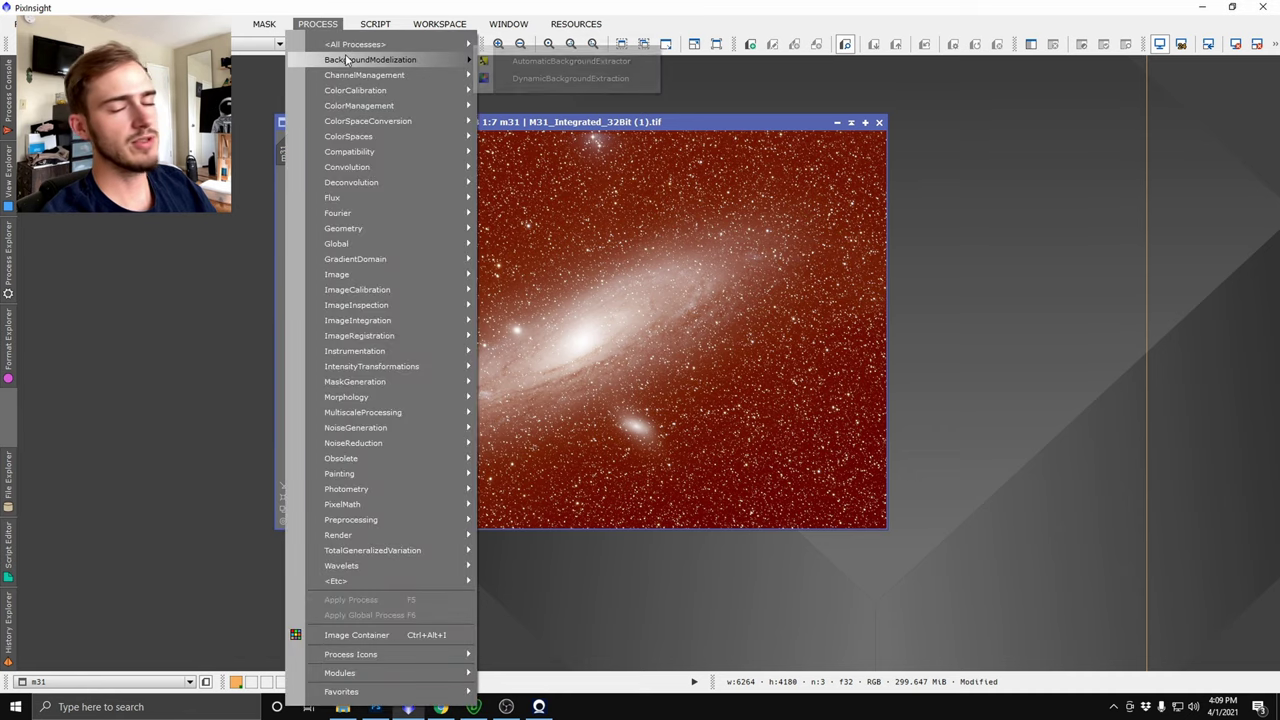
pyautogui.click(530, 78)
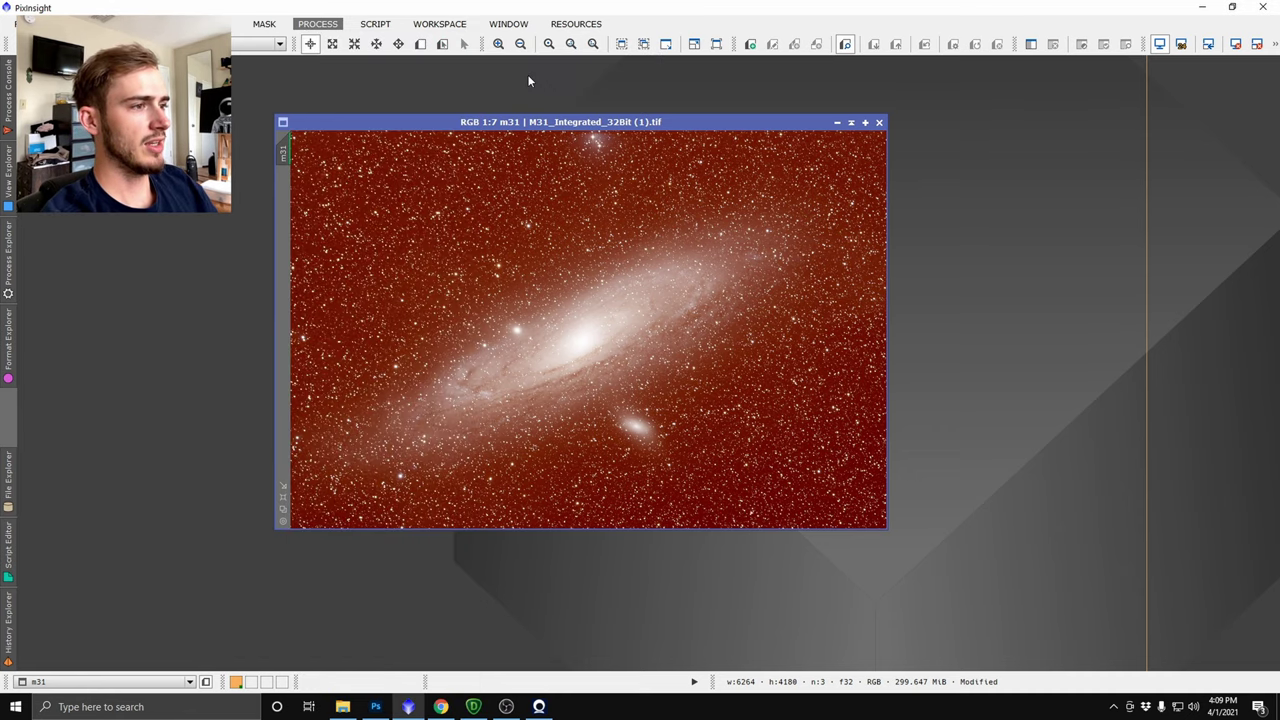
pyautogui.click(586, 327)
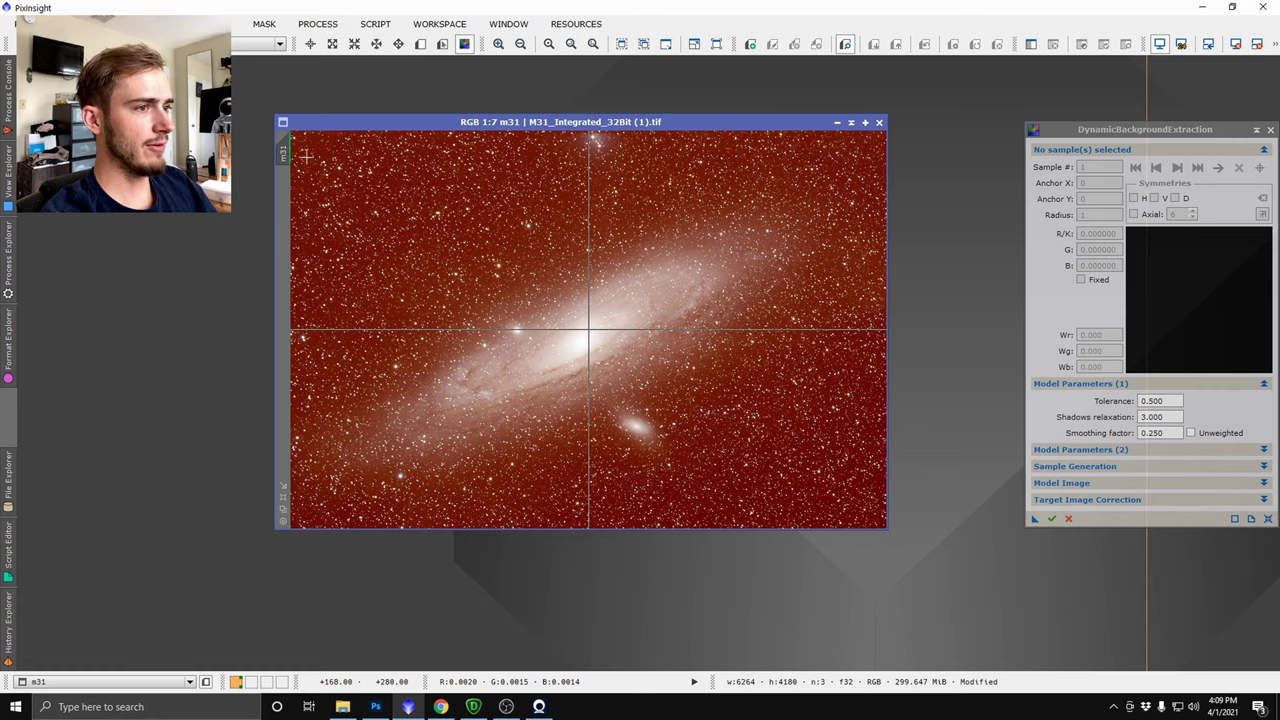
# - Place seven background samples down the left side of m31, from the upper corner to beside the galaxy's lower end
pyautogui.click(305, 148)
pyautogui.click(334, 186)
pyautogui.click(361, 214)
pyautogui.click(321, 239)
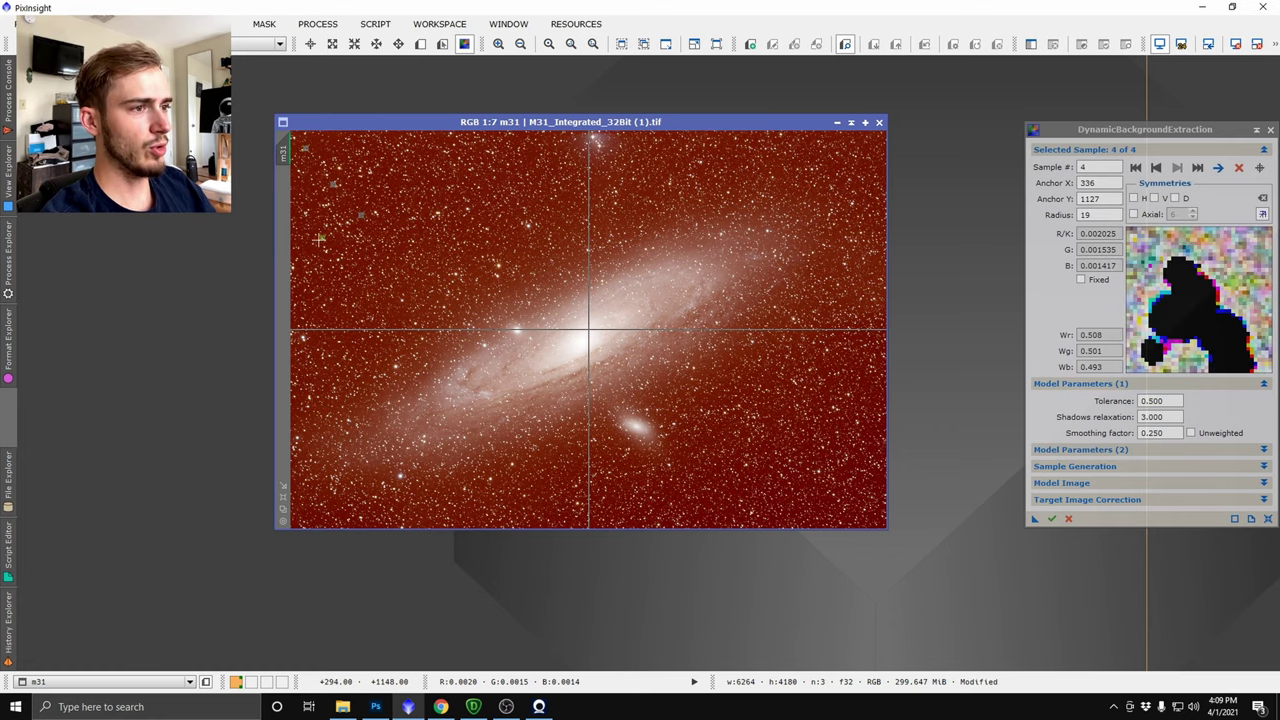
pyautogui.click(313, 281)
pyautogui.click(320, 352)
pyautogui.click(312, 384)
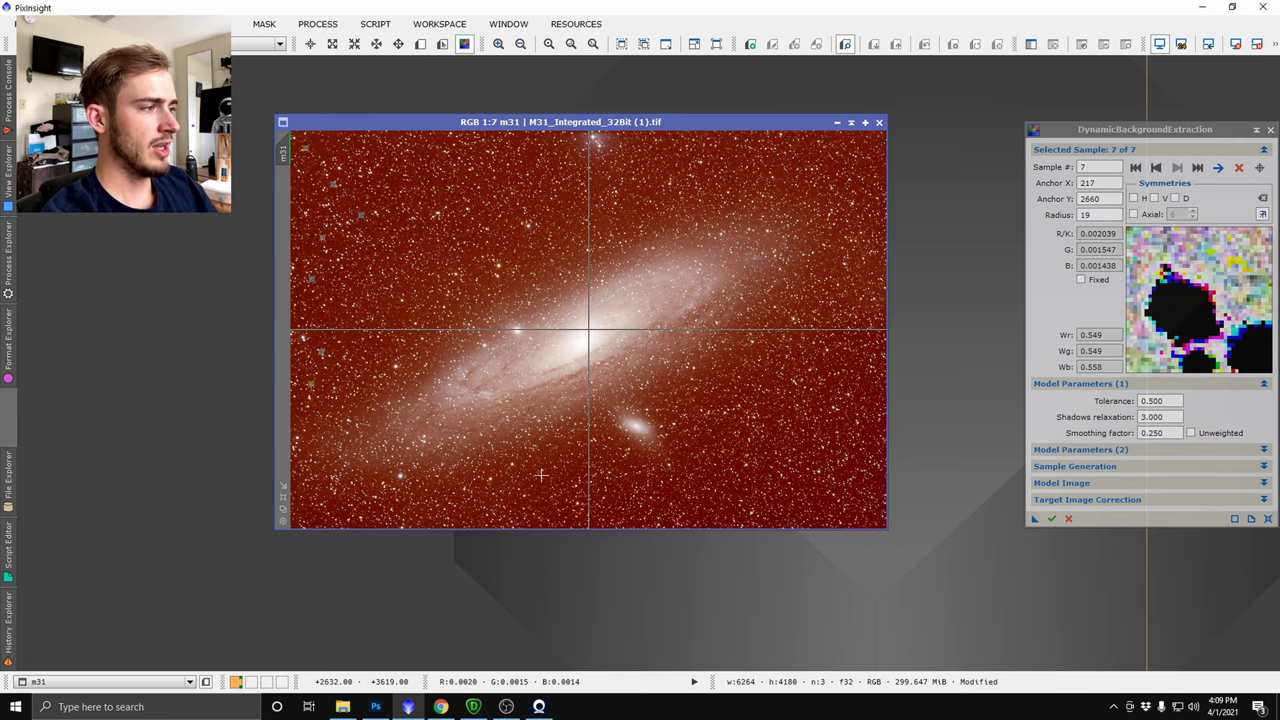
# - Place eight background samples along the lower edge of m31, from the left part to just past the centre
pyautogui.click(387, 515)
pyautogui.click(473, 516)
pyautogui.click(520, 516)
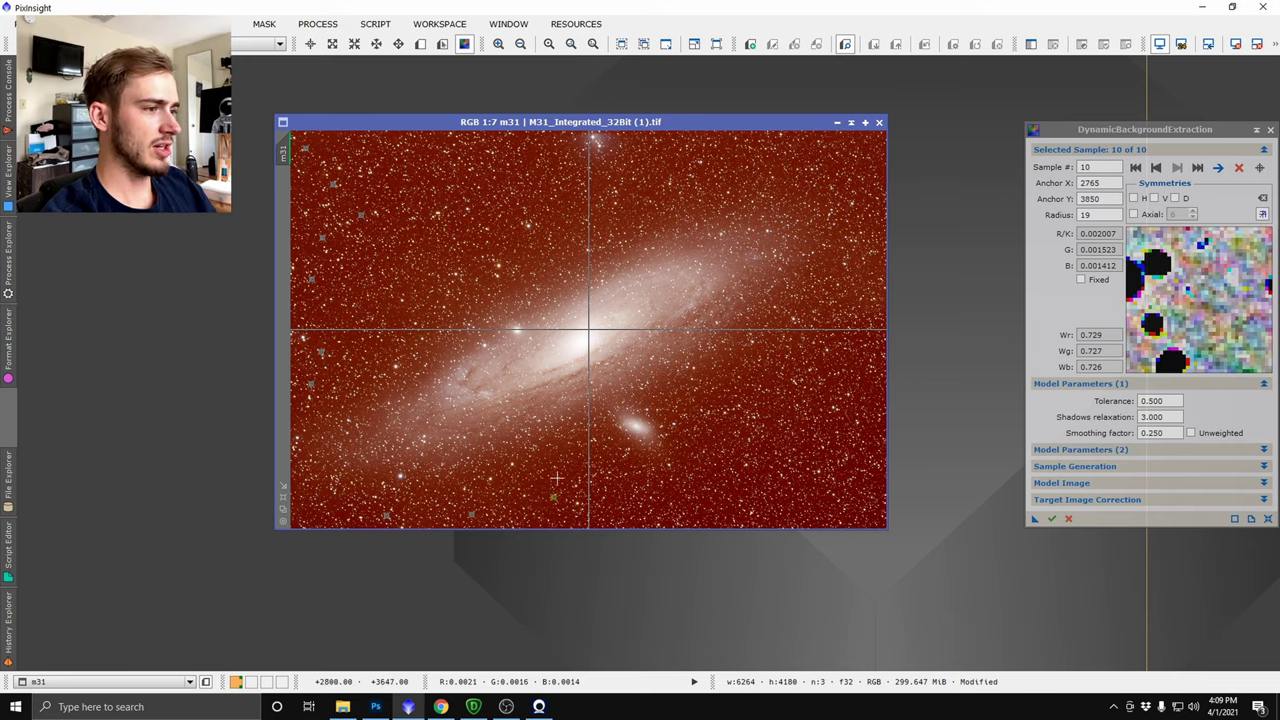
pyautogui.click(560, 472)
pyautogui.click(535, 509)
pyautogui.click(632, 512)
pyautogui.click(623, 478)
pyautogui.click(682, 506)
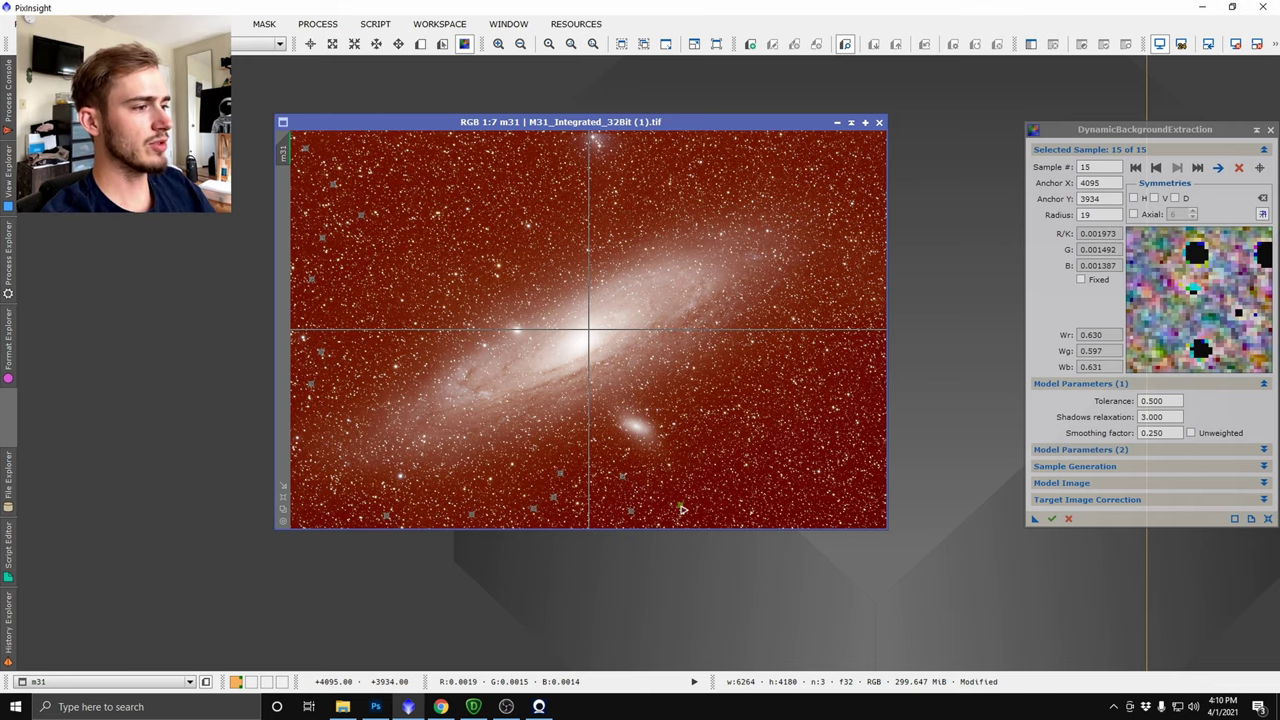
# - Place seven background samples across the lower-right corner area of m31, clear of the galaxy
pyautogui.click(771, 510)
pyautogui.click(719, 470)
pyautogui.click(764, 441)
pyautogui.click(818, 466)
pyautogui.click(884, 484)
pyautogui.click(839, 519)
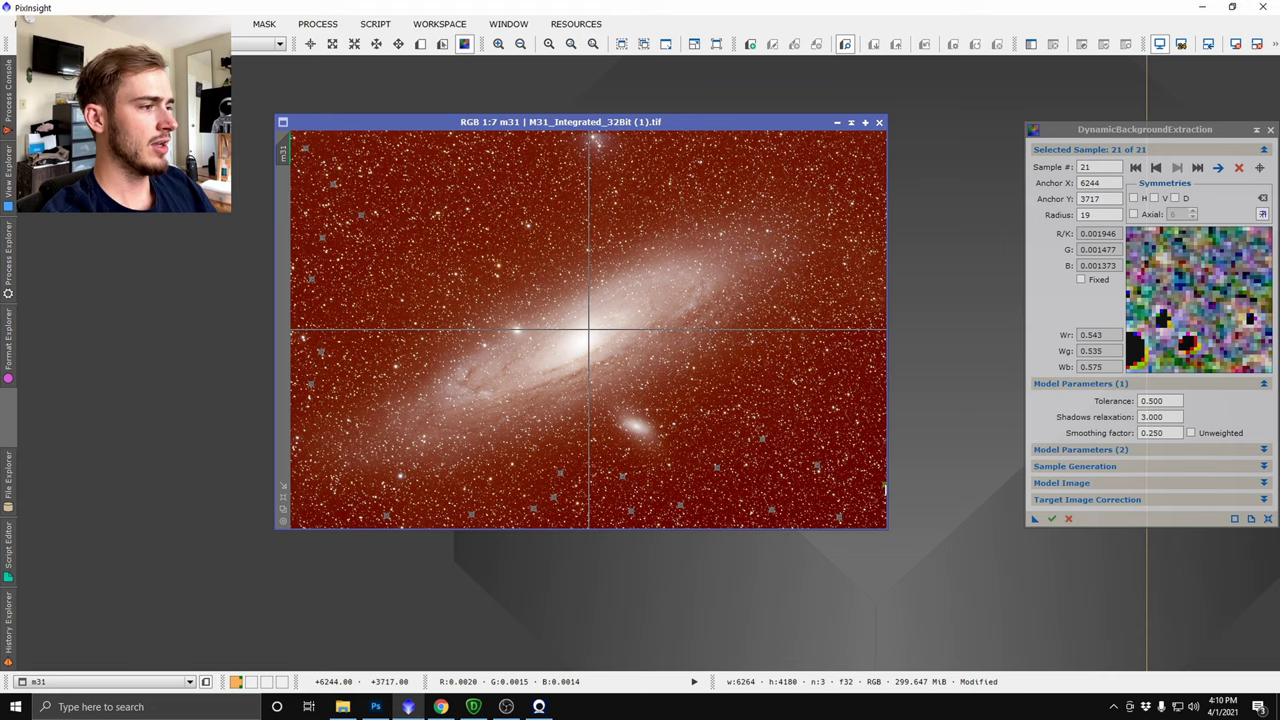
pyautogui.click(852, 464)
# - Place six background samples up the right side of m31, from below the middle to the upper corner
pyautogui.click(790, 404)
pyautogui.click(808, 372)
pyautogui.click(846, 397)
pyautogui.click(860, 379)
pyautogui.click(864, 285)
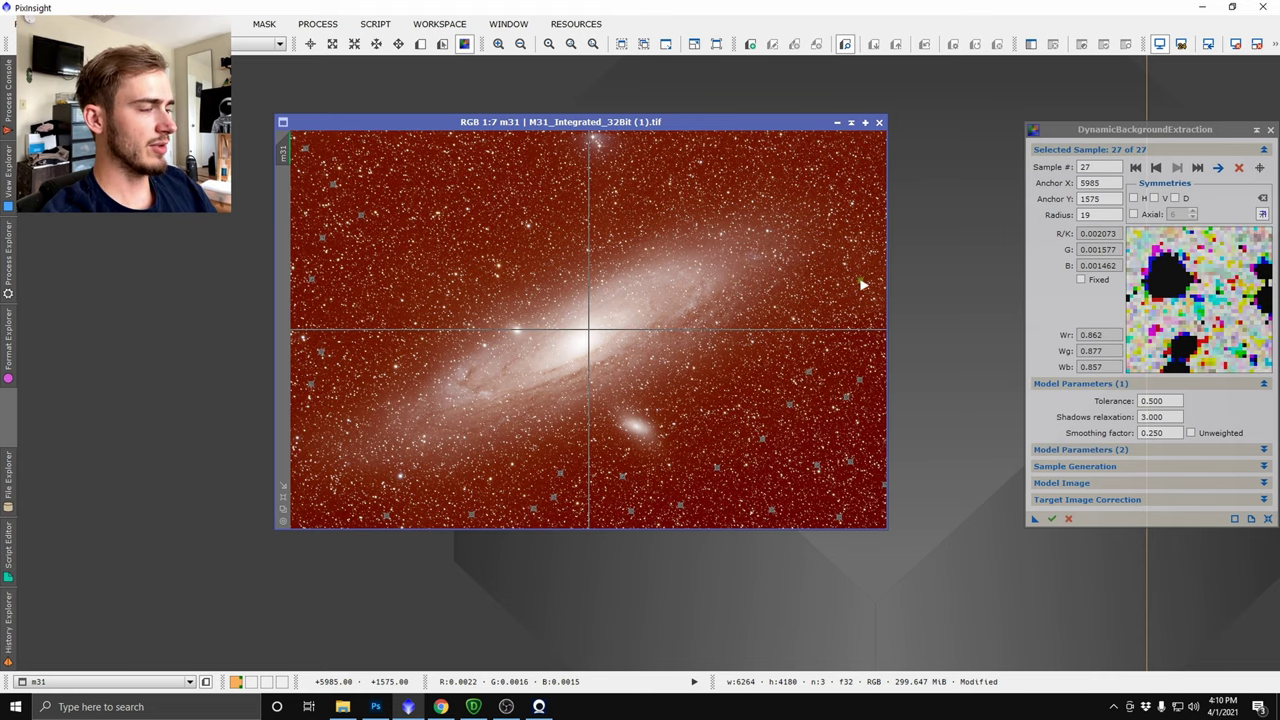
pyautogui.click(853, 159)
# - Place the remaining background samples across the upper part of m31 above the galaxy, bringing the total to 40
pyautogui.click(721, 141)
pyautogui.click(666, 176)
pyautogui.click(618, 197)
pyautogui.click(489, 163)
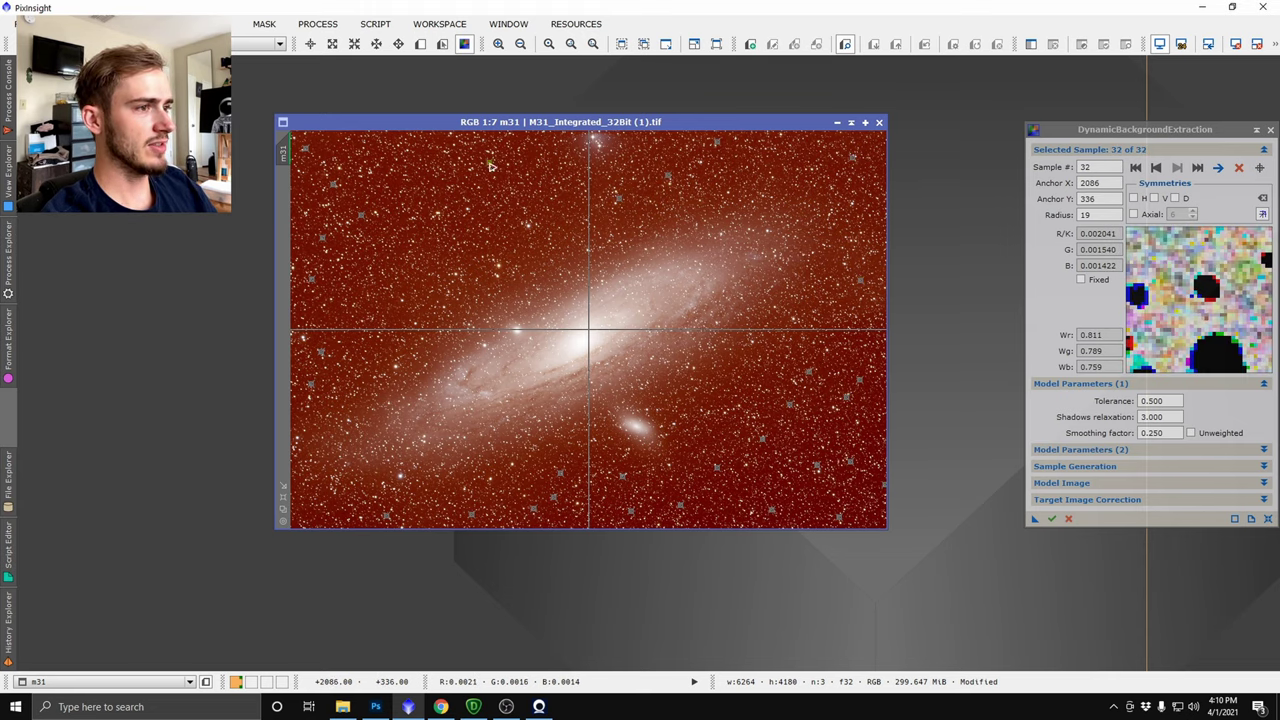
pyautogui.click(415, 156)
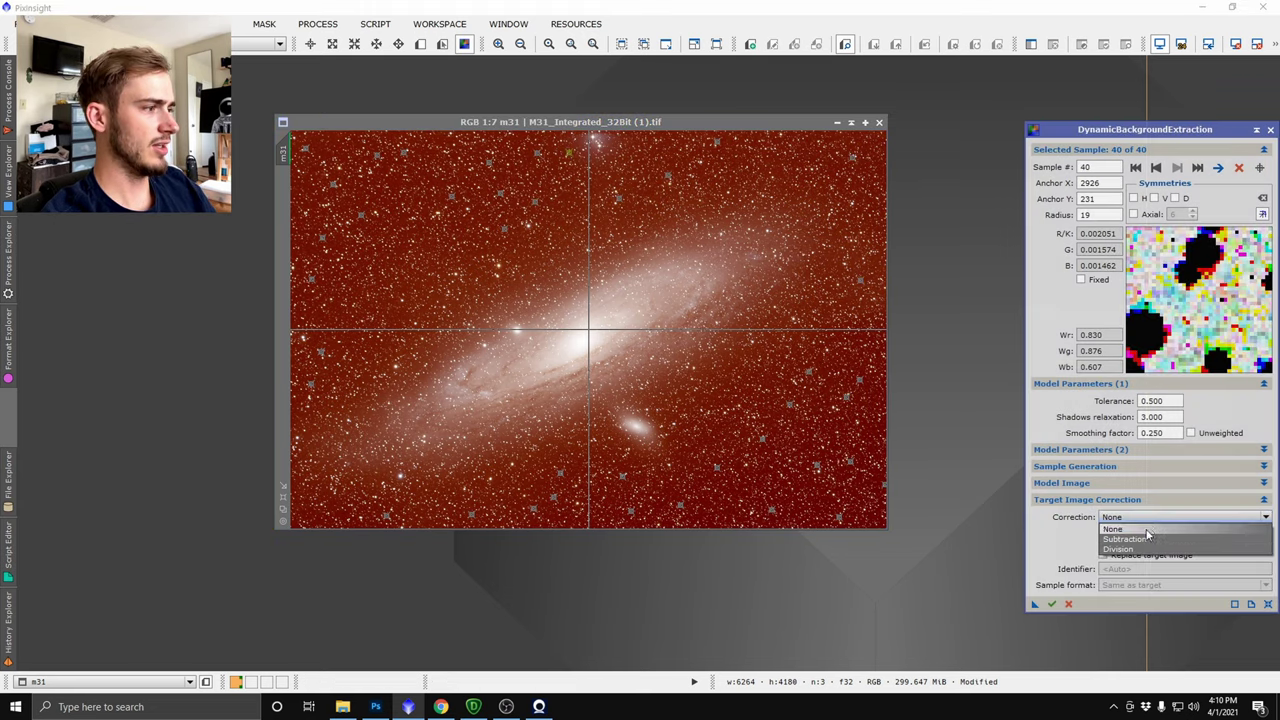
# - Set the target image correction to Subtraction and run the background extraction
pyautogui.click(1124, 539)
pyautogui.click(1053, 605)
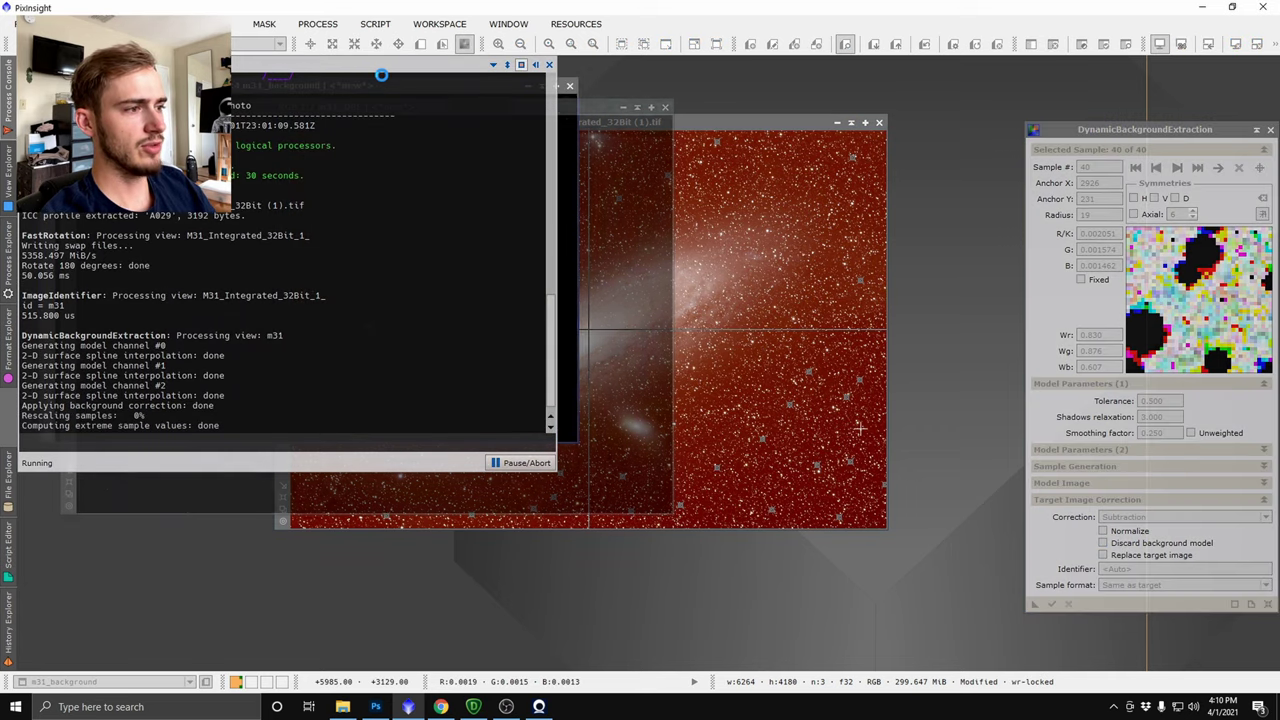
# - Open ScreenTransferFunction and apply an auto stretch to the m31_DBE image
pyautogui.click(318, 23)
pyautogui.moveTo(335, 44)
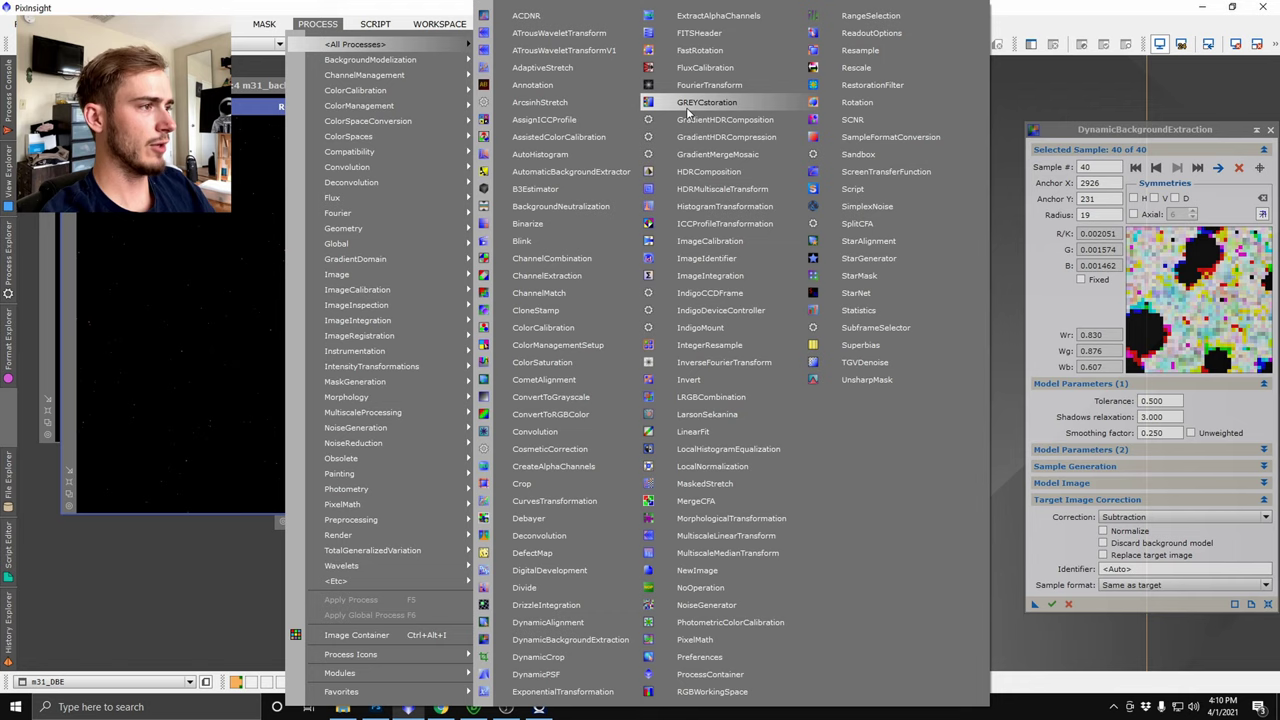
pyautogui.click(855, 172)
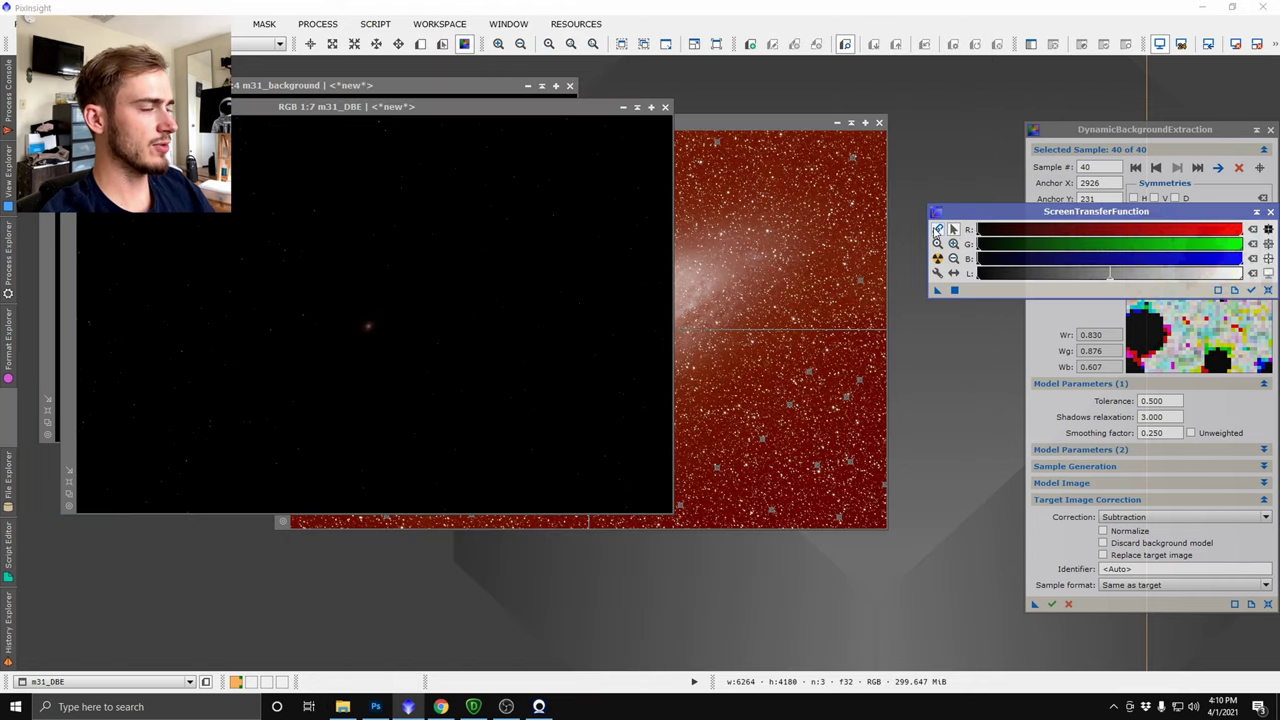
pyautogui.click(937, 258)
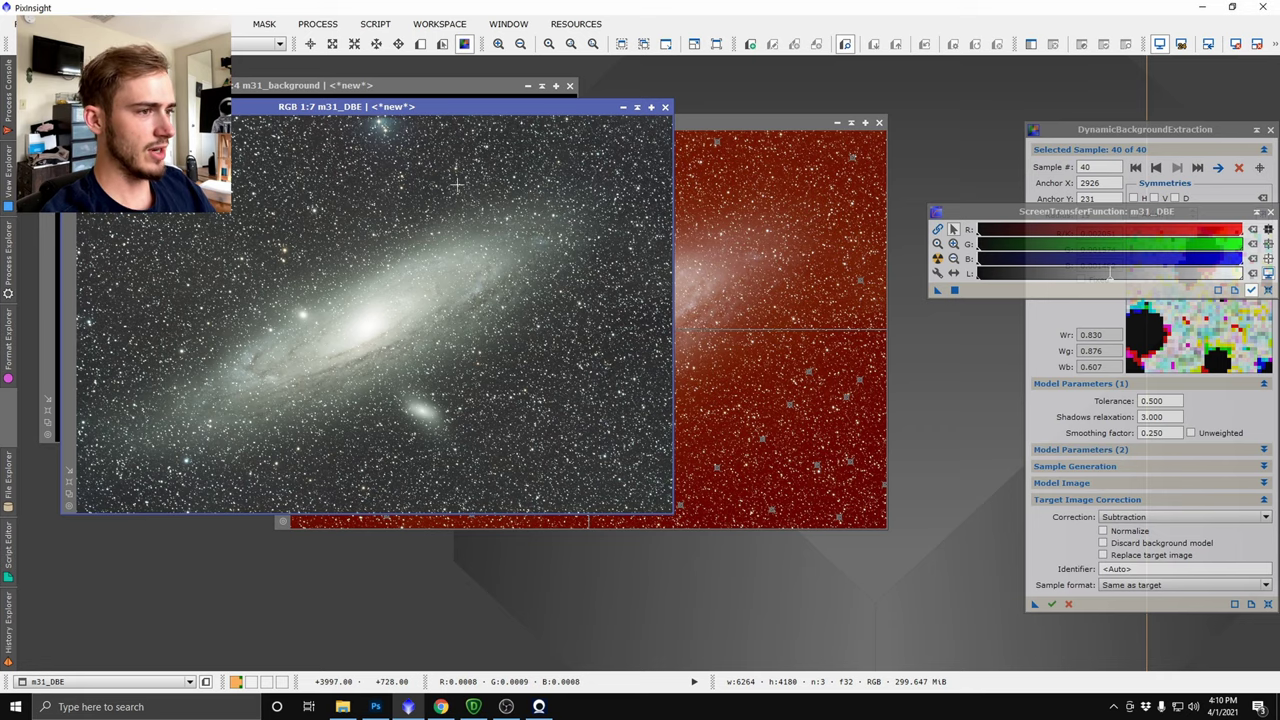
pyautogui.scroll(1, 431, 184)
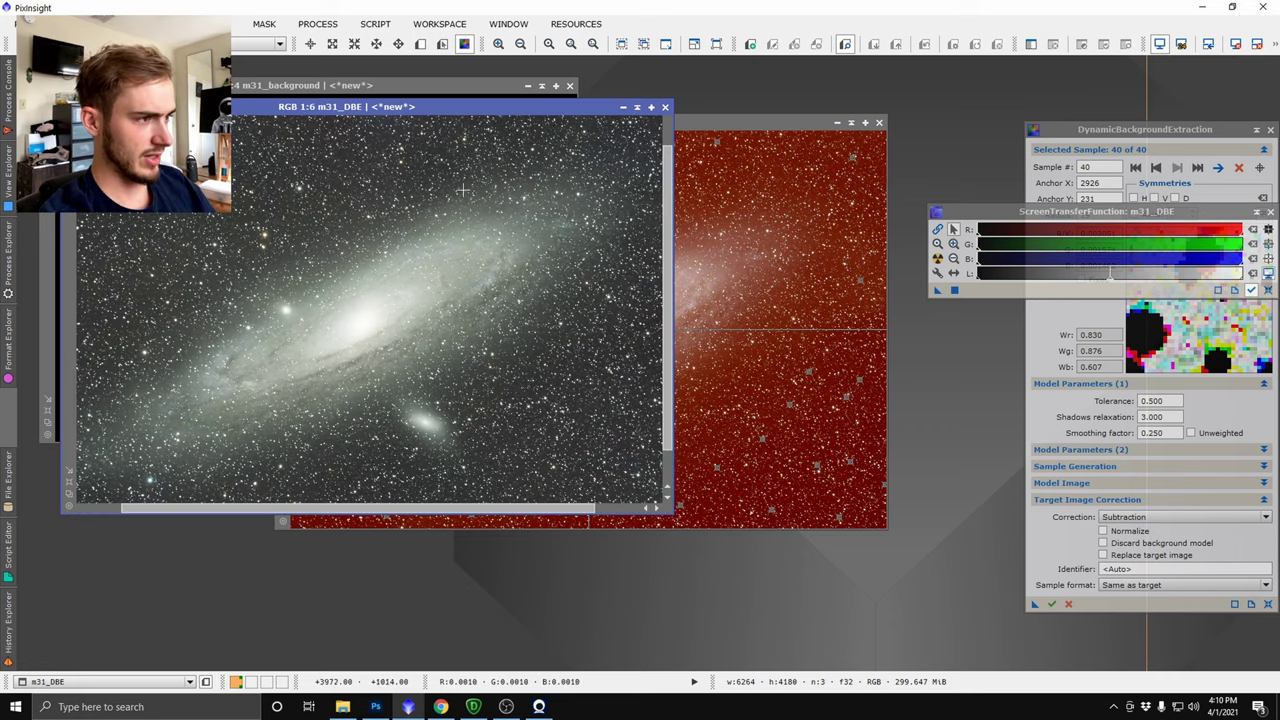
# - Toggle RGB channel linking and reapply the auto stretch to compare the colour rendering of m31_DBE
pyautogui.click(937, 229)
pyautogui.click(937, 258)
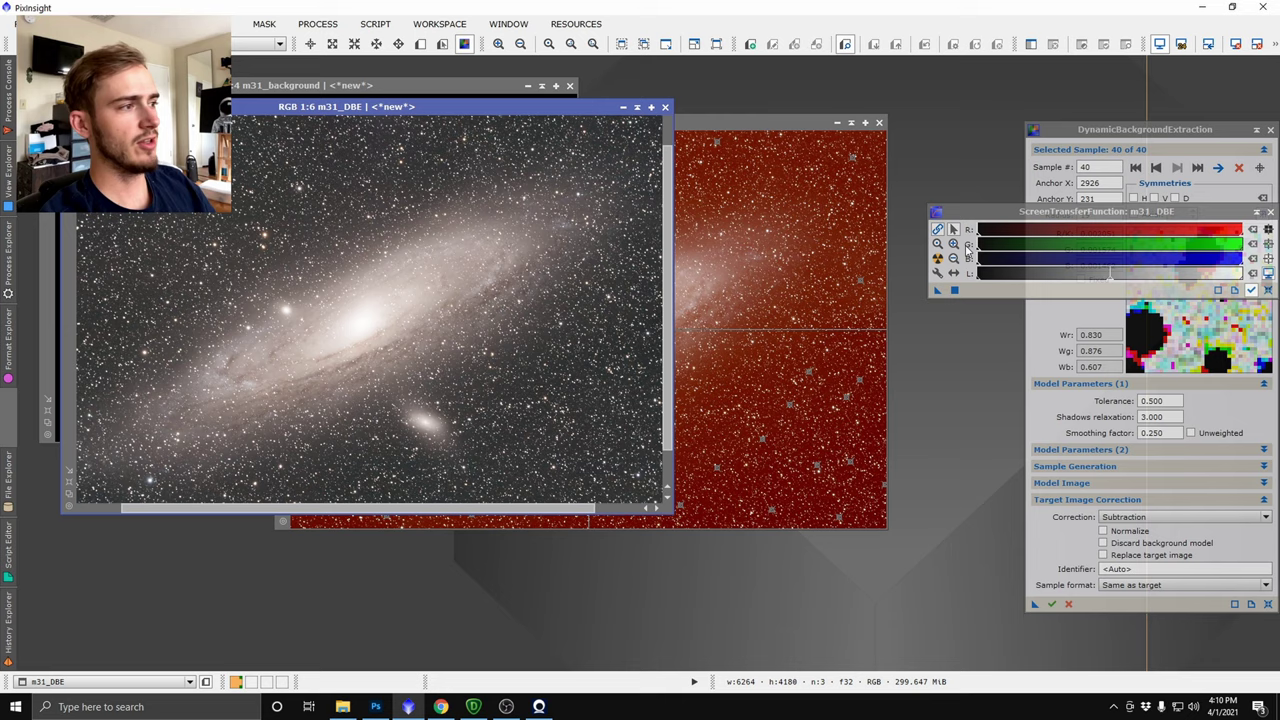
pyautogui.scroll(5, 491, 197)
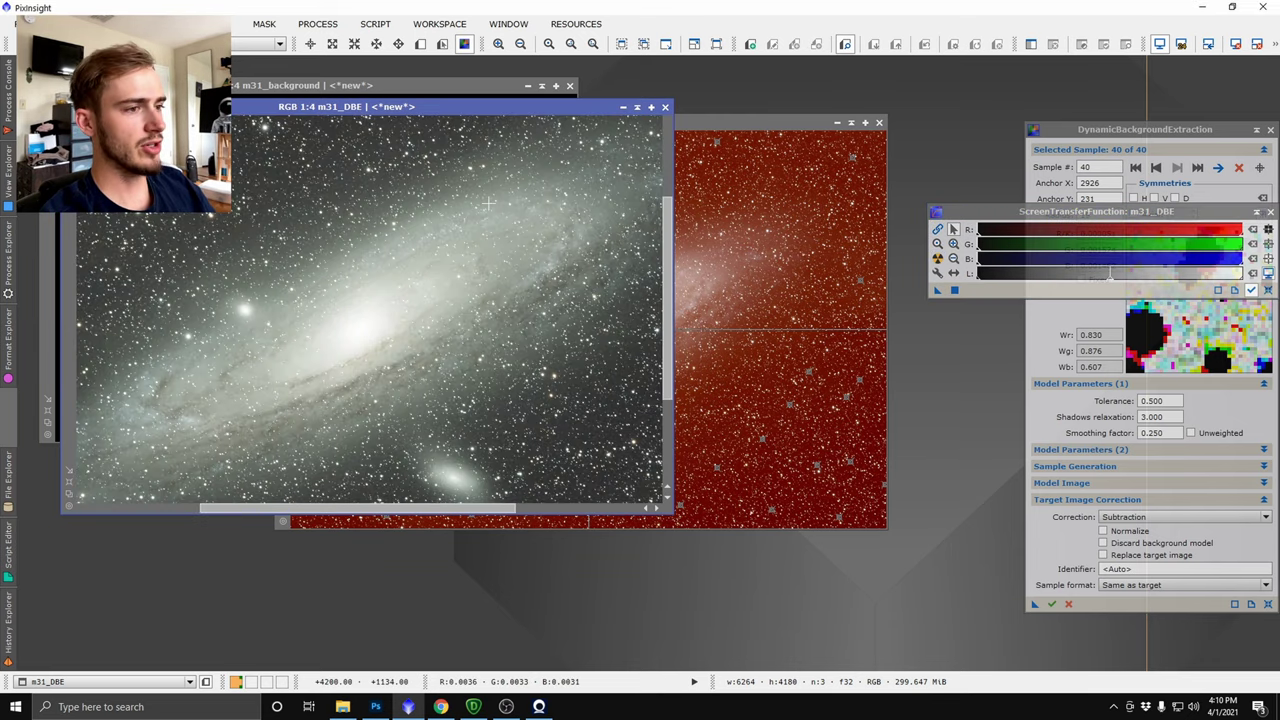
pyautogui.scroll(-5, 491, 197)
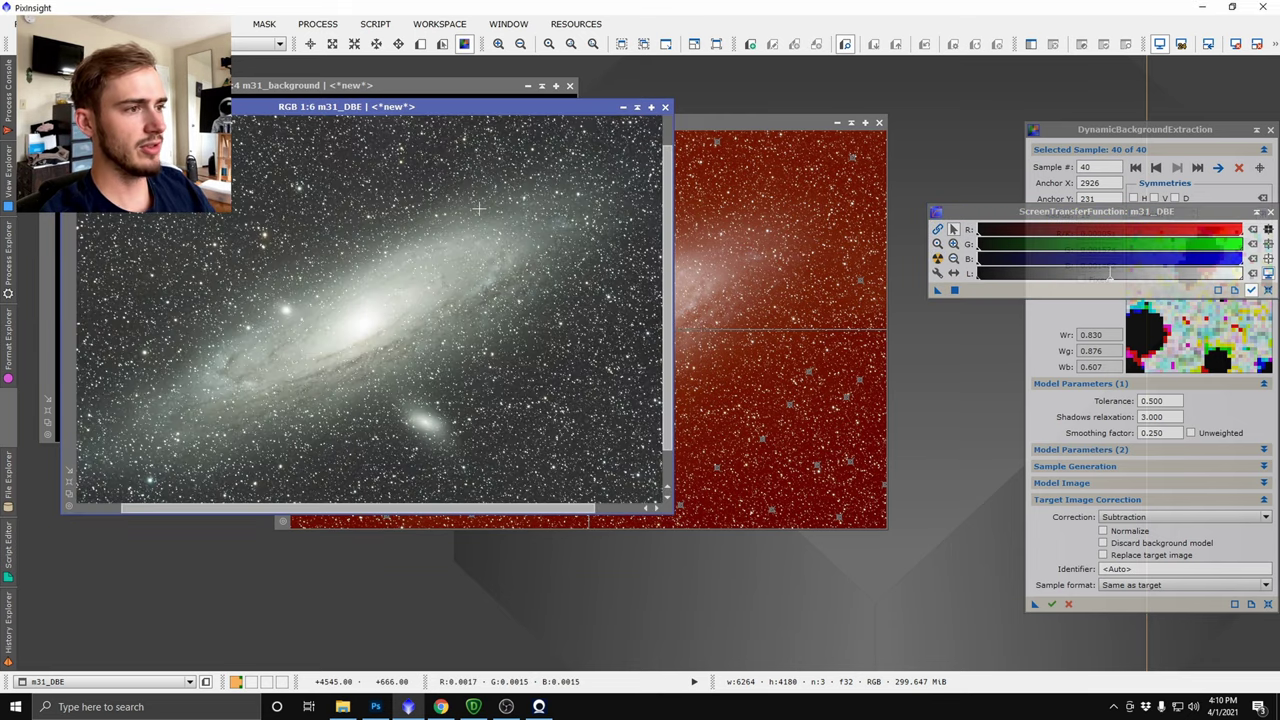
pyautogui.scroll(-1, 480, 204)
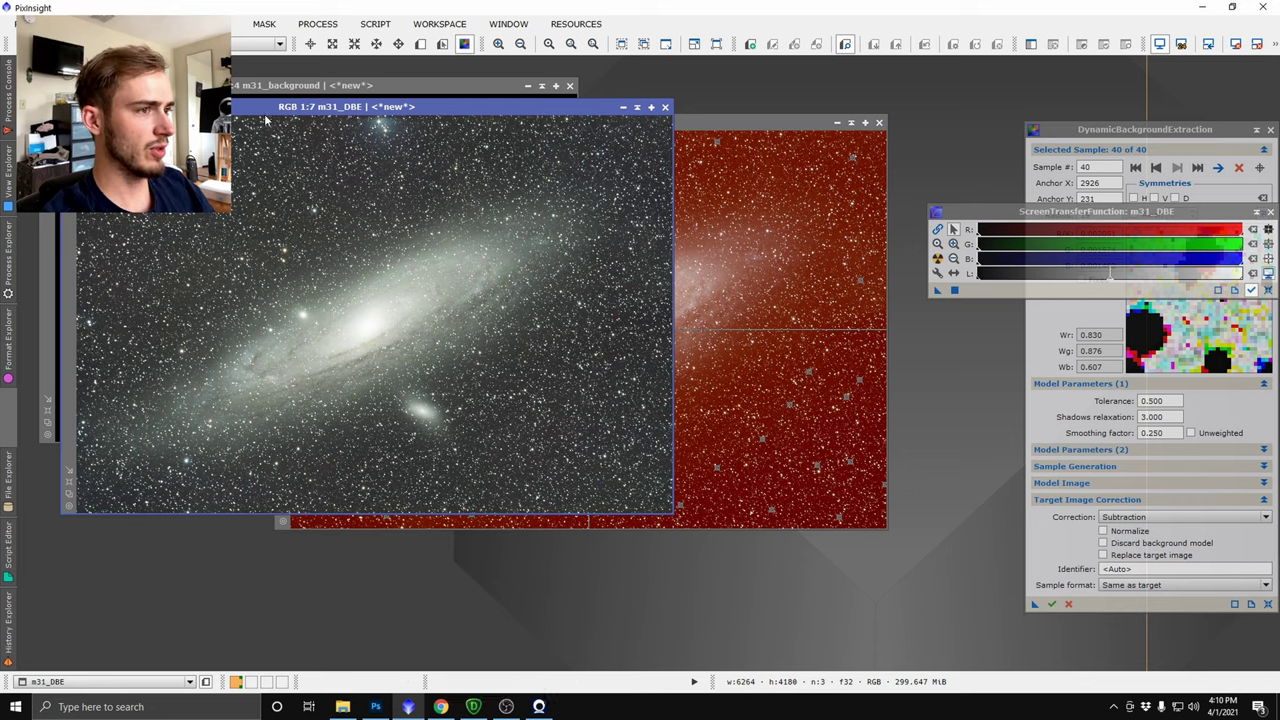
# - View the extracted m31_background model and close its image window
pyautogui.click(290, 86)
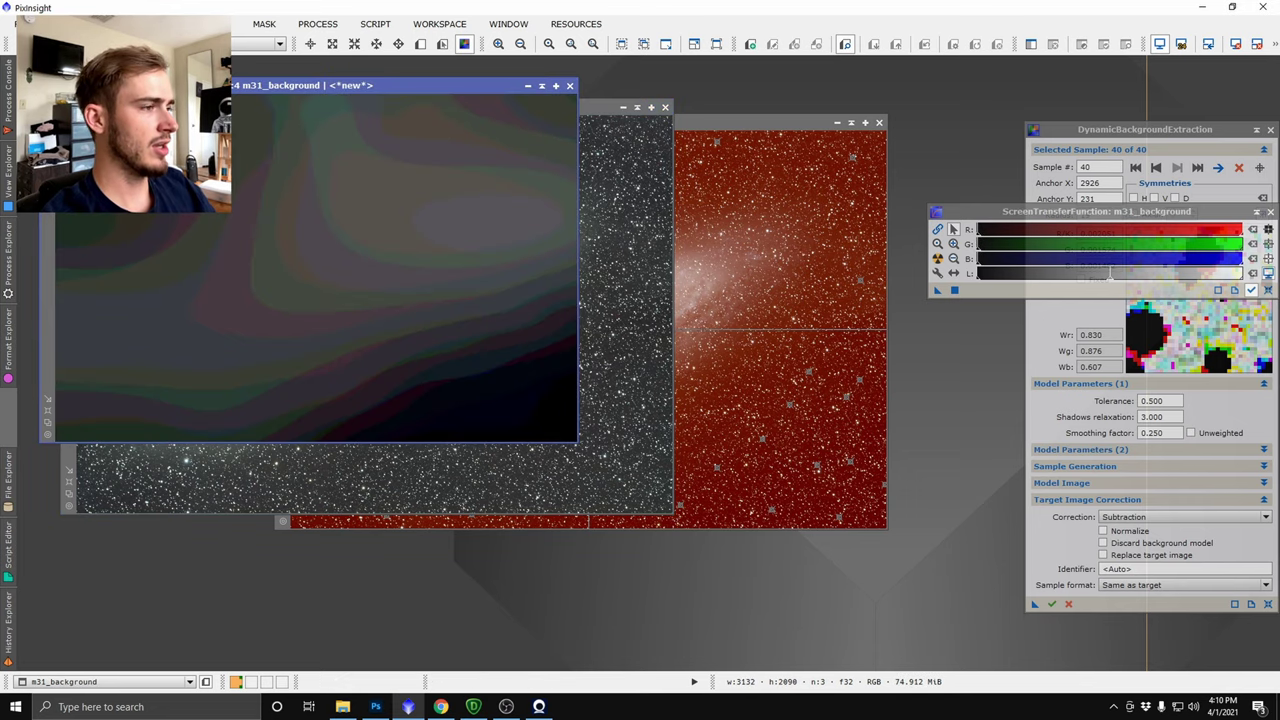
pyautogui.click(570, 86)
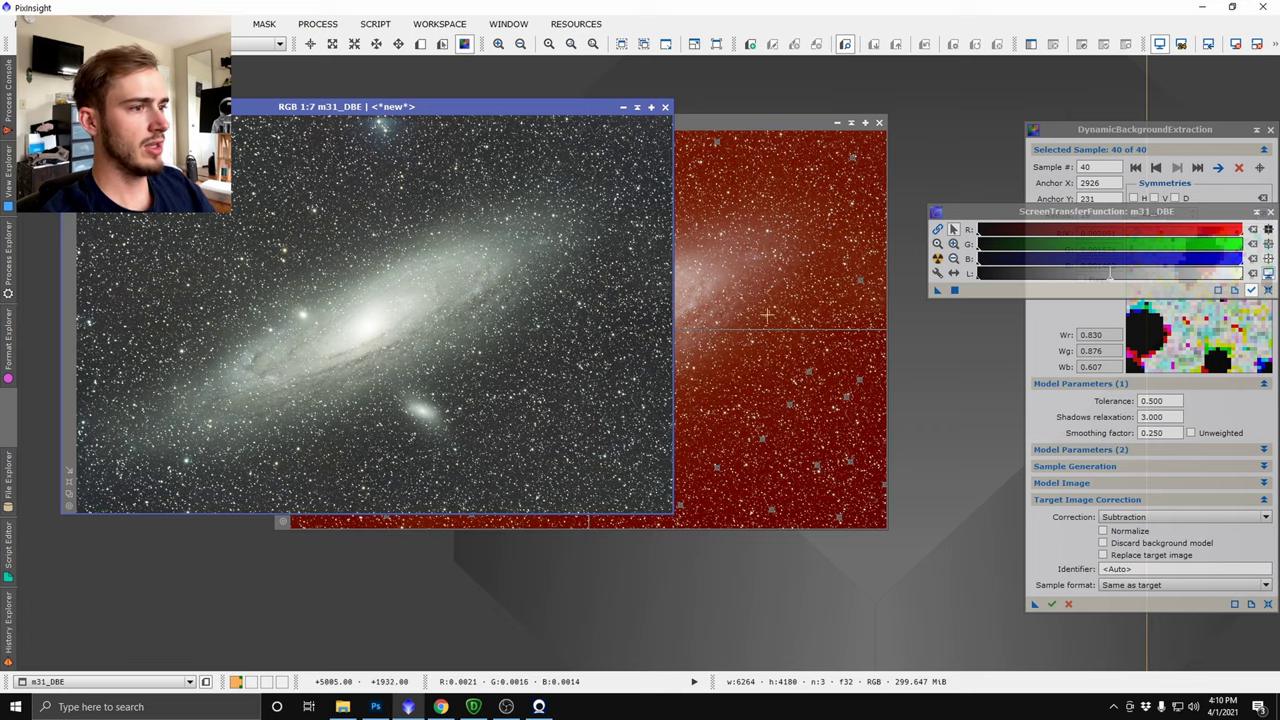
# - Close the DynamicBackgroundExtraction session and minimise the original m31 image, leaving m31_DBE for inspection
pyautogui.click(1069, 604)
pyautogui.click(837, 122)
pyautogui.scroll(5, 357, 221)
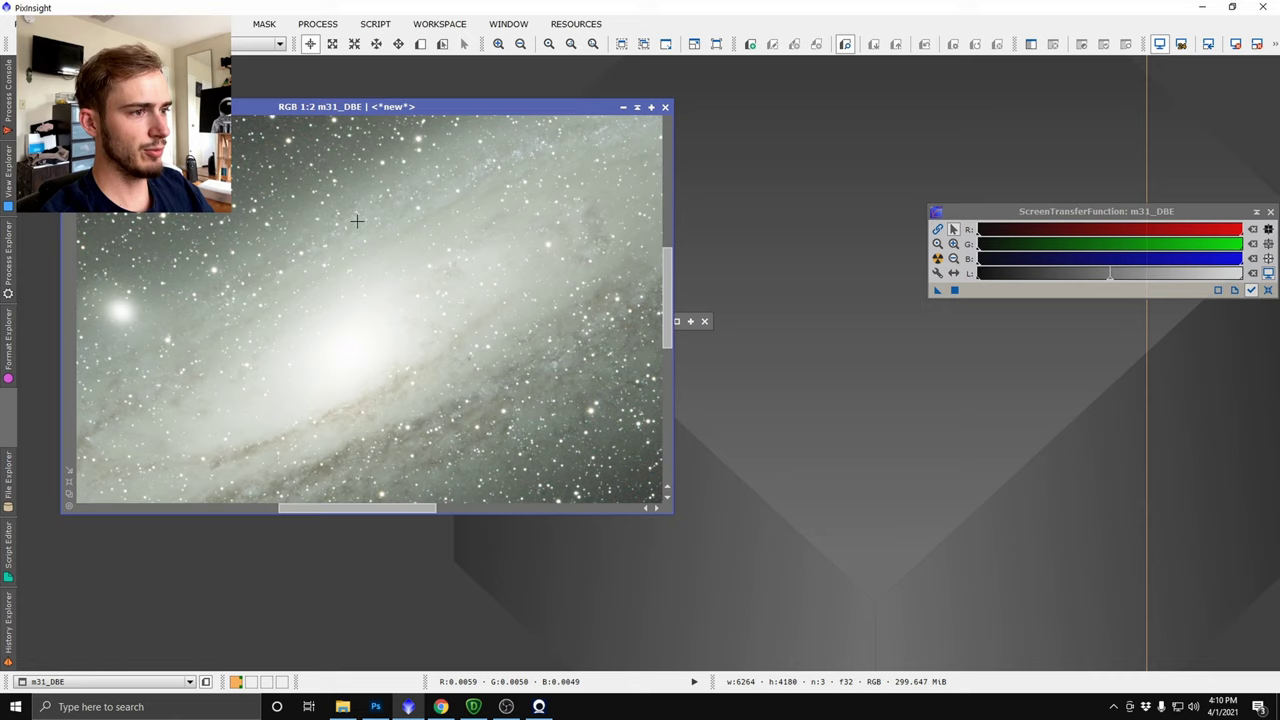
pyautogui.scroll(-5, 357, 220)
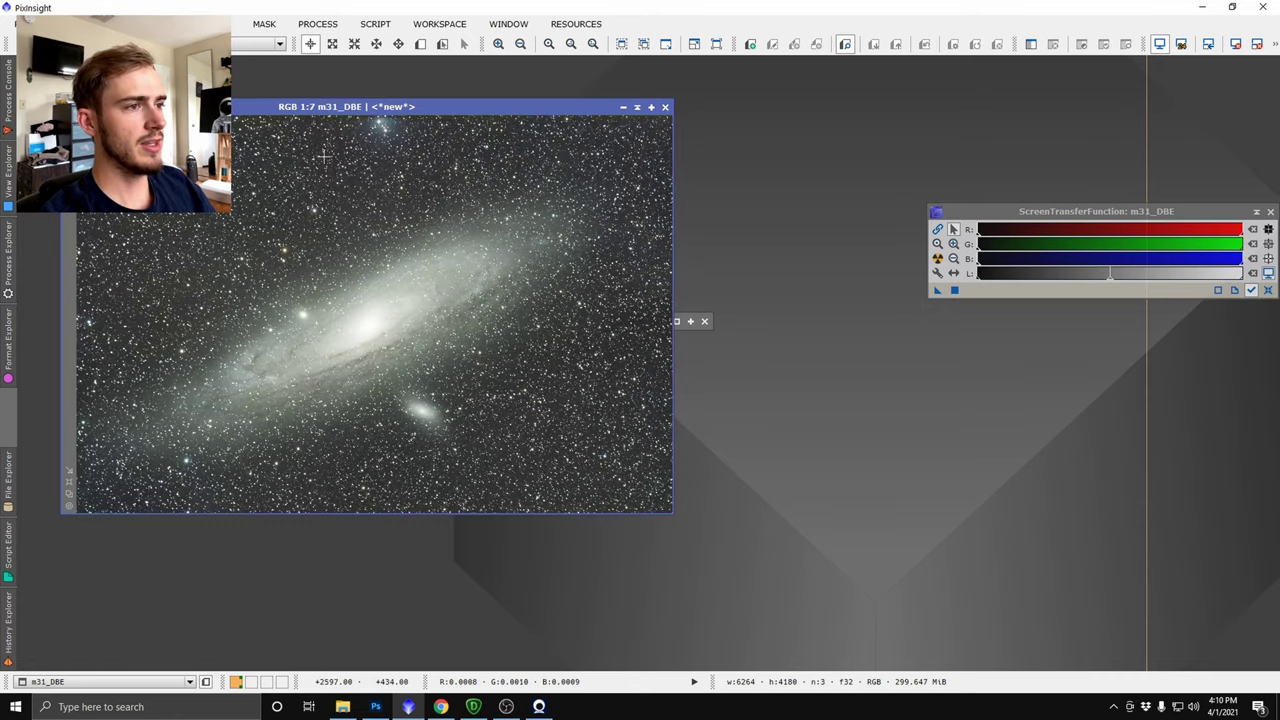
pyautogui.scroll(3, 511, 180)
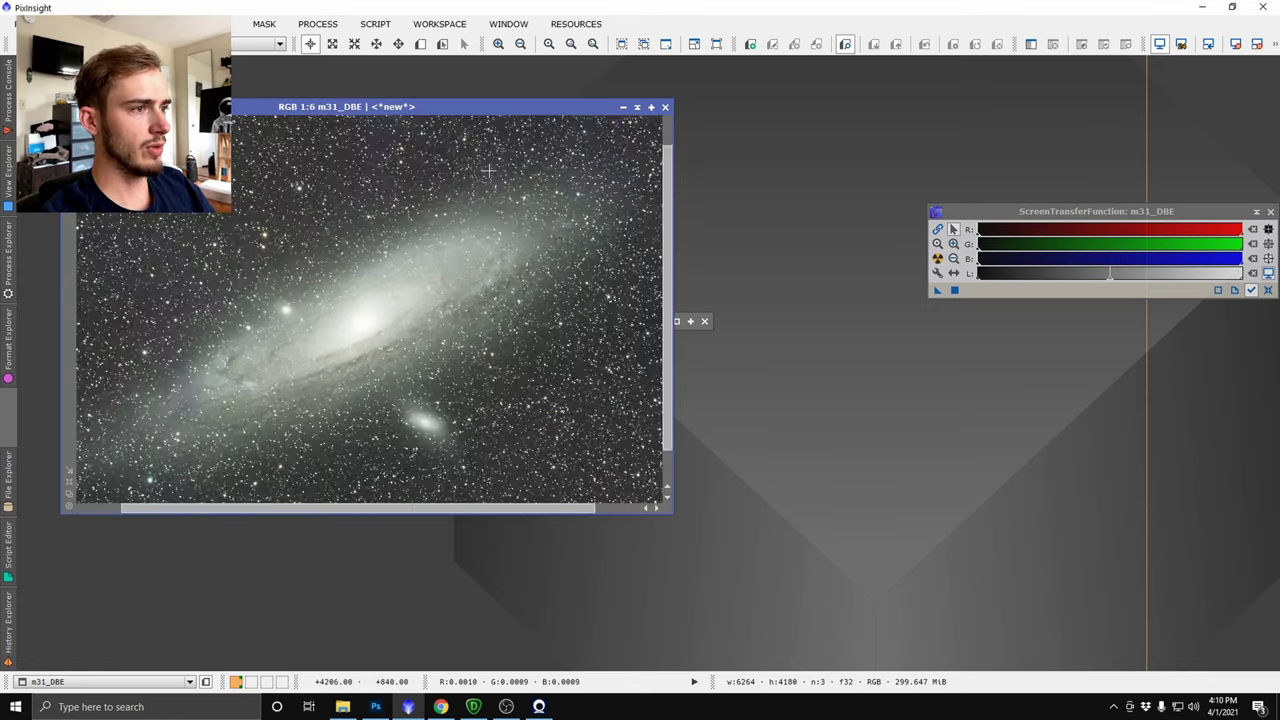
# - Crop the thin outer edges off m31_DBE with DynamicCrop, to about 6165 by 4077 pixels
pyautogui.click(398, 44)
pyautogui.moveTo(411, 201); pyautogui.dragTo(414, 419)
pyautogui.scroll(2, 322, 144)
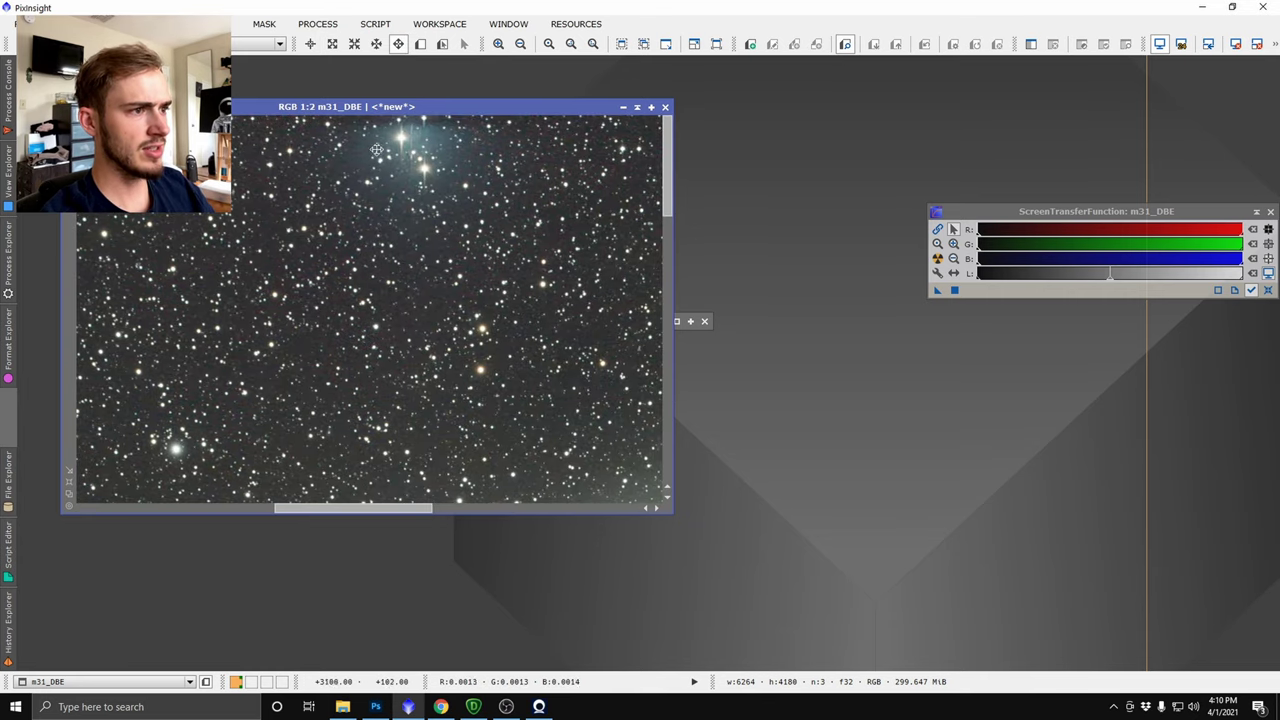
pyautogui.scroll(-6, 462, 129)
pyautogui.scroll(1, 458, 167)
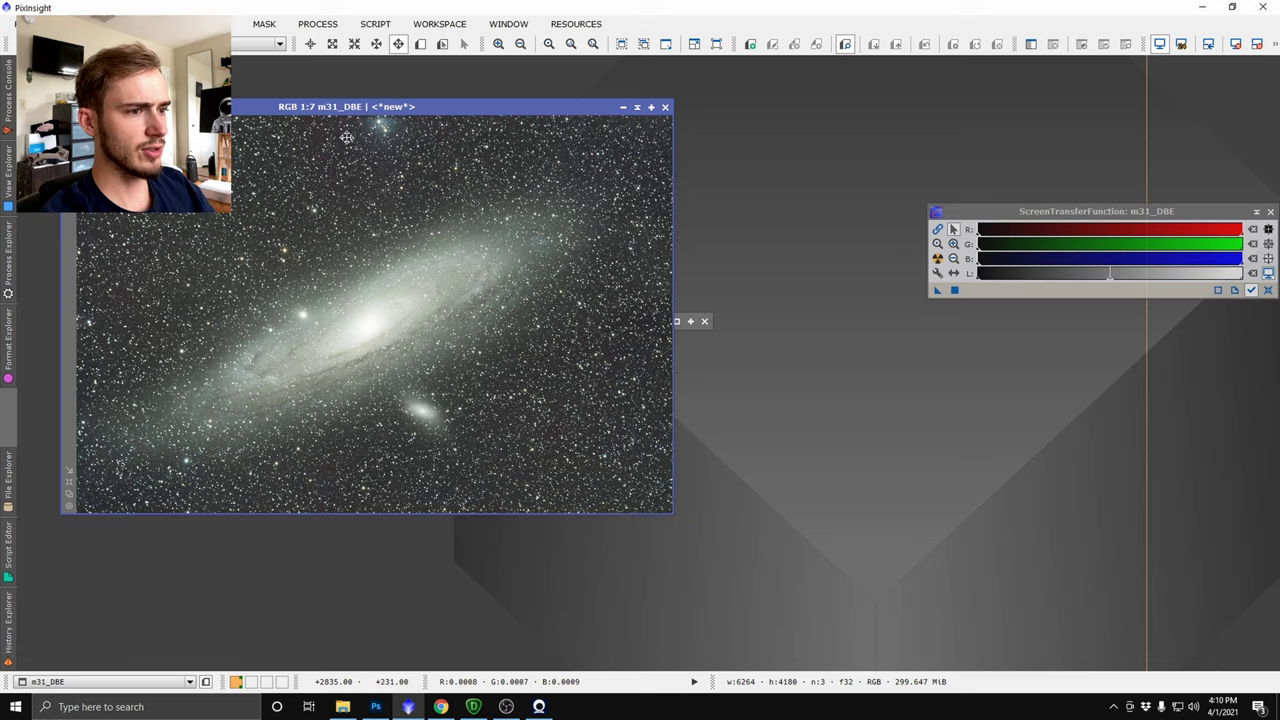
pyautogui.scroll(-2, 314, 186)
pyautogui.click(316, 24)
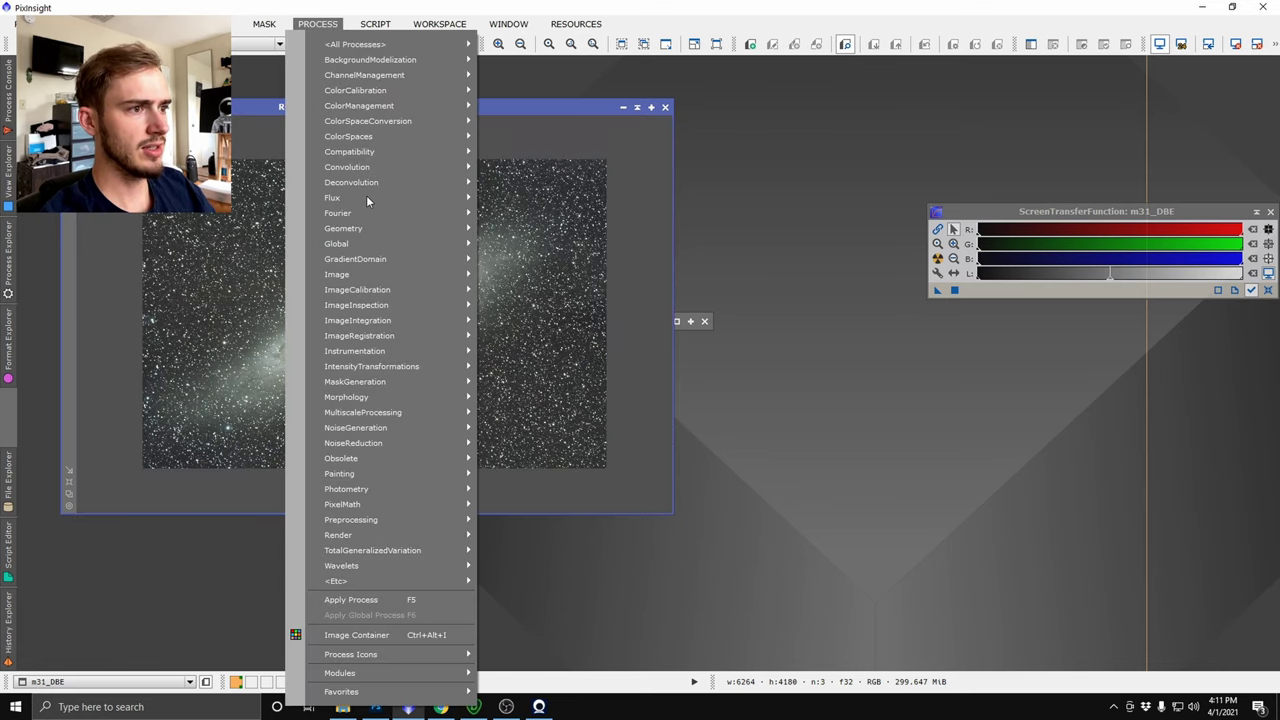
pyautogui.moveTo(365, 233)
pyautogui.click(515, 264)
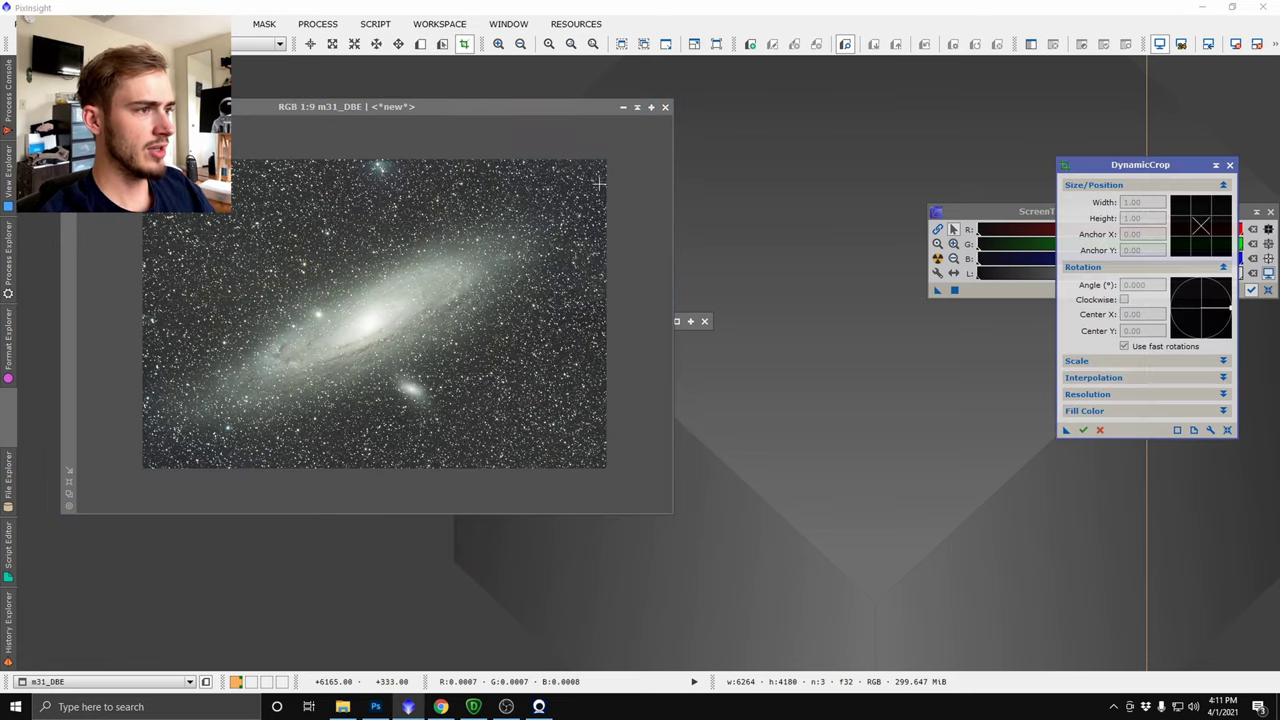
pyautogui.moveTo(603, 163); pyautogui.dragTo(147, 464)
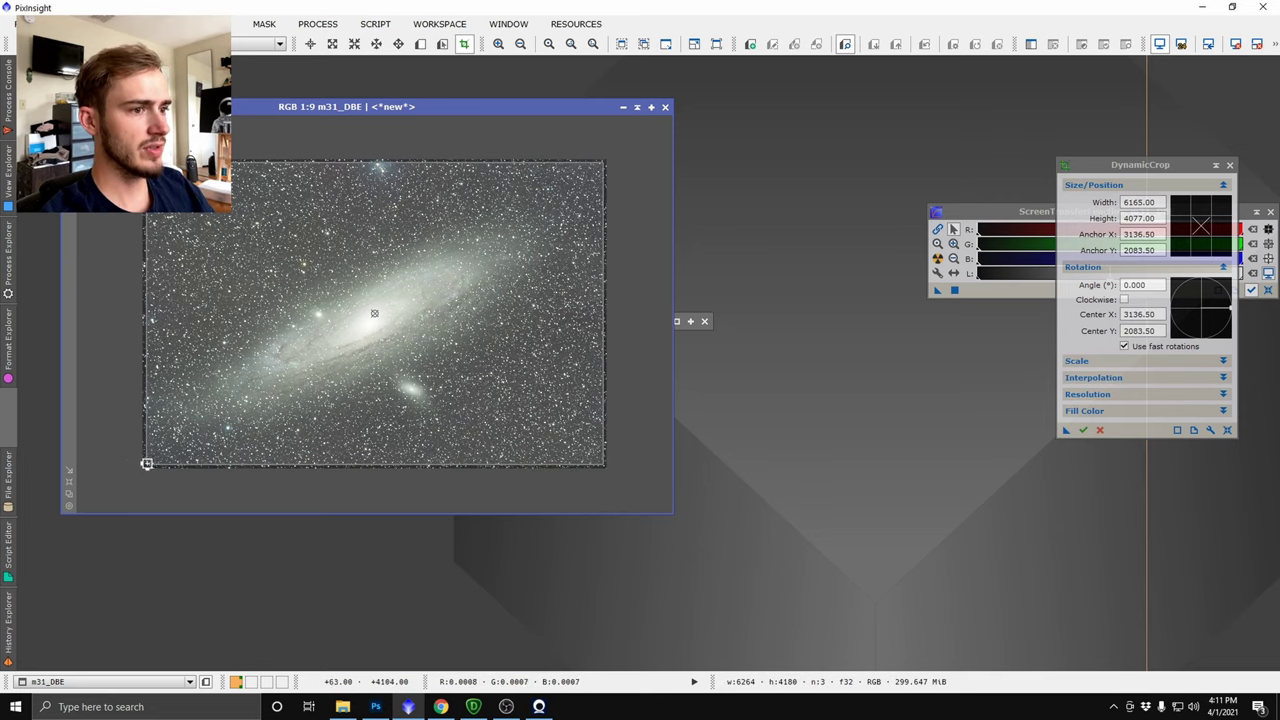
pyautogui.click(1080, 430)
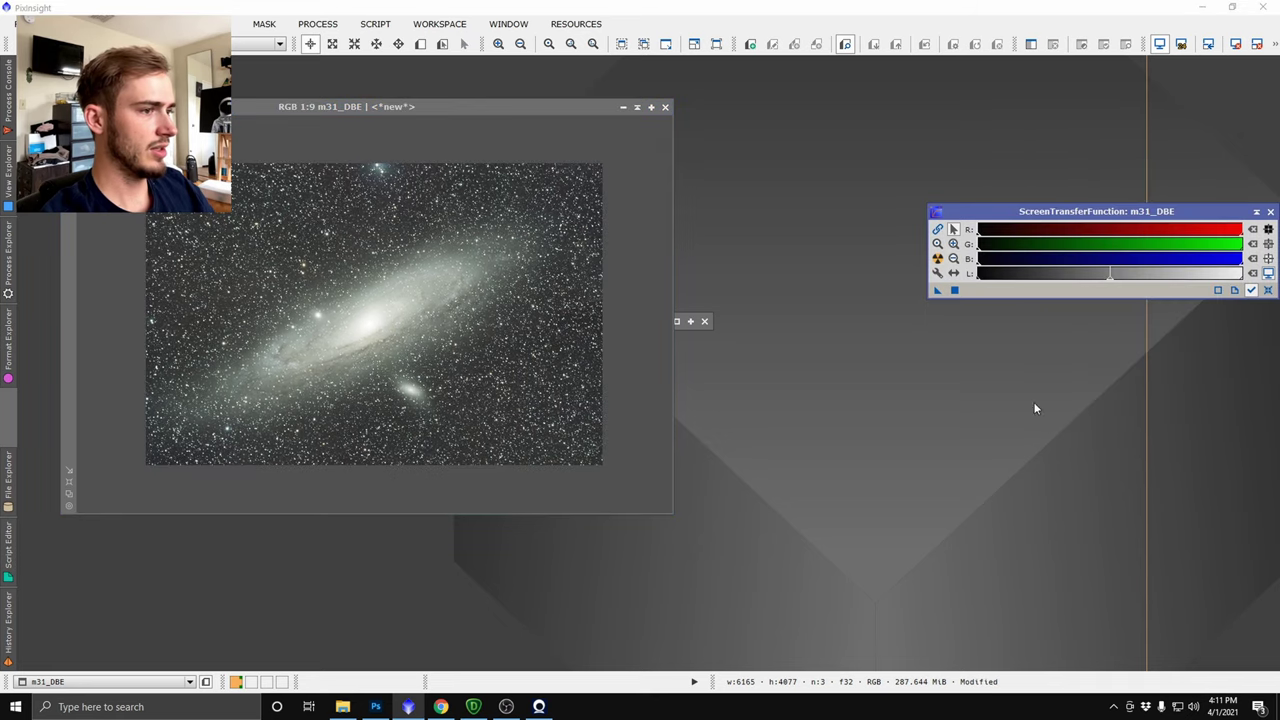
# - Run the AutoColor script on the cropped m31_DBE image and reapply the auto stretch
pyautogui.click(375, 24)
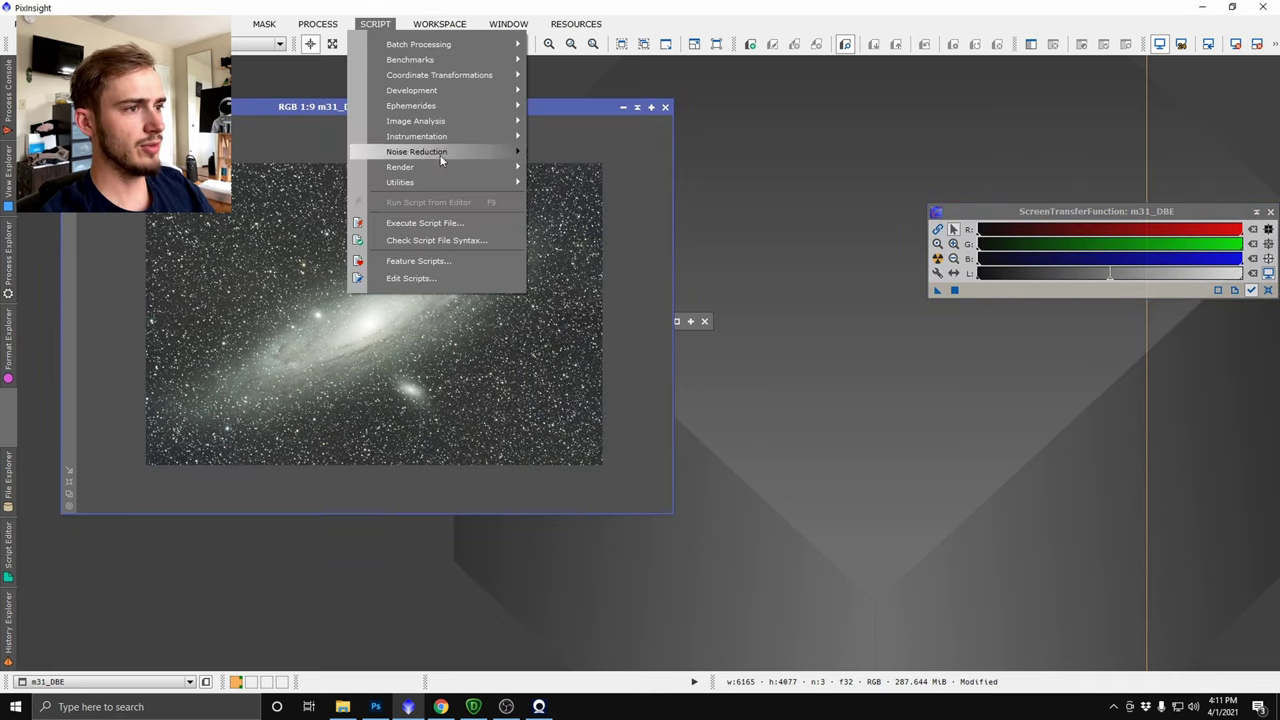
pyautogui.moveTo(439, 181)
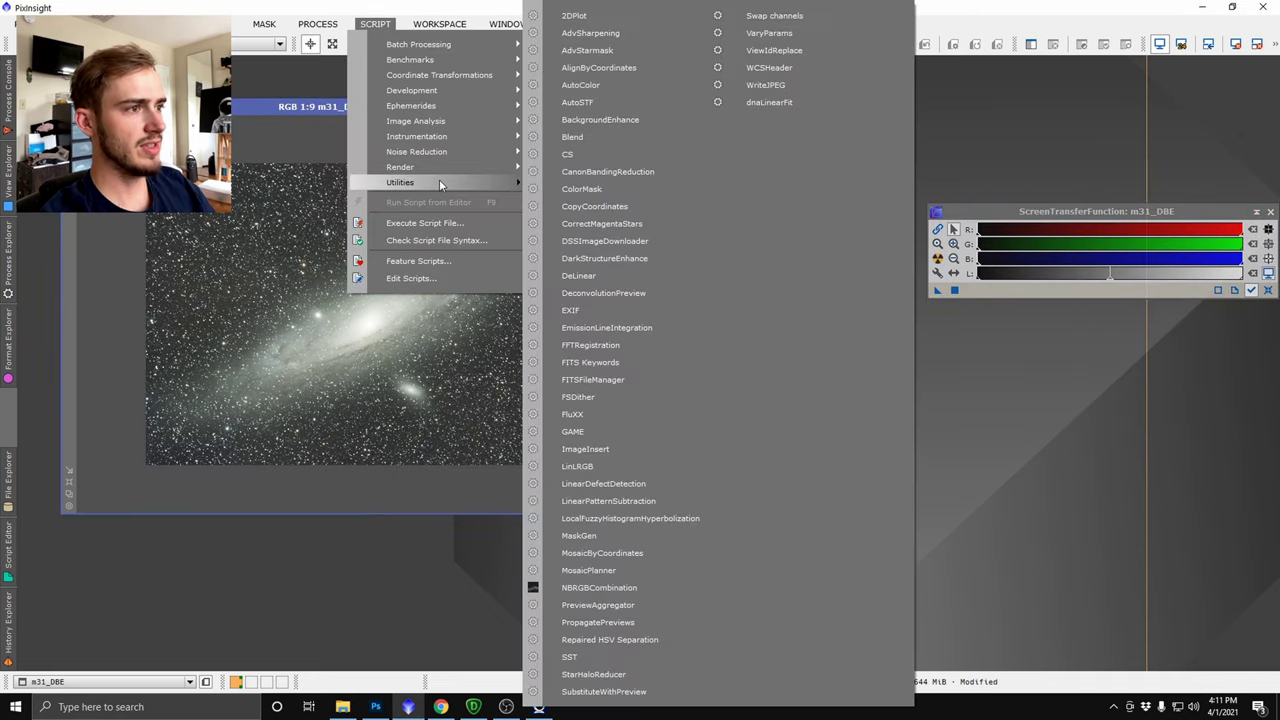
pyautogui.click(608, 84)
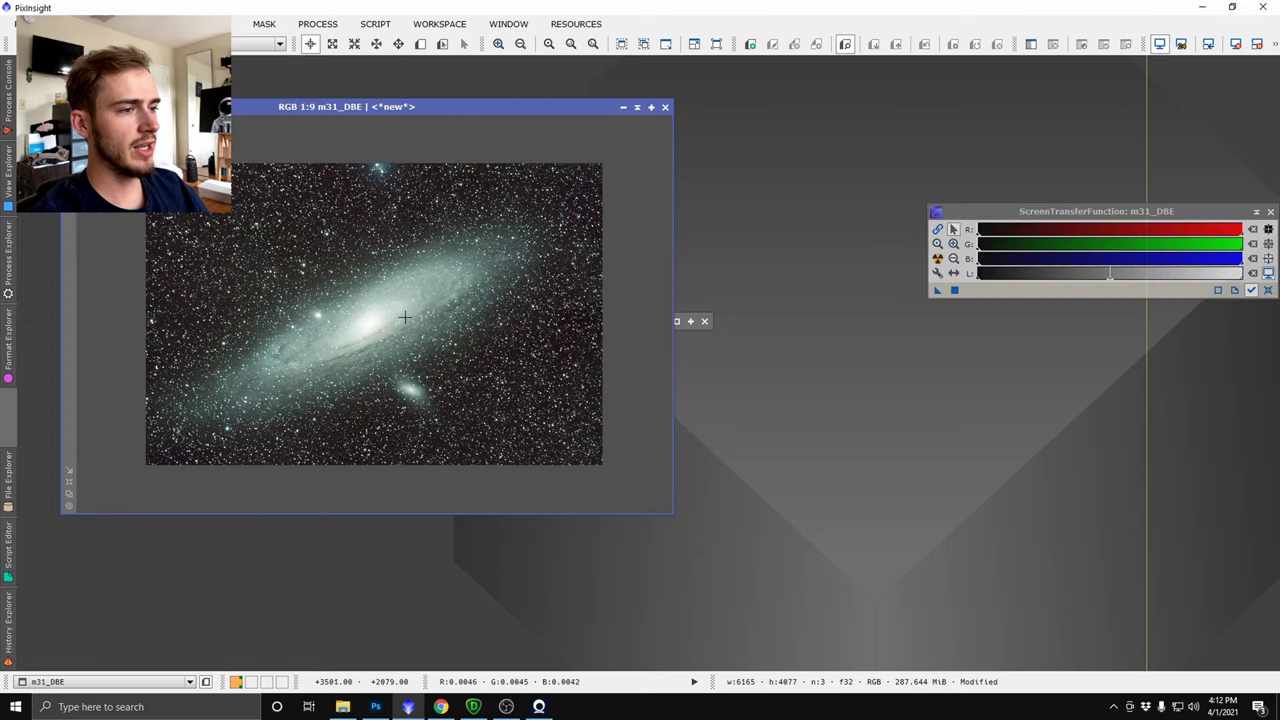
pyautogui.scroll(3, 408, 305)
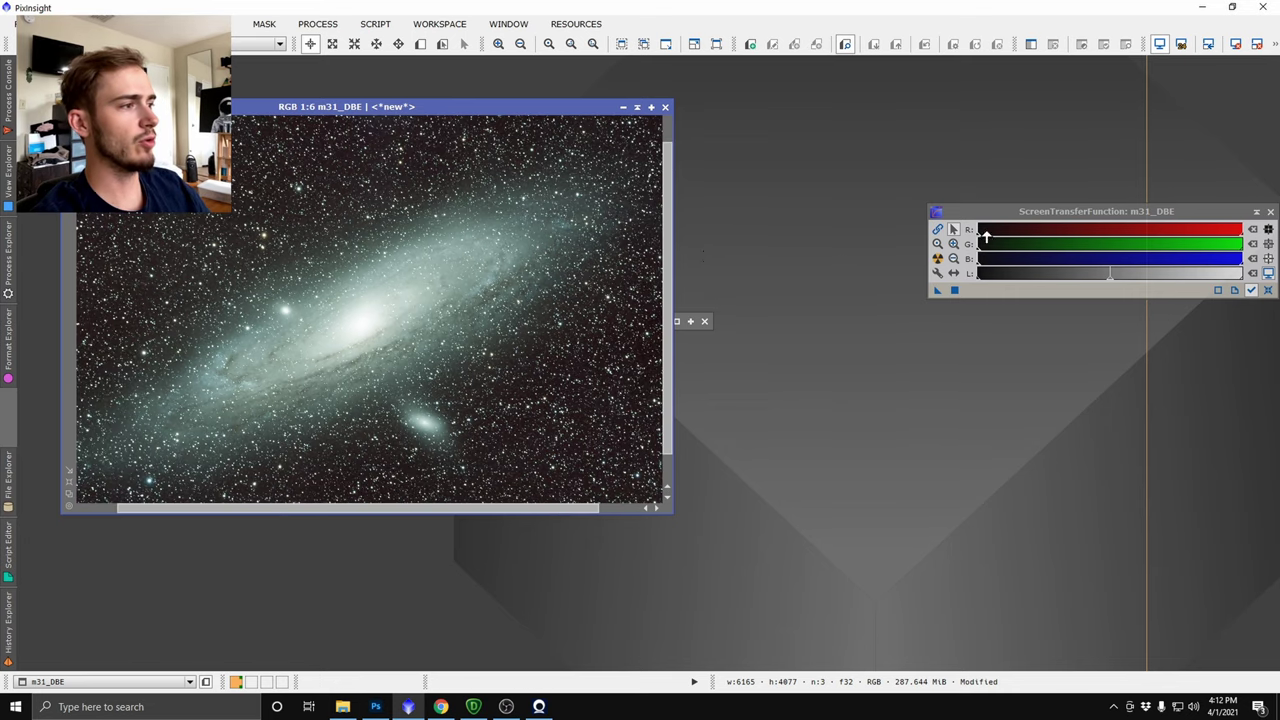
pyautogui.click(938, 259)
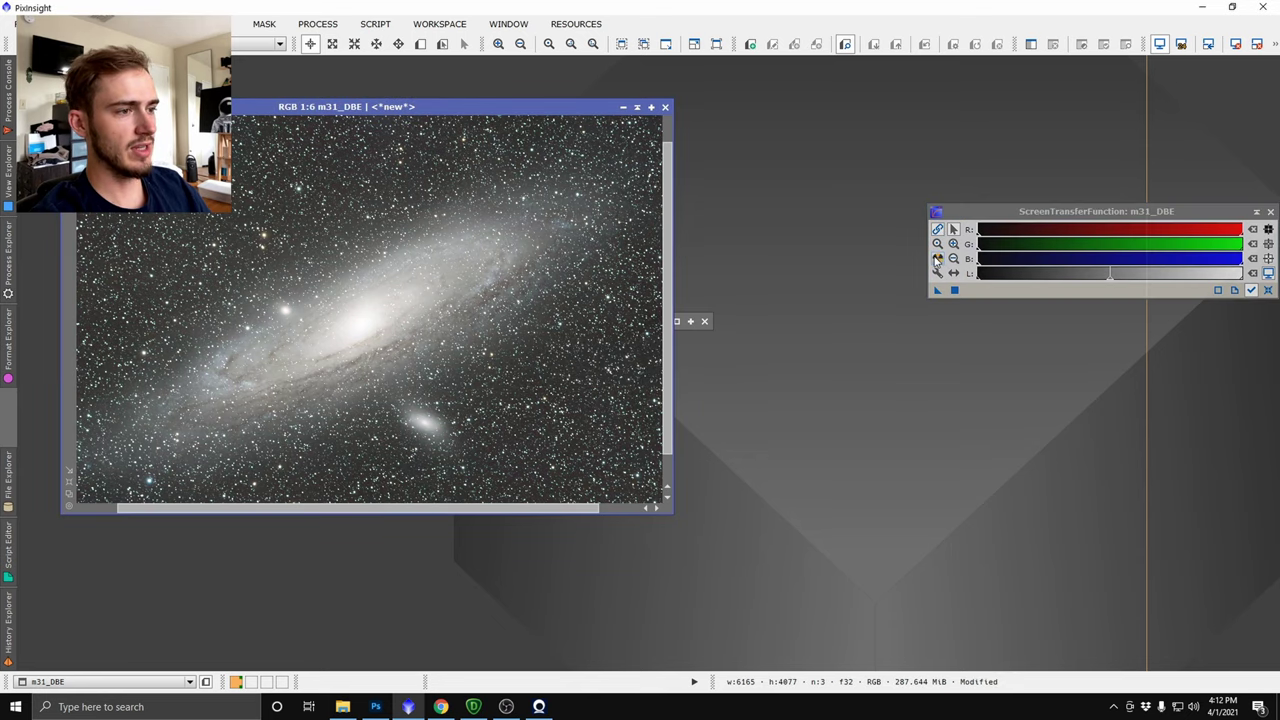
# - Examine the colours of the galaxy's core, dust lanes, outer arms and surrounding stars in m31_DBE at several magnifications
pyautogui.scroll(1, 466, 273)
pyautogui.scroll(1, 466, 271)
pyautogui.scroll(-3, 466, 271)
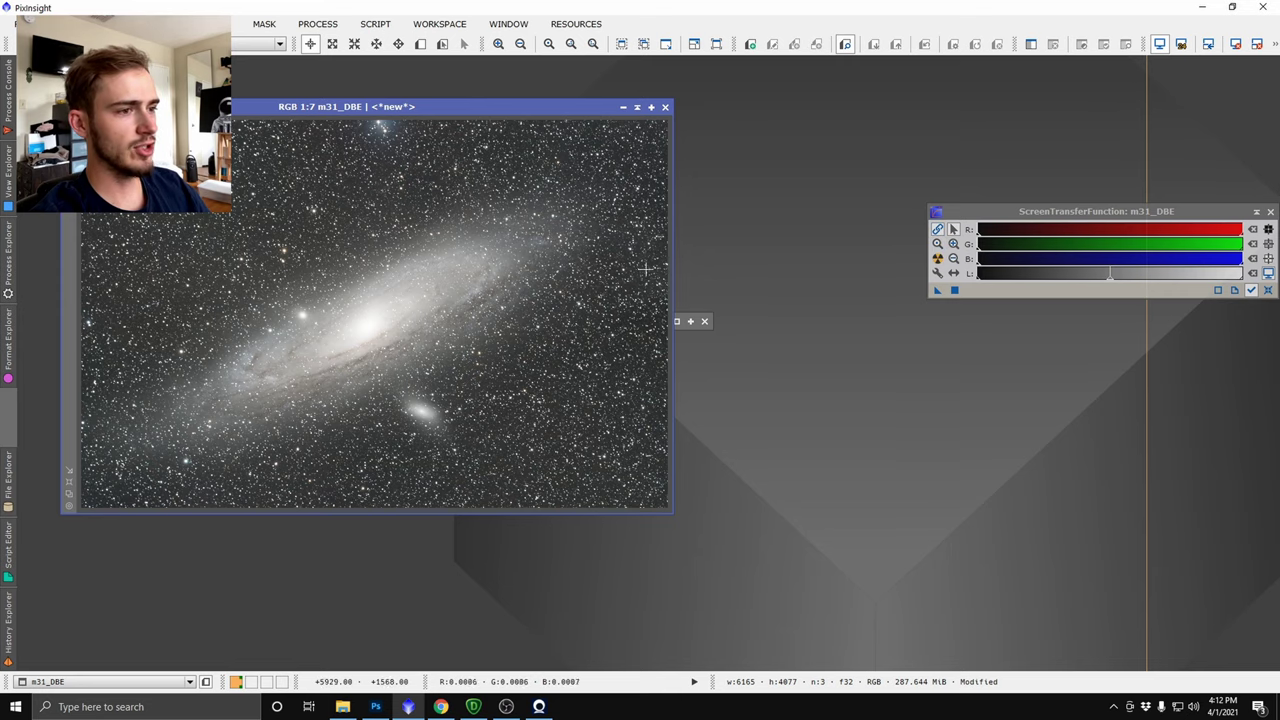
pyautogui.scroll(2, 342, 231)
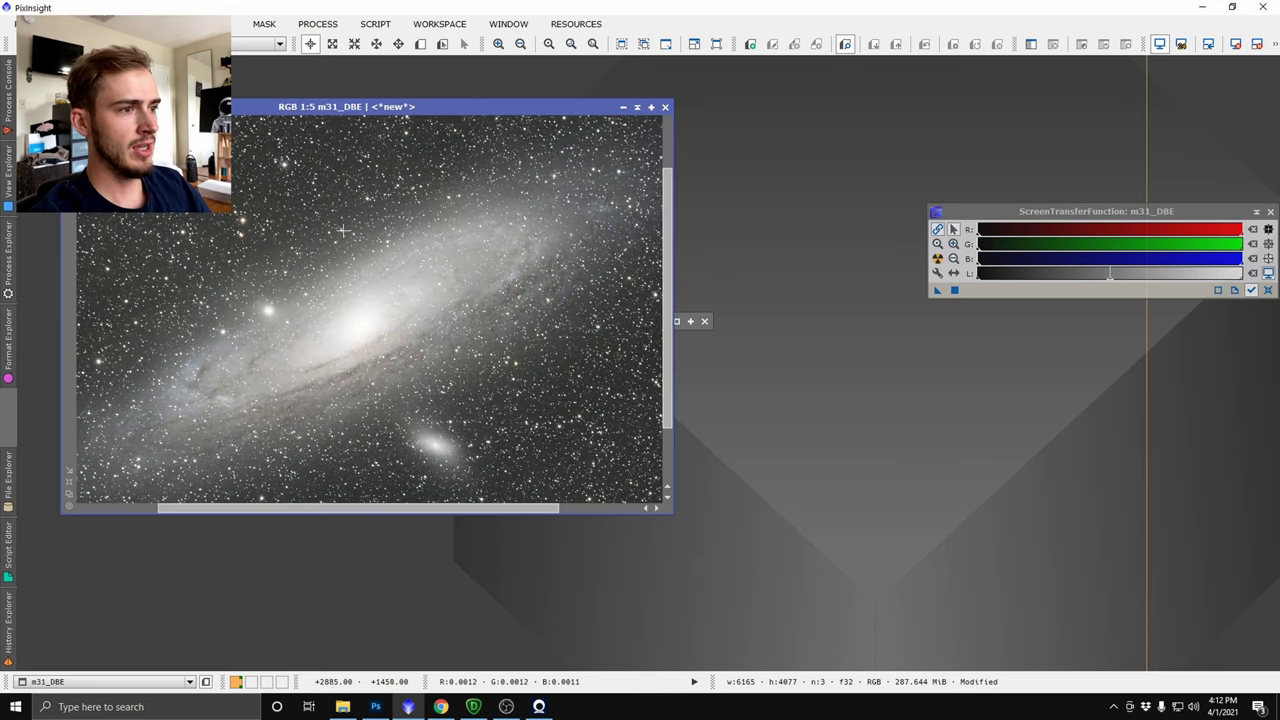
pyautogui.click(398, 44)
pyautogui.scroll(3, 428, 277)
pyautogui.scroll(2, 385, 288)
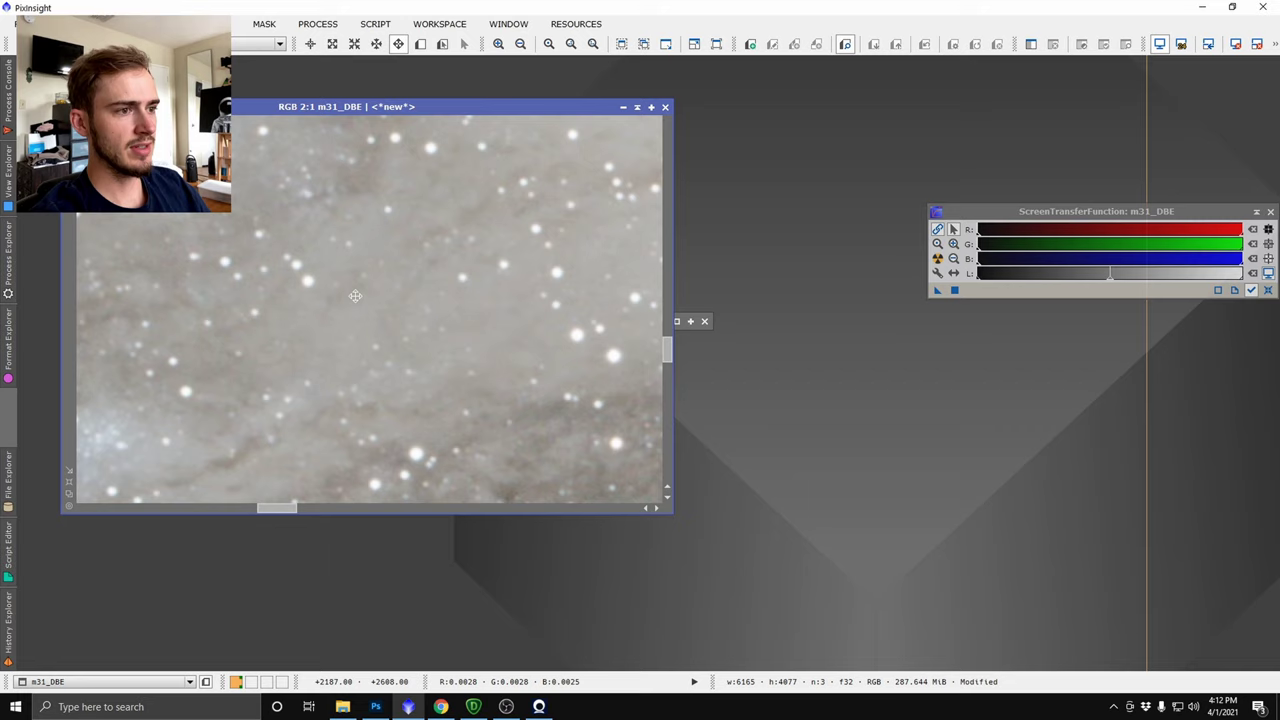
pyautogui.scroll(-2, 356, 296)
pyautogui.moveTo(255, 328); pyautogui.dragTo(431, 260)
pyautogui.scroll(1, 431, 260)
pyautogui.scroll(-2, 431, 260)
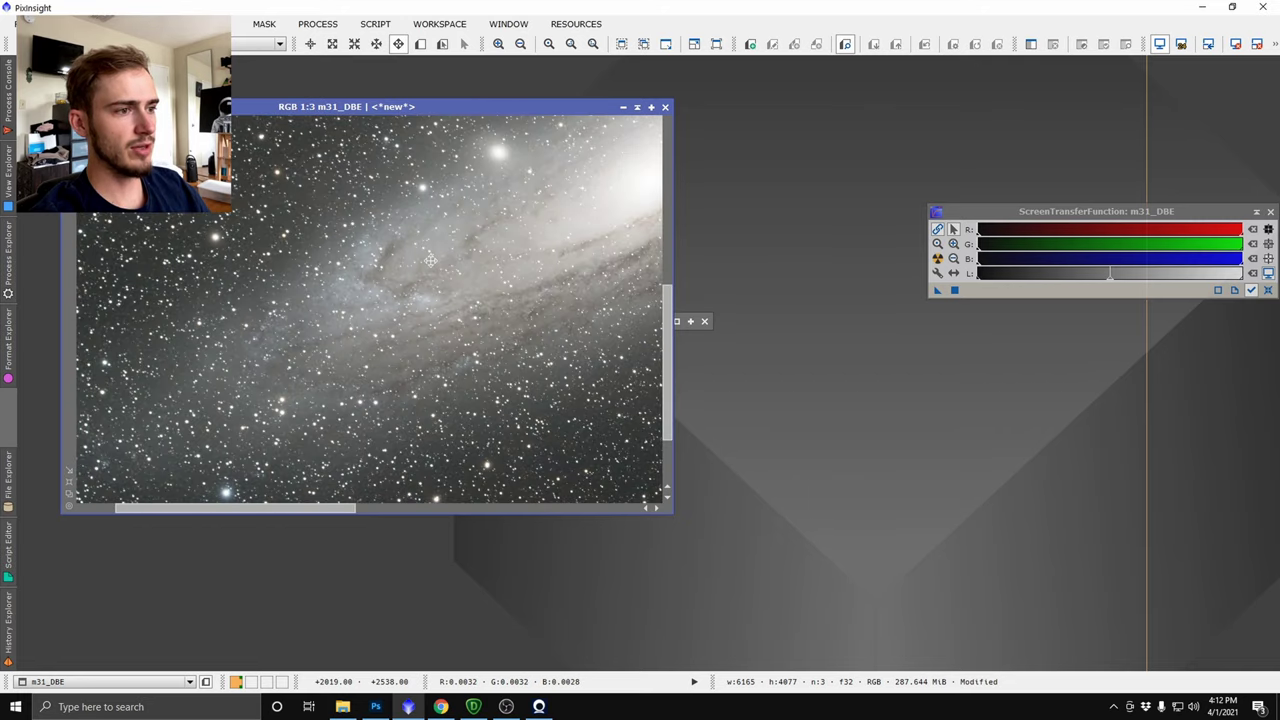
pyautogui.moveTo(529, 238); pyautogui.dragTo(357, 353)
pyautogui.moveTo(544, 269); pyautogui.dragTo(356, 314)
pyautogui.moveTo(570, 190); pyautogui.dragTo(377, 377)
pyautogui.moveTo(516, 268); pyautogui.dragTo(300, 334)
pyautogui.moveTo(379, 306); pyautogui.dragTo(328, 321)
pyautogui.scroll(4, 327, 321)
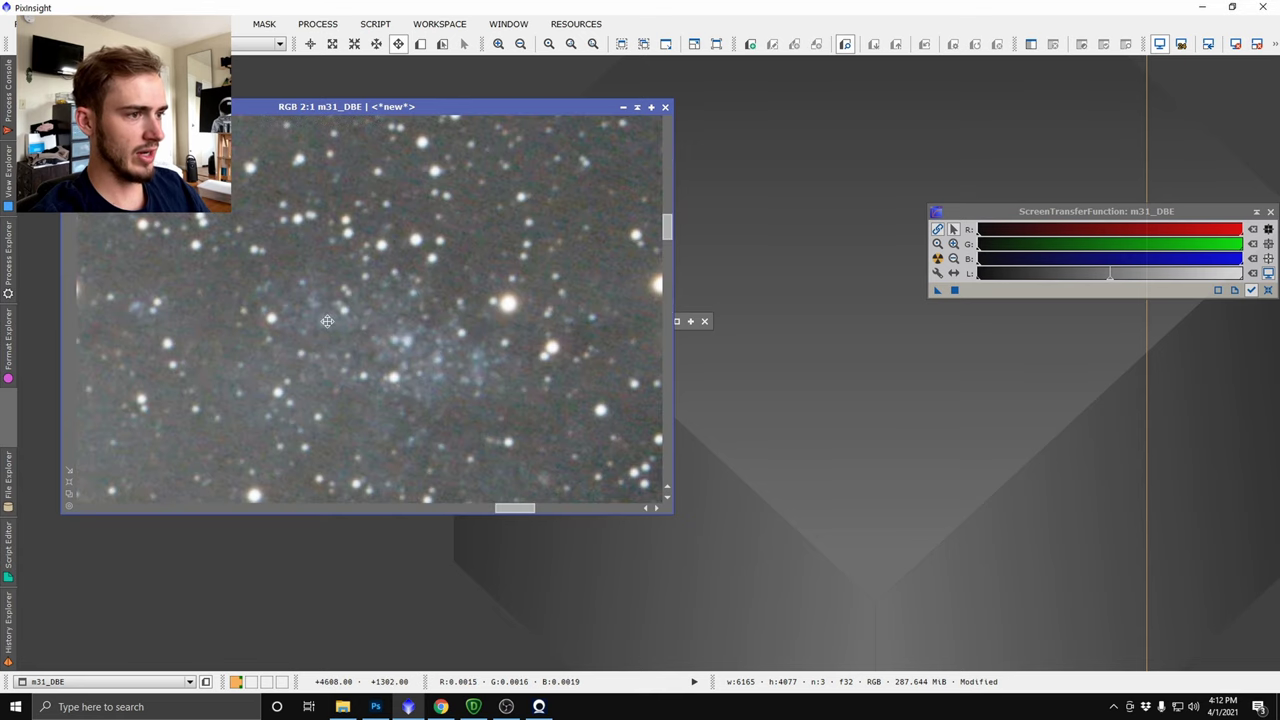
pyautogui.scroll(-3, 324, 321)
pyautogui.scroll(-1, 237, 363)
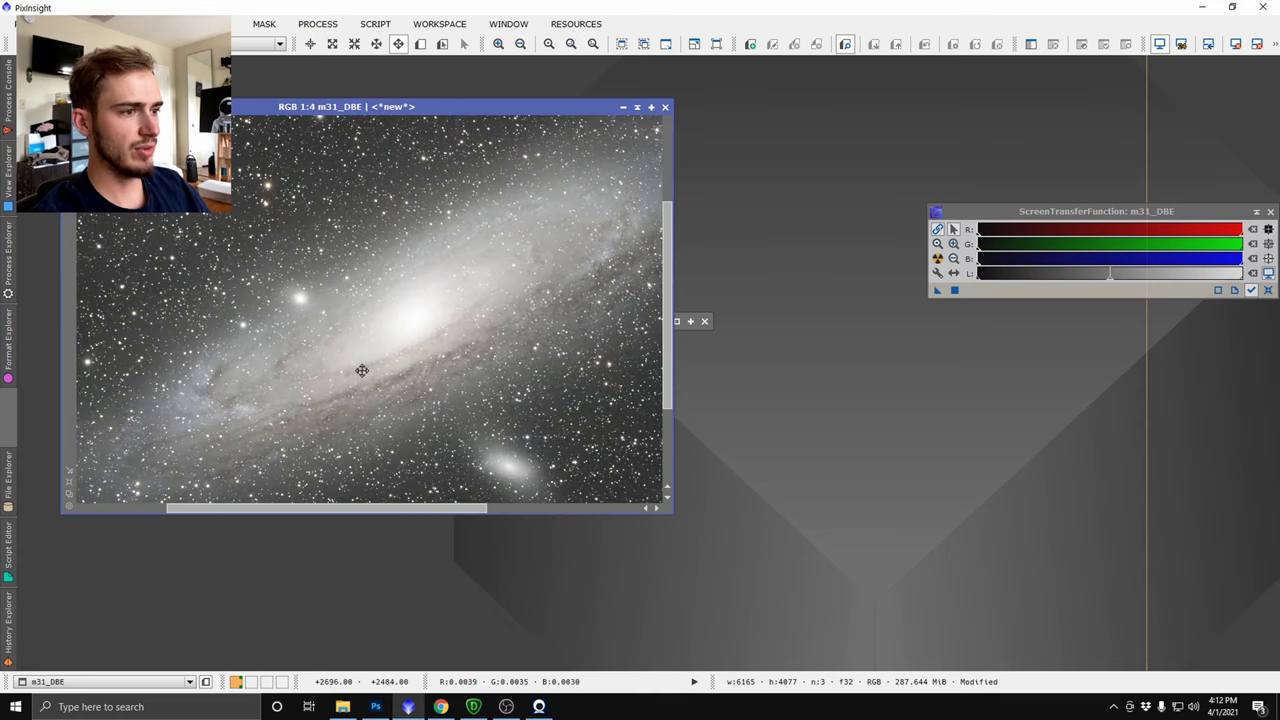
pyautogui.moveTo(360, 369); pyautogui.dragTo(374, 397)
pyautogui.scroll(3, 380, 397)
pyautogui.scroll(-7, 397, 397)
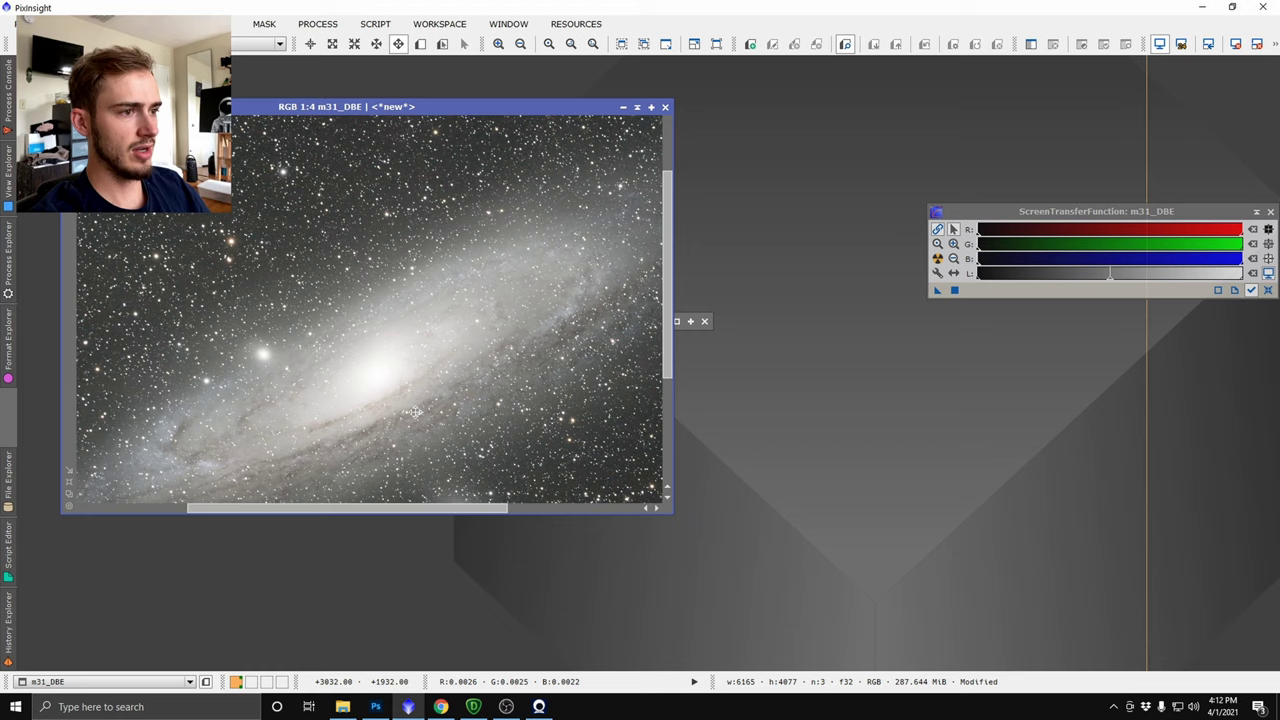
# - Reset the screen transfer function of m31_DBE to display the unstretched linear image
pyautogui.rightClick(437, 374)
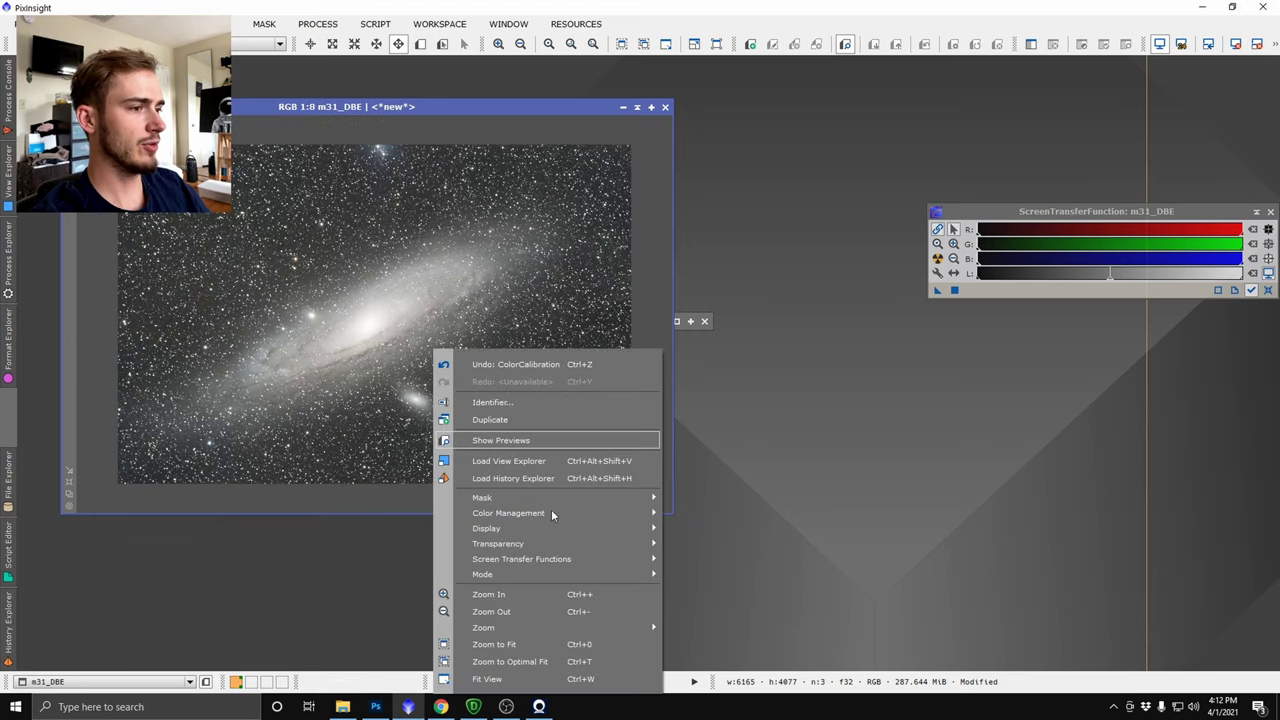
pyautogui.click(745, 597)
pyautogui.scroll(8, 432, 352)
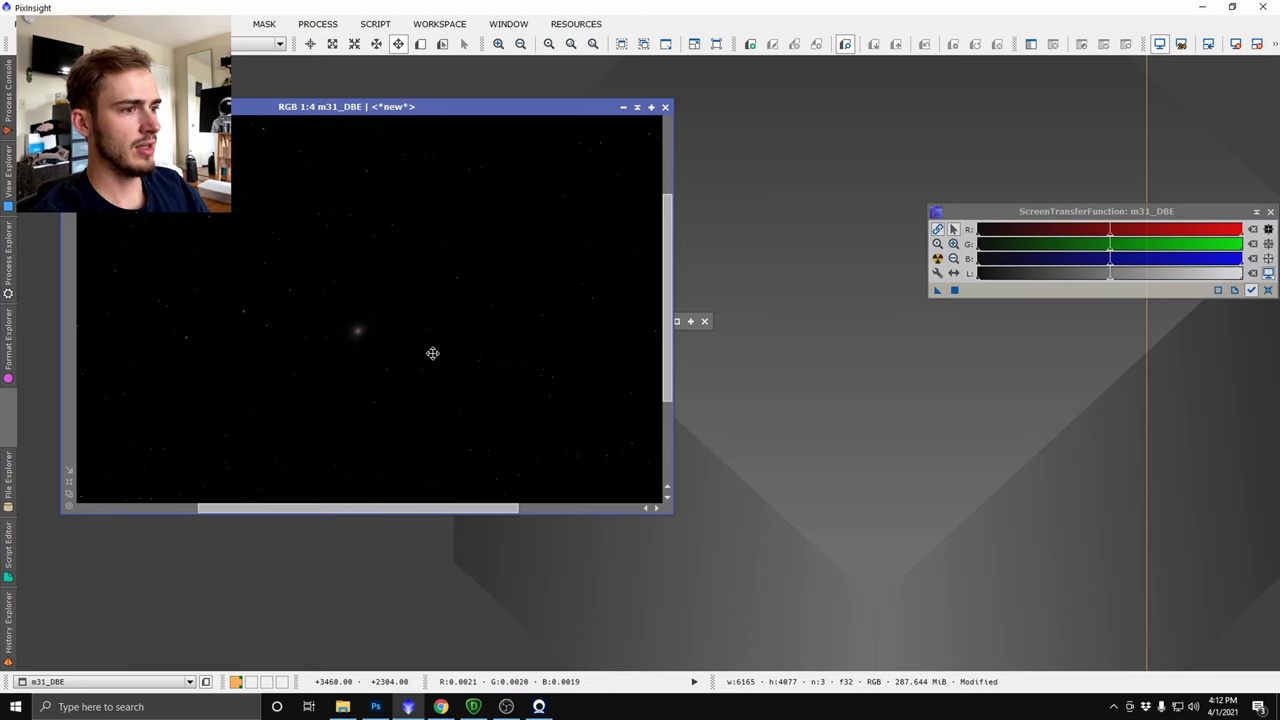
pyautogui.scroll(-12, 432, 352)
pyautogui.scroll(4, 432, 353)
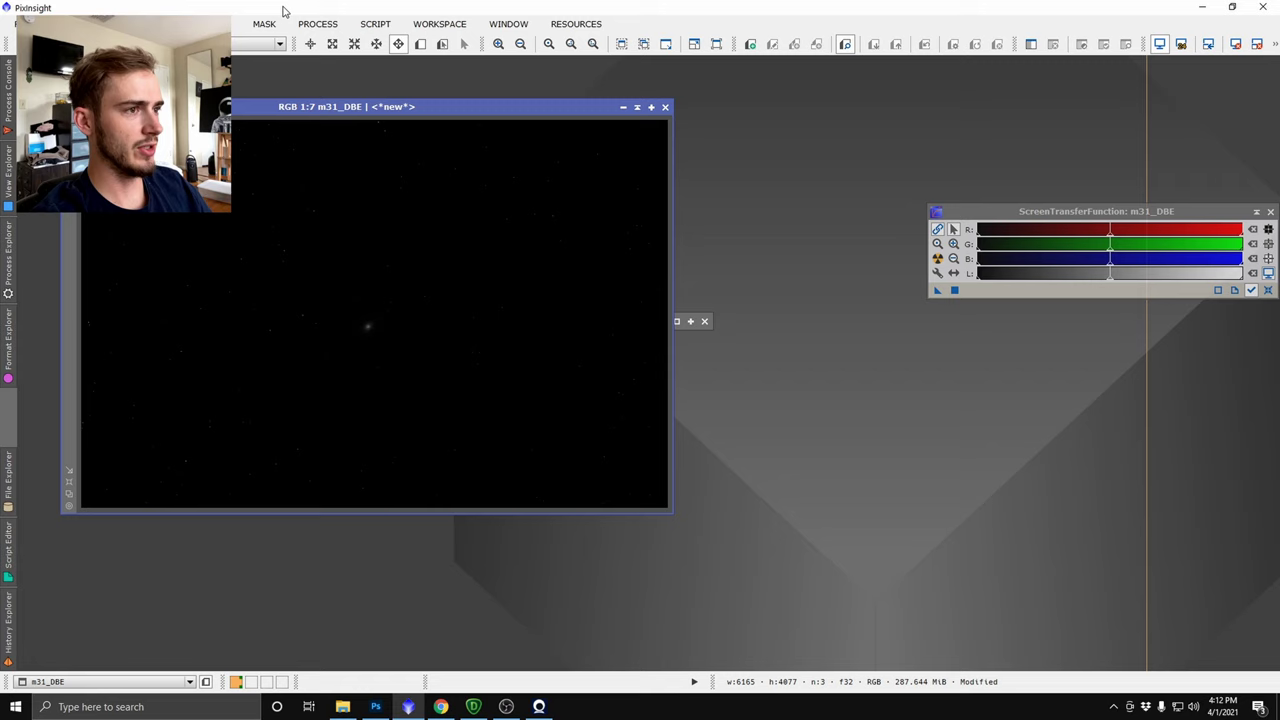
# - Open HistogramTransformation with a maximised real-time preview of m31_DBE
pyautogui.click(316, 24)
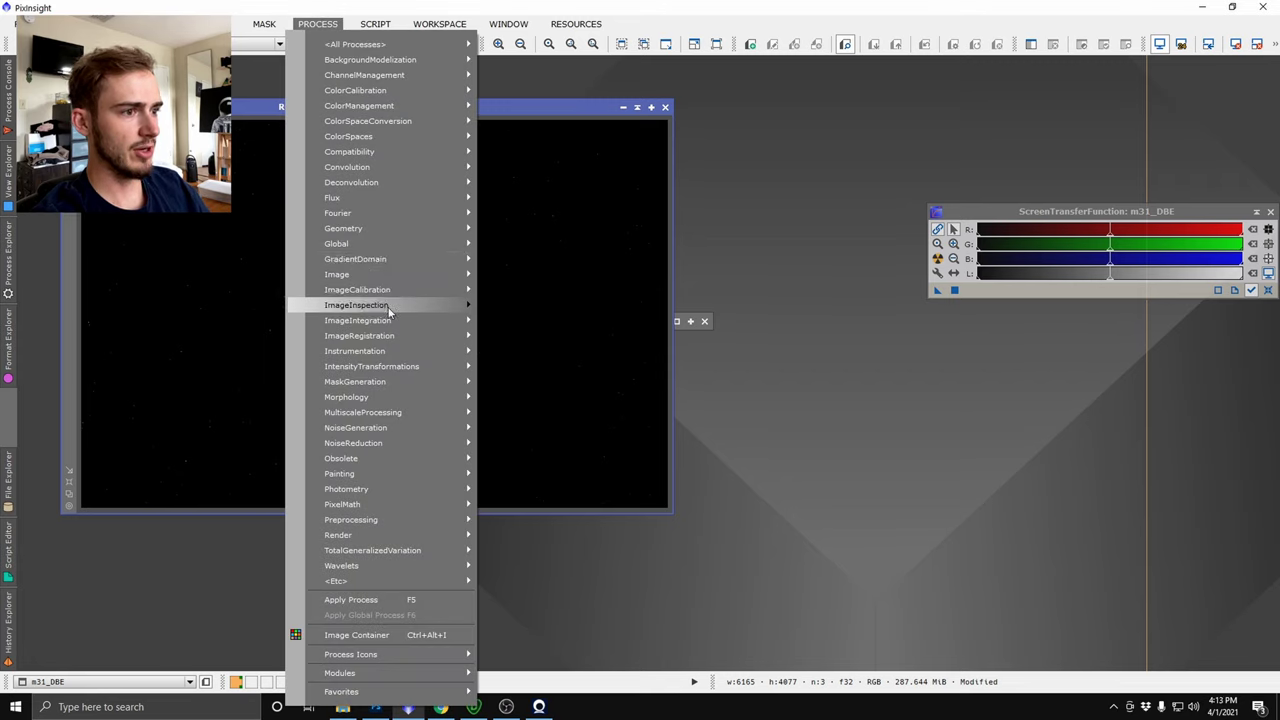
pyautogui.moveTo(420, 366)
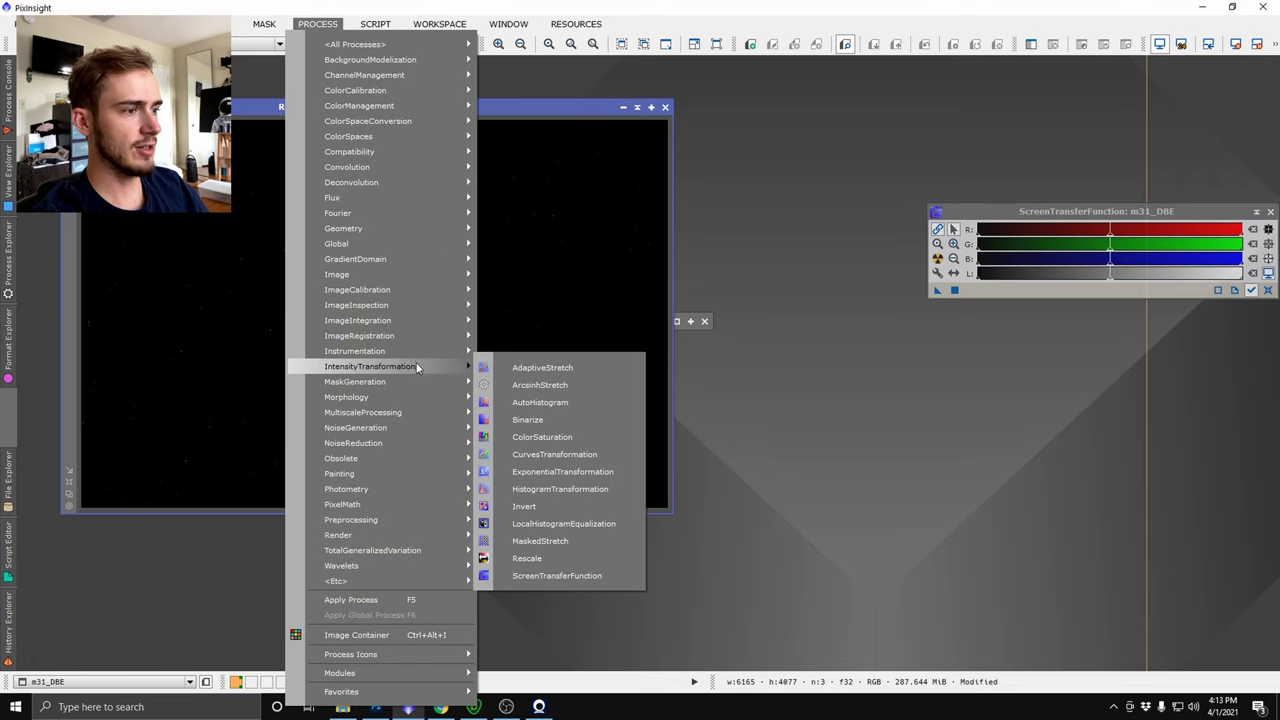
pyautogui.click(559, 490)
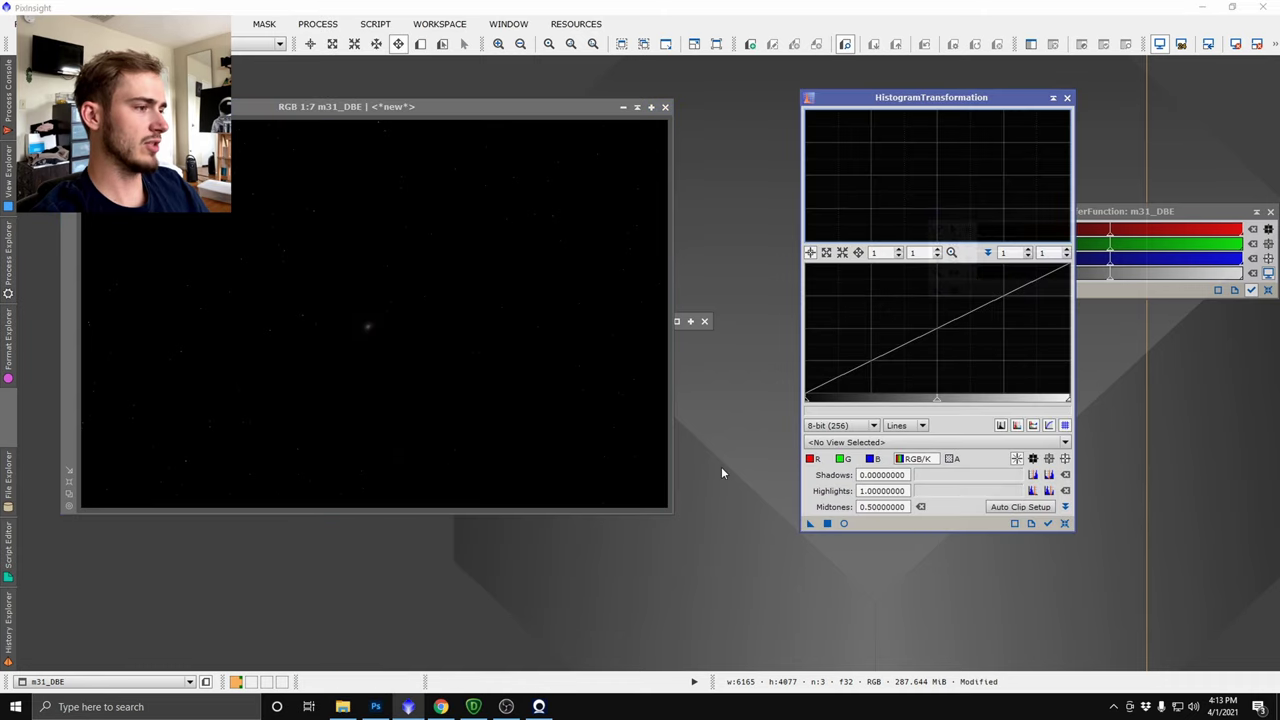
pyautogui.click(844, 524)
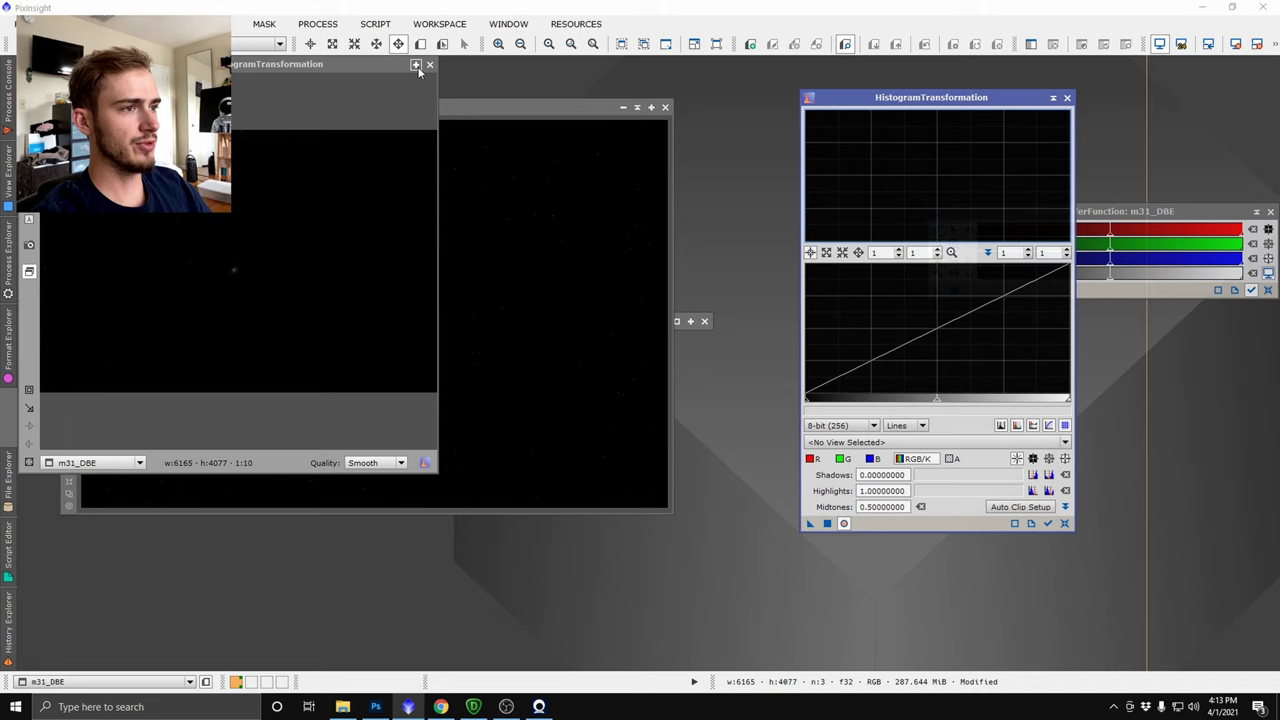
pyautogui.click(416, 64)
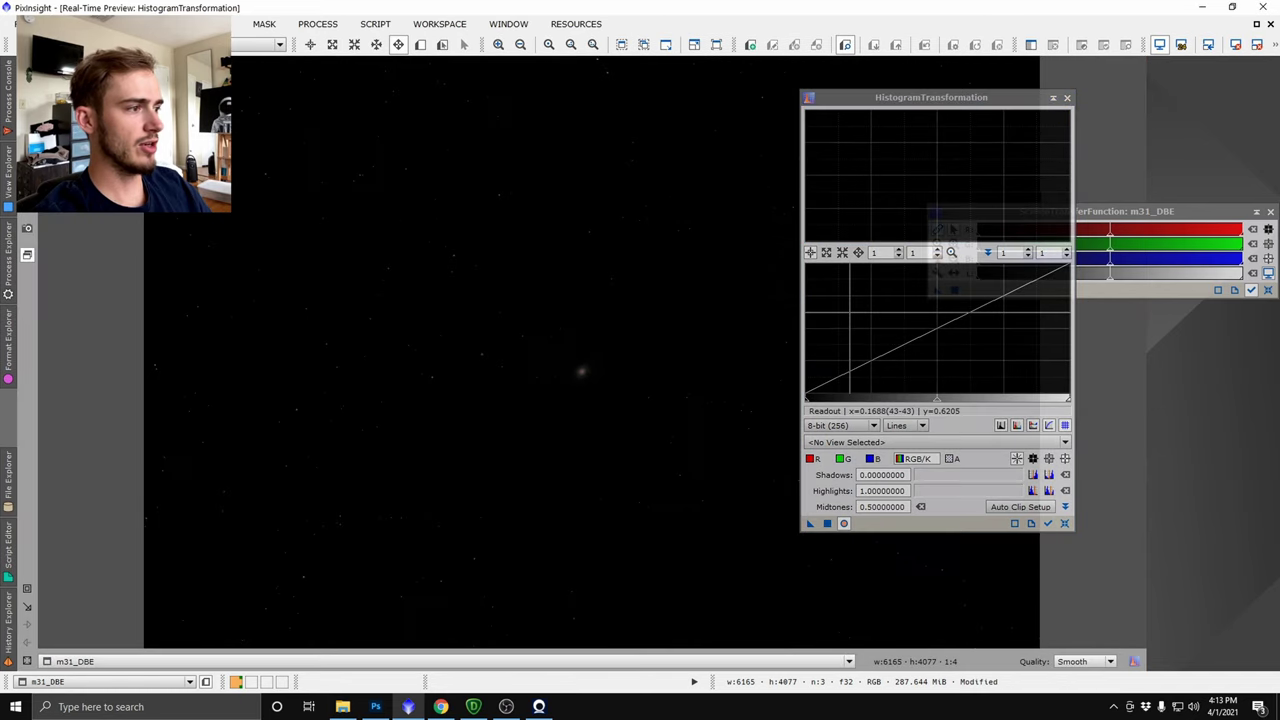
# - Set the RGB/K midtones to about 0.053 and apply this first histogram stretch to m31_DBE
pyautogui.click(937, 403)
pyautogui.moveTo(937, 403); pyautogui.dragTo(818, 403)
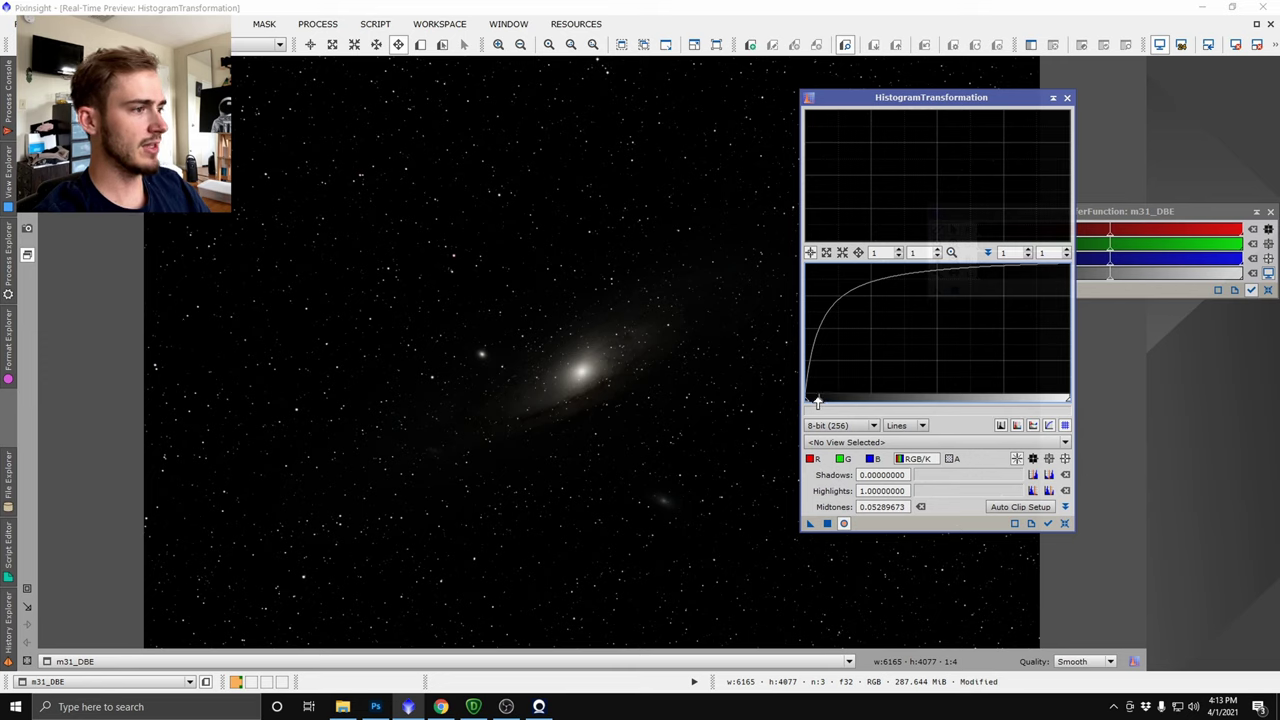
pyautogui.click(826, 524)
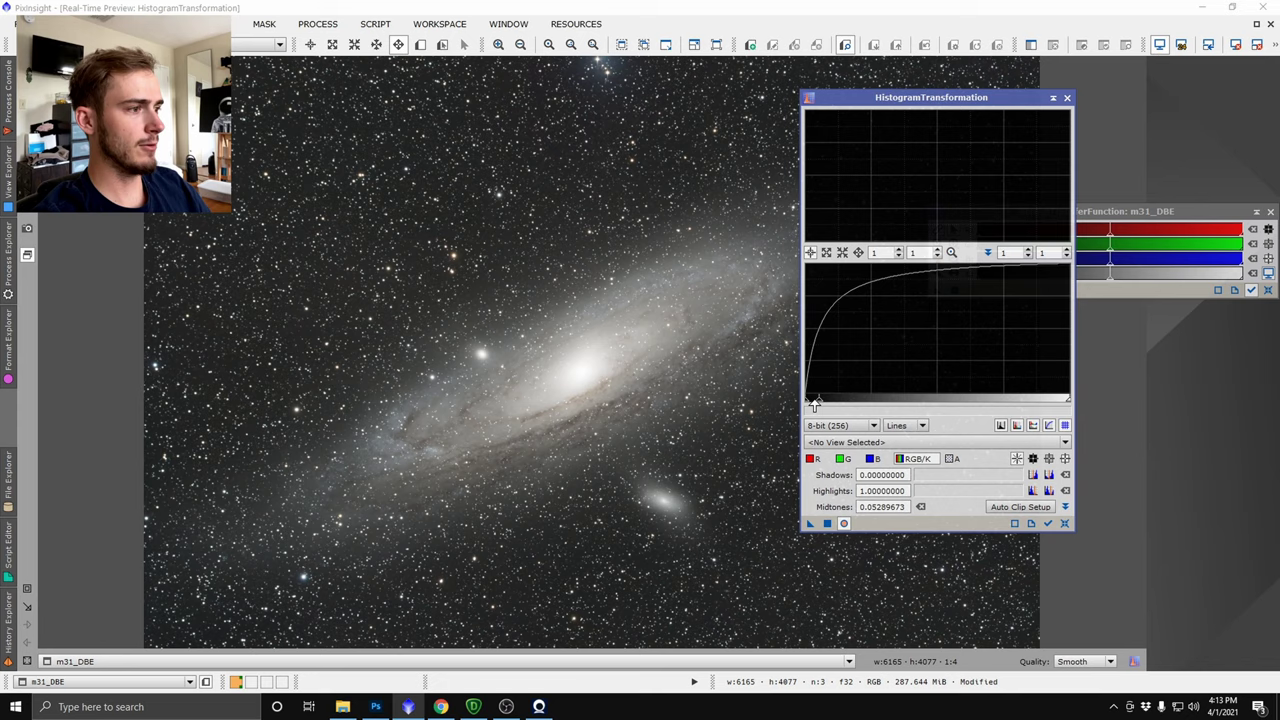
# - Apply a second histogram stretch with midtones at about 0.113, and reset the HistogramTransformation parameters
pyautogui.moveTo(815, 403)
pyautogui.mouseDown()
pyautogui.moveTo(903, 401)
pyautogui.moveTo(818, 403)
pyautogui.moveTo(835, 403)
pyautogui.mouseUp()
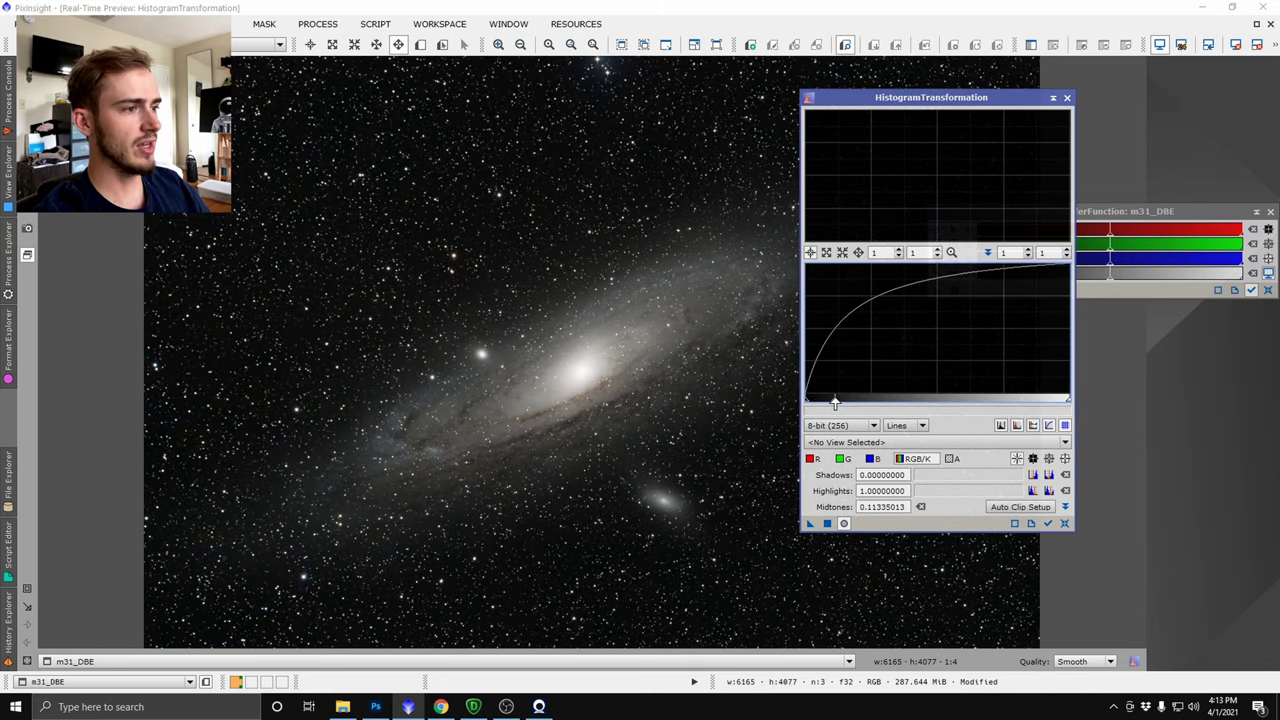
pyautogui.click(827, 523)
pyautogui.click(1064, 523)
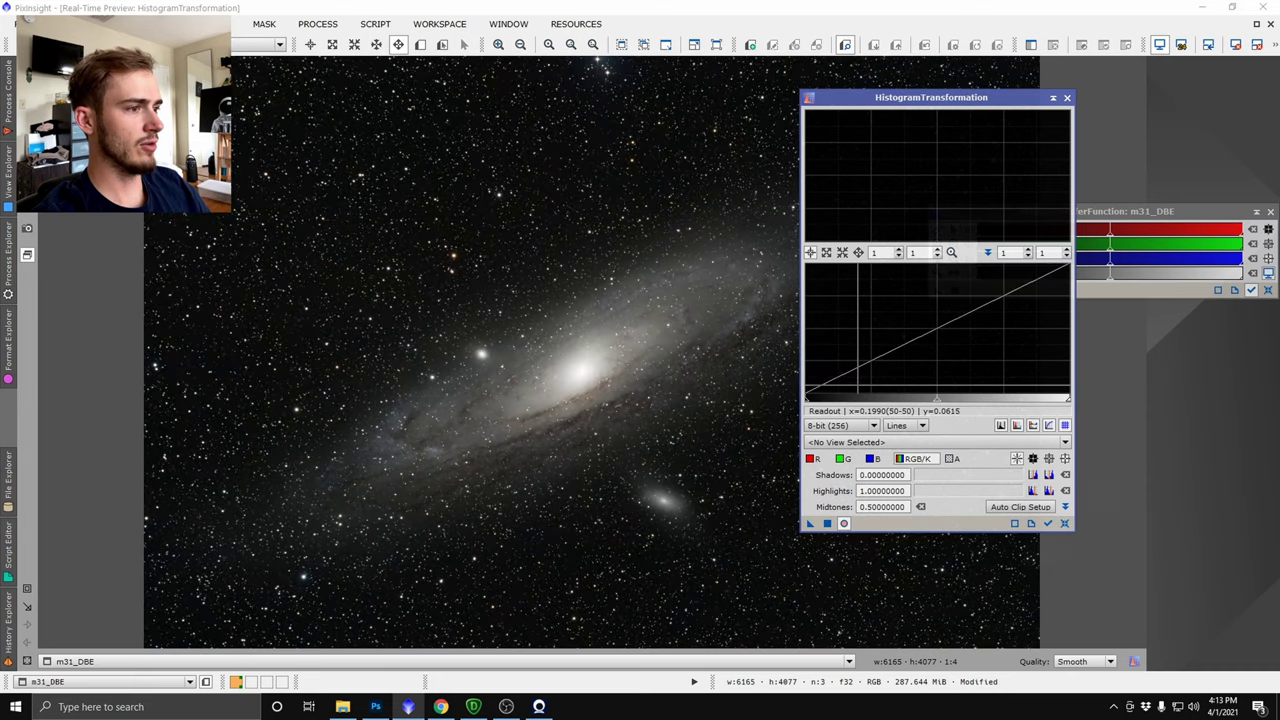
# - Apply a third histogram stretch with shadows at about 0.023 and midtones at about 0.237, and reset the parameters
pyautogui.moveTo(937, 399); pyautogui.dragTo(864, 403)
pyautogui.click(827, 523)
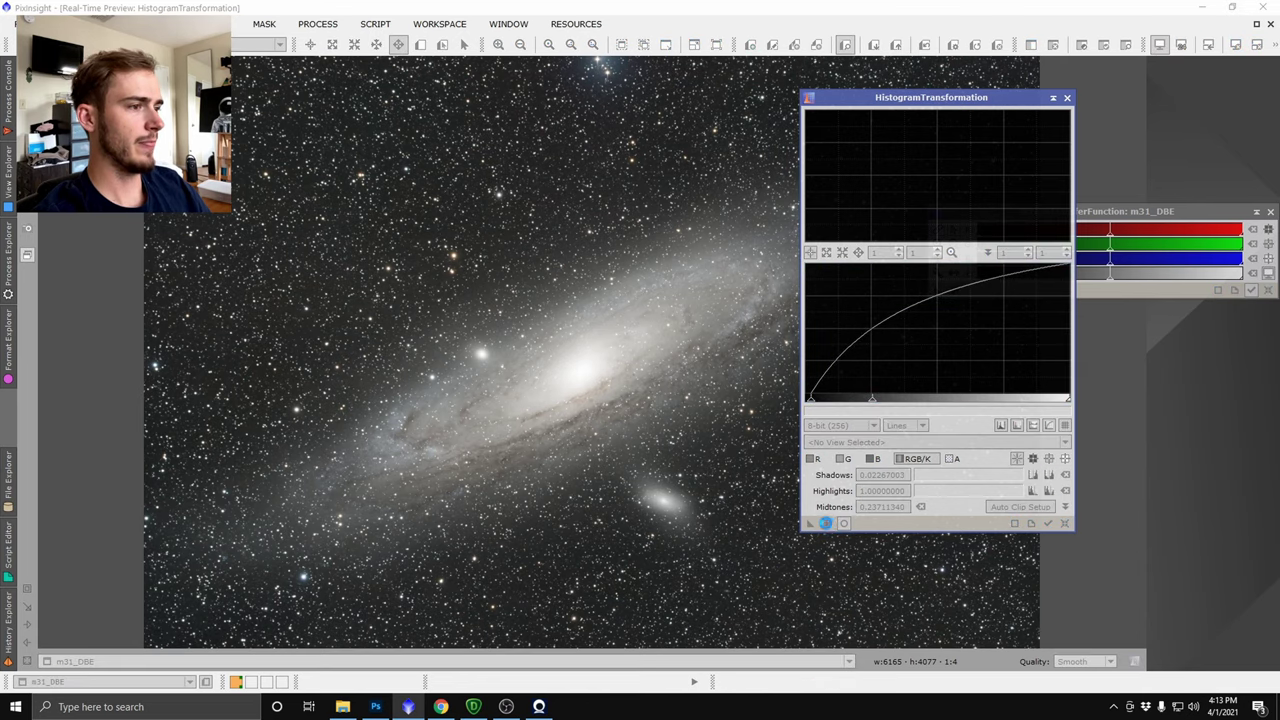
pyautogui.click(1064, 523)
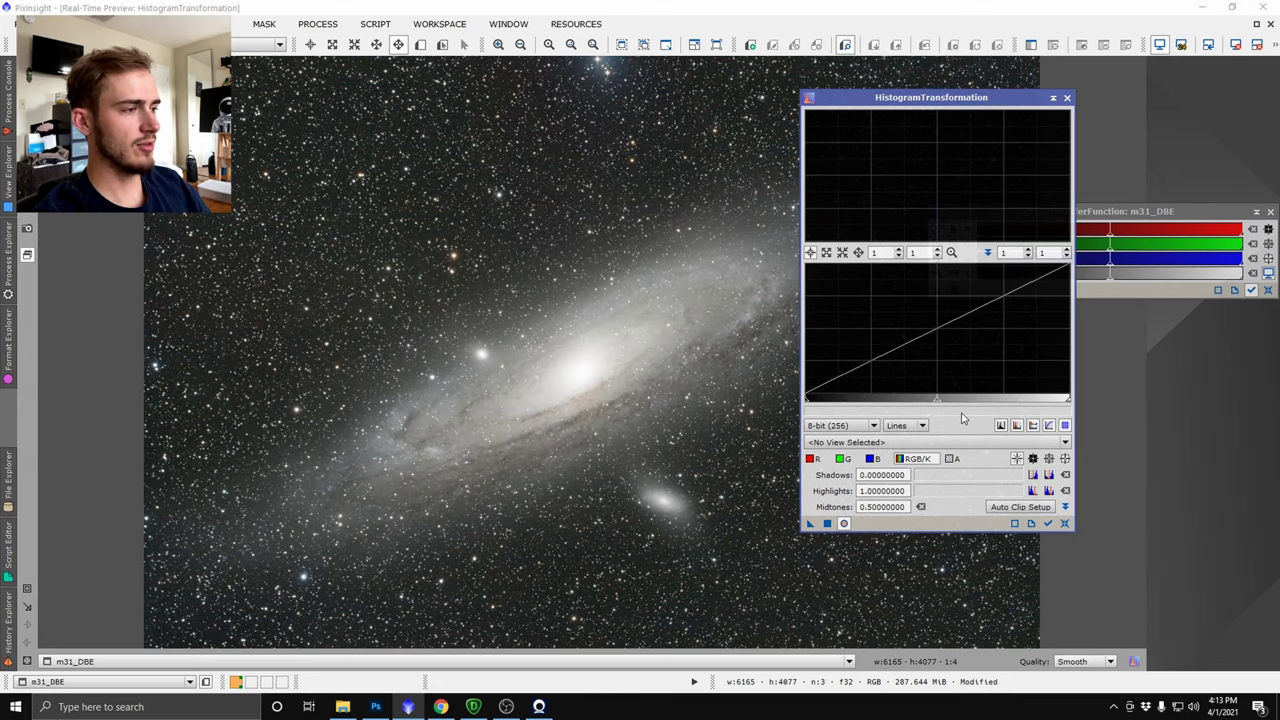
# - Close the real-time preview after trying midtones of about 0.486, and maximise the m31_DBE image window
pyautogui.moveTo(856, 103); pyautogui.dragTo(999, 109)
pyautogui.moveTo(1081, 407); pyautogui.dragTo(1077, 408)
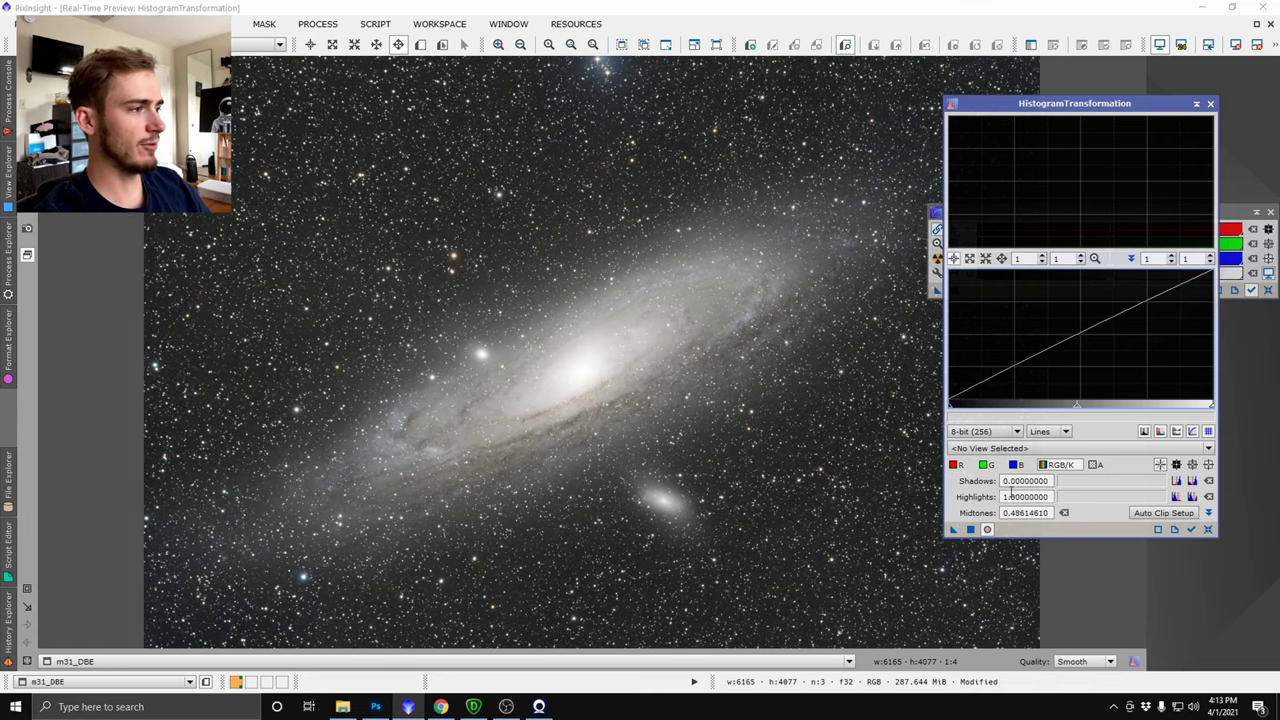
pyautogui.click(1270, 23)
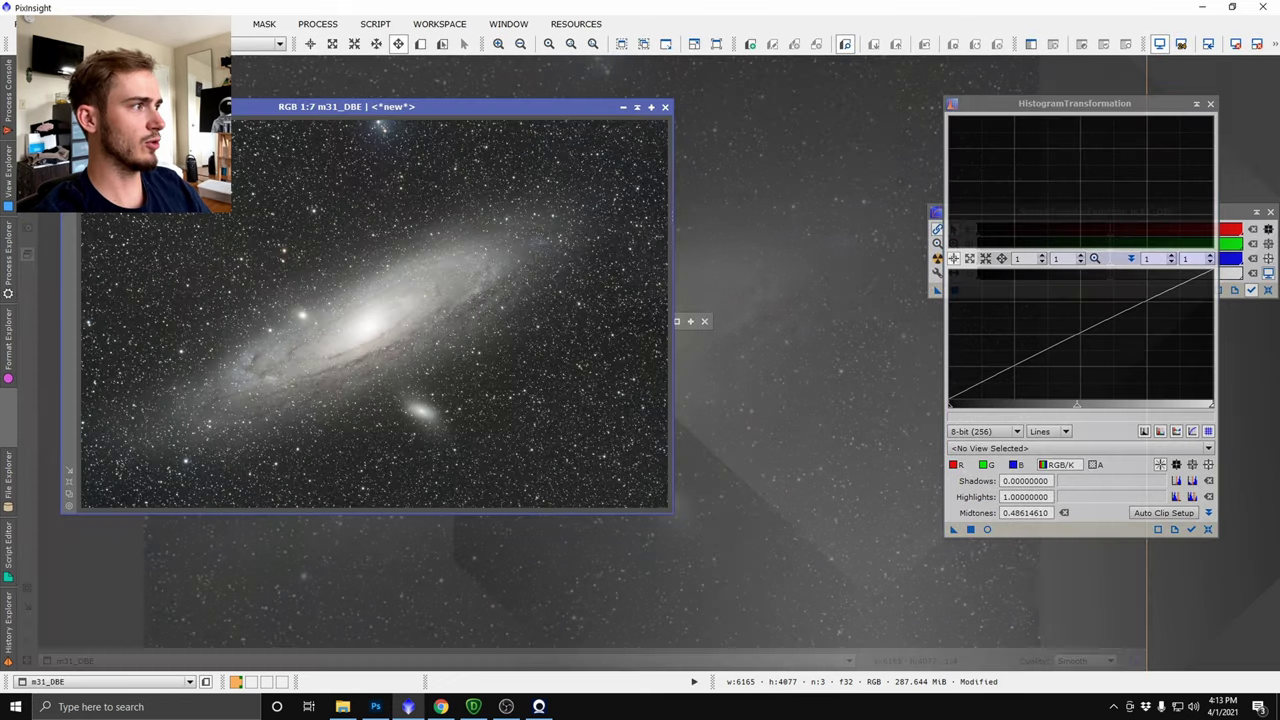
pyautogui.click(650, 108)
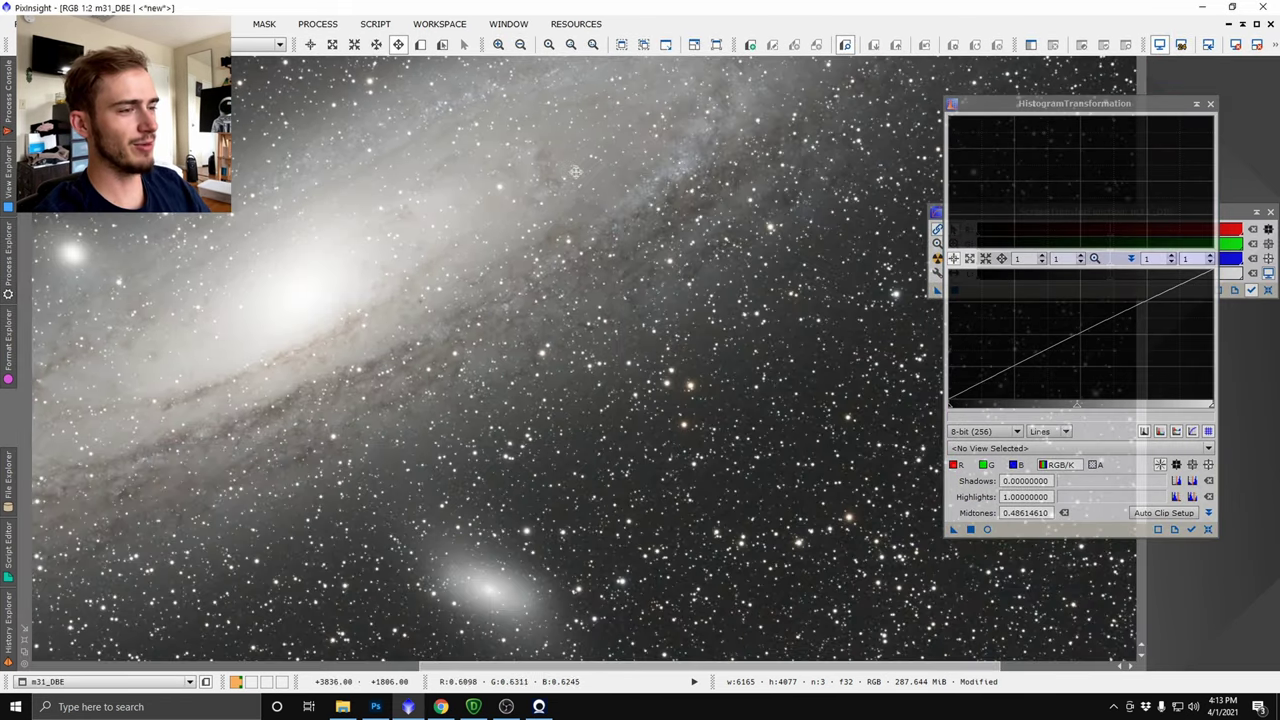
# - Examine the stretched galaxy's core, dust lanes and surrounding star field at several magnifications, then the whole frame
pyautogui.scroll(-3, 563, 165)
pyautogui.scroll(3, 560, 165)
pyautogui.scroll(-1, 611, 220)
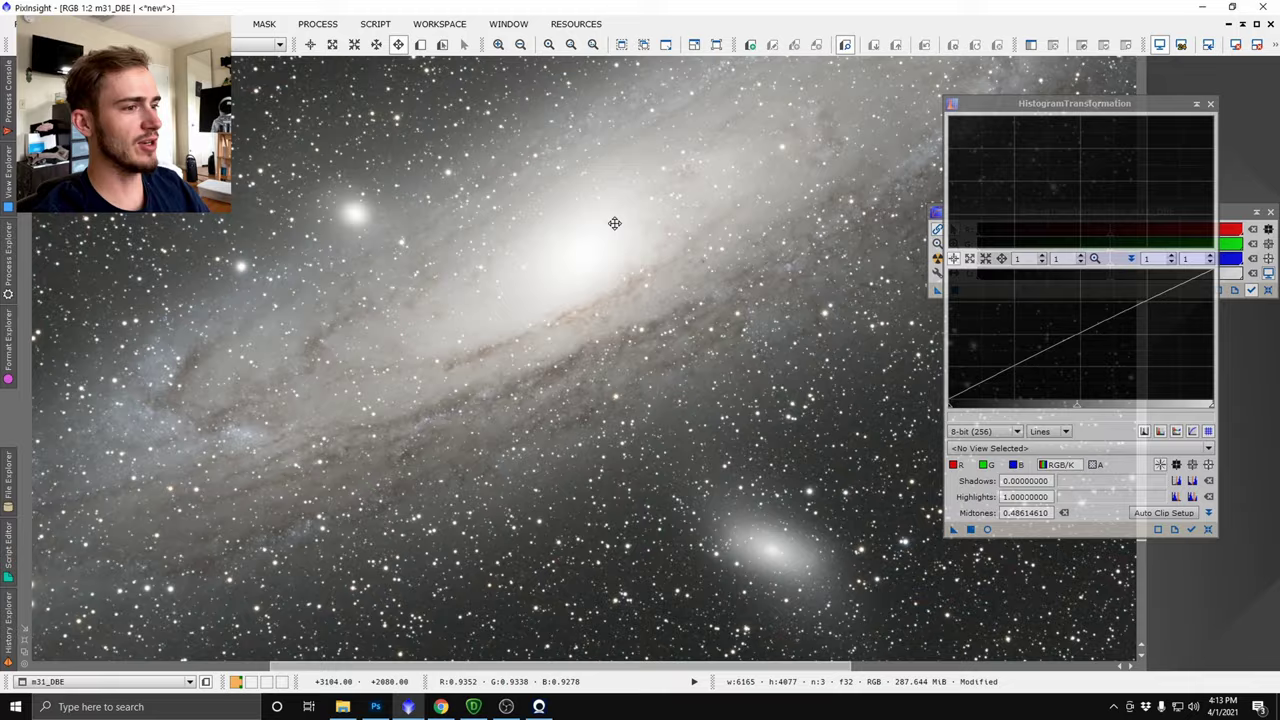
pyautogui.scroll(3, 566, 240)
pyautogui.scroll(-3, 500, 223)
pyautogui.scroll(2, 603, 287)
pyautogui.scroll(1, 603, 285)
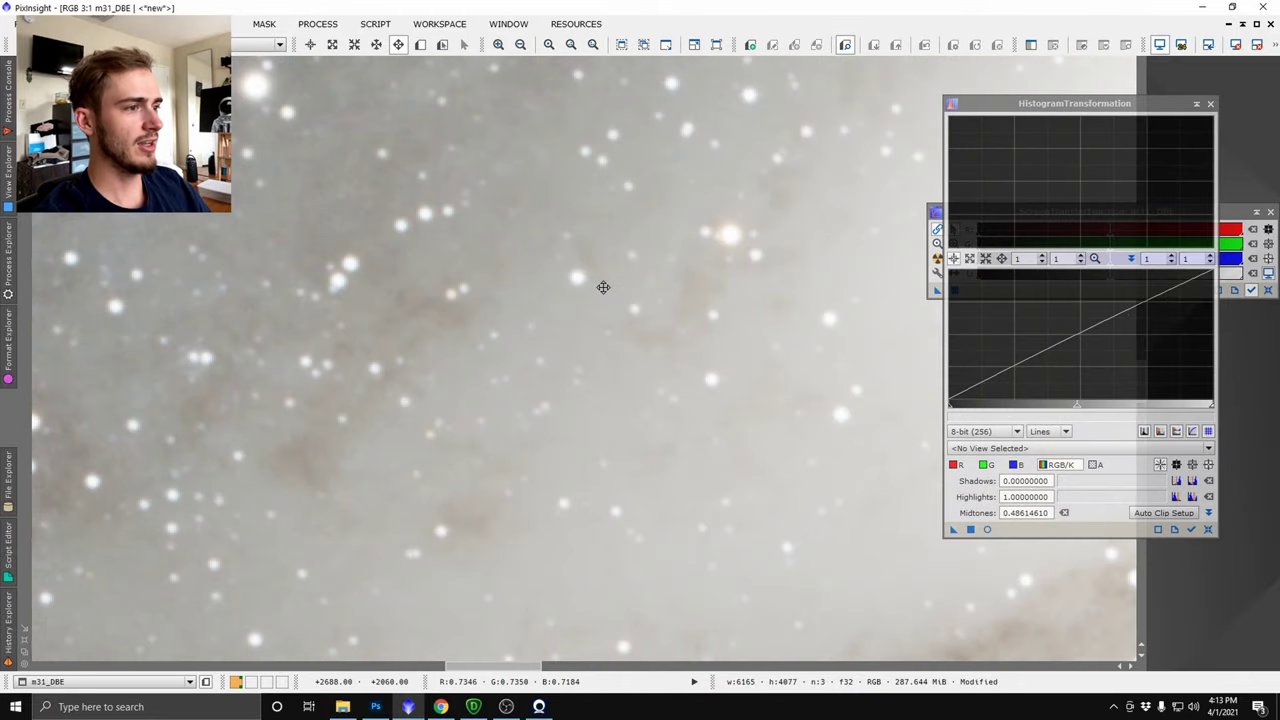
pyautogui.scroll(-1, 737, 340)
pyautogui.scroll(1, 634, 360)
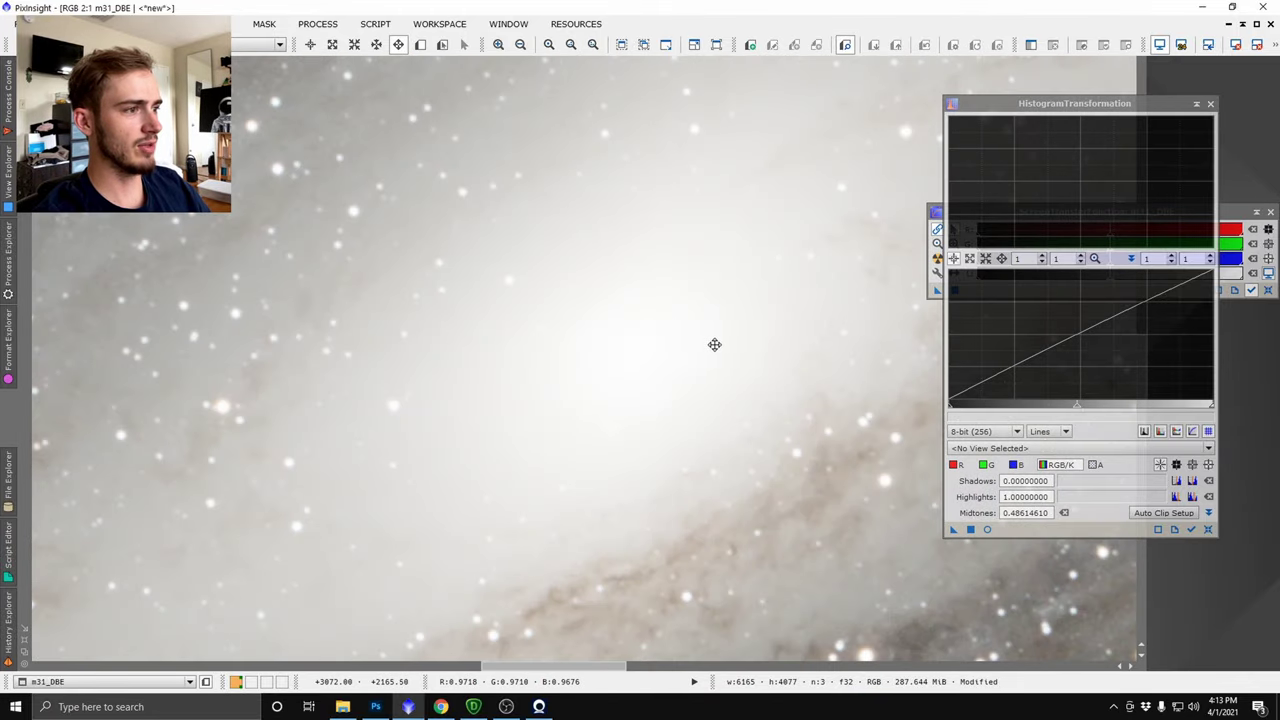
pyautogui.scroll(-5, 714, 344)
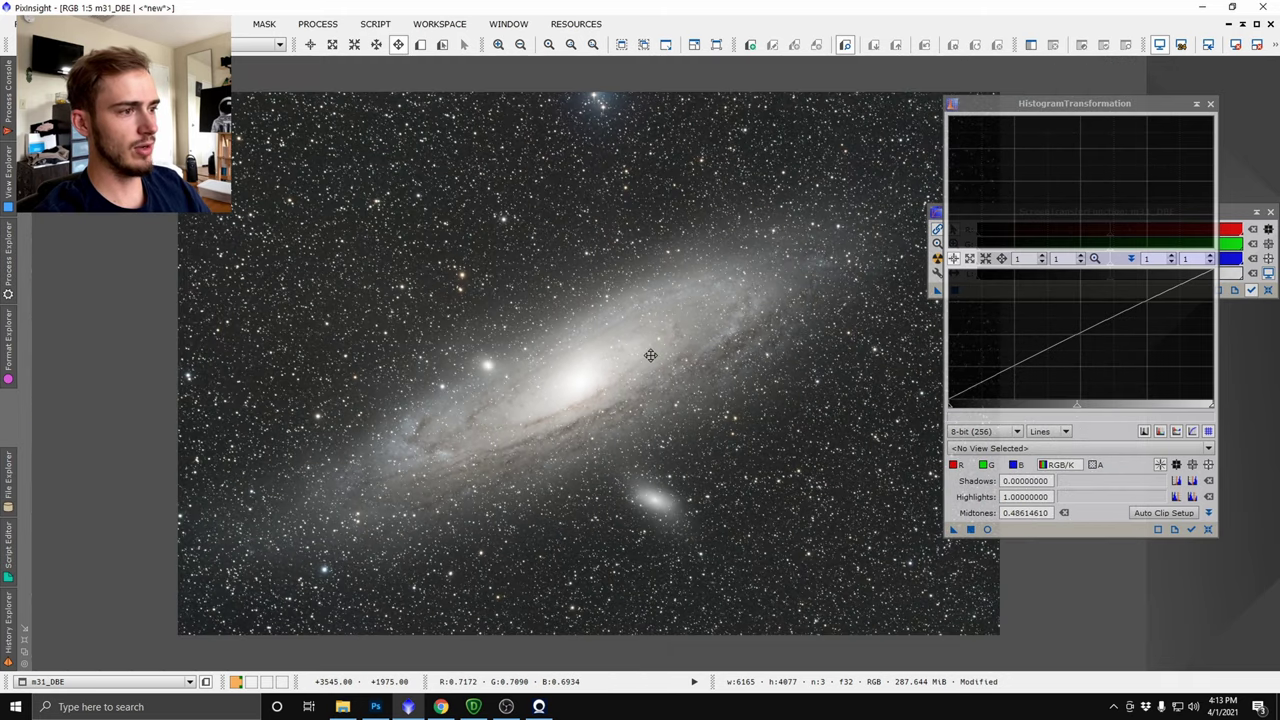
pyautogui.scroll(1, 650, 355)
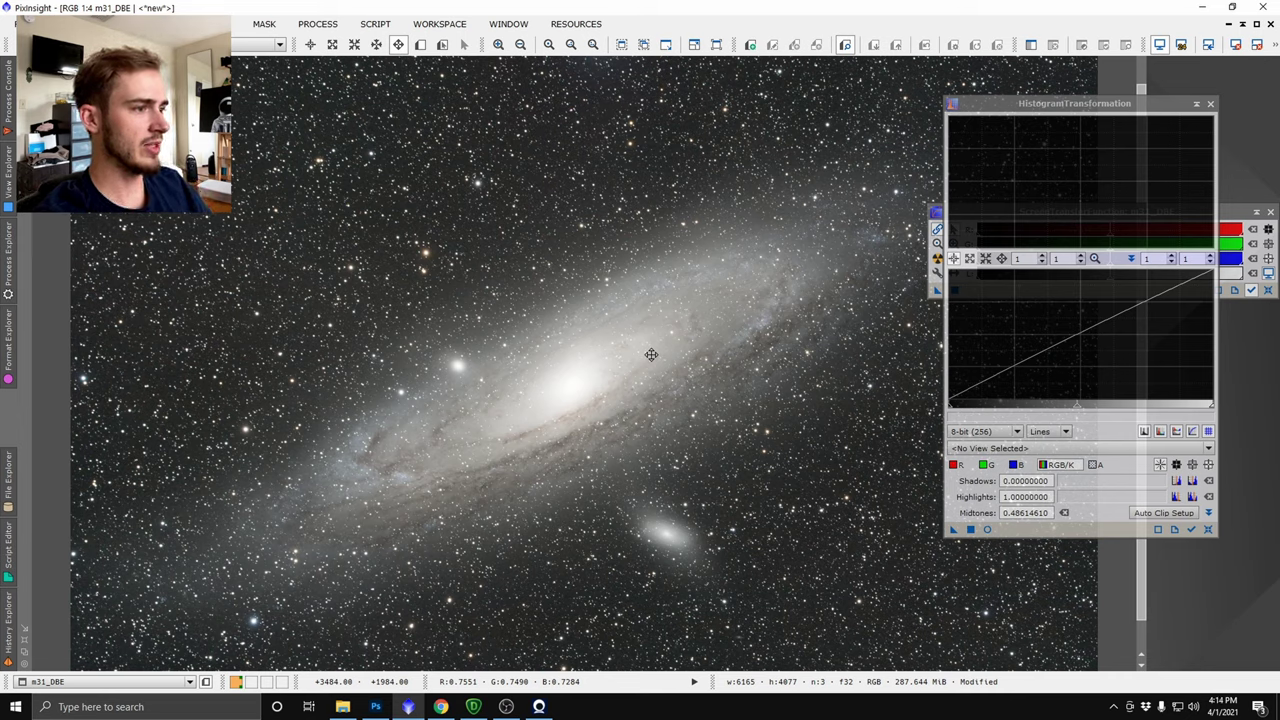
# - Collapse the HistogramTransformation and ScreenTransferFunction windows, and save the image in the m31 folder as a TIFF named stretched
pyautogui.click(1196, 103)
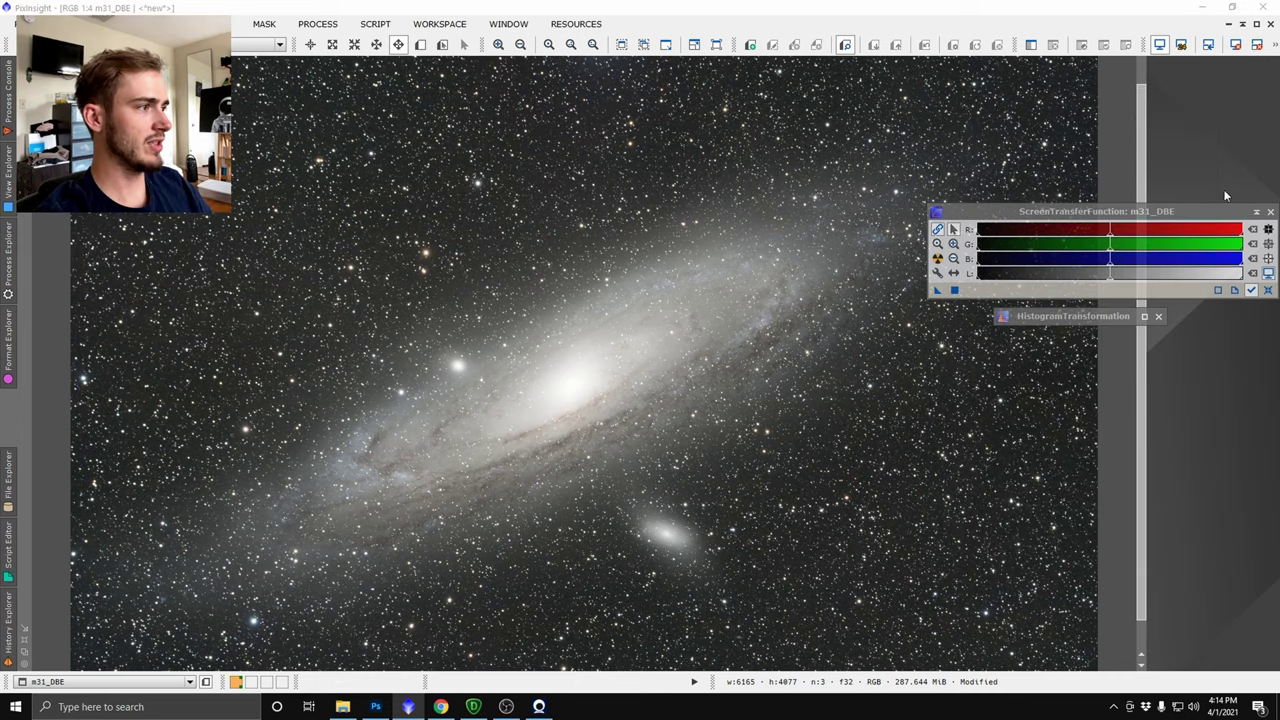
pyautogui.click(1256, 212)
pyautogui.click(28, 24)
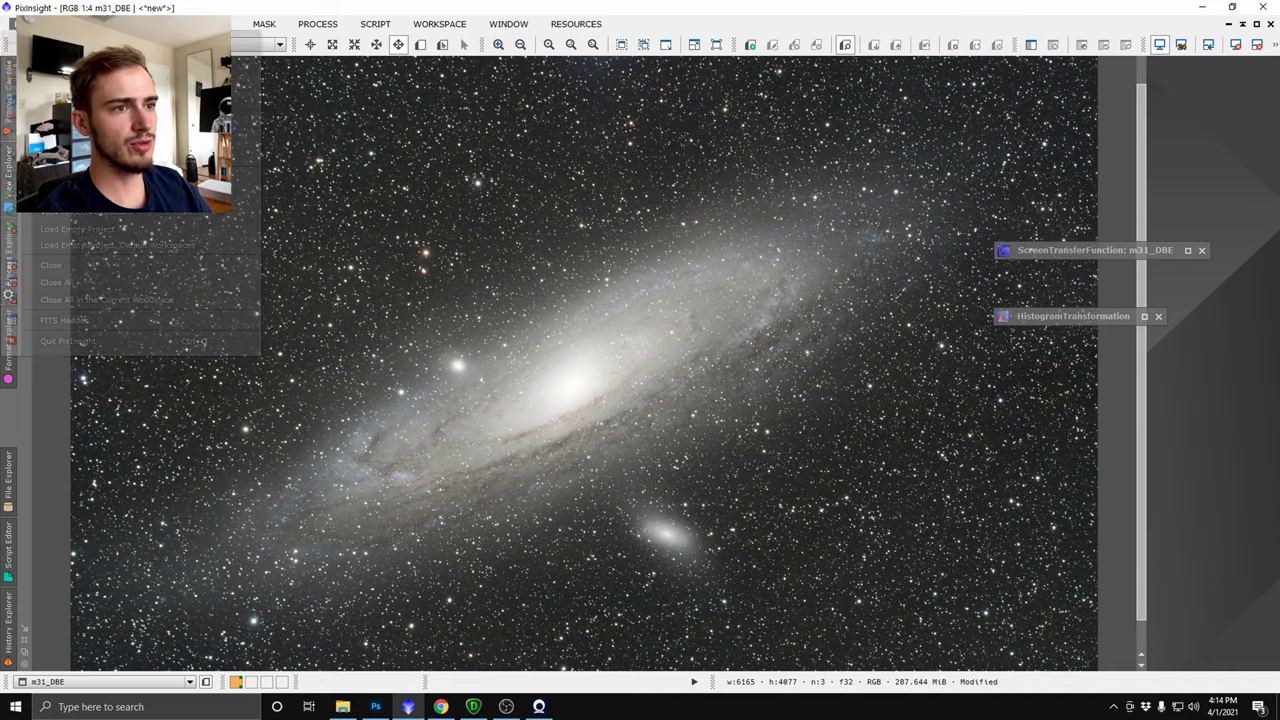
pyautogui.click(60, 118)
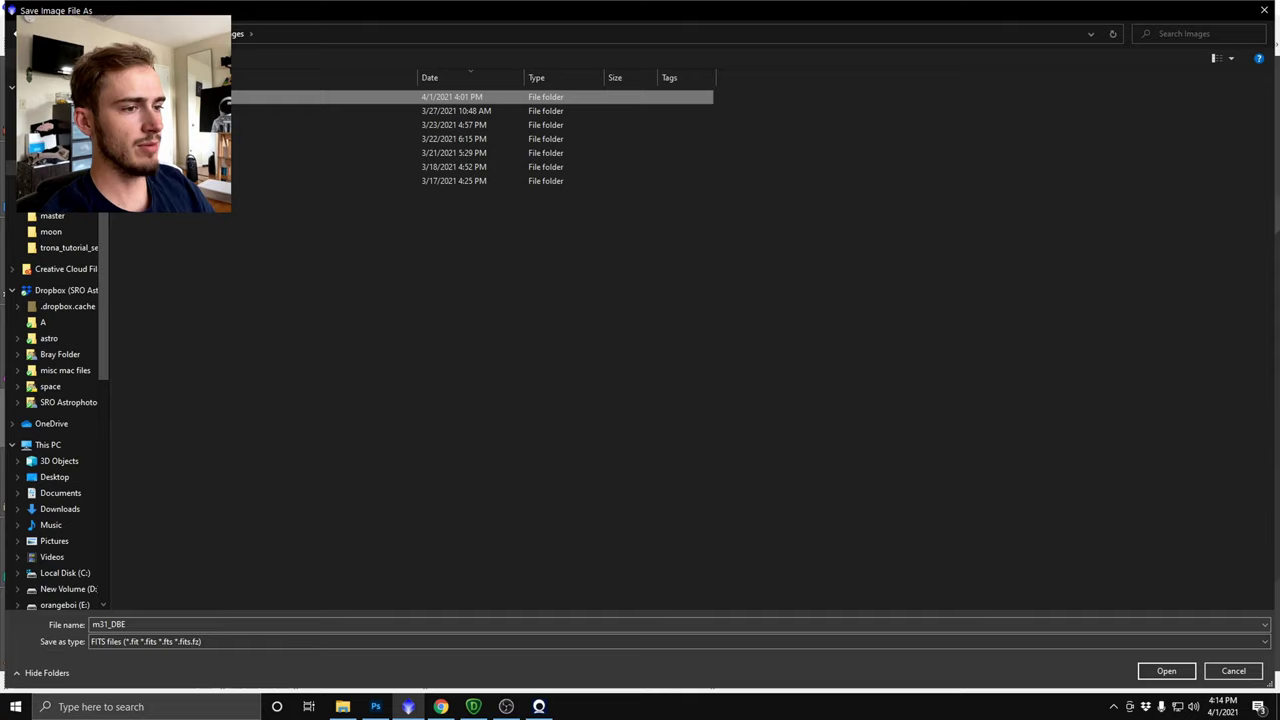
pyautogui.doubleClick(230, 618)
pyautogui.write('st')
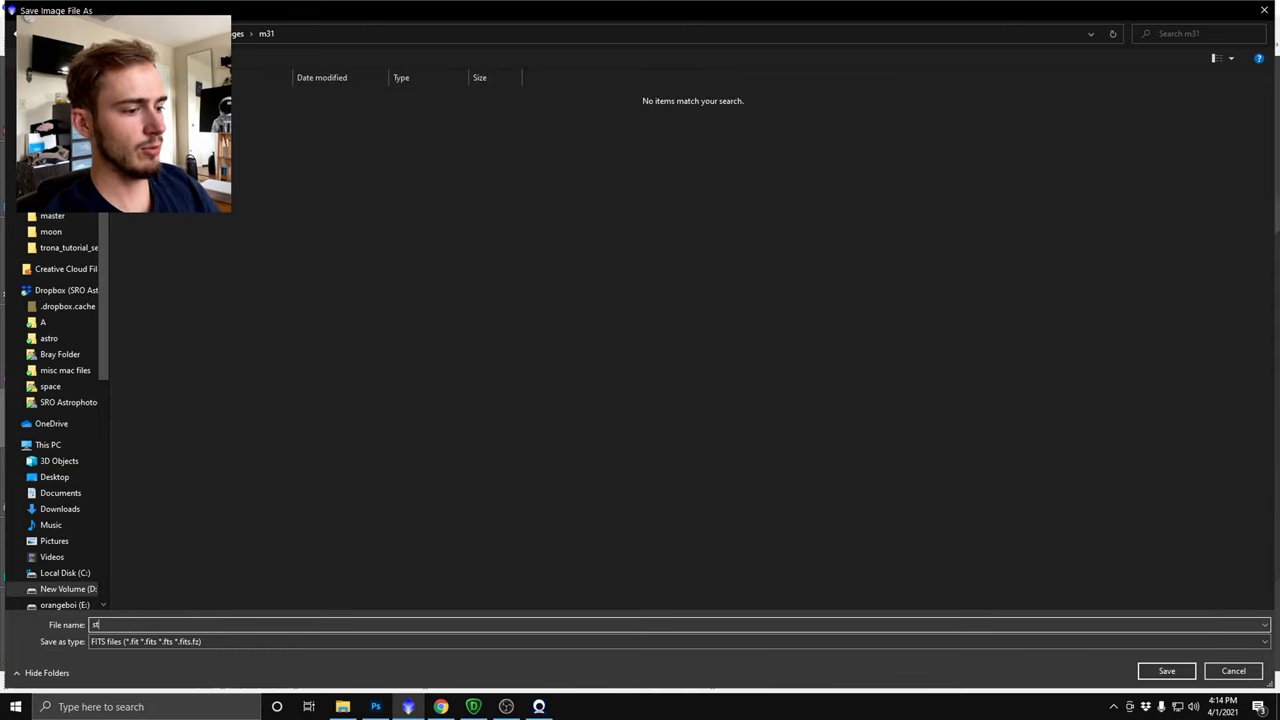
pyautogui.write('retched')
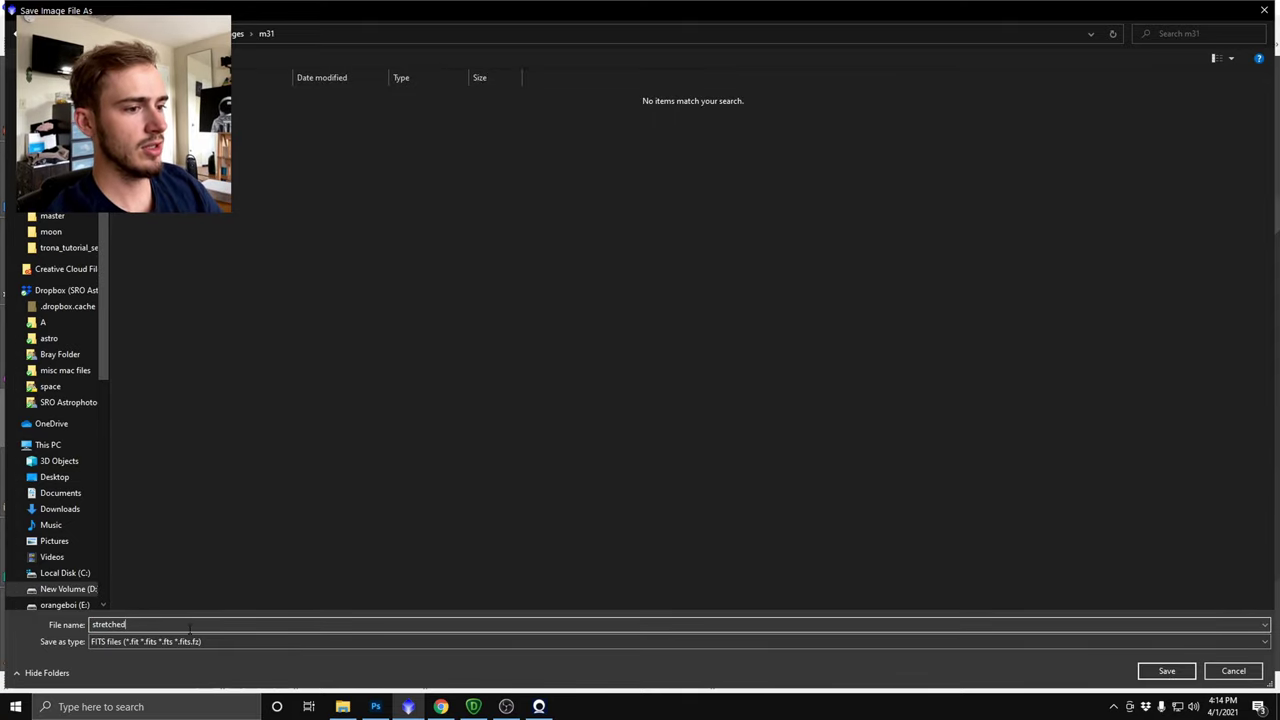
pyautogui.click(184, 643)
pyautogui.click(143, 588)
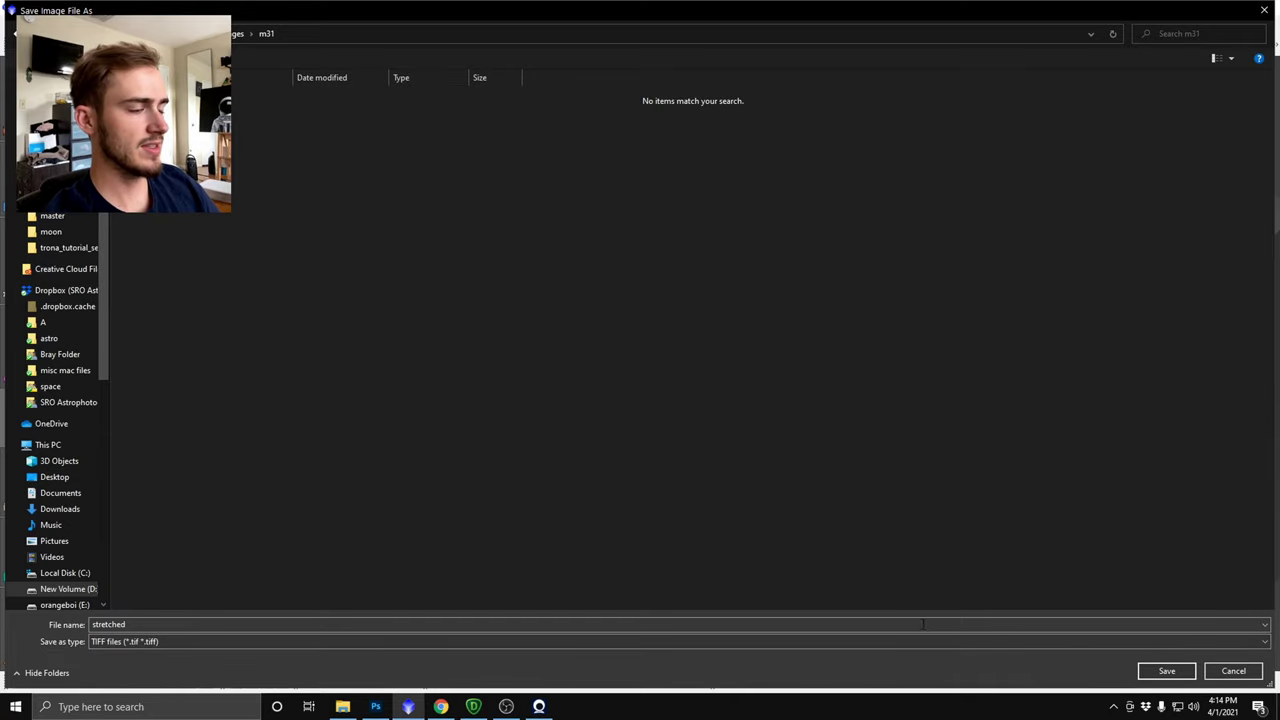
pyautogui.click(1166, 670)
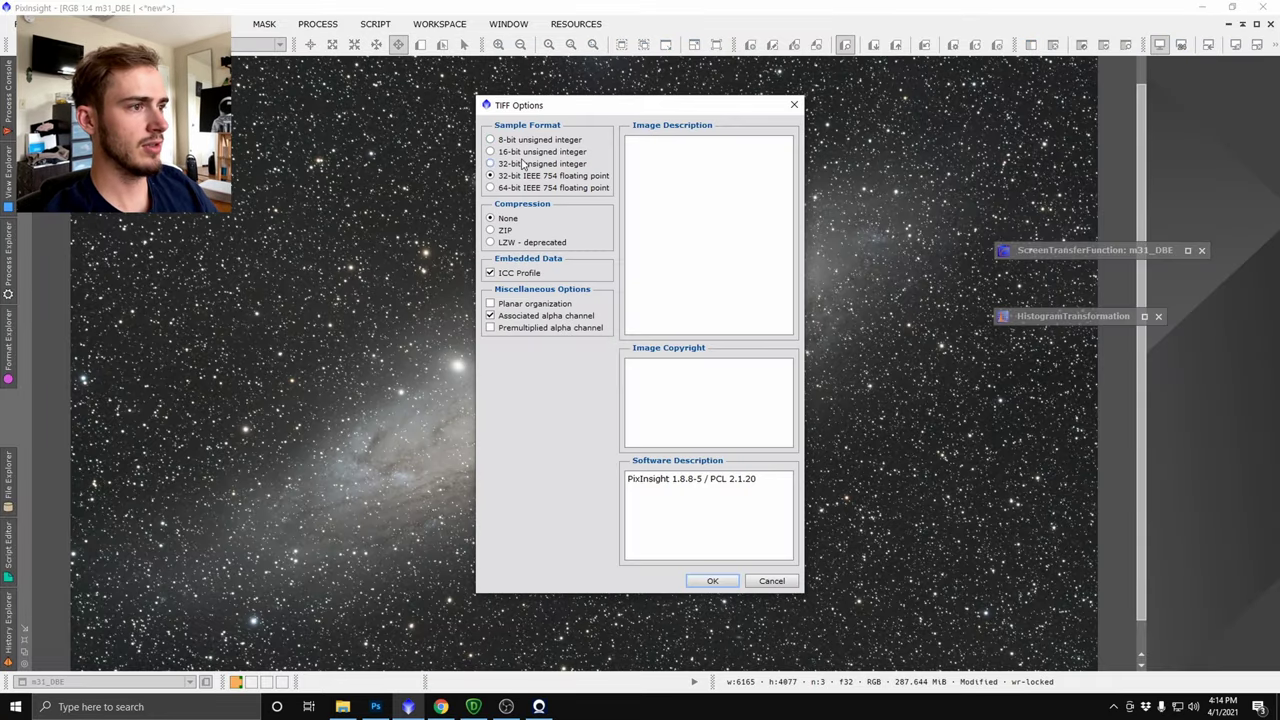
pyautogui.click(706, 580)
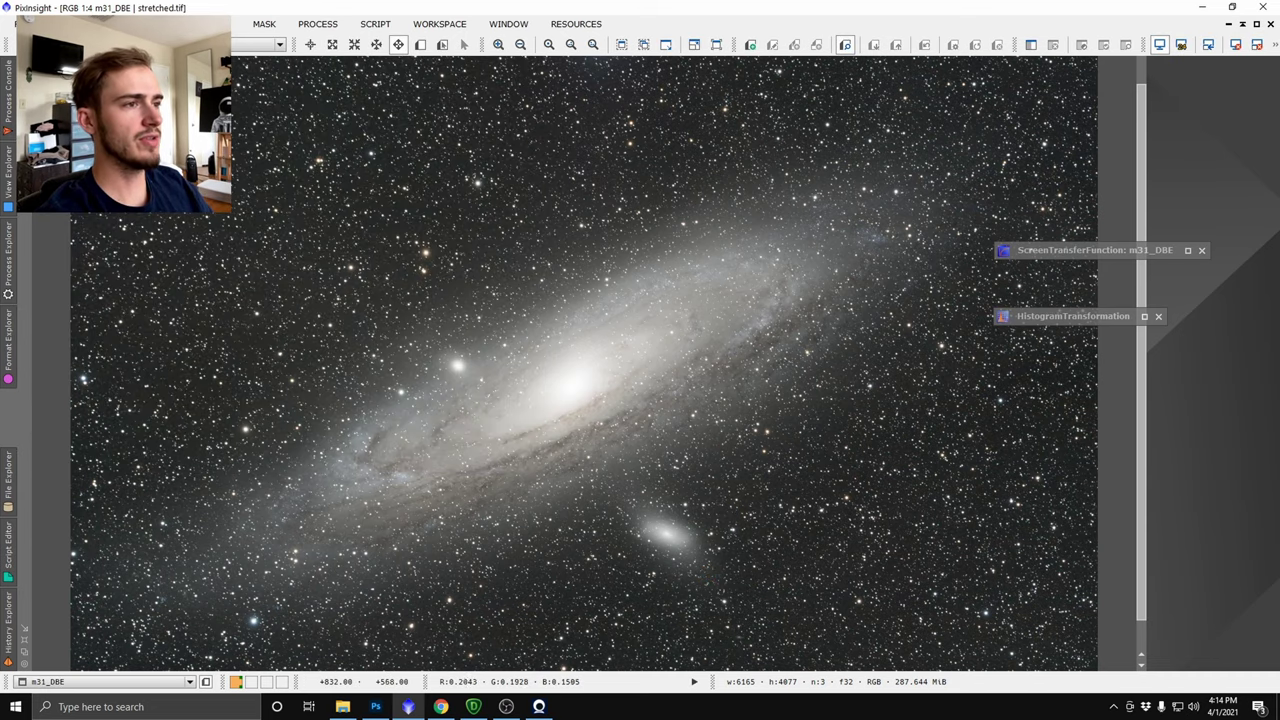
# - Run the StarNet process on m31_DBE with stride 128 and no star mask to remove the stars
pyautogui.click(324, 24)
pyautogui.moveTo(362, 48)
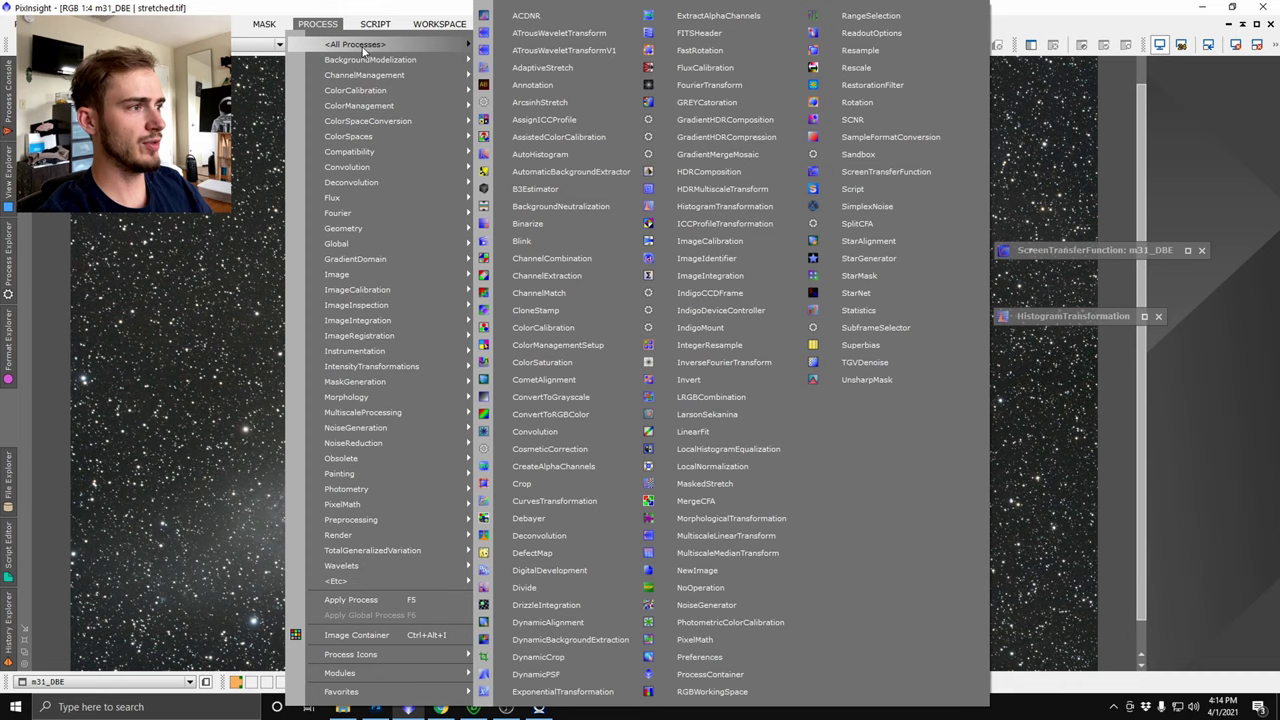
pyautogui.click(880, 292)
pyautogui.scroll(-1, 873, 228)
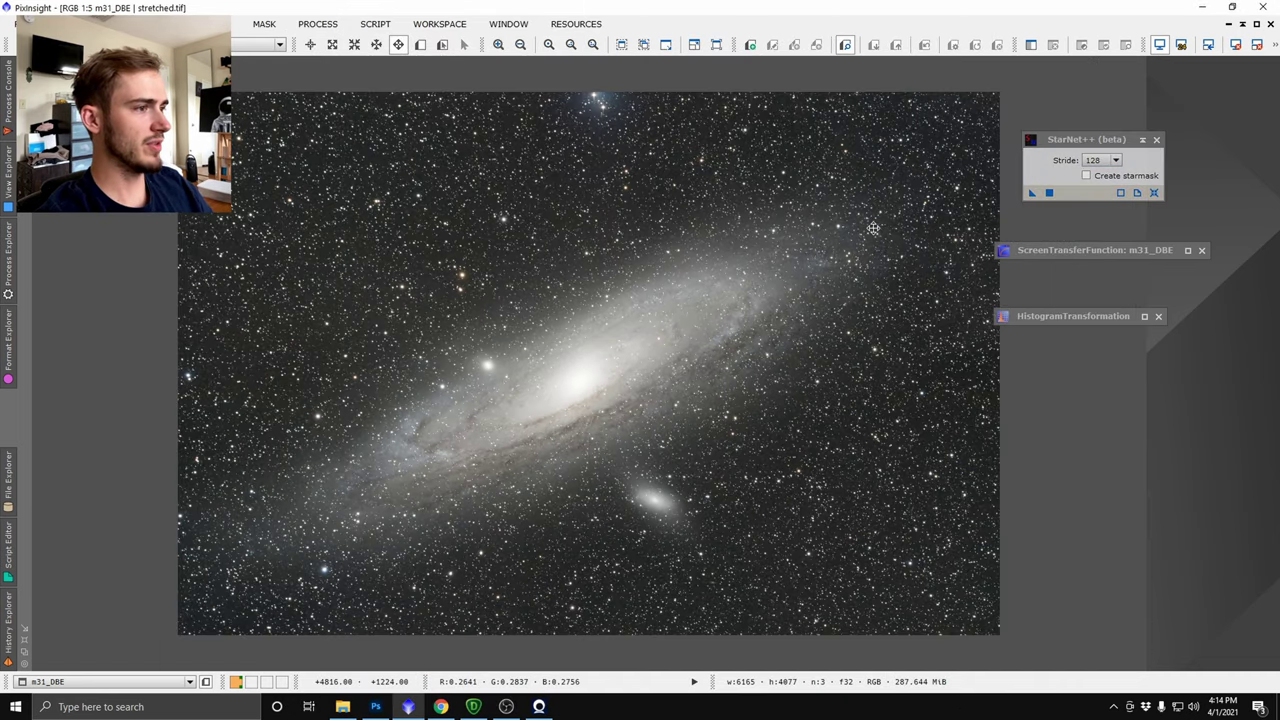
pyautogui.scroll(4, 665, 242)
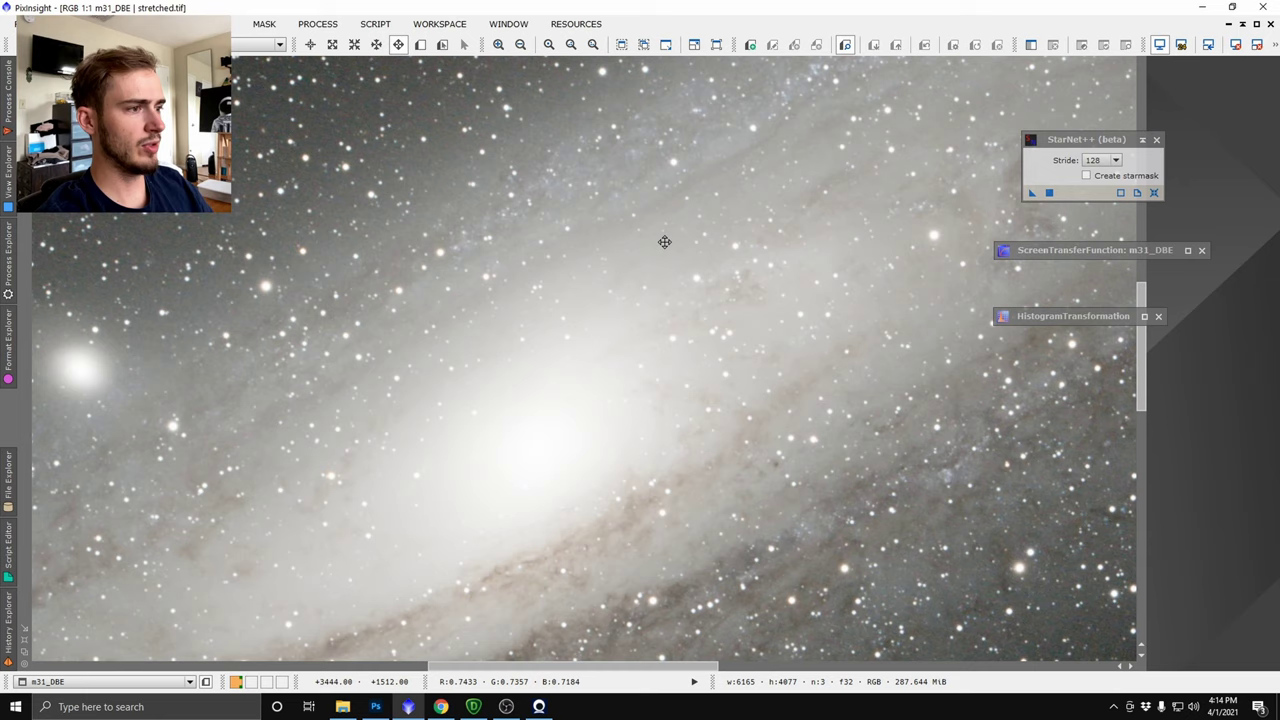
pyautogui.scroll(-2, 665, 242)
pyautogui.moveTo(522, 273); pyautogui.dragTo(686, 200)
pyautogui.scroll(-1, 692, 294)
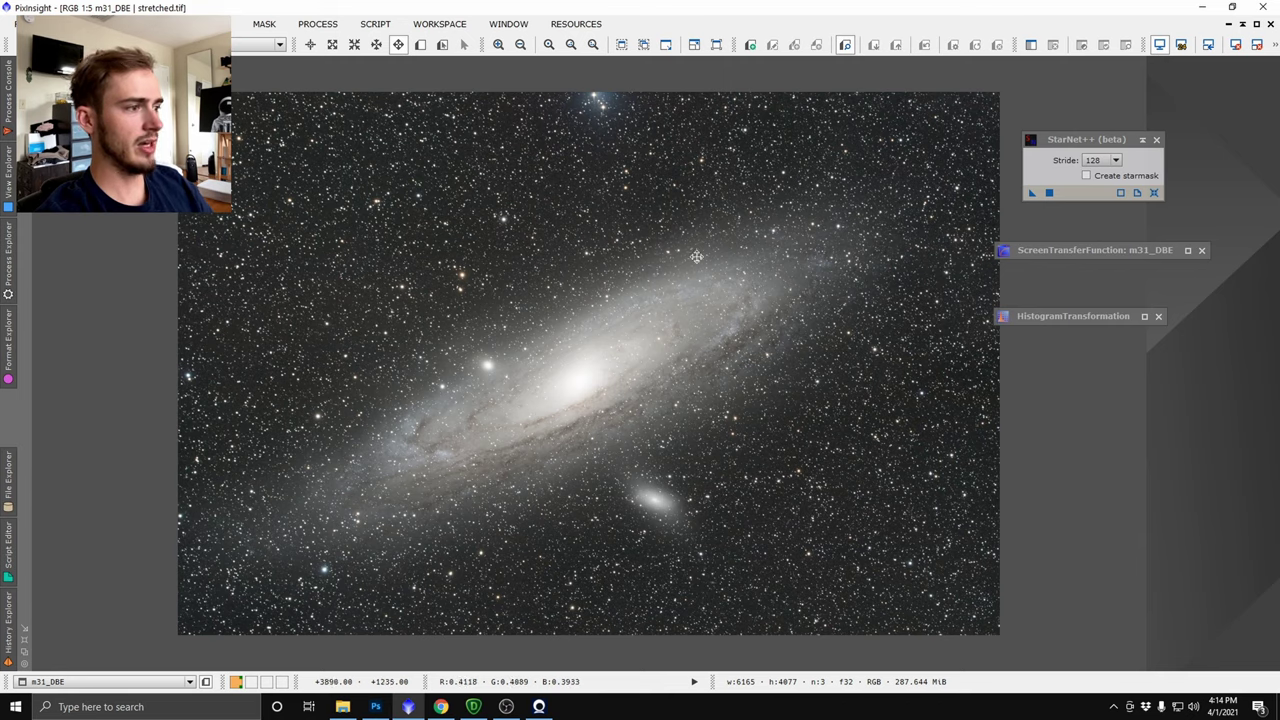
pyautogui.moveTo(1092, 140); pyautogui.dragTo(1130, 107)
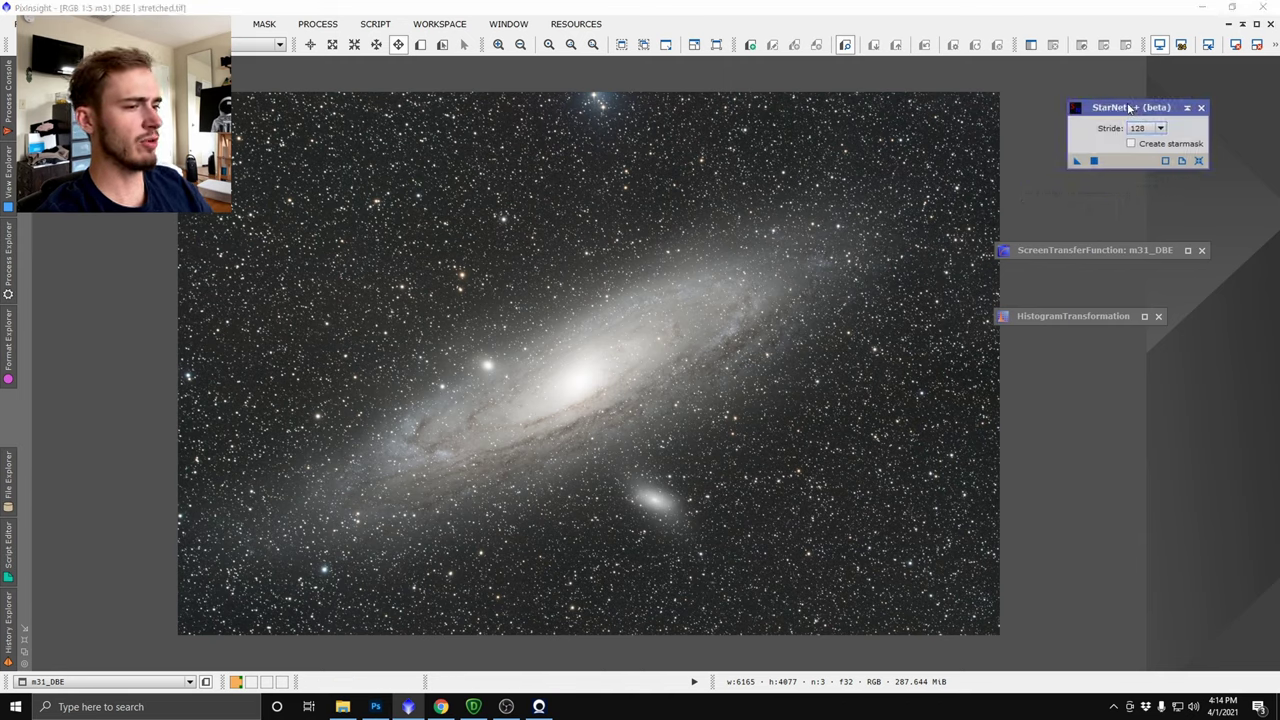
pyautogui.click(1095, 161)
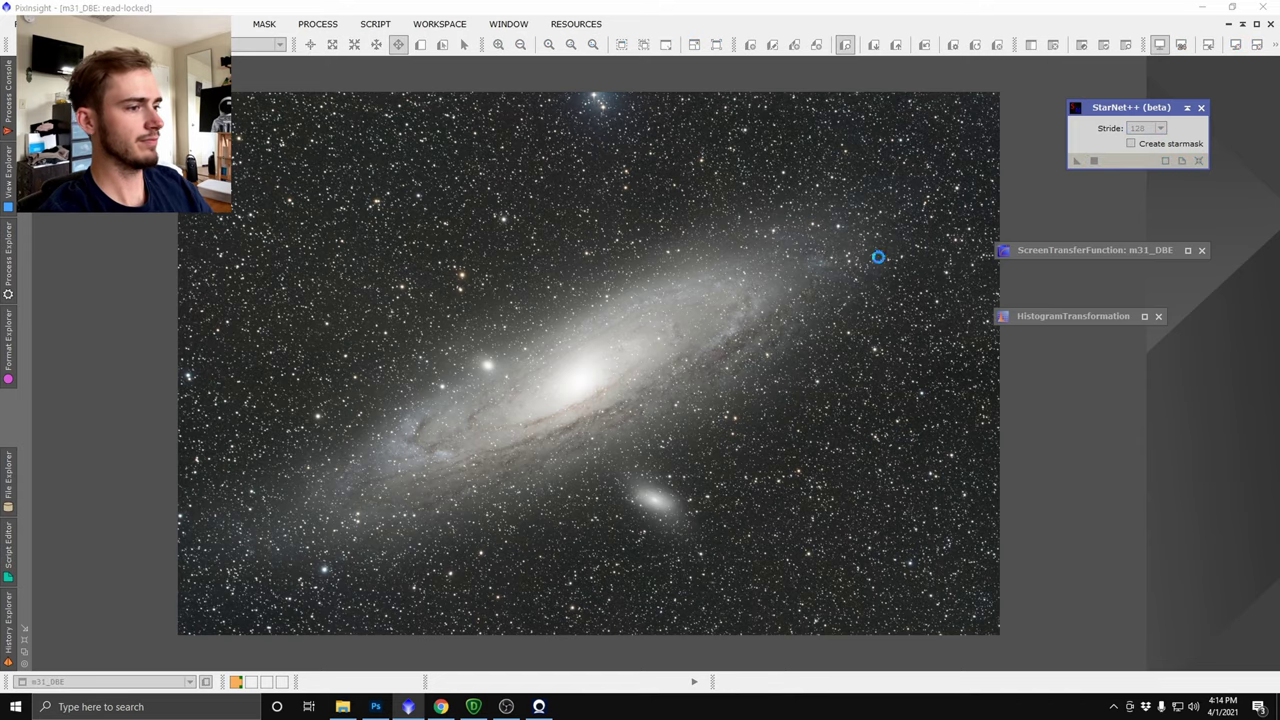
# - Examine the starless galaxy, its companion and the dark background for star remnants and artefacts
pyautogui.scroll(2, 800, 438)
pyautogui.moveTo(860, 537); pyautogui.dragTo(731, 346)
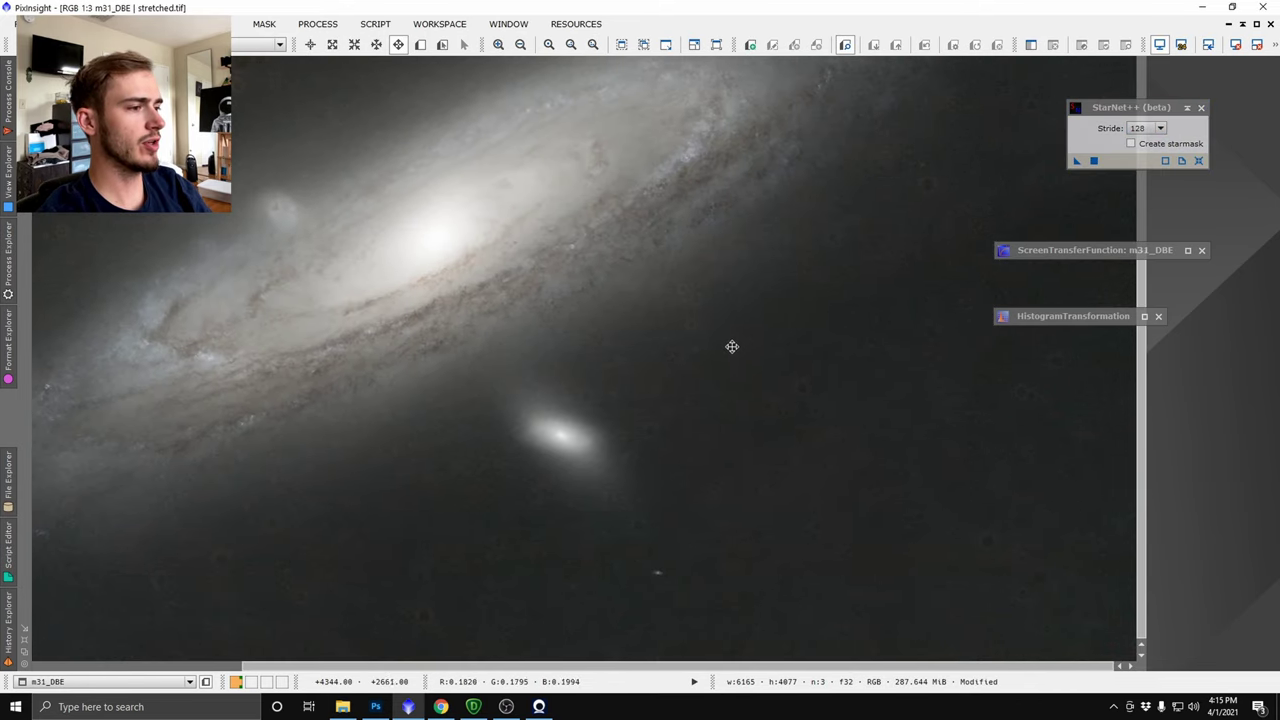
pyautogui.moveTo(614, 334); pyautogui.dragTo(862, 447)
pyautogui.scroll(-2, 862, 447)
pyautogui.scroll(1, 875, 445)
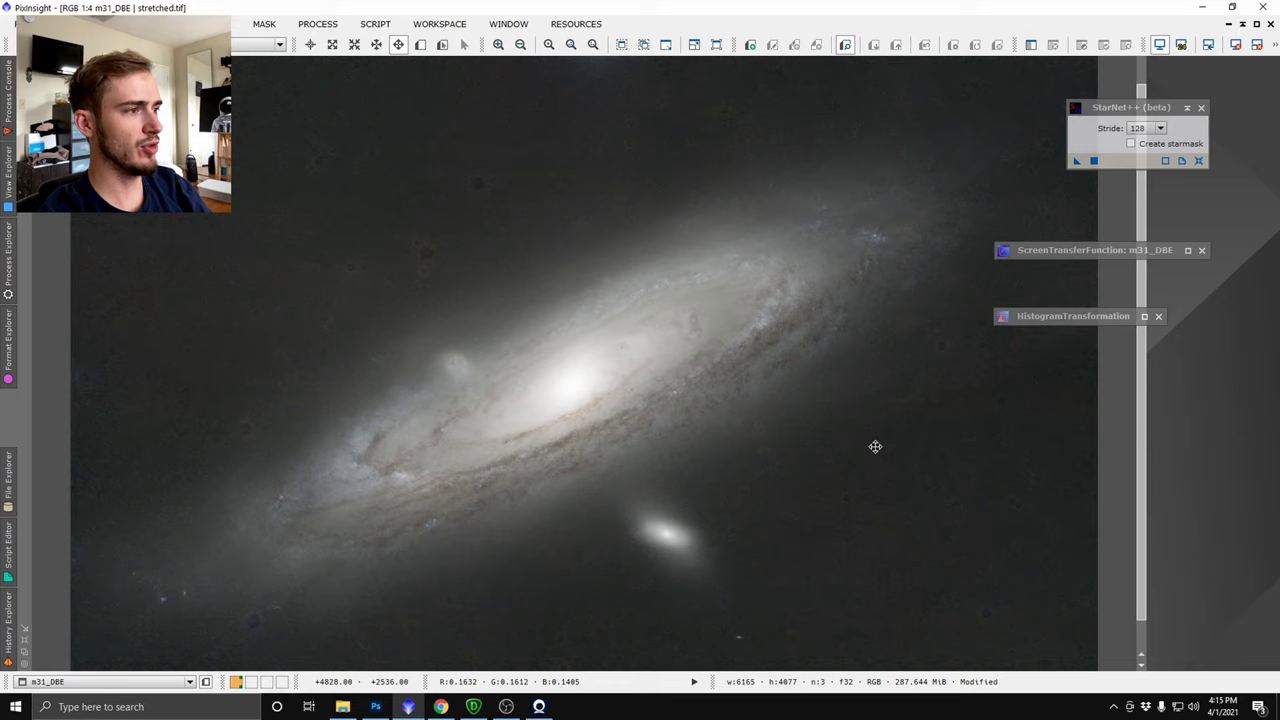
pyautogui.scroll(-2, 475, 292)
pyautogui.scroll(1, 475, 292)
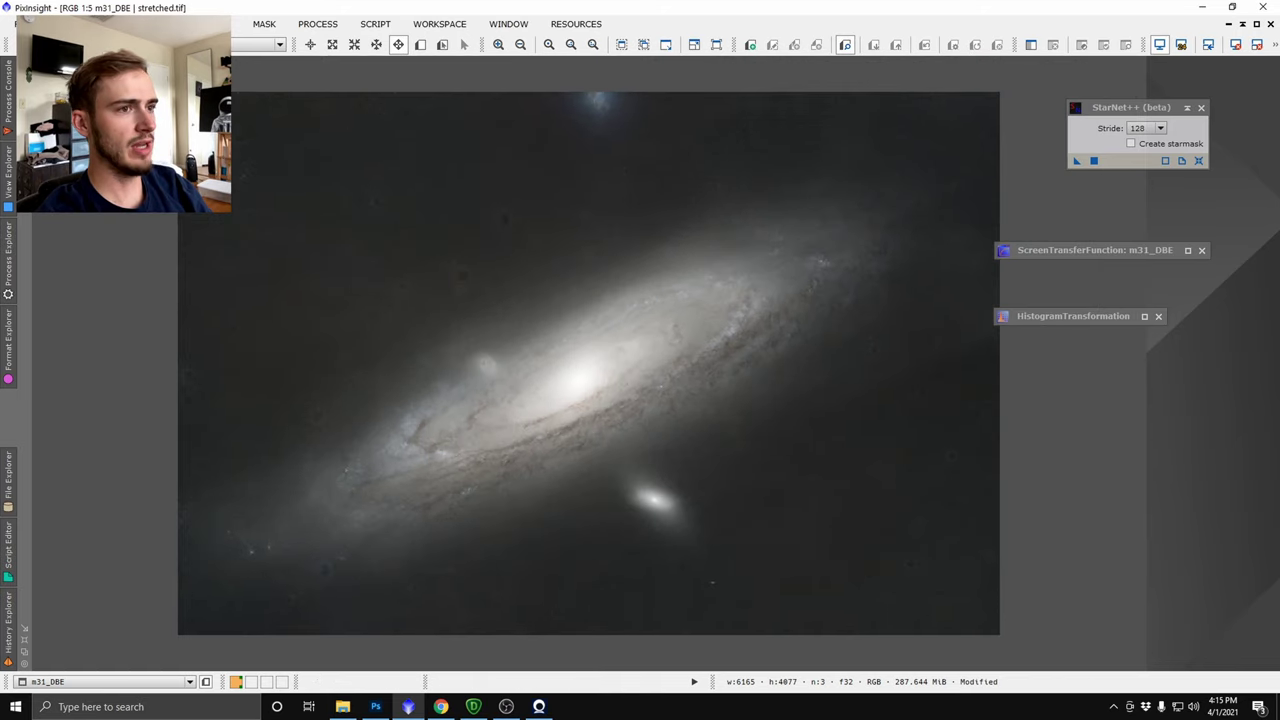
# - Save the starless image as a separate TIFF file in the m31 folder
pyautogui.click(24, 24)
pyautogui.click(60, 155)
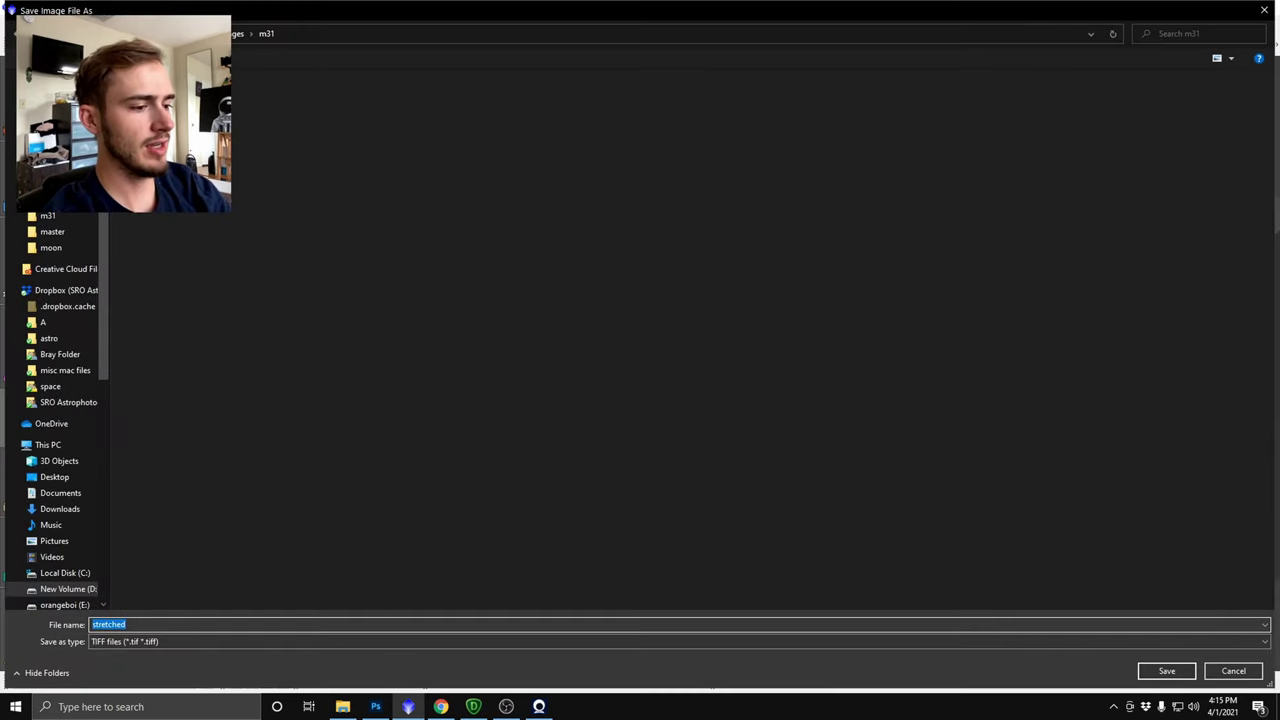
pyautogui.write('sta')
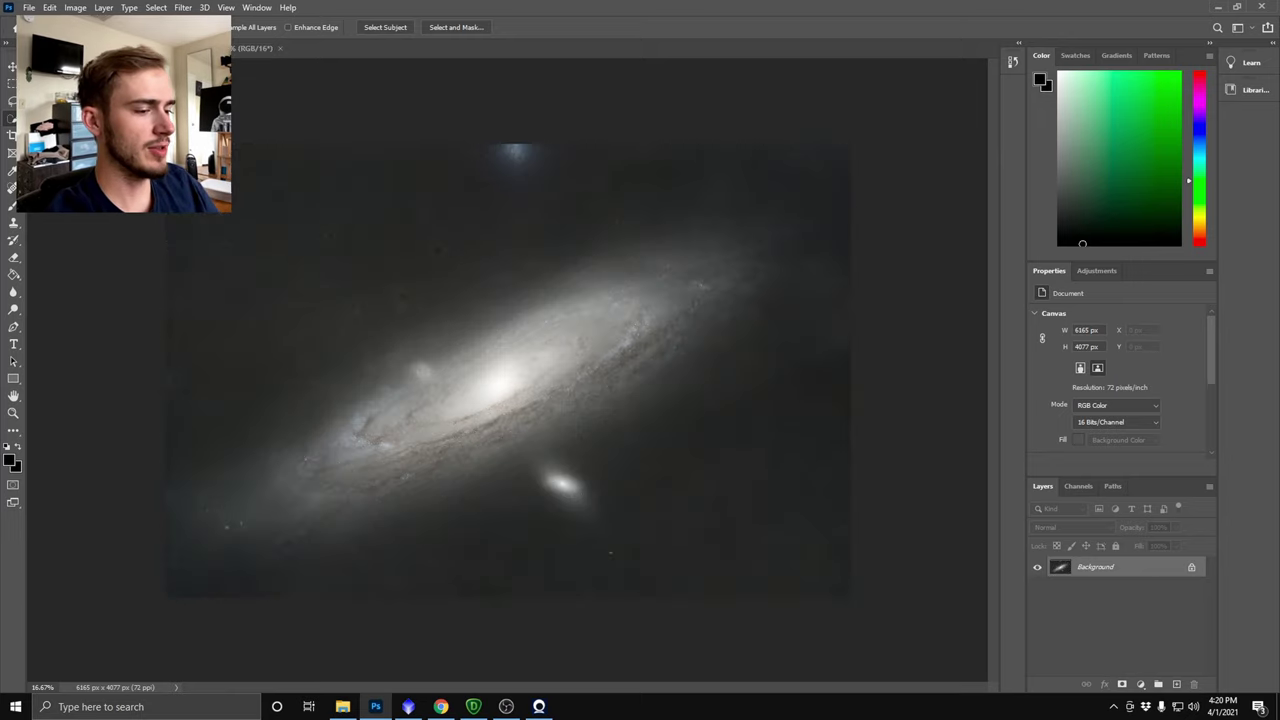
# - In Photoshop, copy the entire starless image and paste it as a new layer over the stretched star image
pyautogui.hotkey('ctrl', 'a')
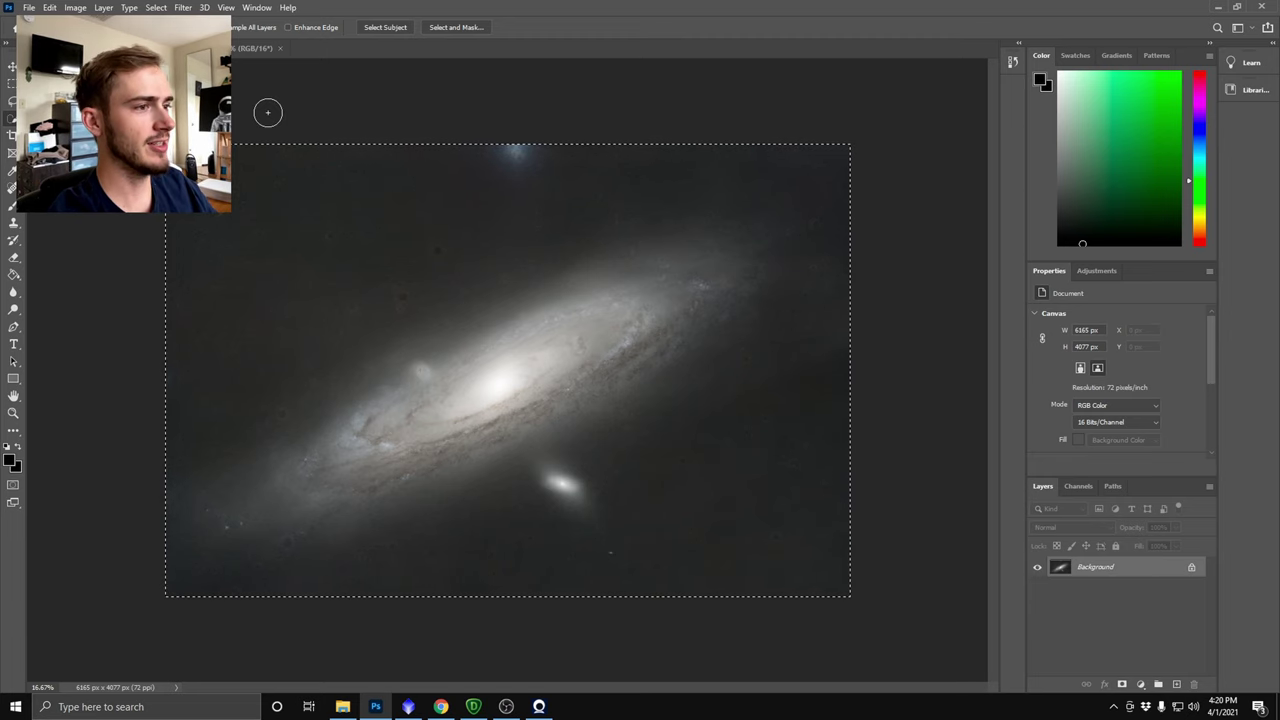
pyautogui.click(229, 49)
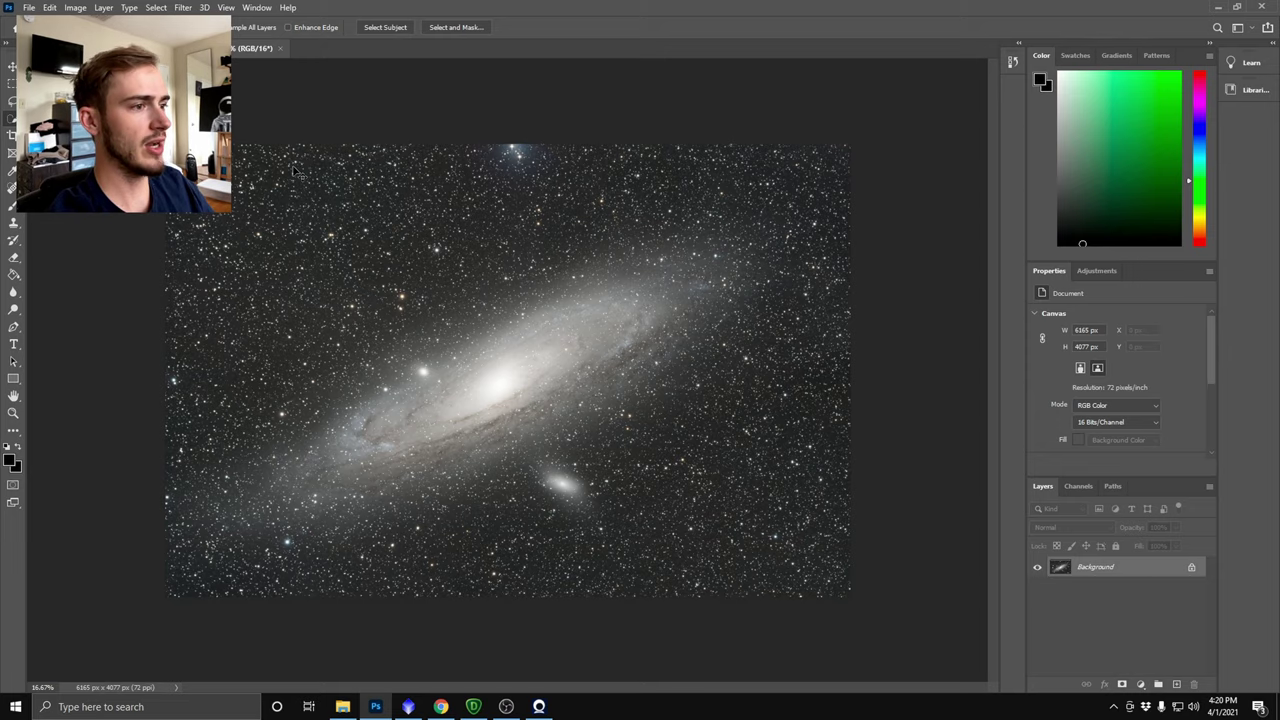
pyautogui.hotkey('ctrl', 'v')
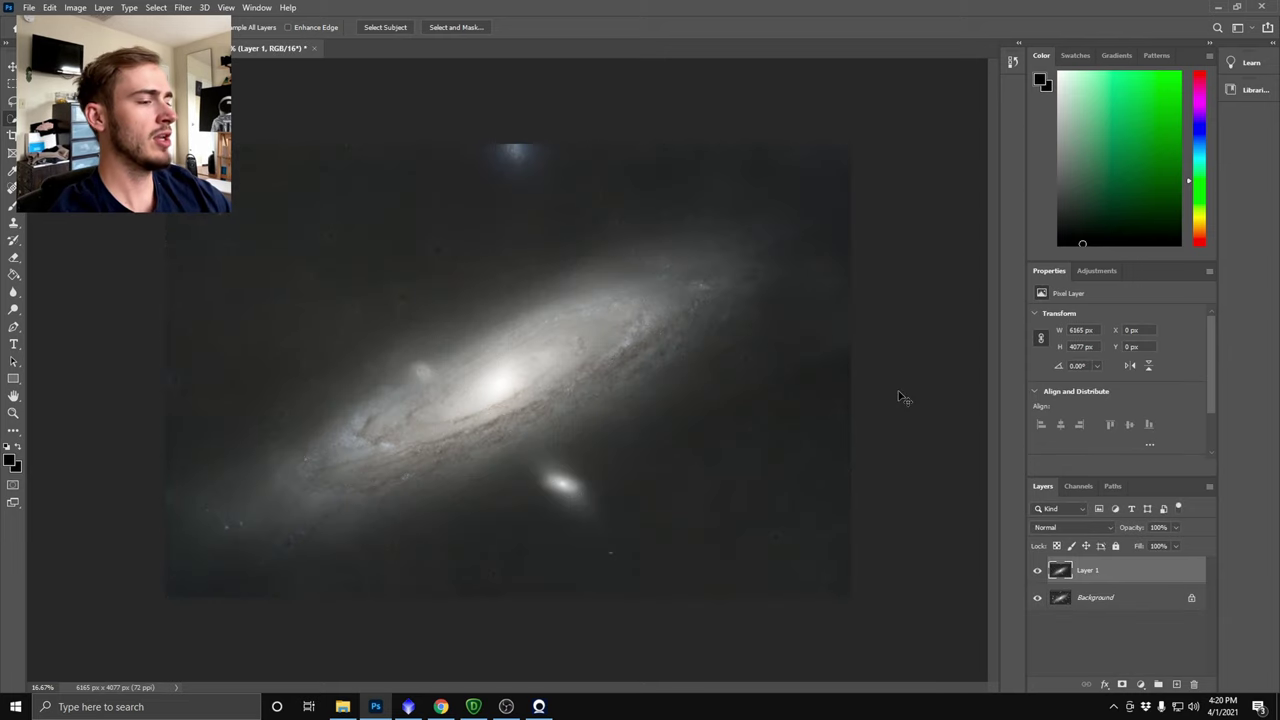
# - Lower the opacity of the pasted starless layer to 60%
pyautogui.hotkey('ctrl', '+')
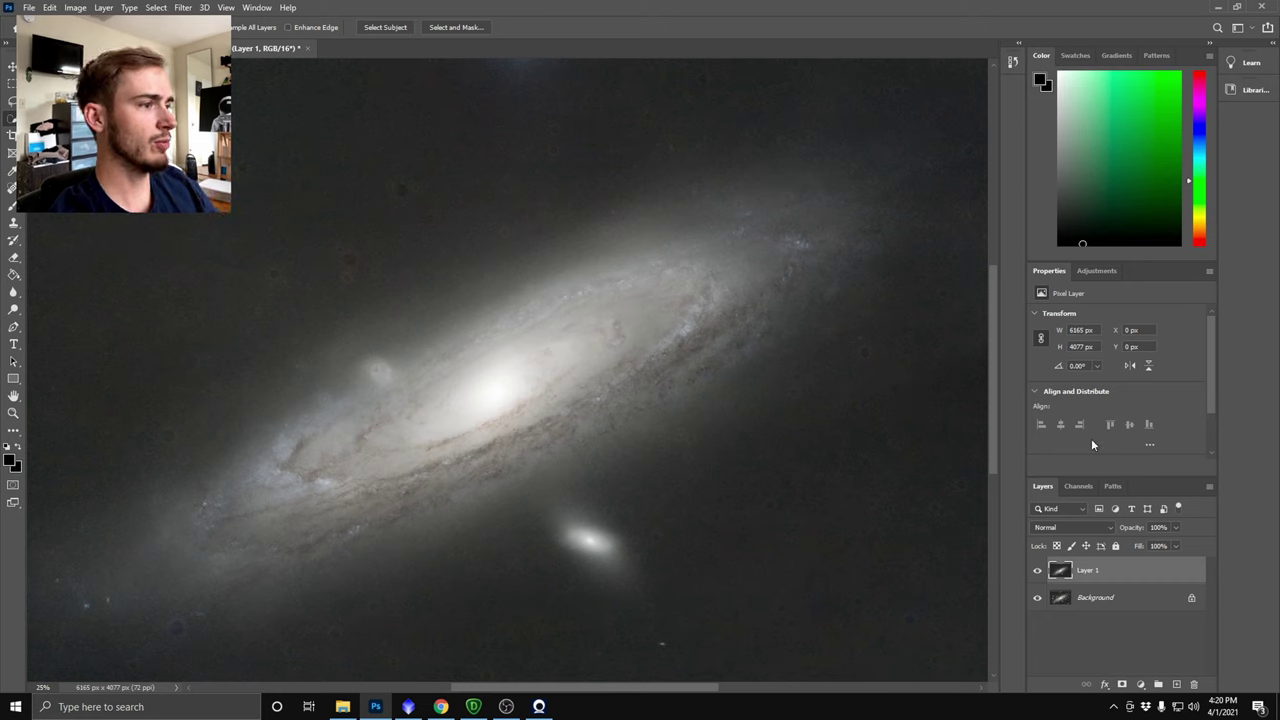
pyautogui.click(1176, 527)
pyautogui.moveTo(1158, 544); pyautogui.dragTo(1151, 541)
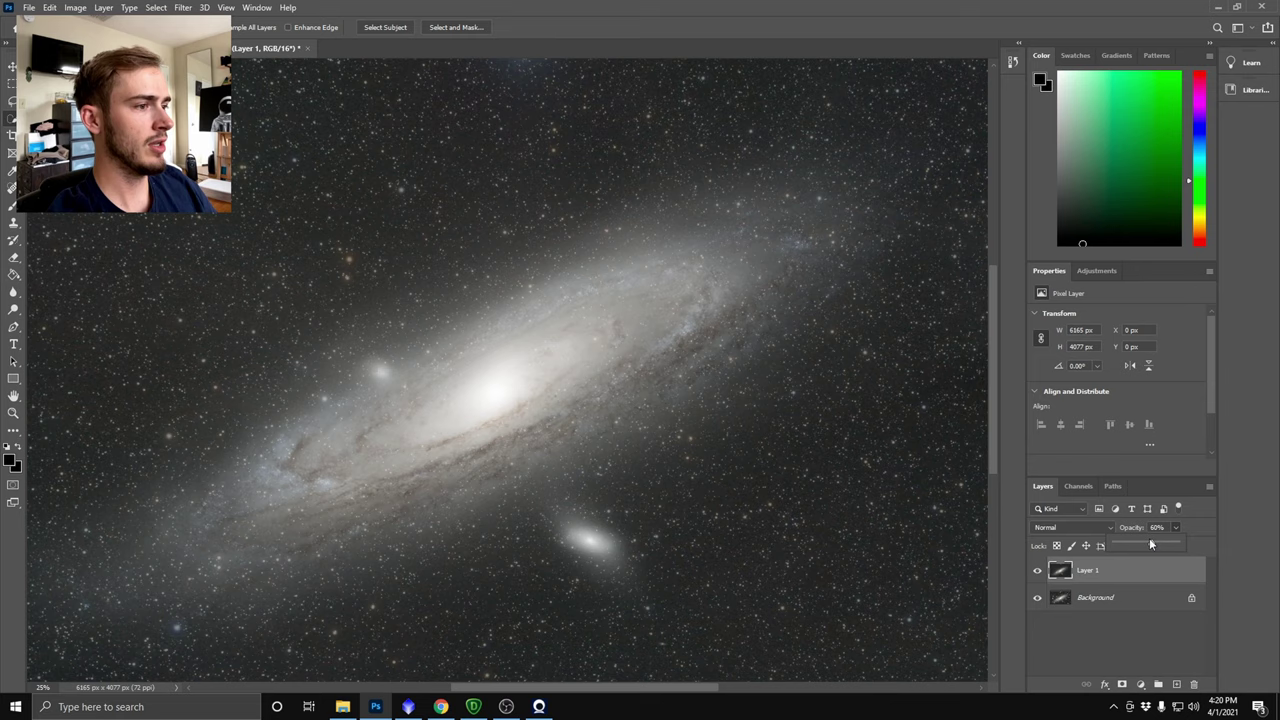
# - Duplicate the Background layer, place the copy at the top of the layer stack, and set its blend mode to Lighten
pyautogui.click(1091, 605)
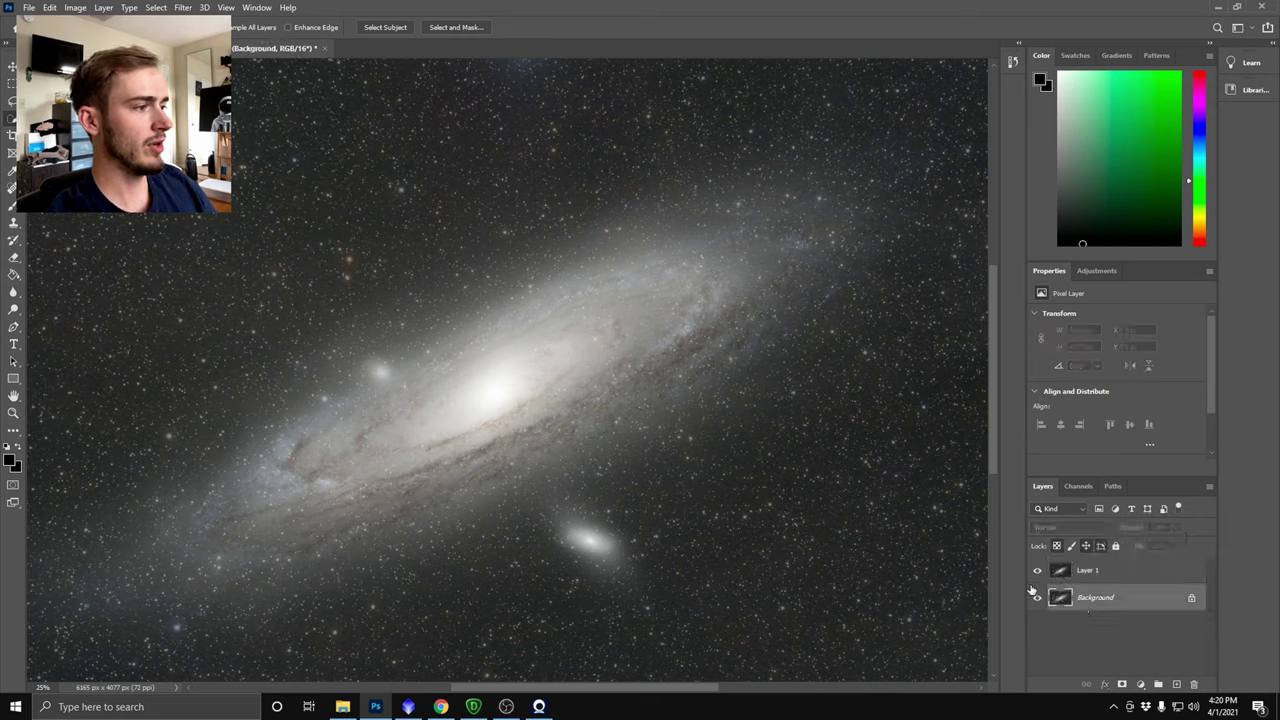
pyautogui.moveTo(1109, 603); pyautogui.dragTo(1176, 688)
pyautogui.moveTo(1098, 603); pyautogui.dragTo(1086, 572)
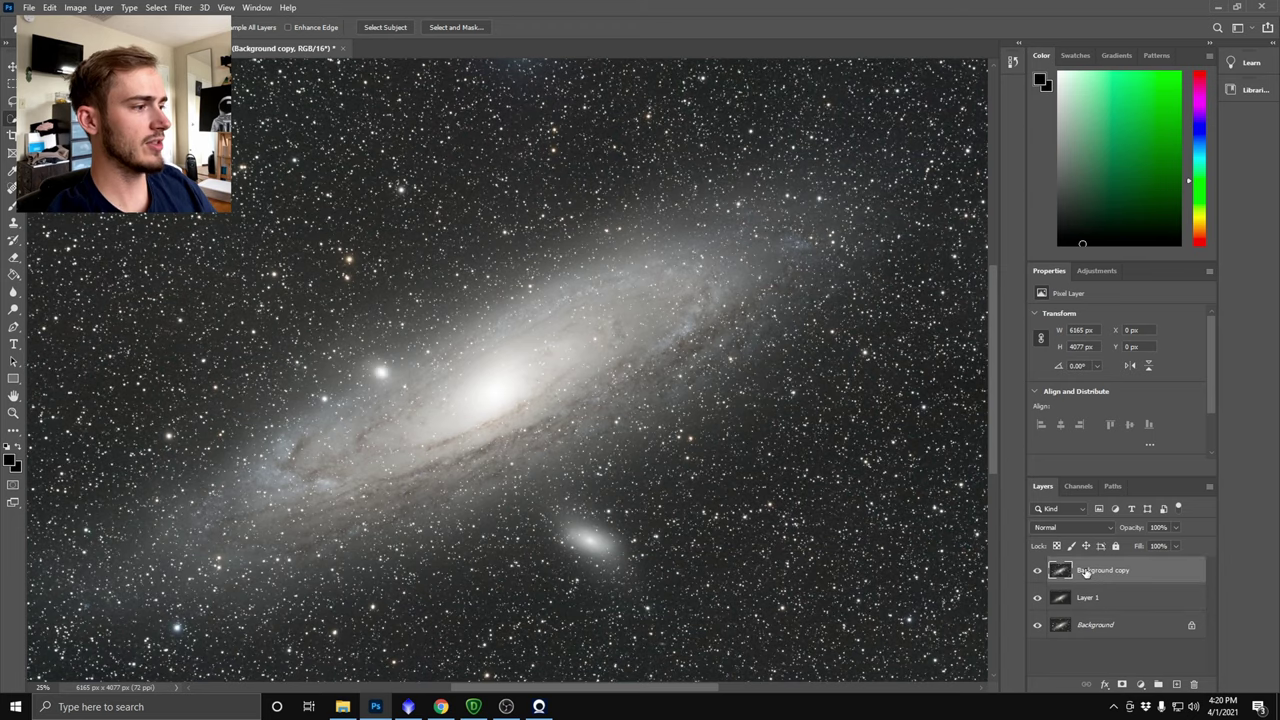
pyautogui.click(1050, 527)
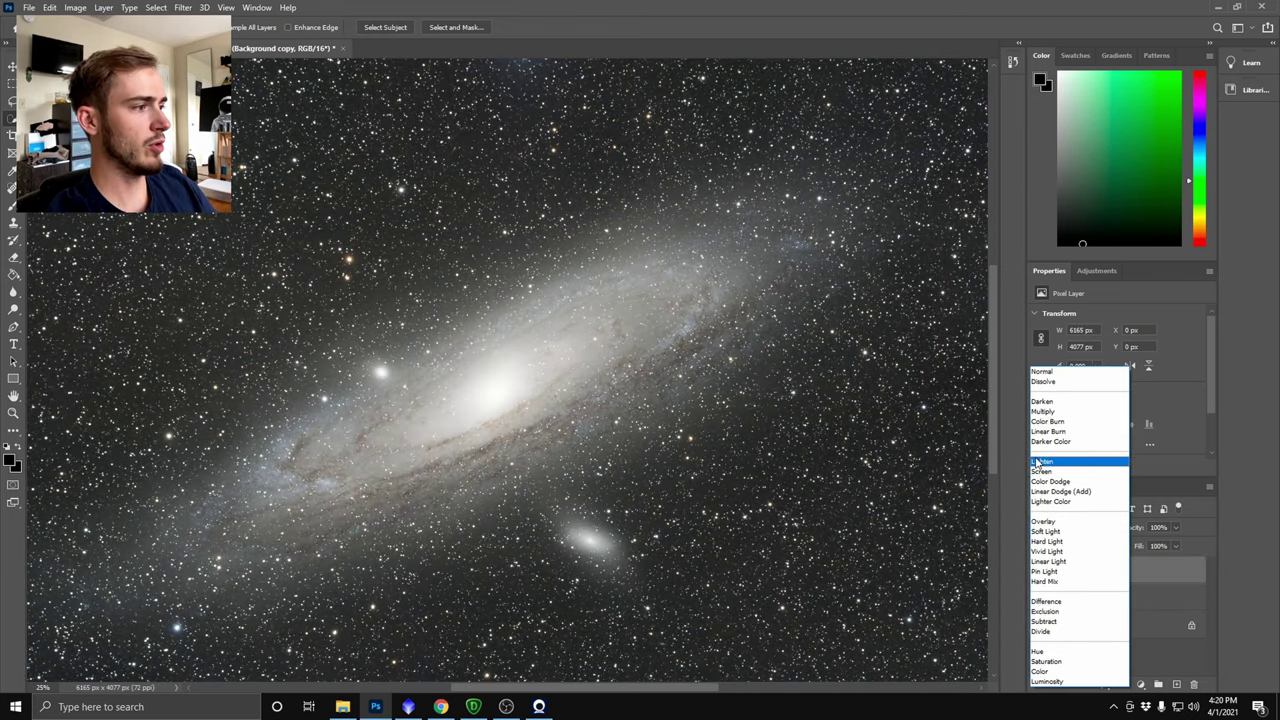
pyautogui.click(1037, 461)
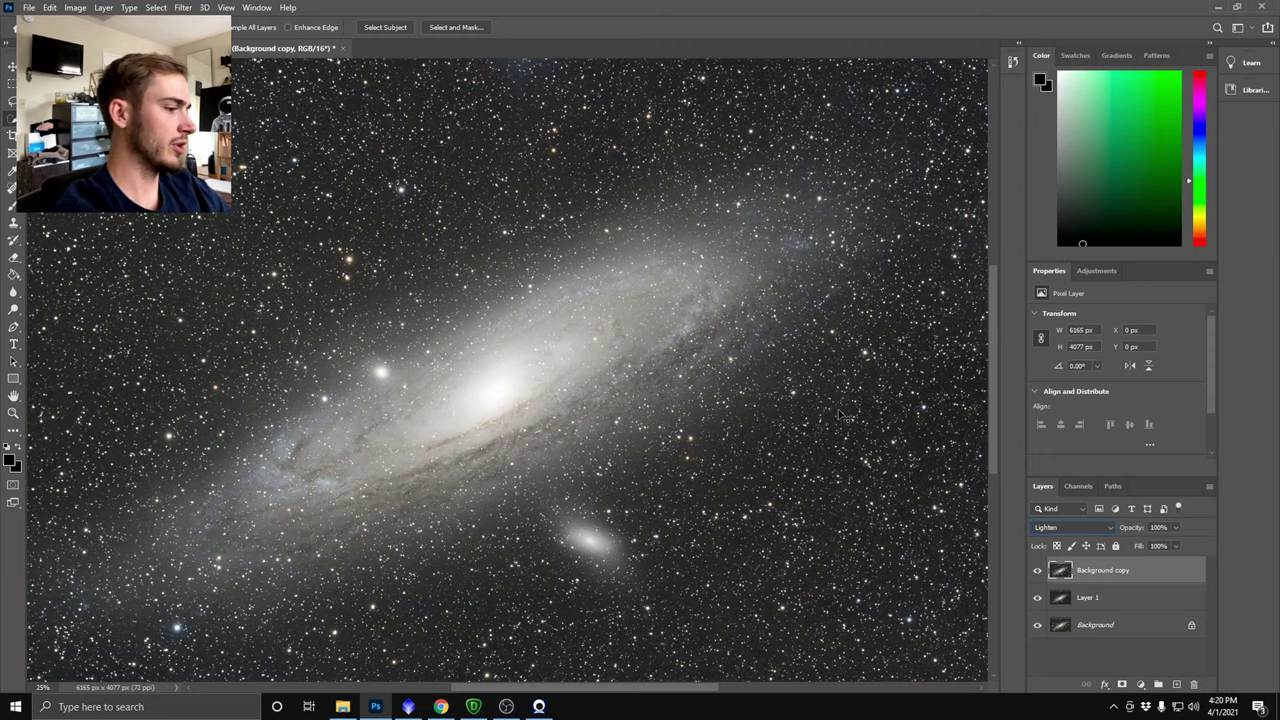
# - Darken the Background copy layer with Curves, moving the curve point to input 219 and output 115, and keep its blend mode at Lighten
pyautogui.hotkey('ctrl', '-')
pyautogui.hotkey('ctrl', 'm')
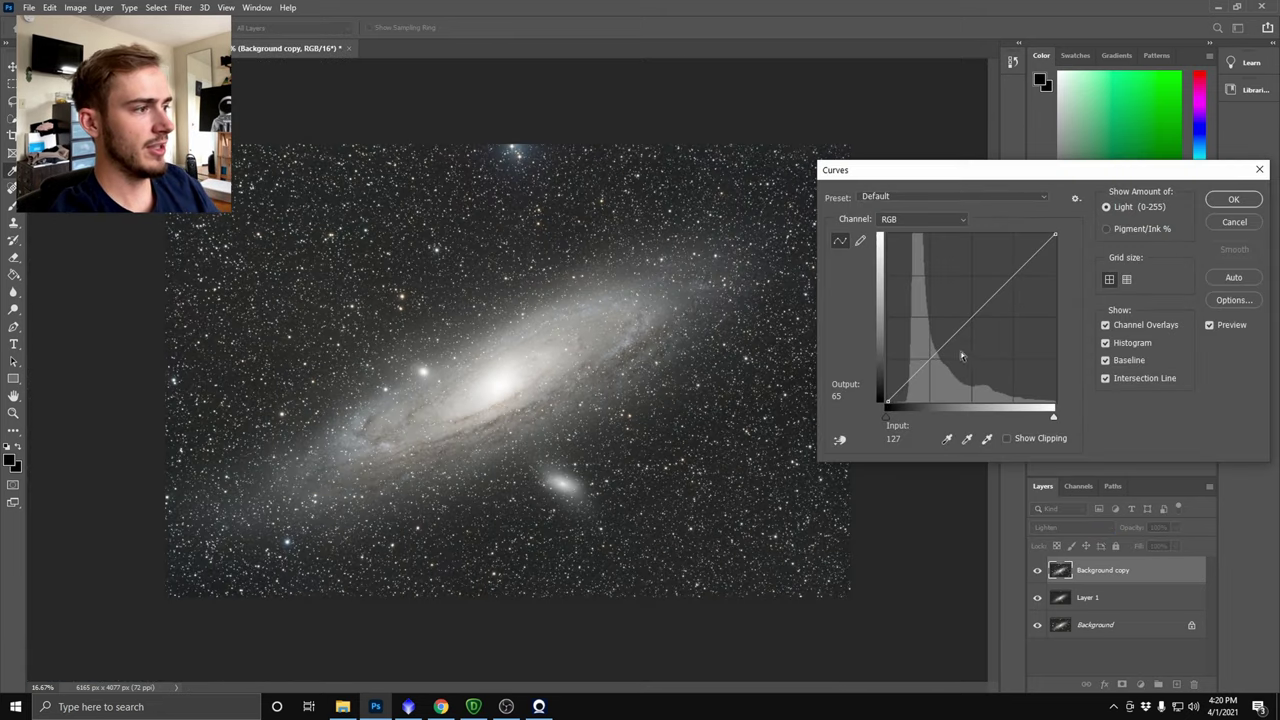
pyautogui.moveTo(962, 356); pyautogui.dragTo(988, 360)
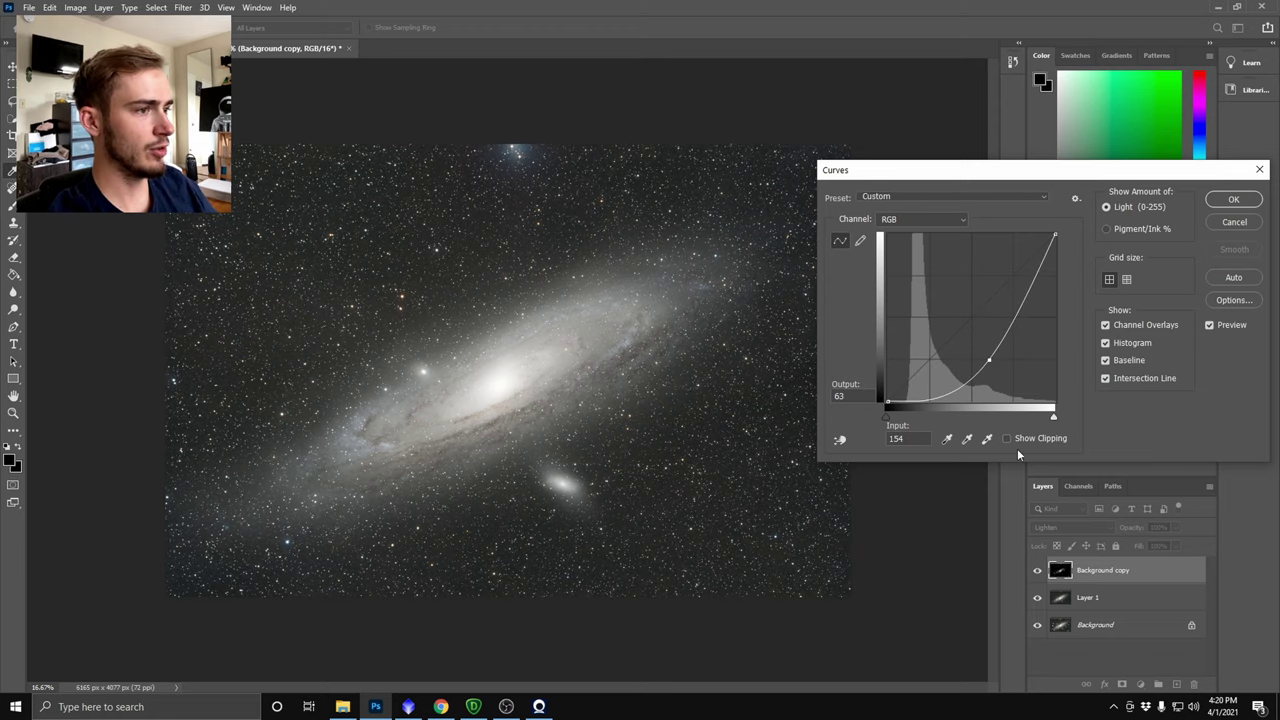
pyautogui.hotkey('ctrl', '+')
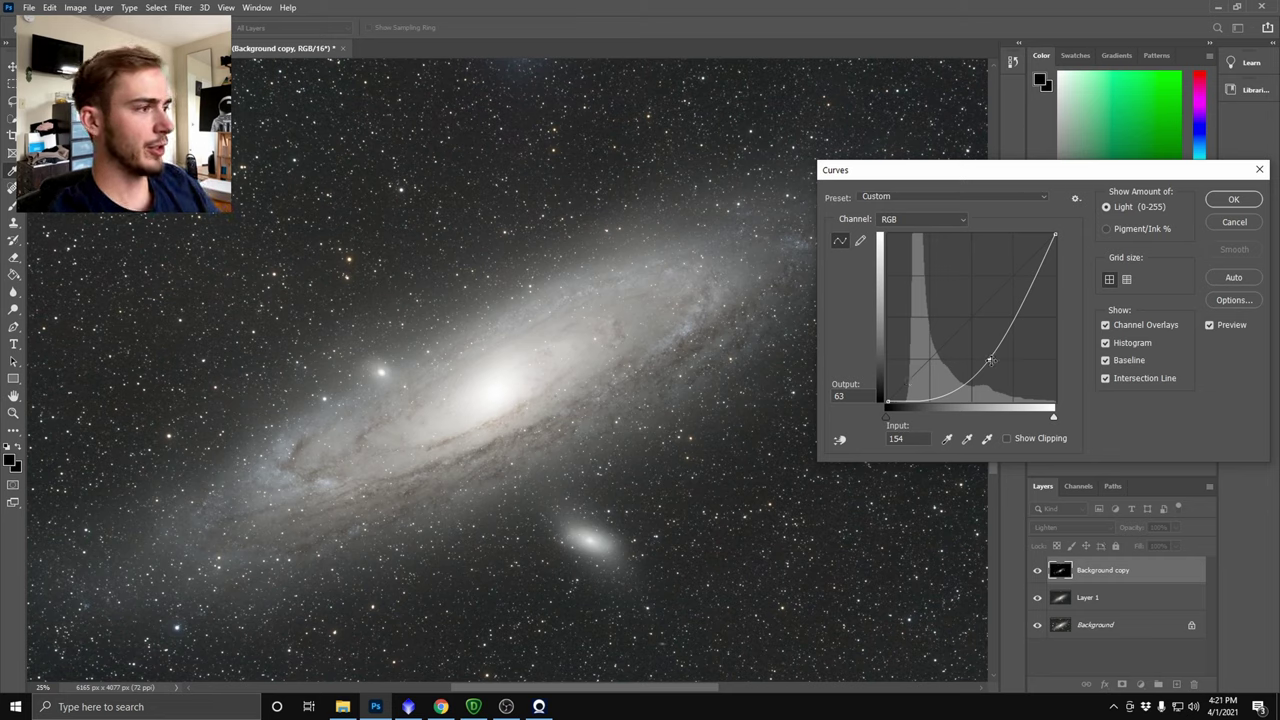
pyautogui.moveTo(989, 360); pyautogui.dragTo(1030, 324)
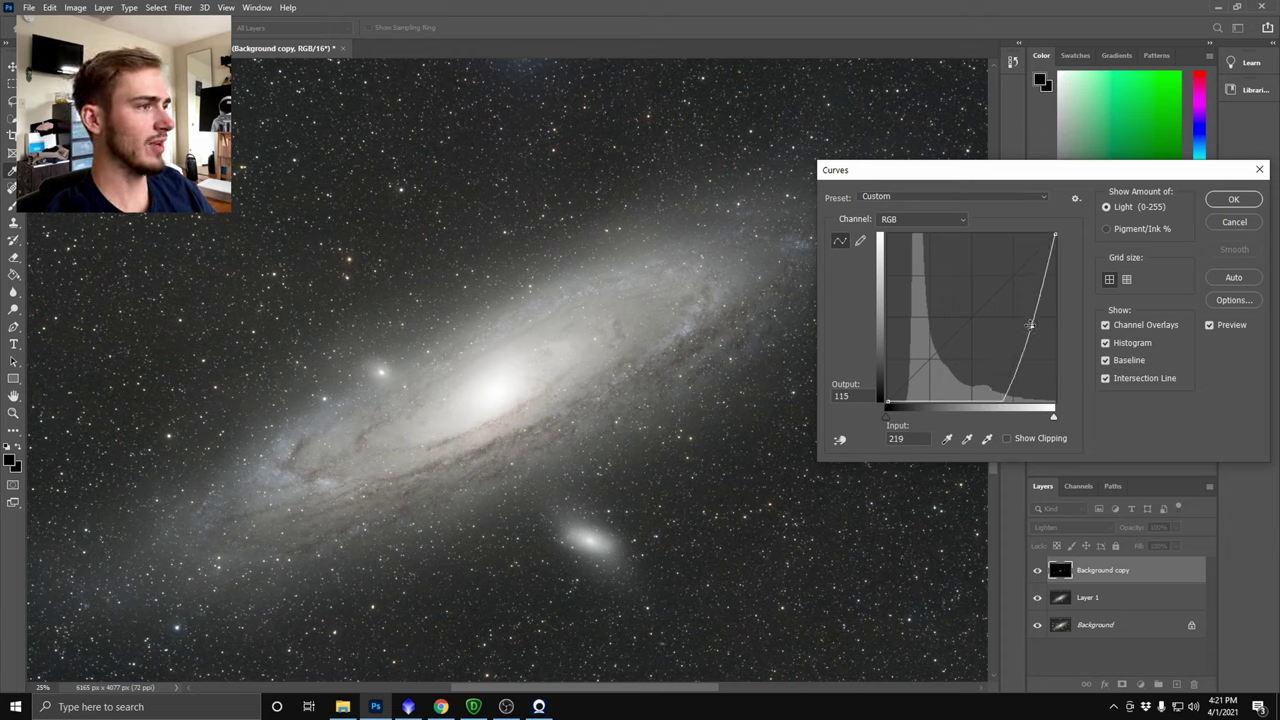
pyautogui.click(1230, 201)
pyautogui.click(1075, 533)
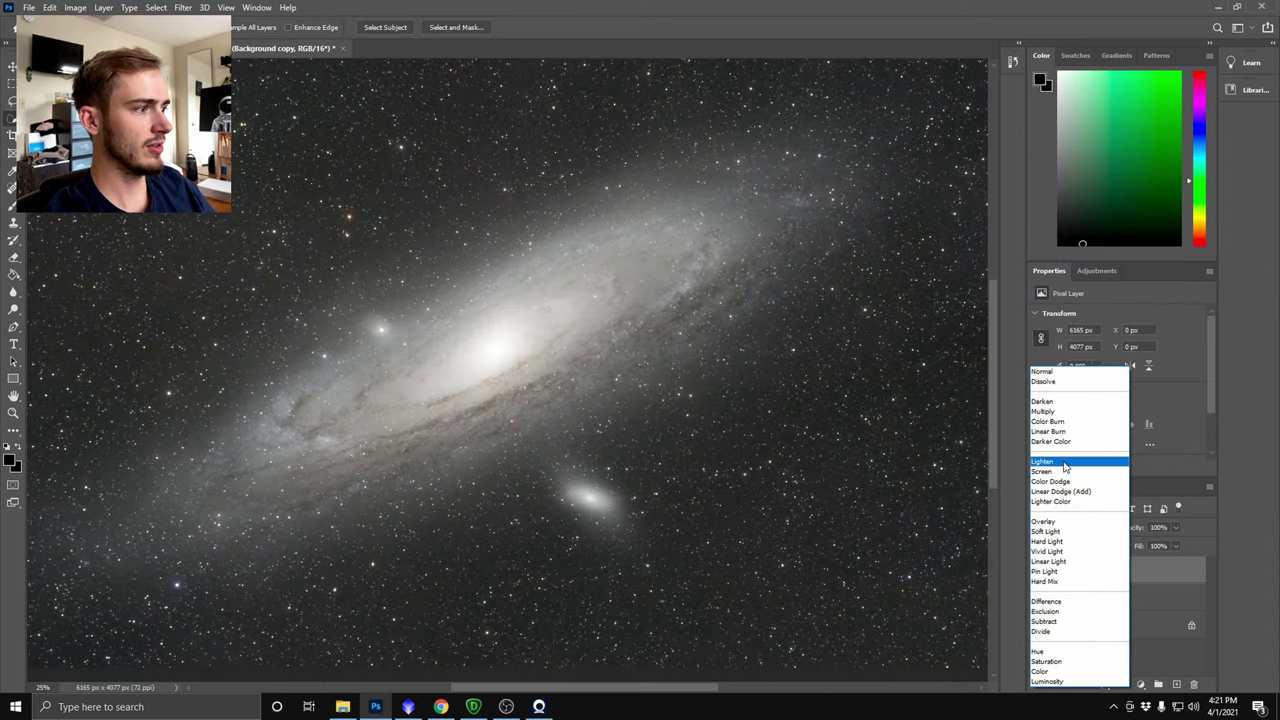
pyautogui.click(1042, 461)
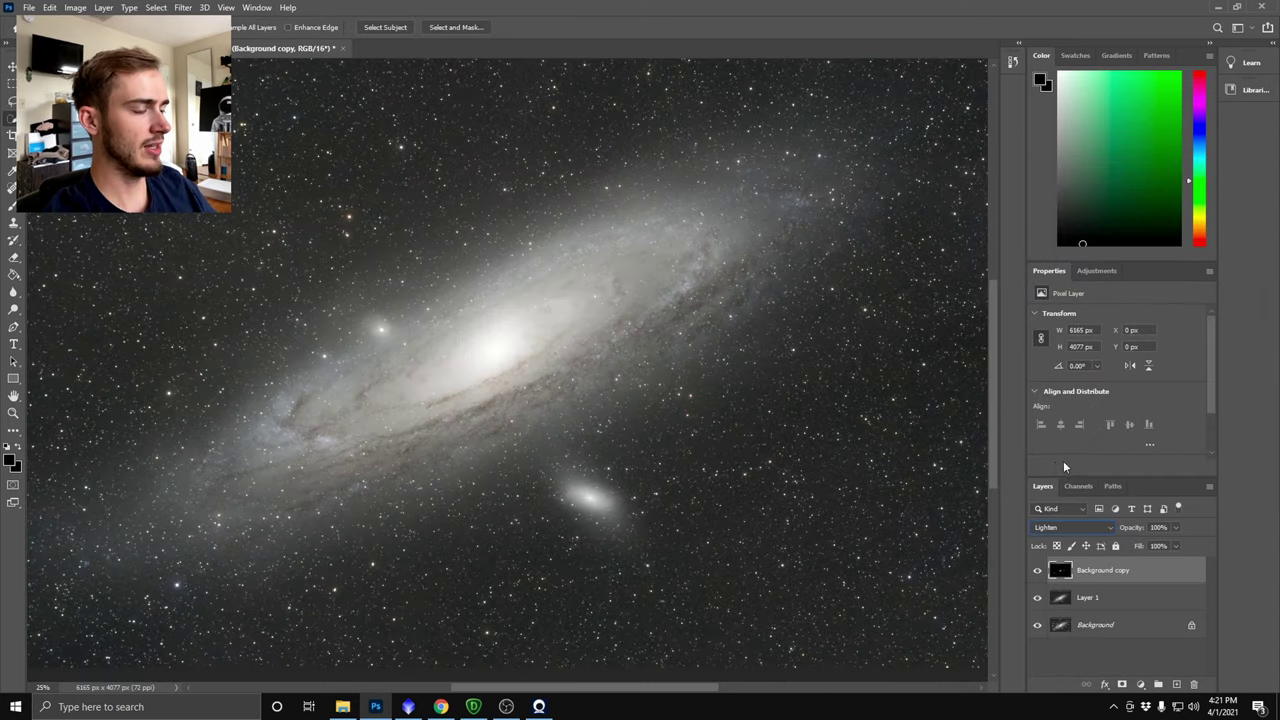
# - Examine the star reduction over the galaxy up close by repeatedly hiding and showing Layer 1
pyautogui.hotkey('ctrl', '+')
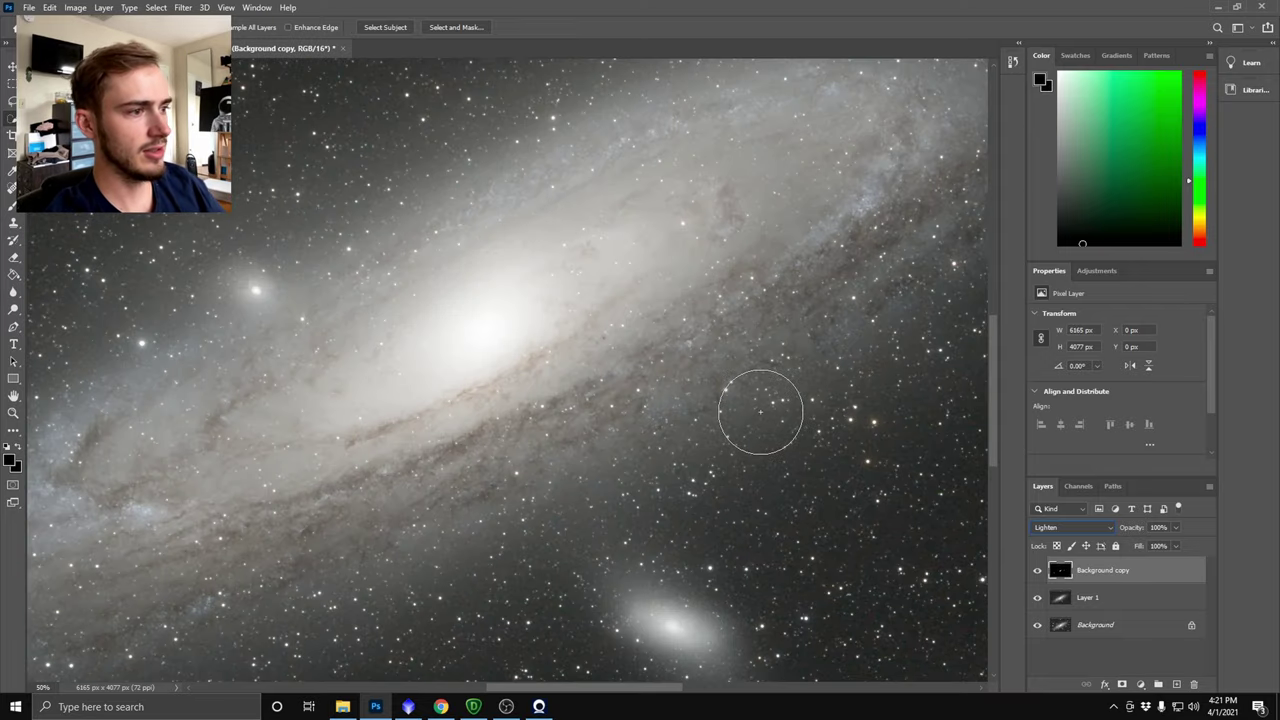
pyautogui.moveTo(561, 691); pyautogui.dragTo(508, 688)
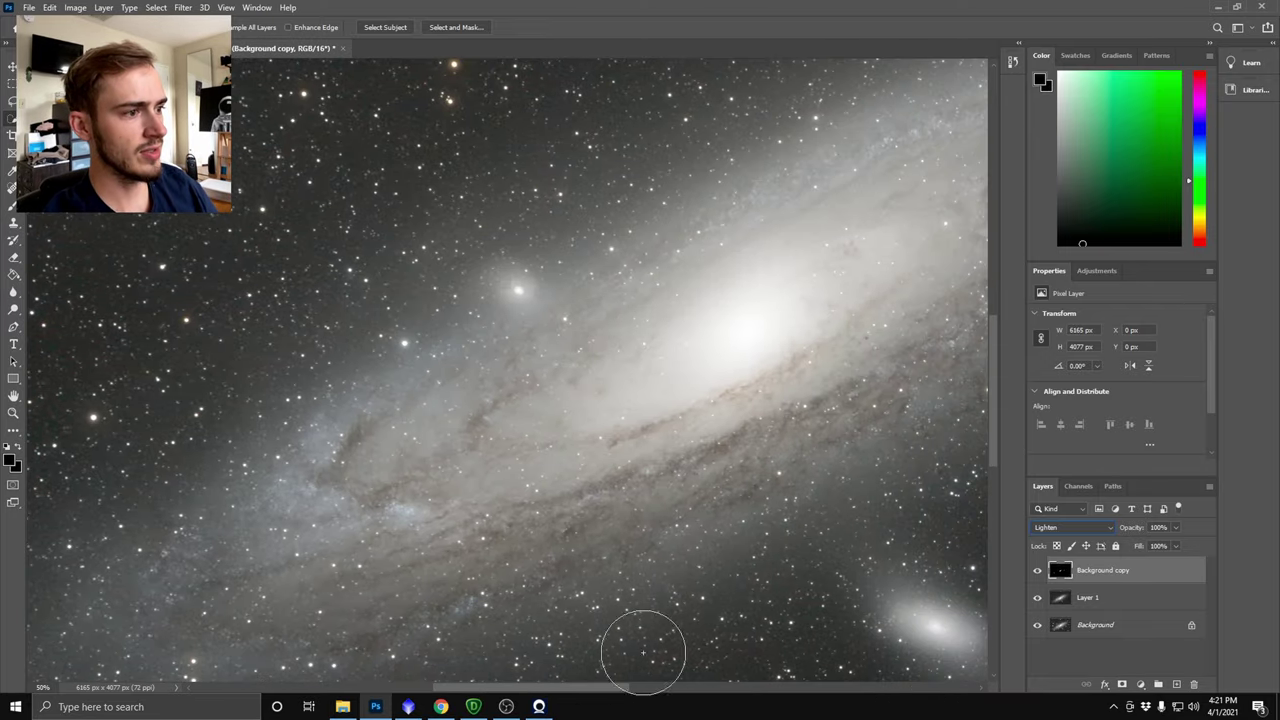
pyautogui.click(1037, 600)
pyautogui.click(1038, 599)
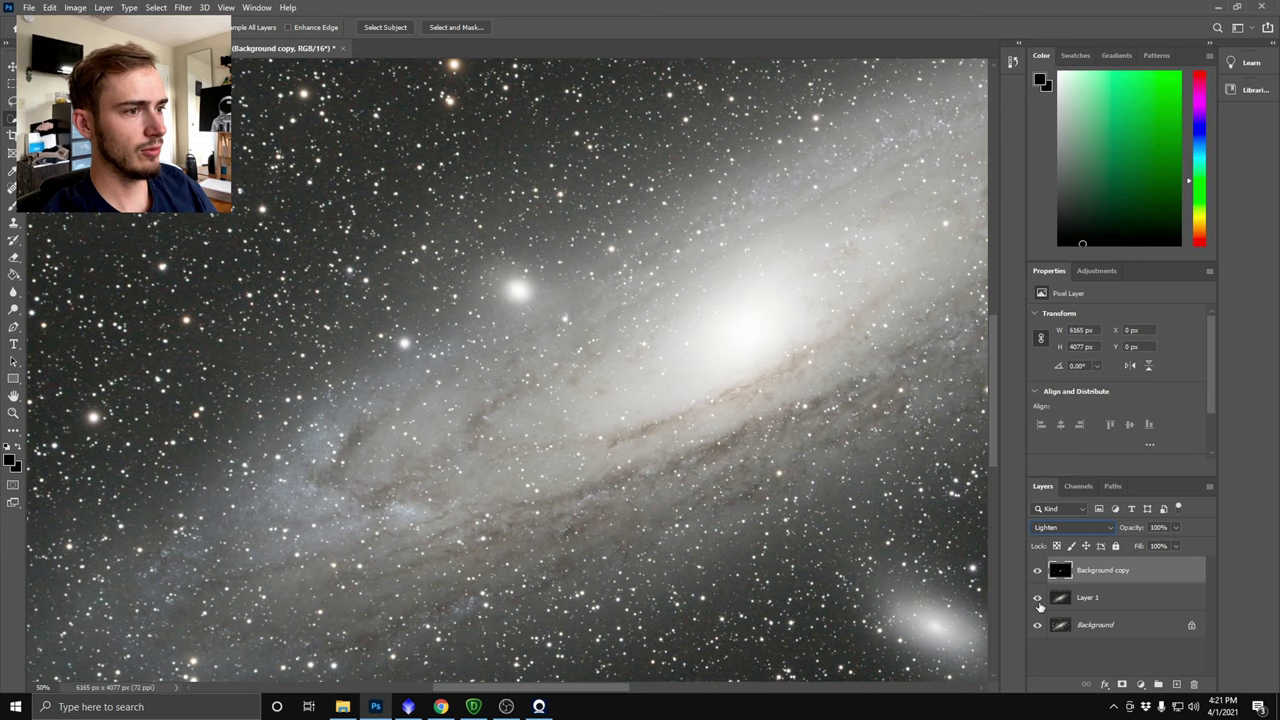
pyautogui.click(1037, 598)
pyautogui.click(1037, 598)
pyautogui.click(1037, 598)
pyautogui.click(1037, 598)
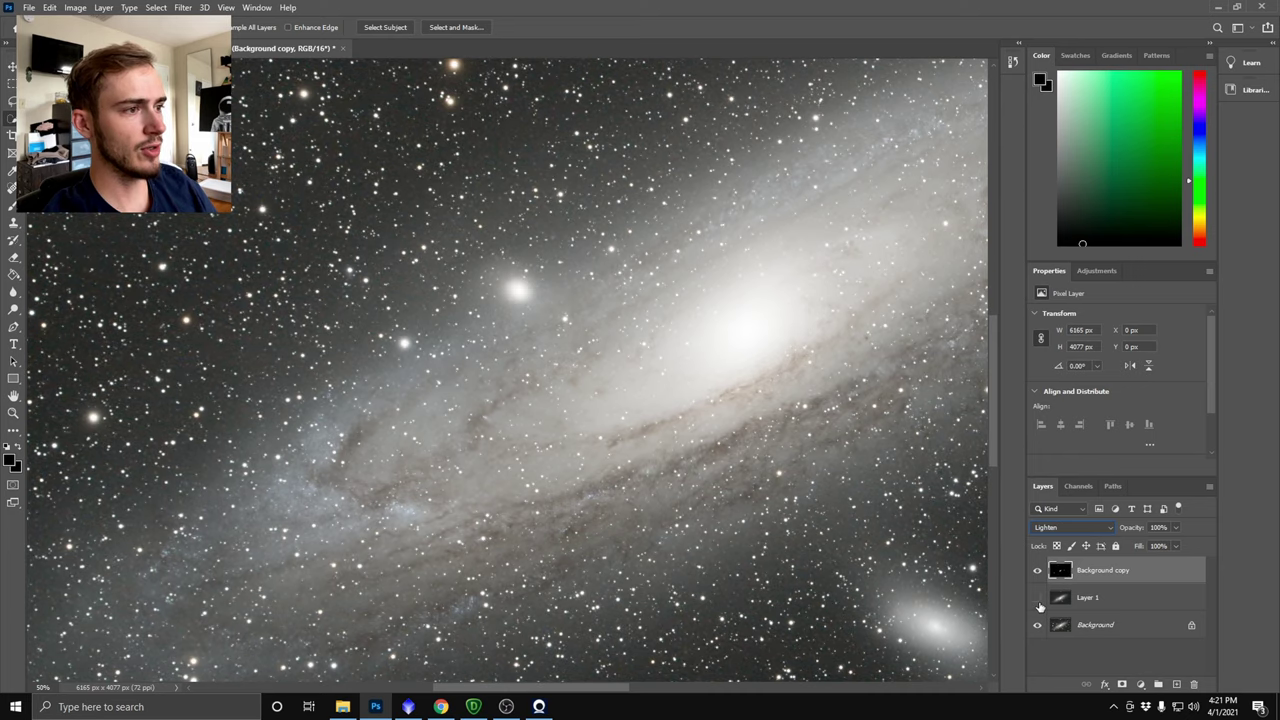
pyautogui.click(1038, 600)
pyautogui.click(1038, 600)
pyautogui.click(1038, 600)
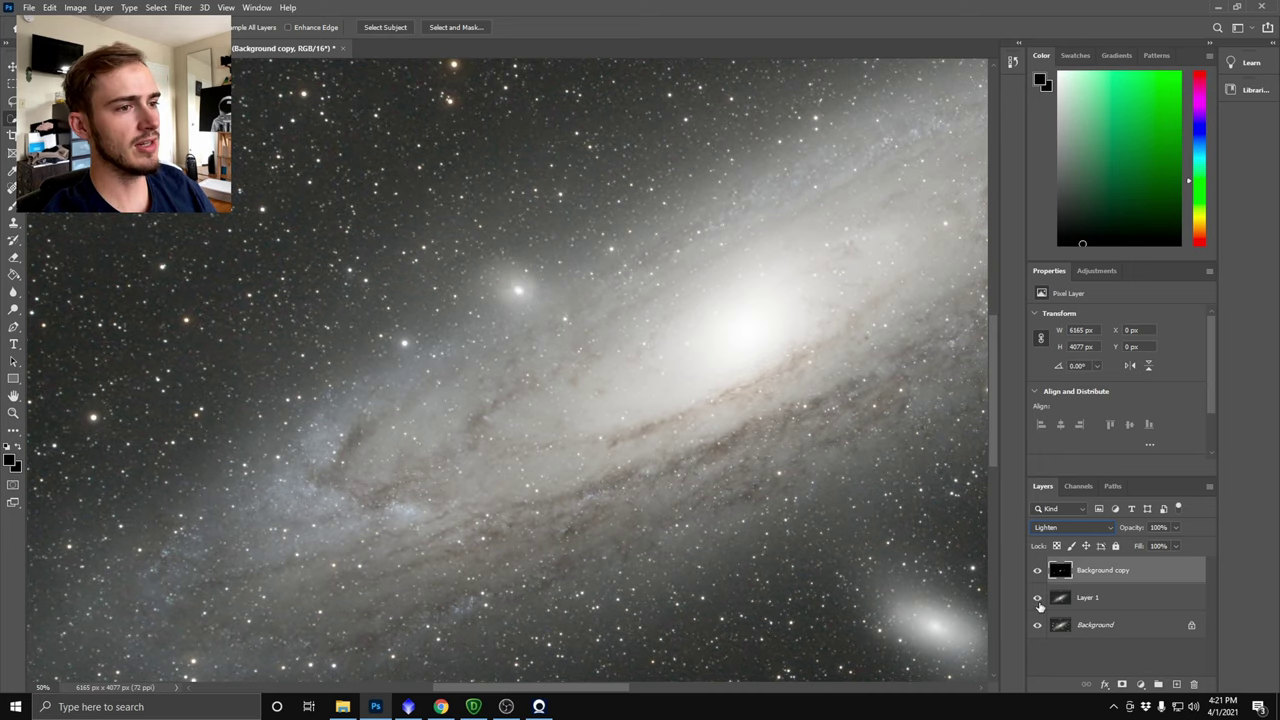
pyautogui.click(1038, 600)
pyautogui.click(1038, 600)
pyautogui.click(1038, 600)
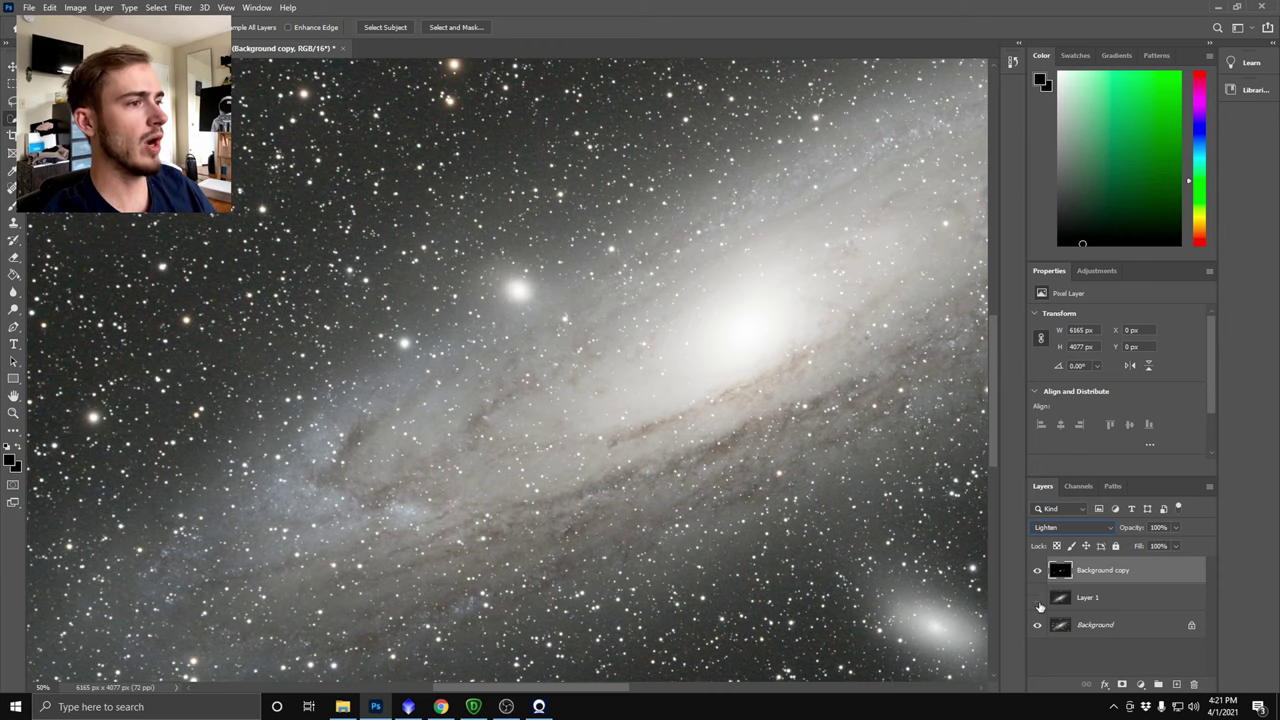
pyautogui.click(1038, 600)
pyautogui.click(1038, 600)
pyautogui.click(1038, 600)
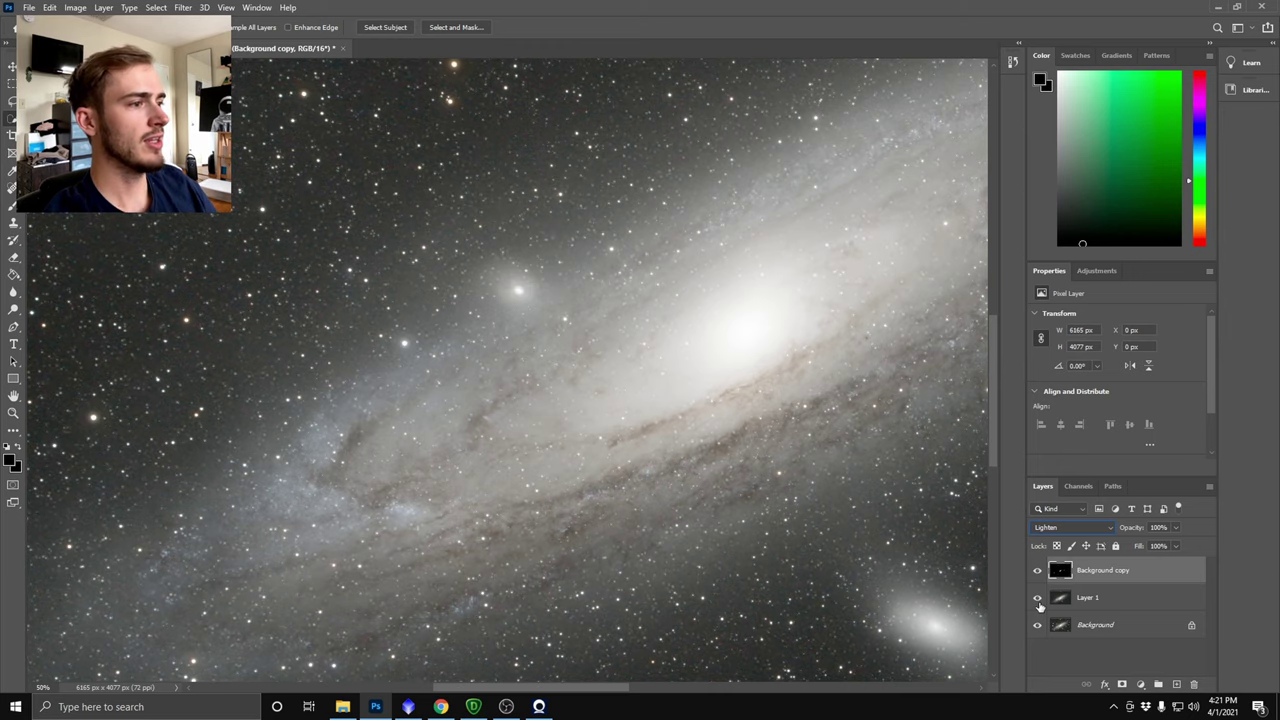
pyautogui.click(1038, 600)
pyautogui.click(1038, 600)
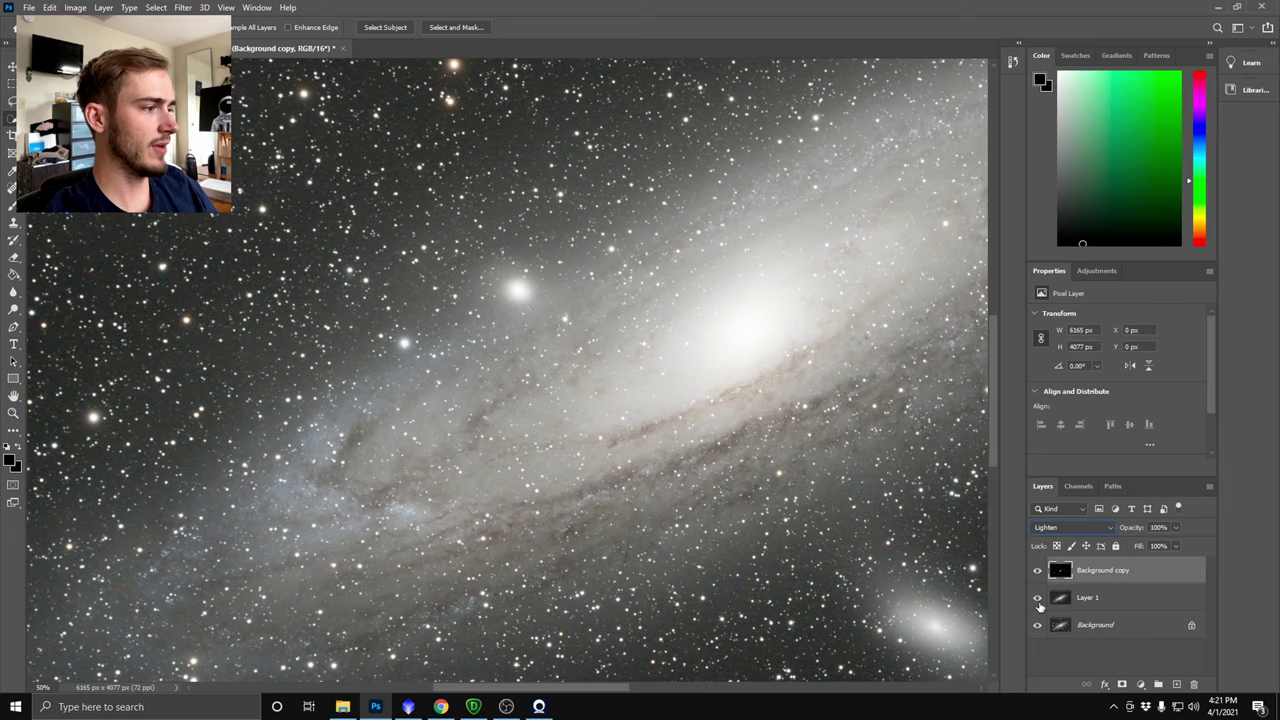
# - Add a white layer mask to Layer 1
pyautogui.hotkey('ctrl', '-')
pyautogui.hotkey('ctrl', '-')
pyautogui.hotkey('ctrl', '-')
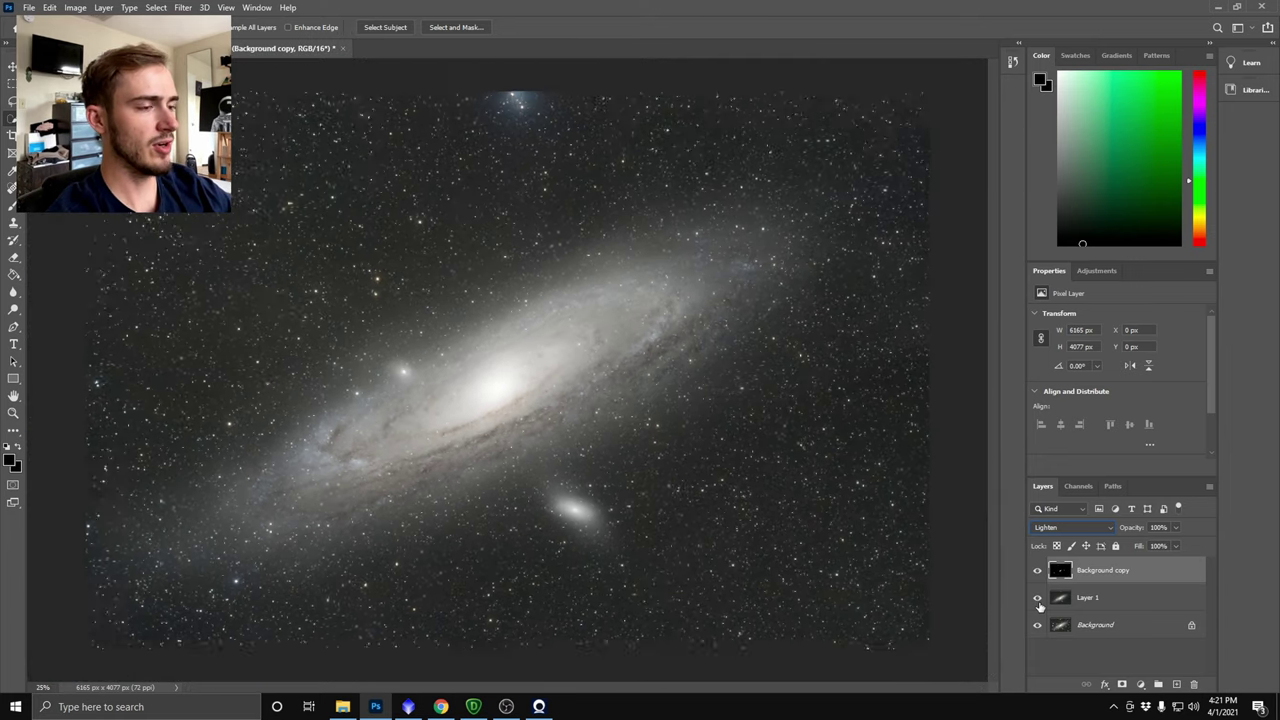
pyautogui.hotkey('ctrl', '+')
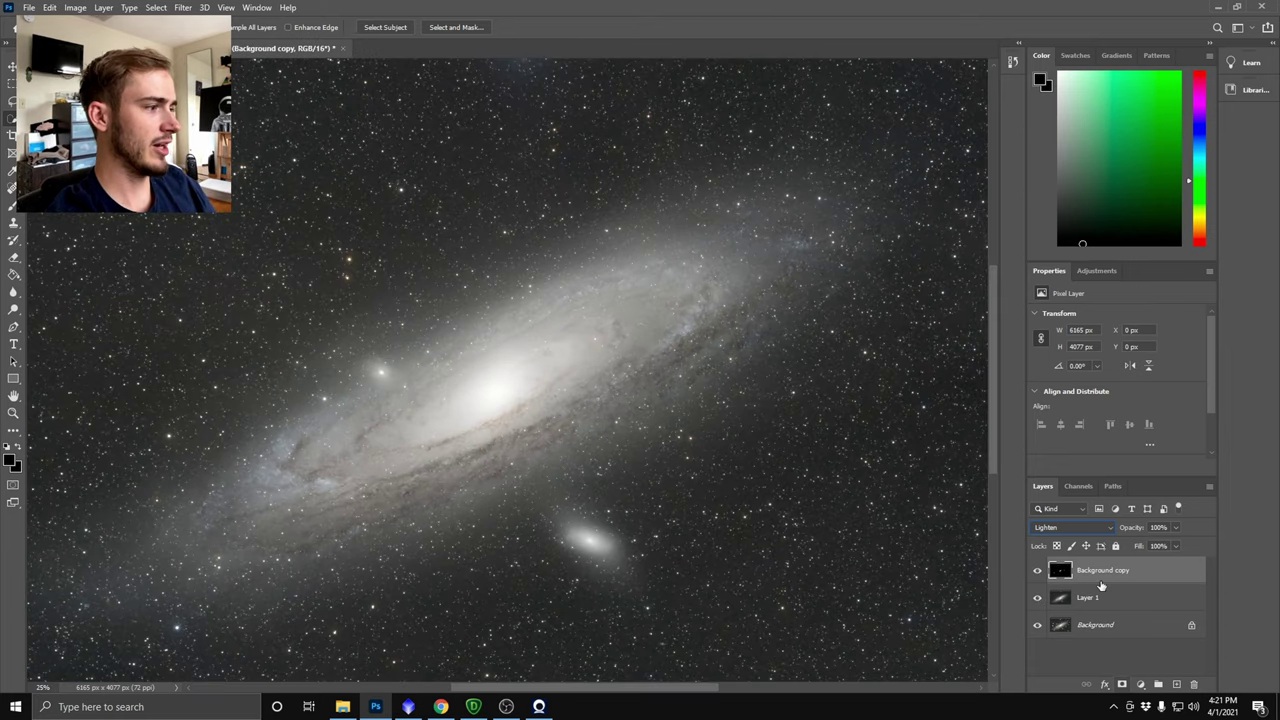
pyautogui.click(1100, 598)
pyautogui.click(1121, 684)
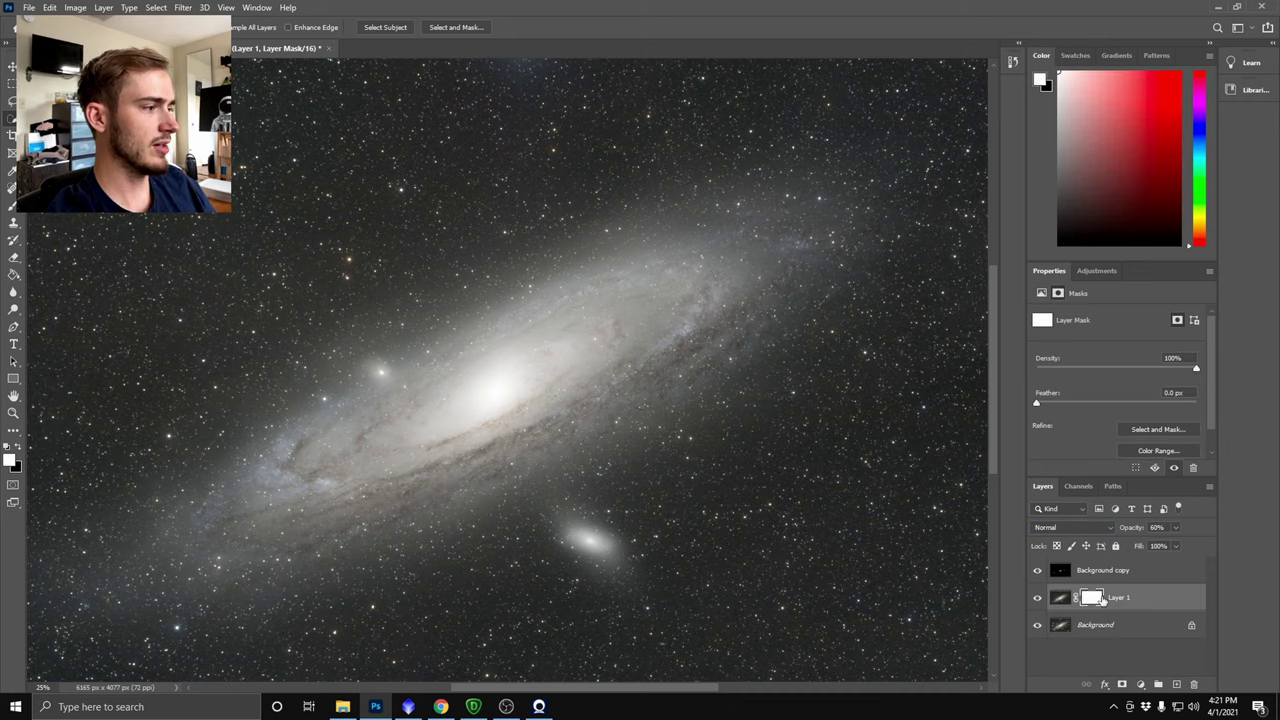
# - Paint black on Layer 1's mask with a small brush over the compact satellite galaxy and selected bright stars
pyautogui.click(13, 205)
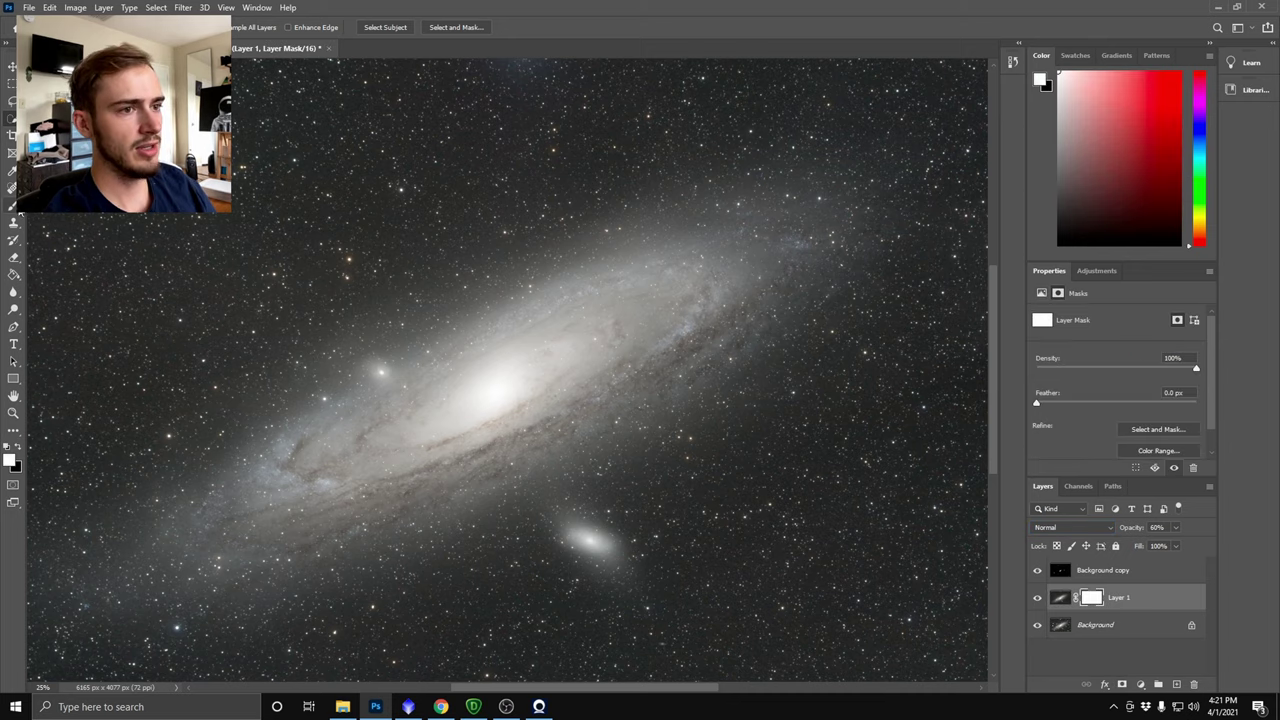
pyautogui.click(16, 448)
pyautogui.click(70, 27)
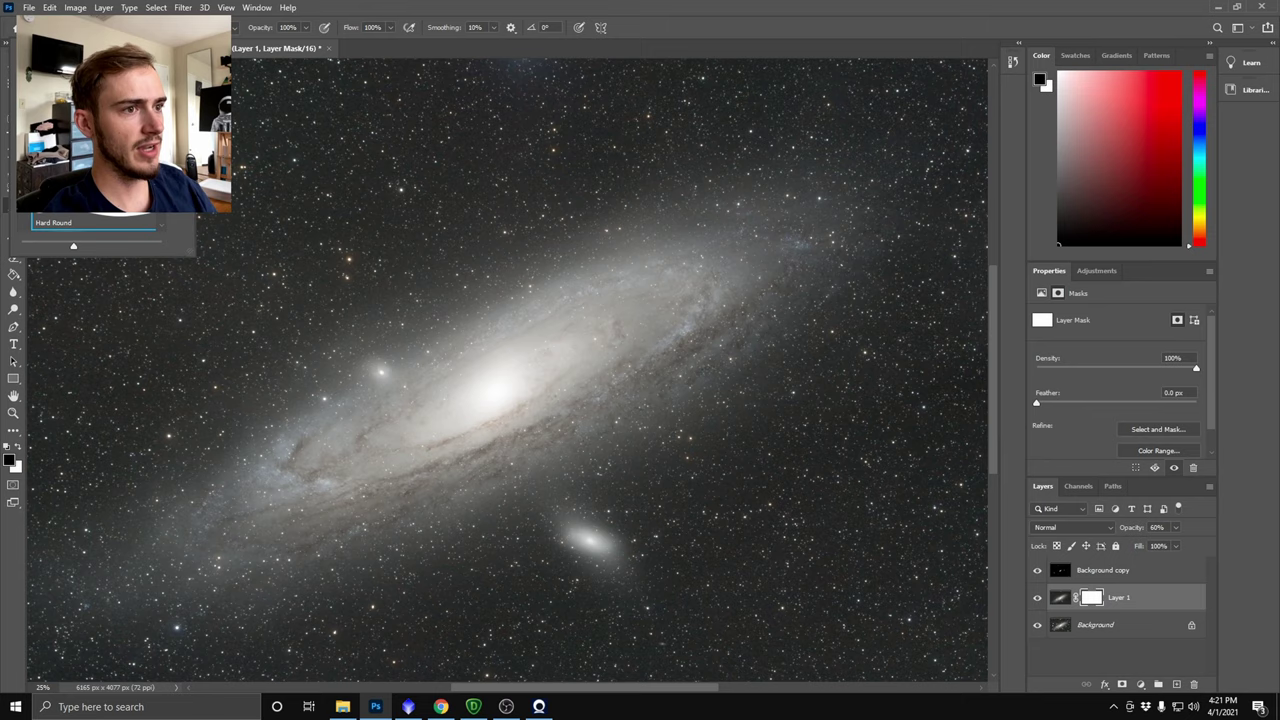
pyautogui.click(323, 363)
pyautogui.keyDown('alt'); pyautogui.rightClick(323, 362); pyautogui.keyUp('alt')
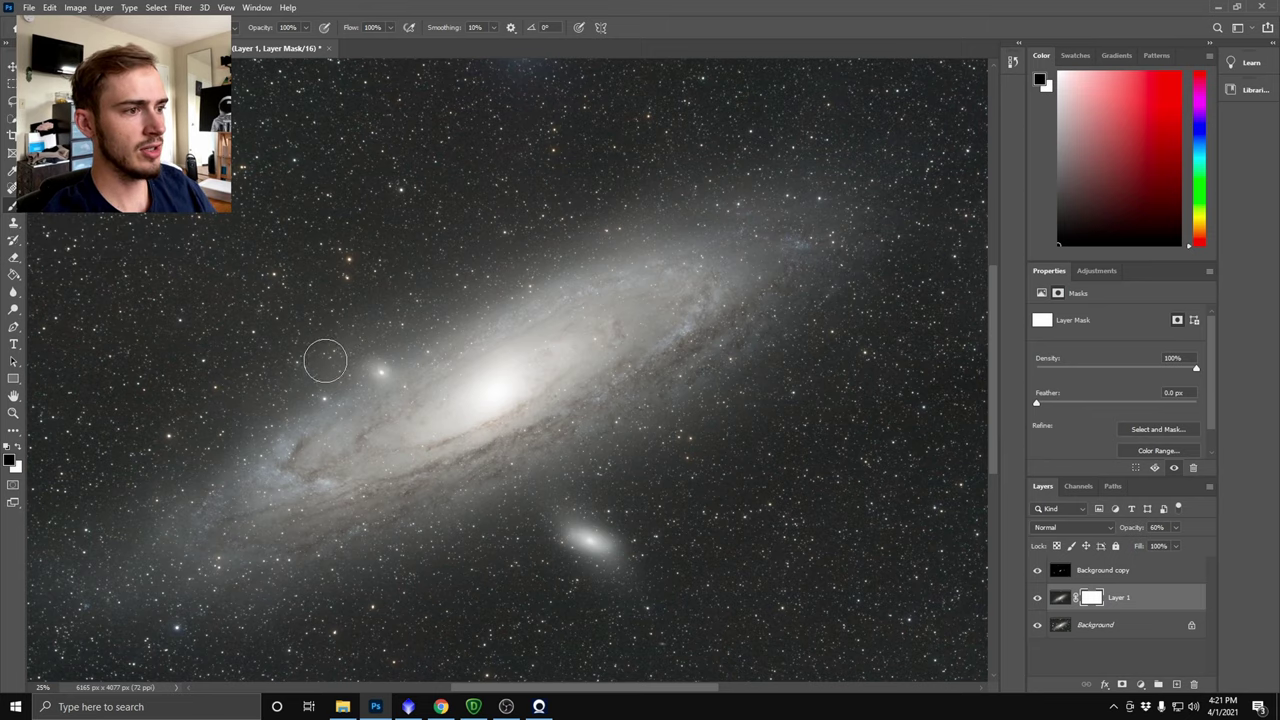
pyautogui.keyDown('alt'); pyautogui.rightClick(318, 361); pyautogui.keyUp('alt')
pyautogui.hotkey('ctrl', '+')
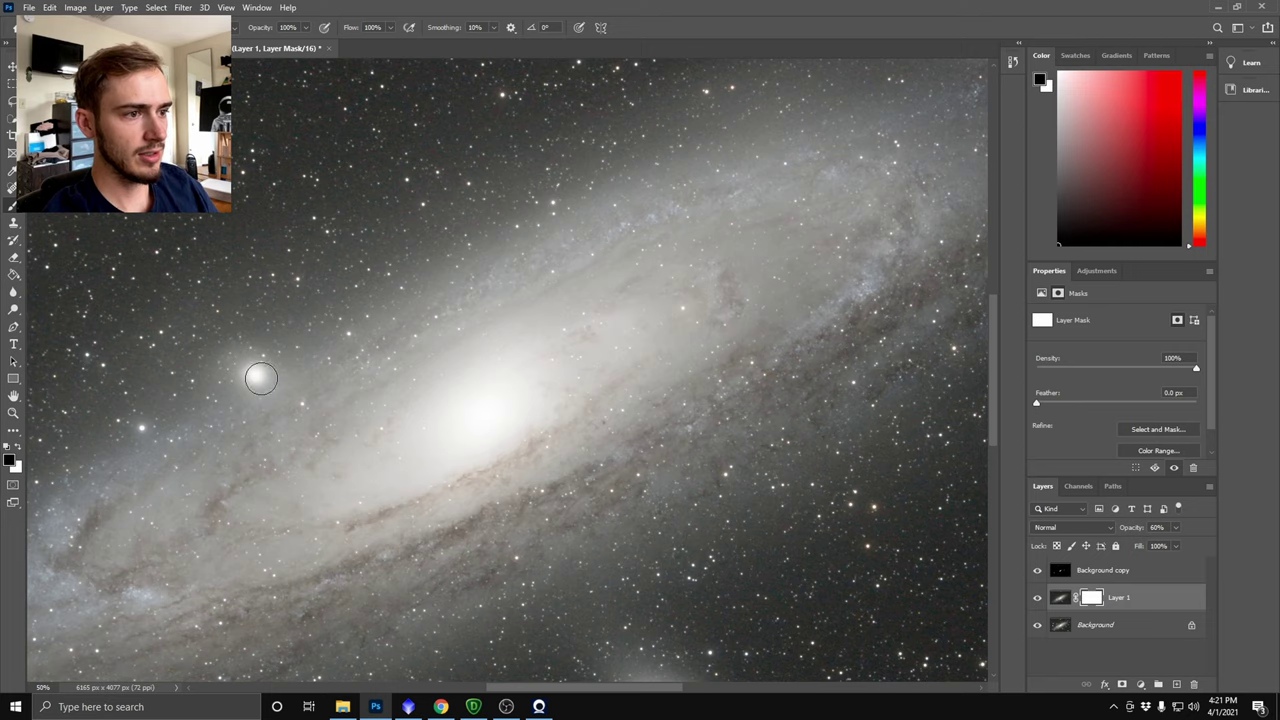
pyautogui.scroll(-3, 655, 442)
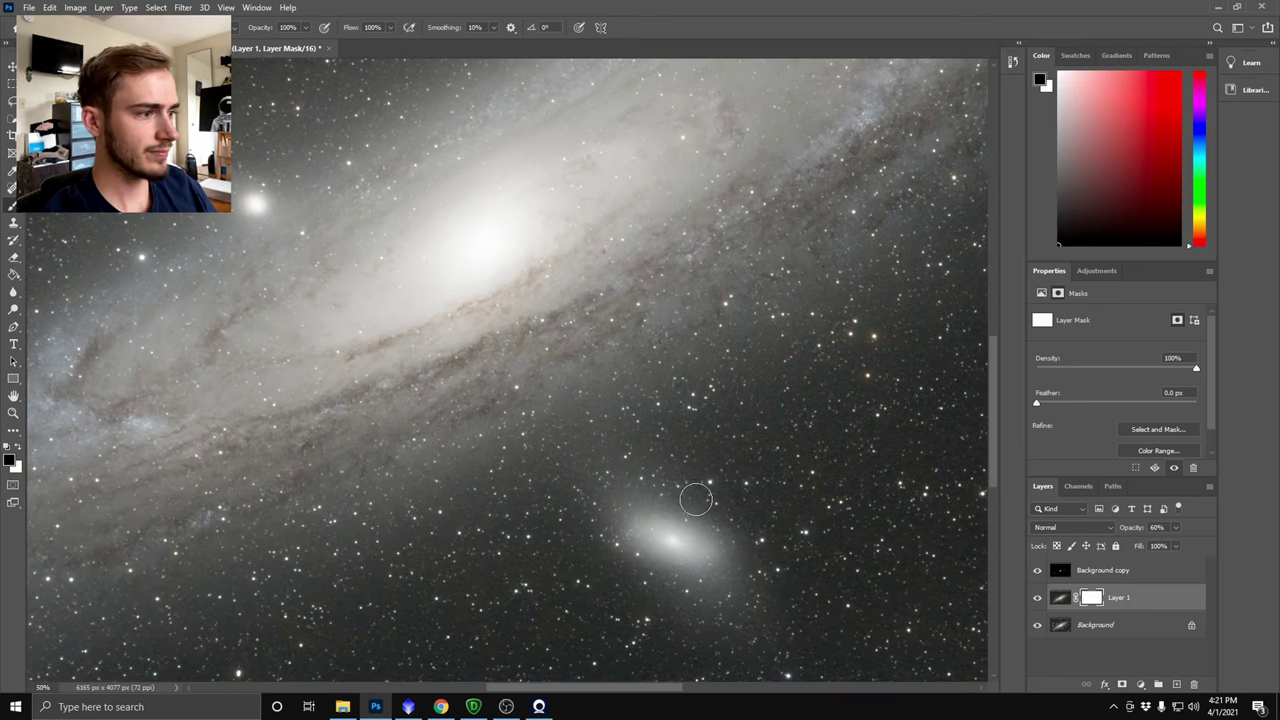
pyautogui.hotkey('ctrl', '-')
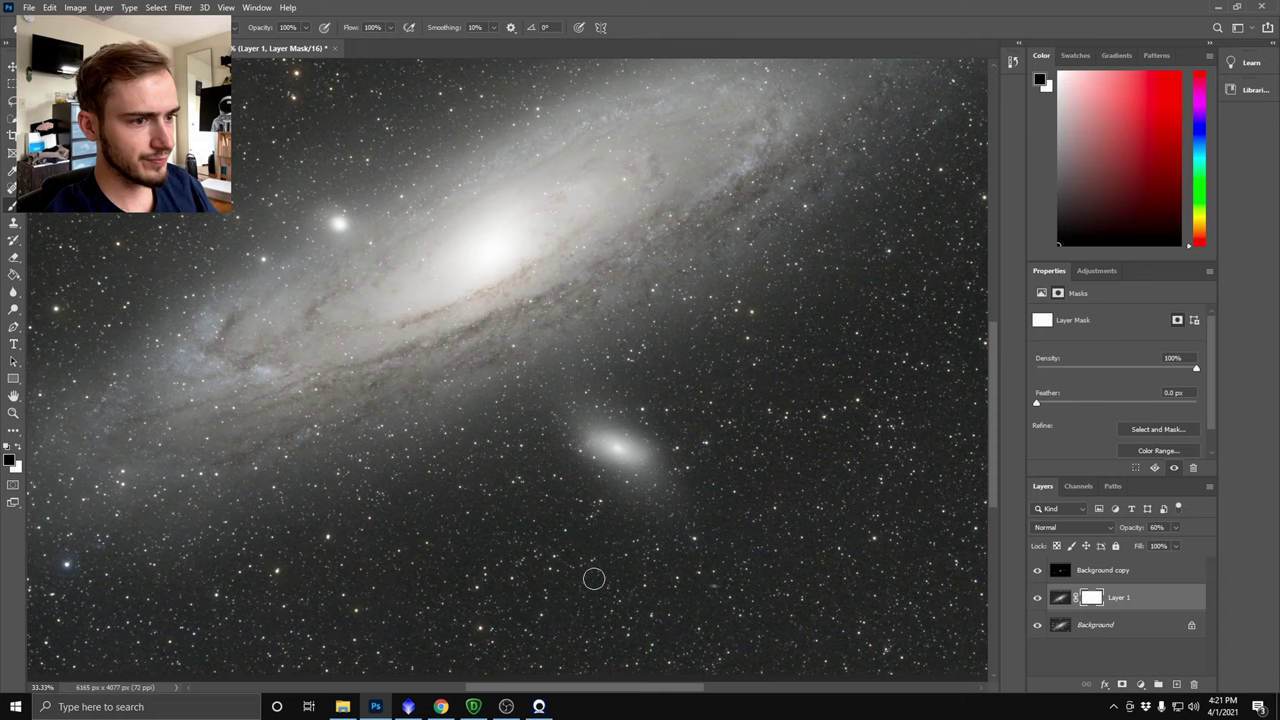
pyautogui.hotkey('ctrl', '-')
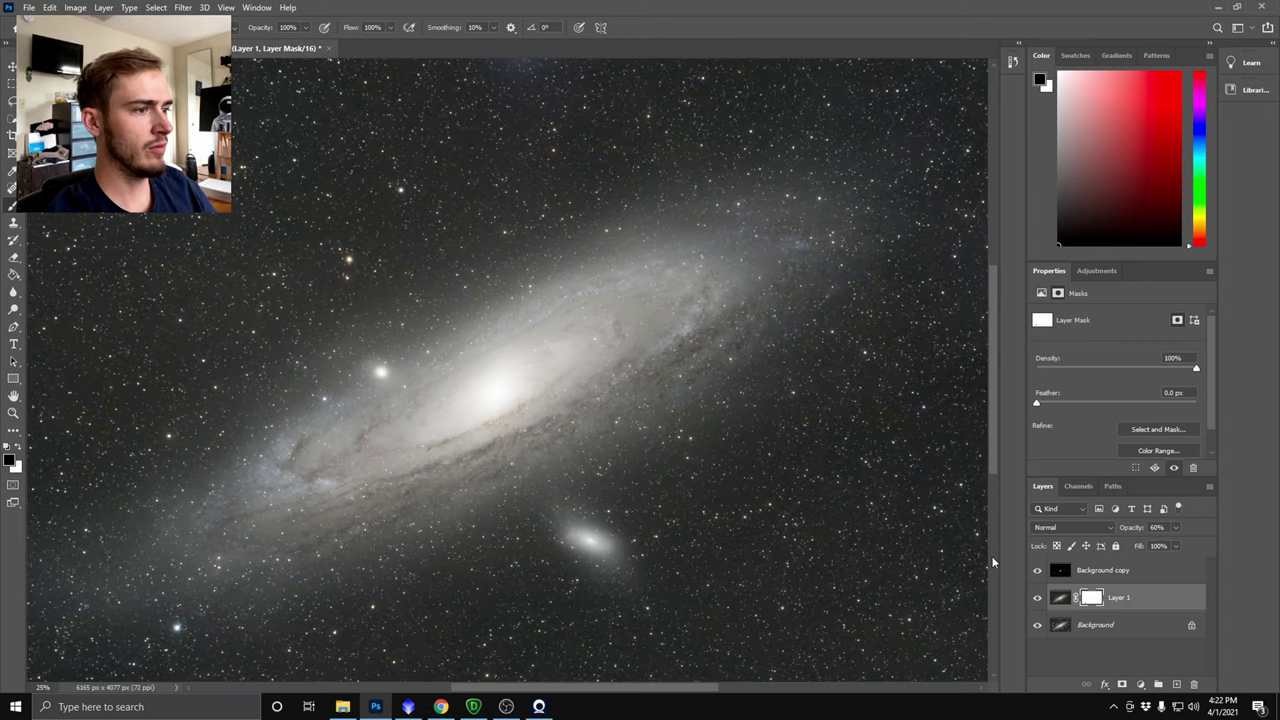
# - Flatten the image and save it in the m31 folder as an uncompressed TIFF named editing
pyautogui.rightClick(1101, 631)
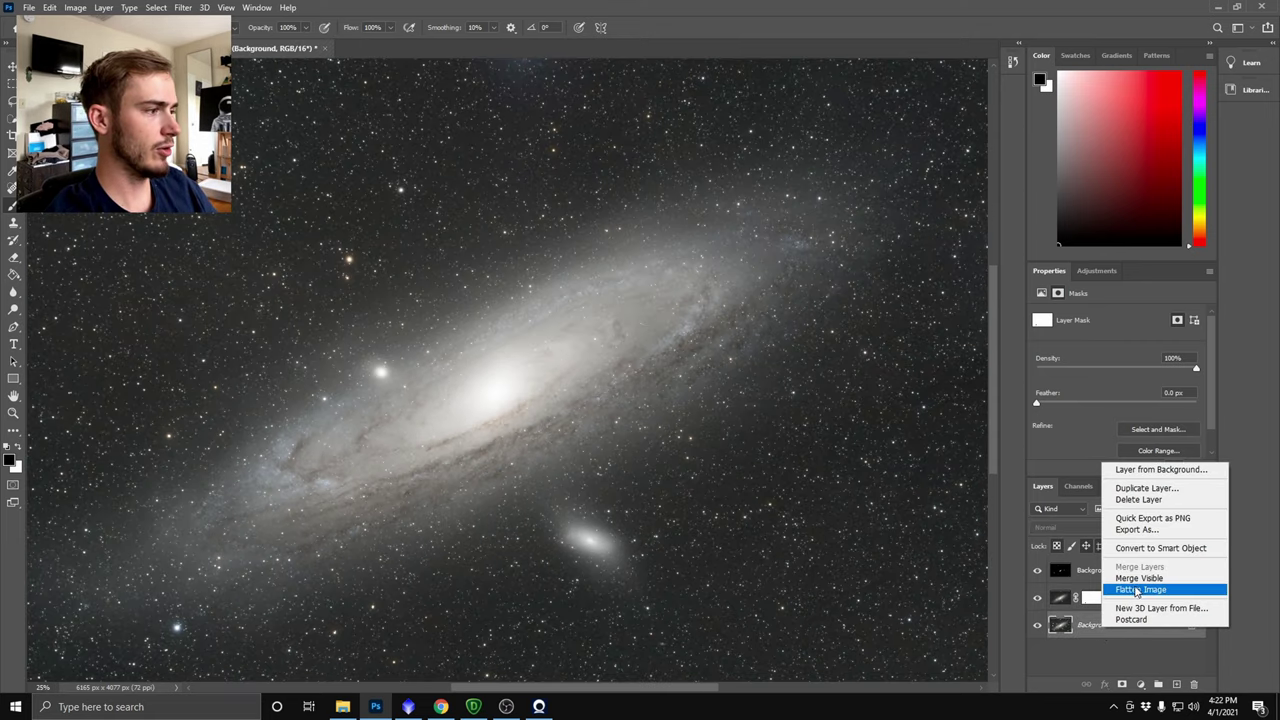
pyautogui.click(1139, 590)
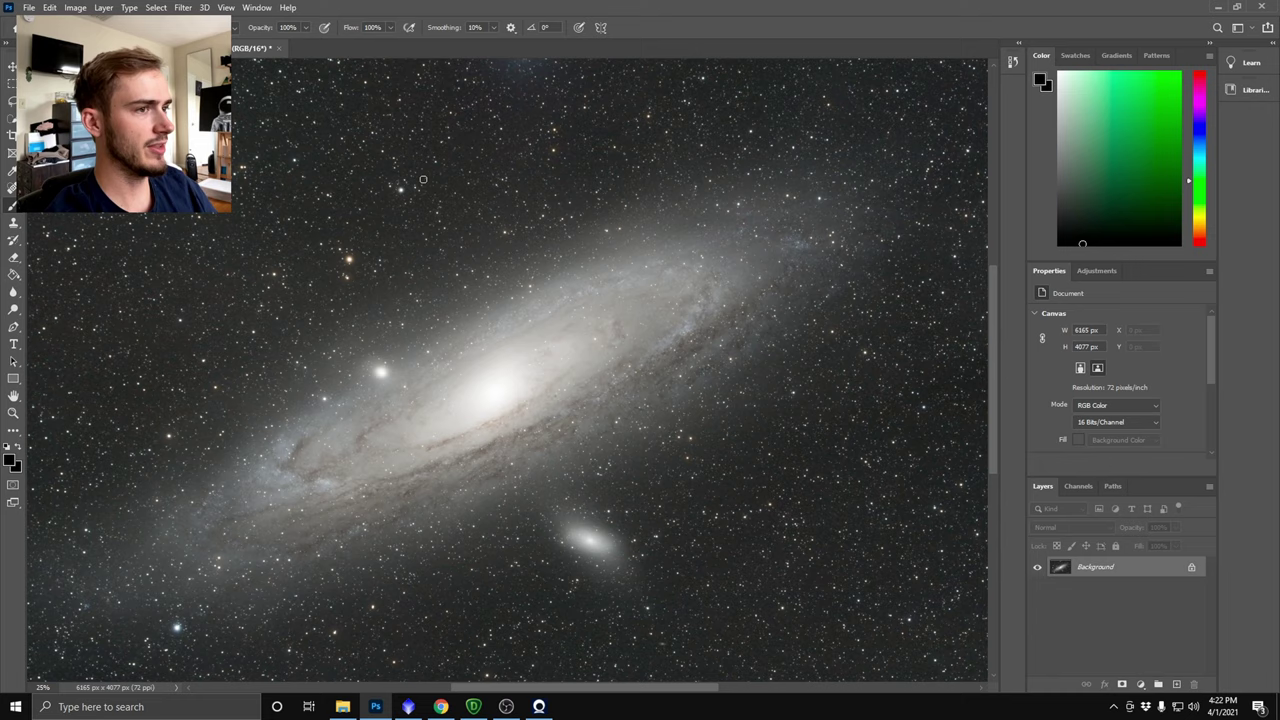
pyautogui.click(36, 10)
pyautogui.click(48, 165)
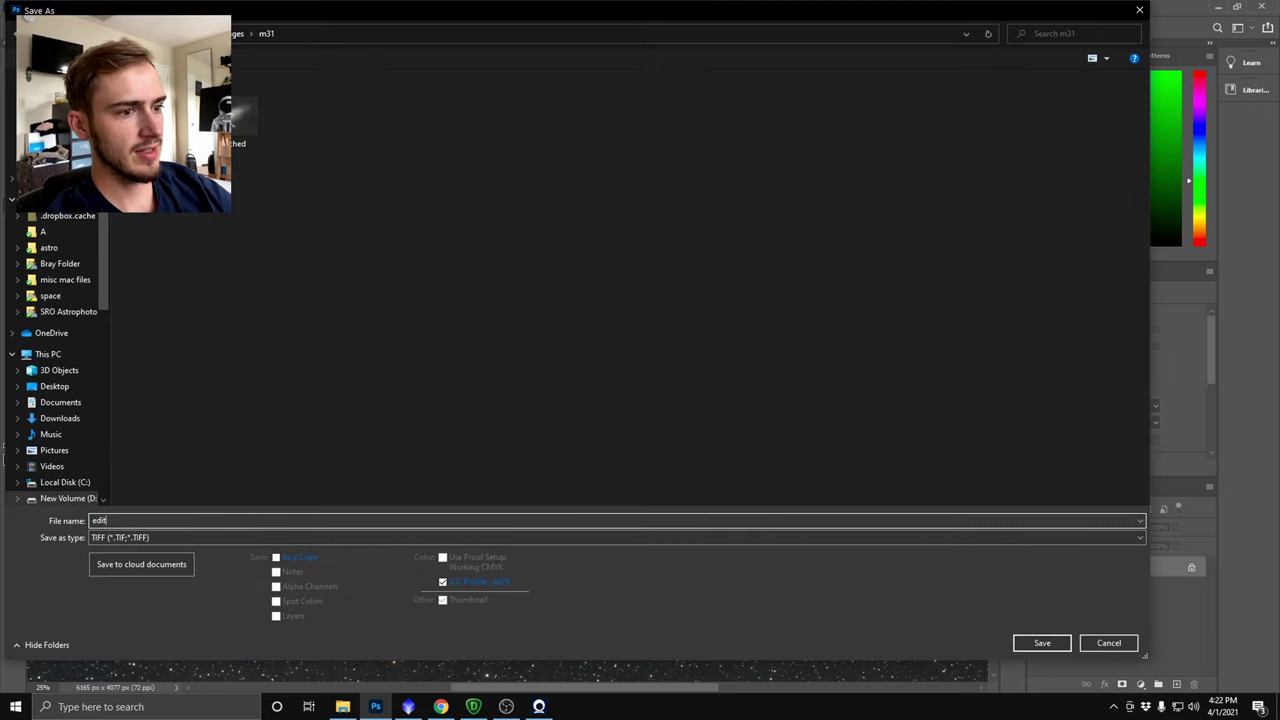
pyautogui.write('edit')
pyautogui.press('Return')
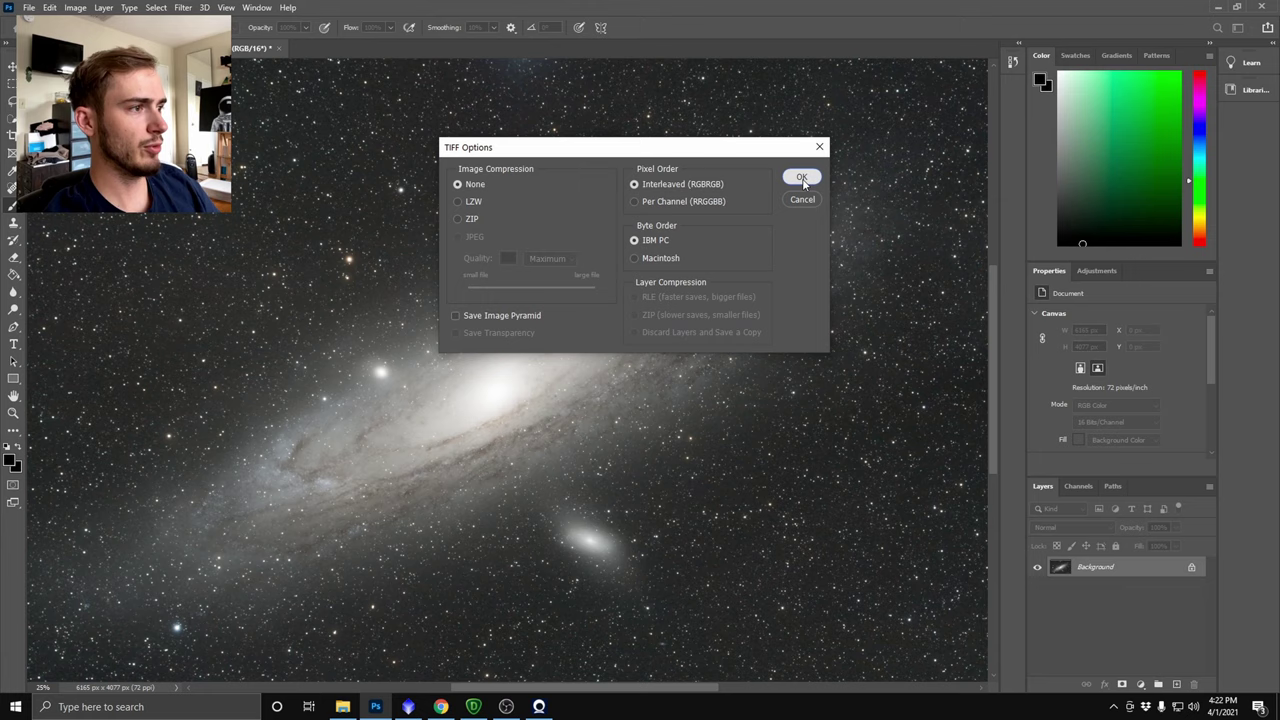
pyautogui.click(801, 177)
# - Switch to PixInsight, close all open images, and collapse the PixelMath window
pyautogui.click(408, 707)
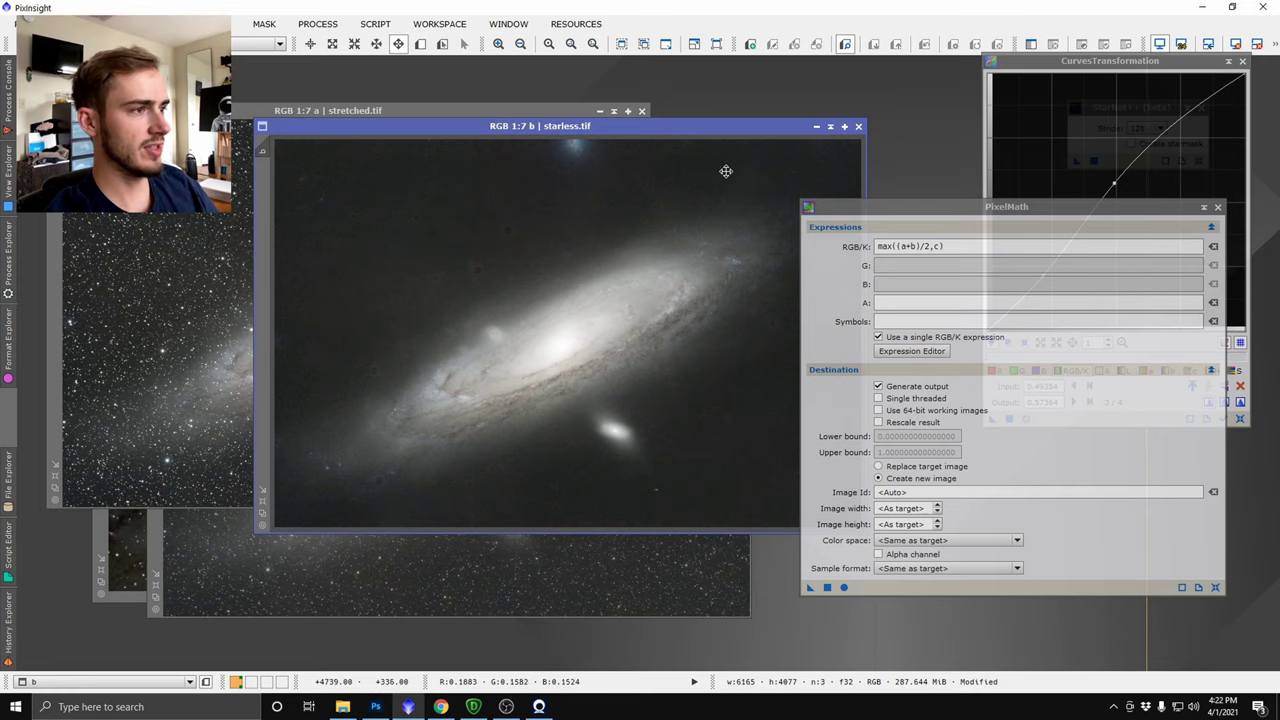
pyautogui.click(28, 23)
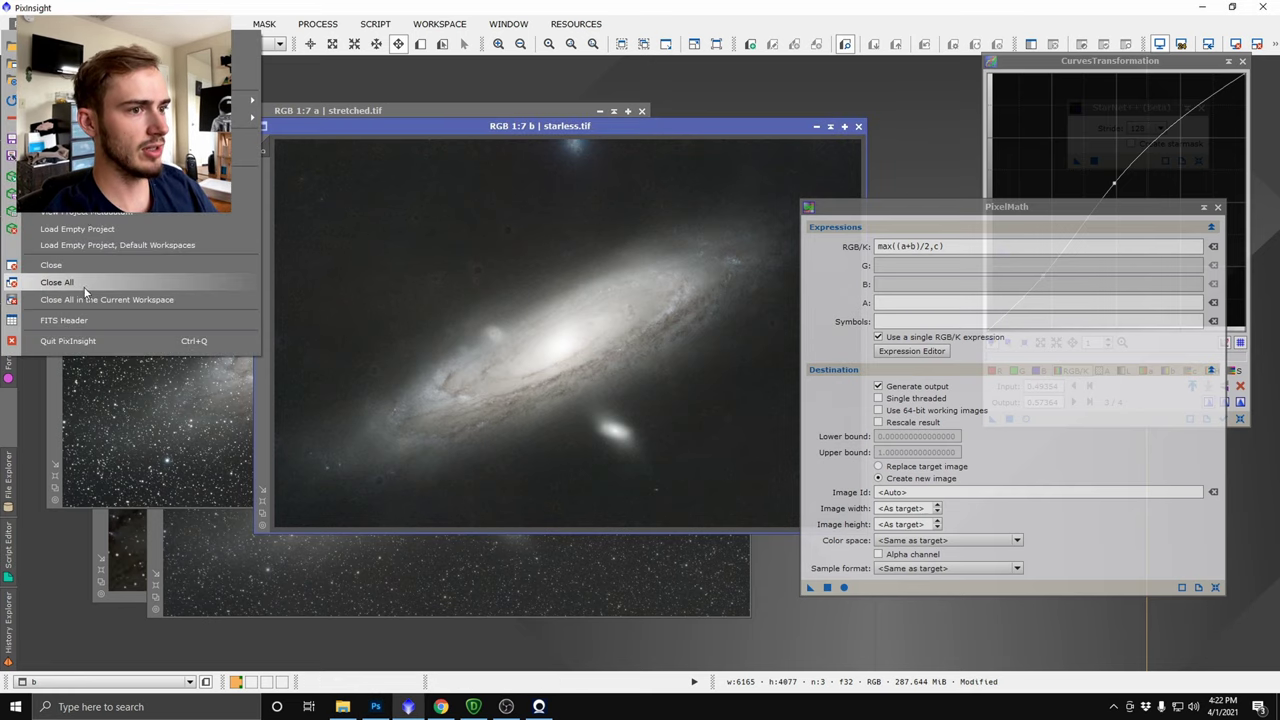
pyautogui.click(85, 285)
pyautogui.click(582, 384)
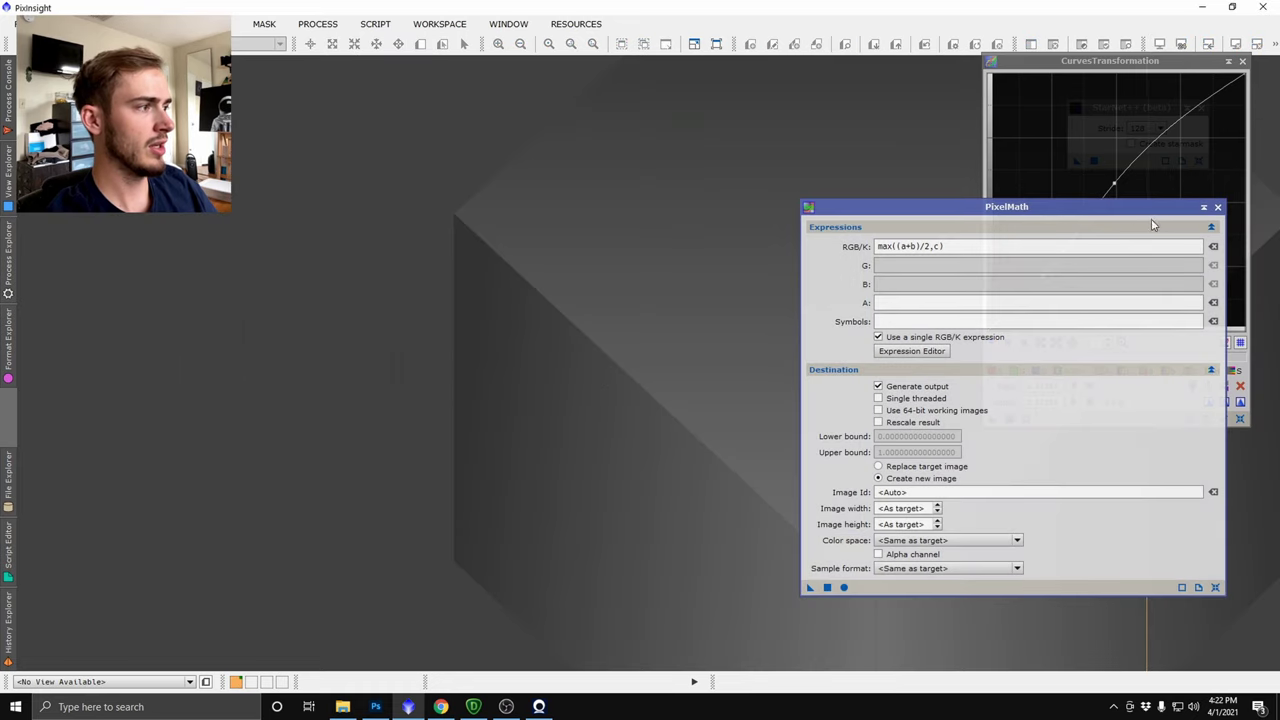
pyautogui.click(1217, 207)
pyautogui.doubleClick(530, 189)
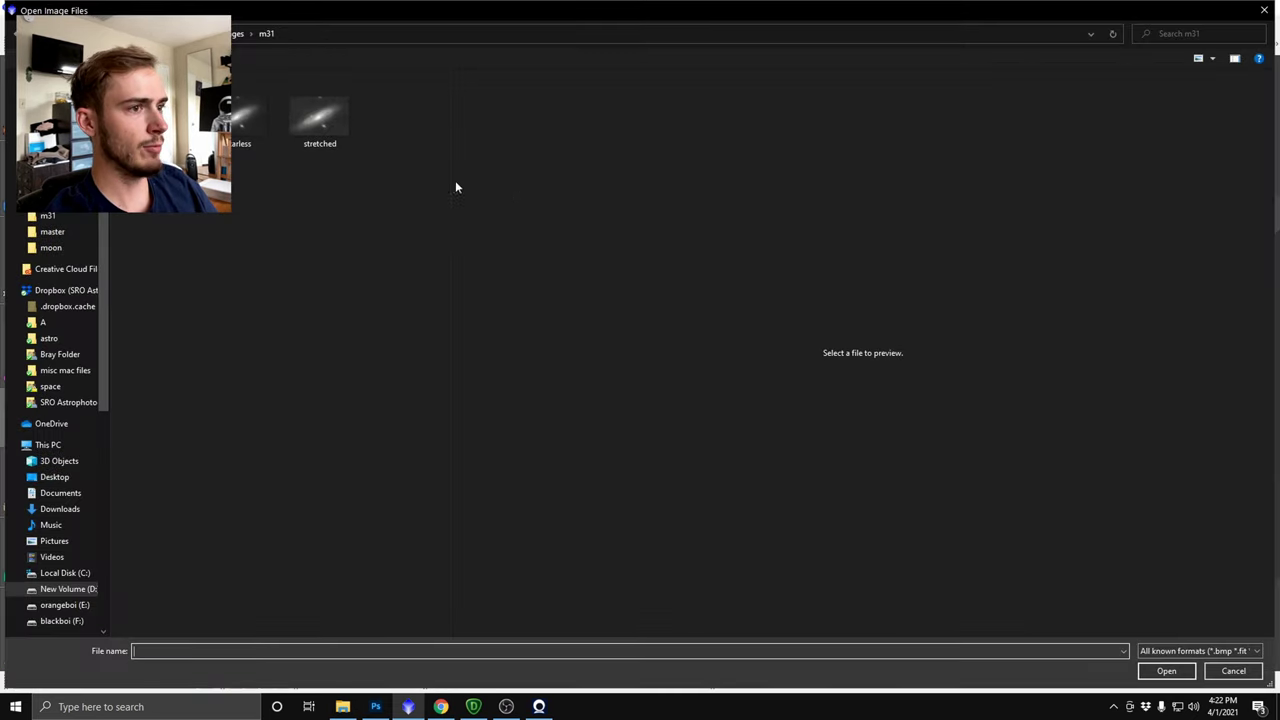
pyautogui.doubleClick(318, 125)
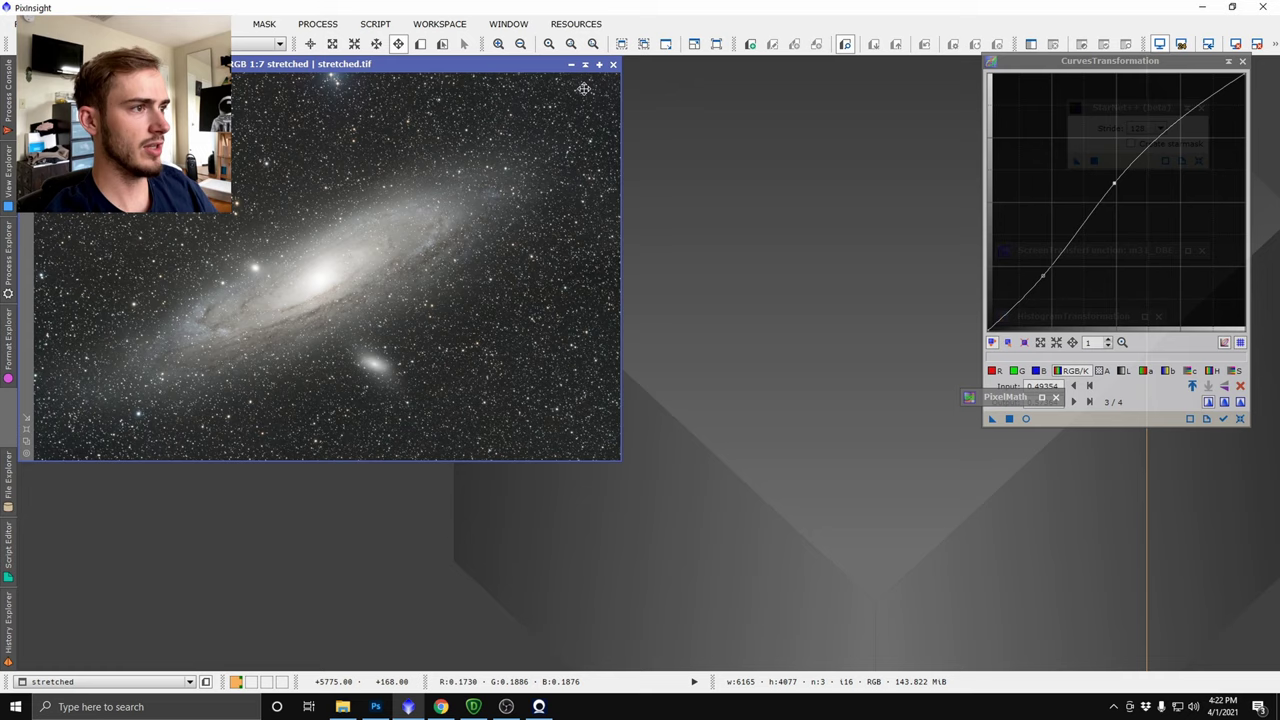
pyautogui.click(613, 64)
# - Open editing.tif from the m31 folder and maximize its image window
pyautogui.doubleClick(613, 112)
pyautogui.doubleClick(240, 125)
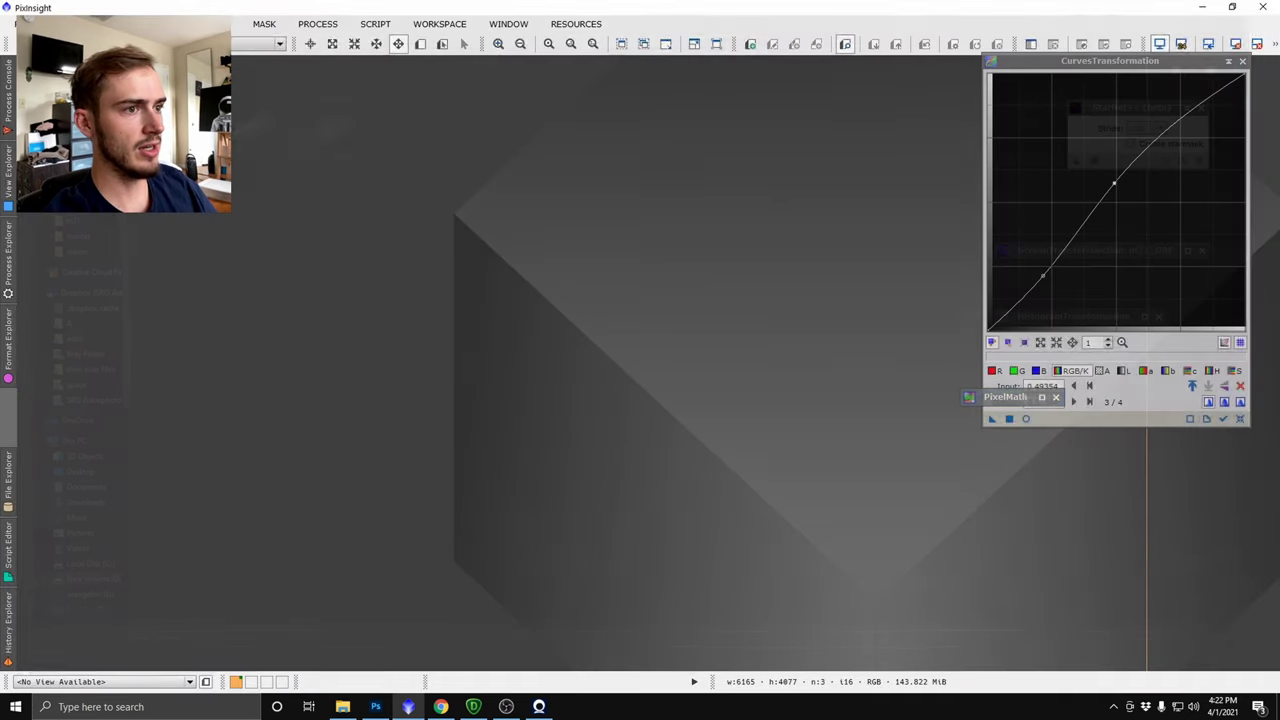
pyautogui.click(599, 65)
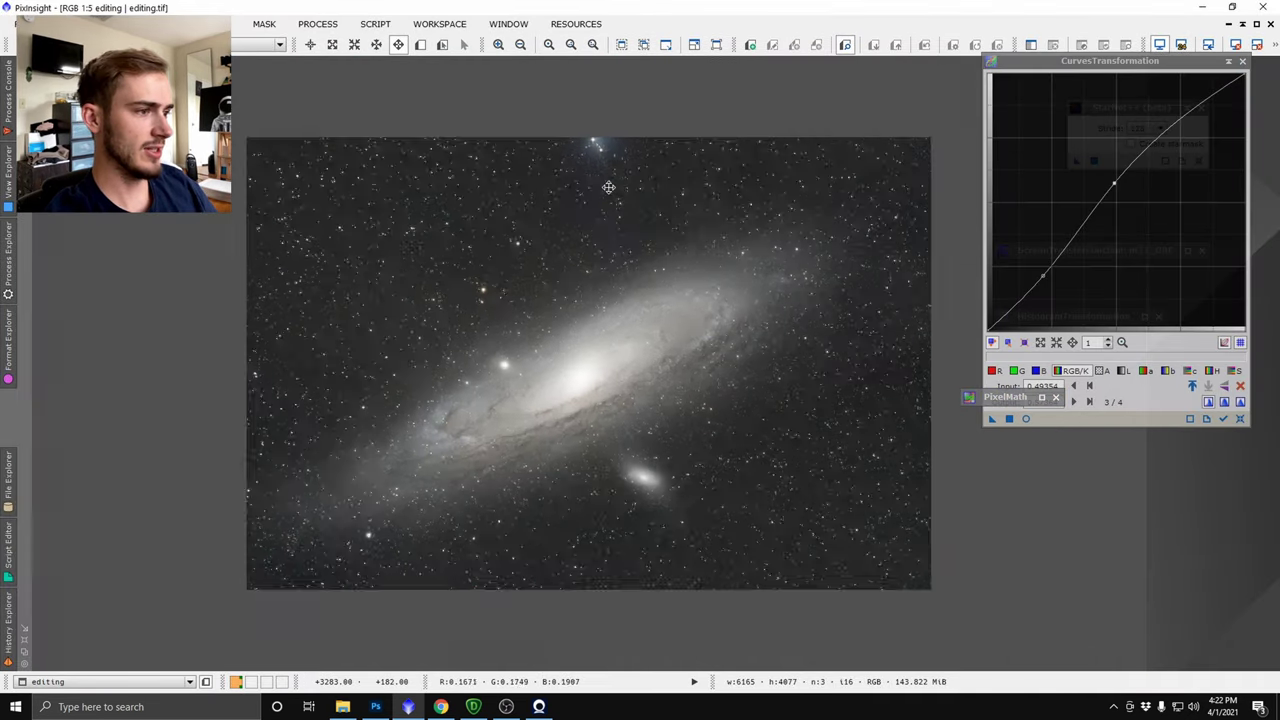
# - Extract the lightness channel of the editing image as a separate grayscale image and minimize its window
pyautogui.scroll(2, 609, 186)
pyautogui.scroll(2, 610, 181)
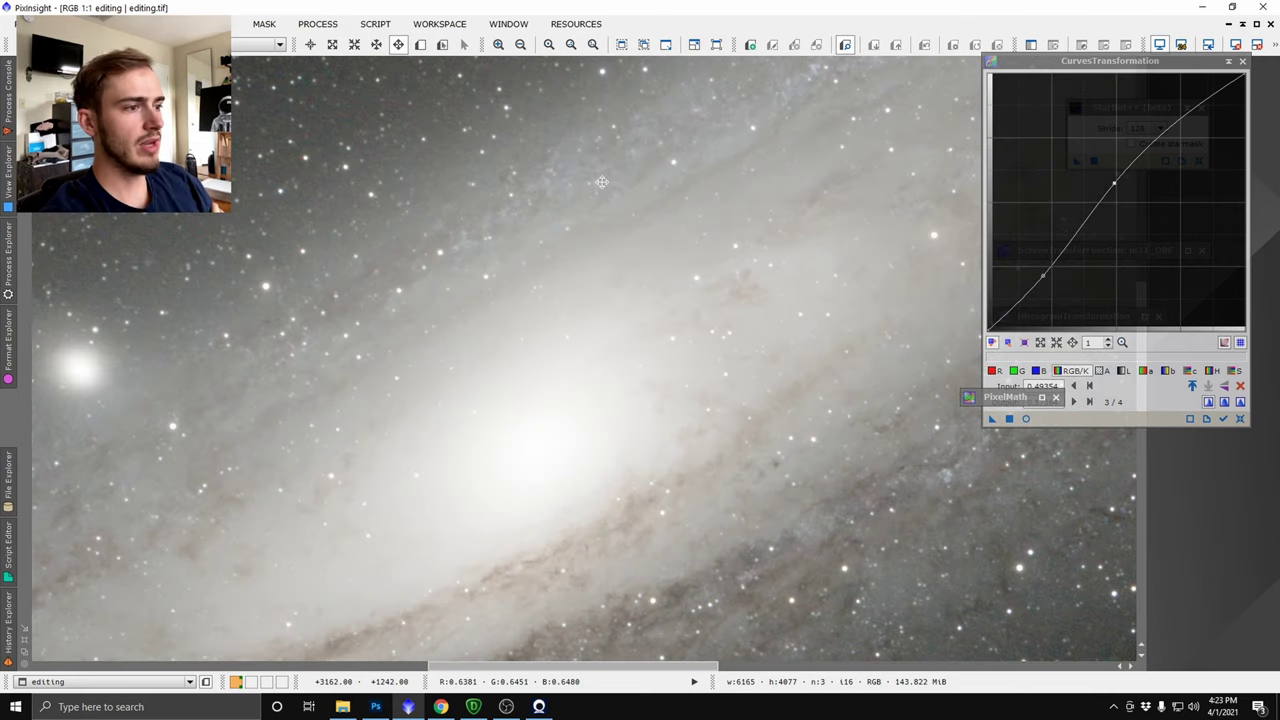
pyautogui.scroll(-4, 605, 181)
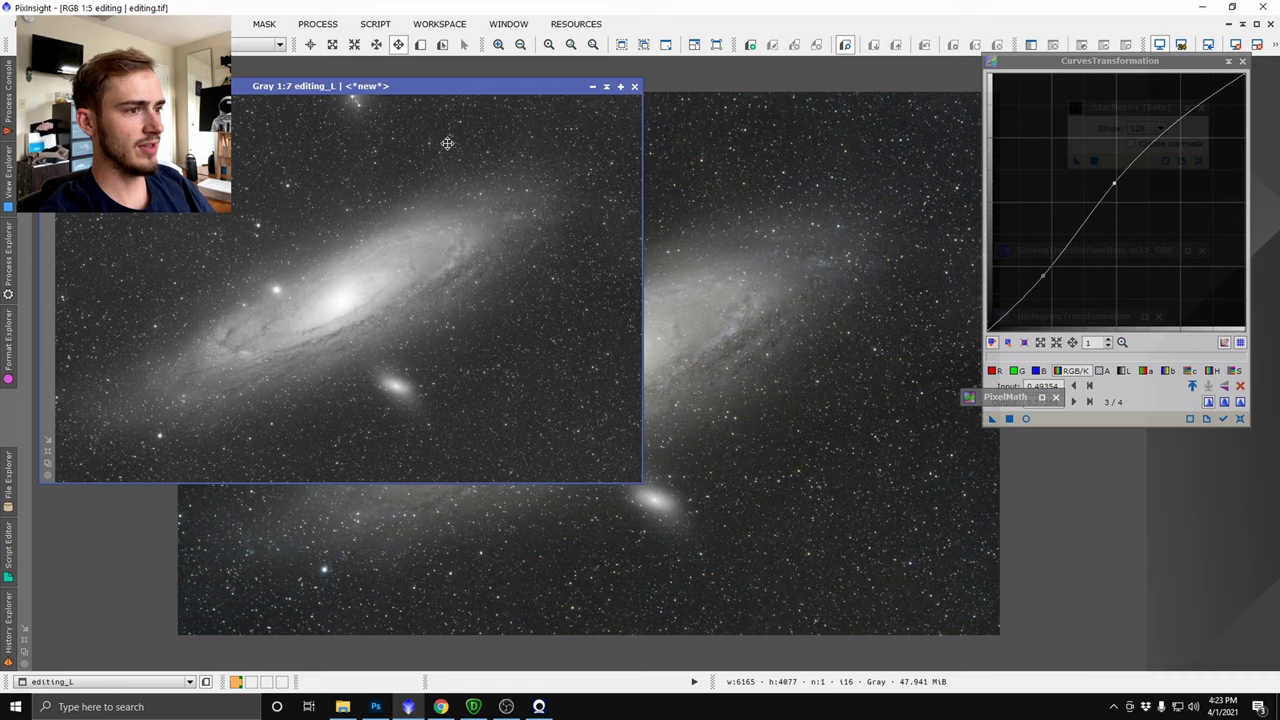
pyautogui.moveTo(545, 87); pyautogui.dragTo(577, 124)
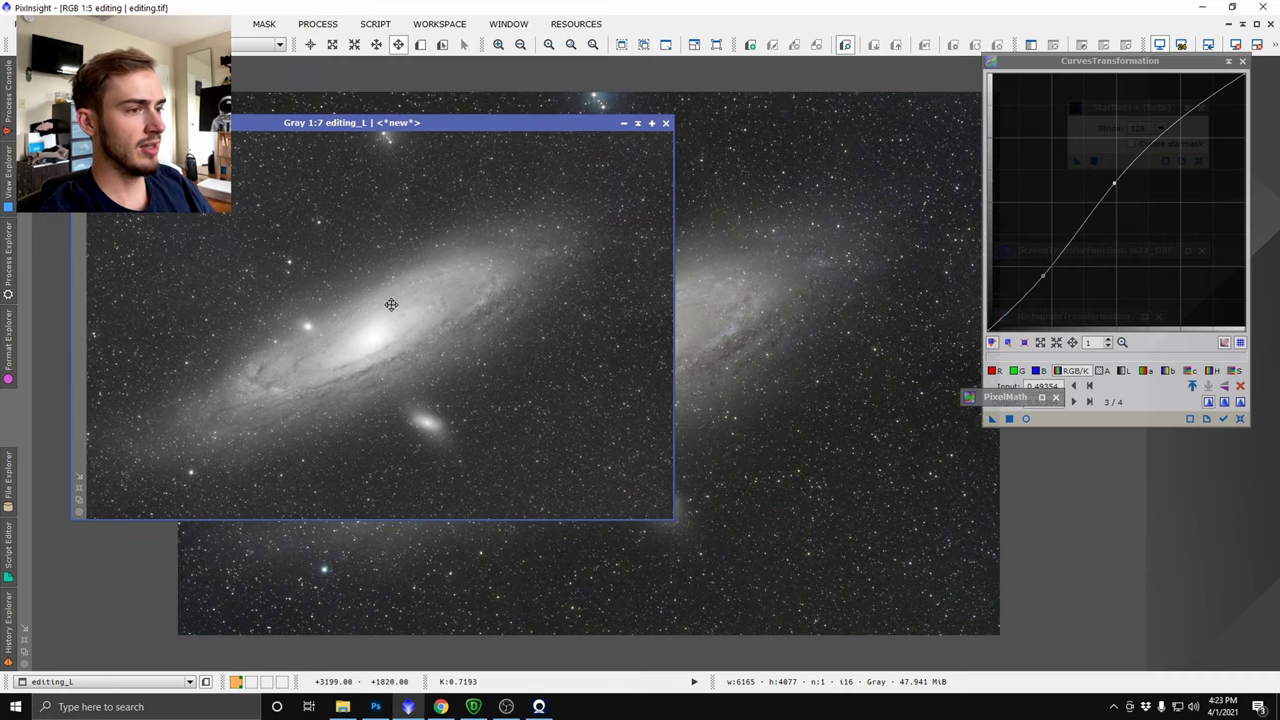
pyautogui.click(624, 123)
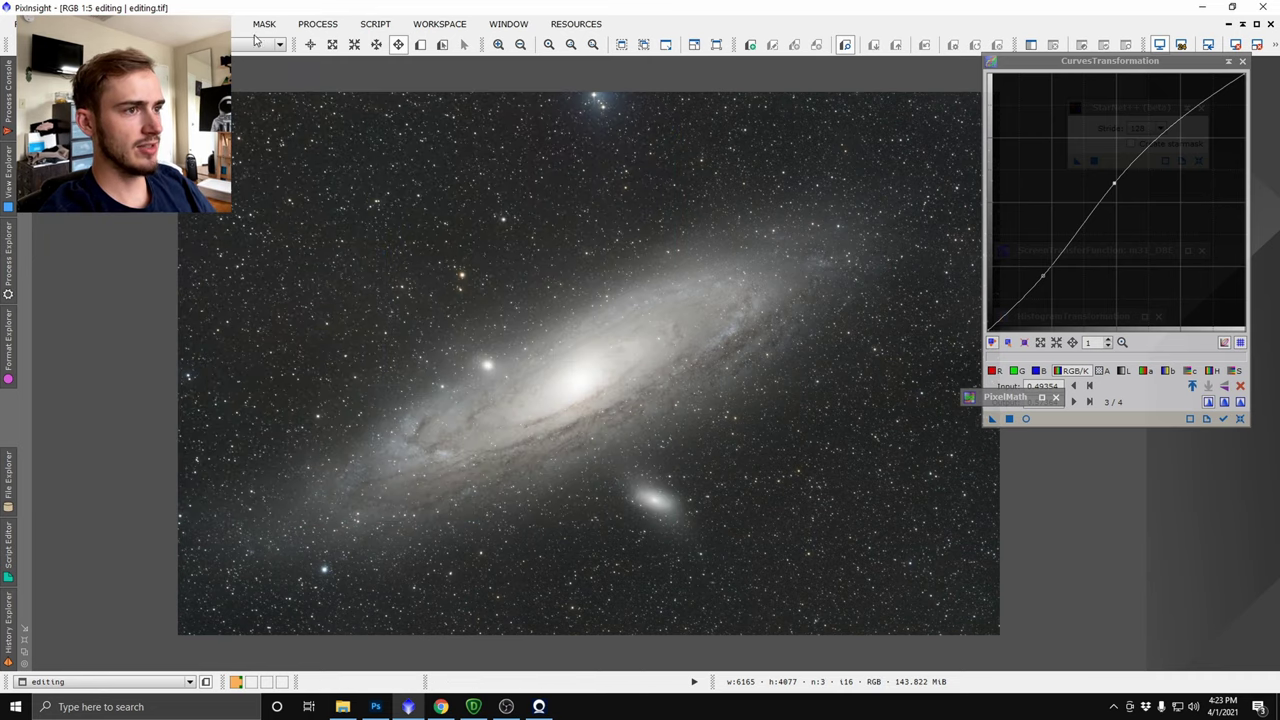
# - Apply editing_L as the mask on the editing image and hide the red mask overlay
pyautogui.click(263, 24)
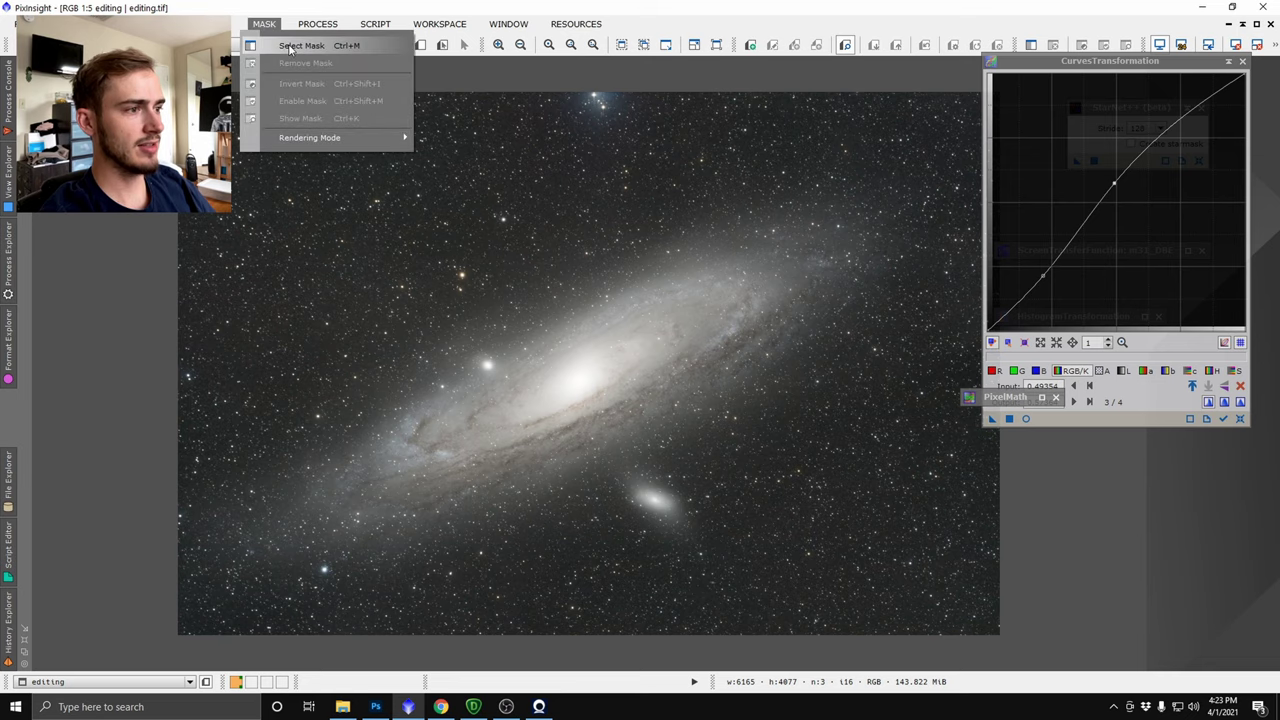
pyautogui.click(288, 46)
pyautogui.click(575, 346)
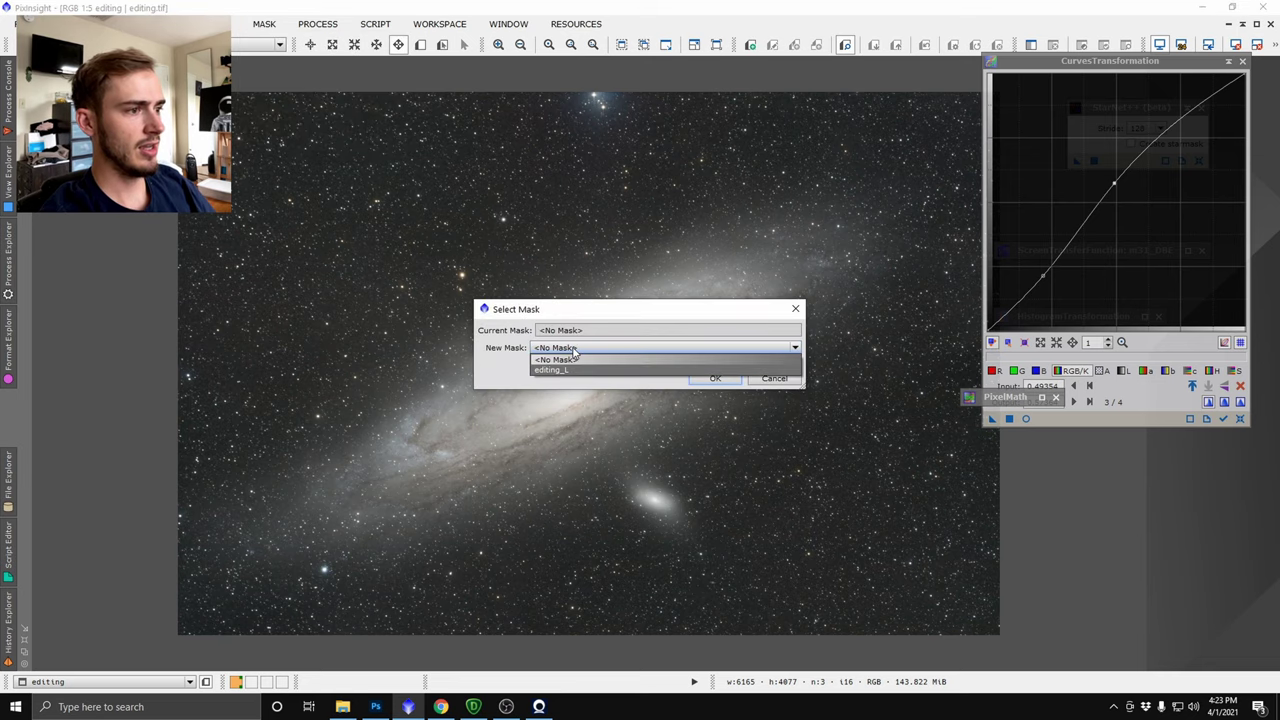
pyautogui.click(580, 371)
pyautogui.click(713, 378)
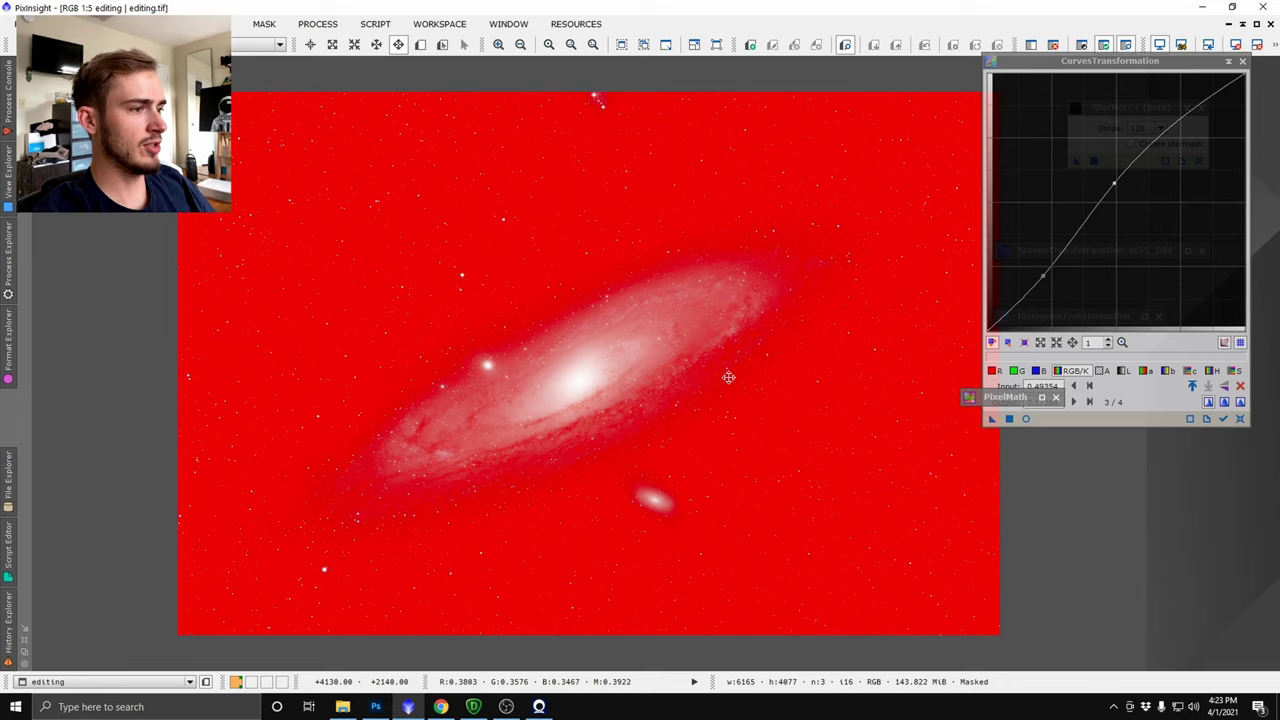
pyautogui.scroll(4, 643, 363)
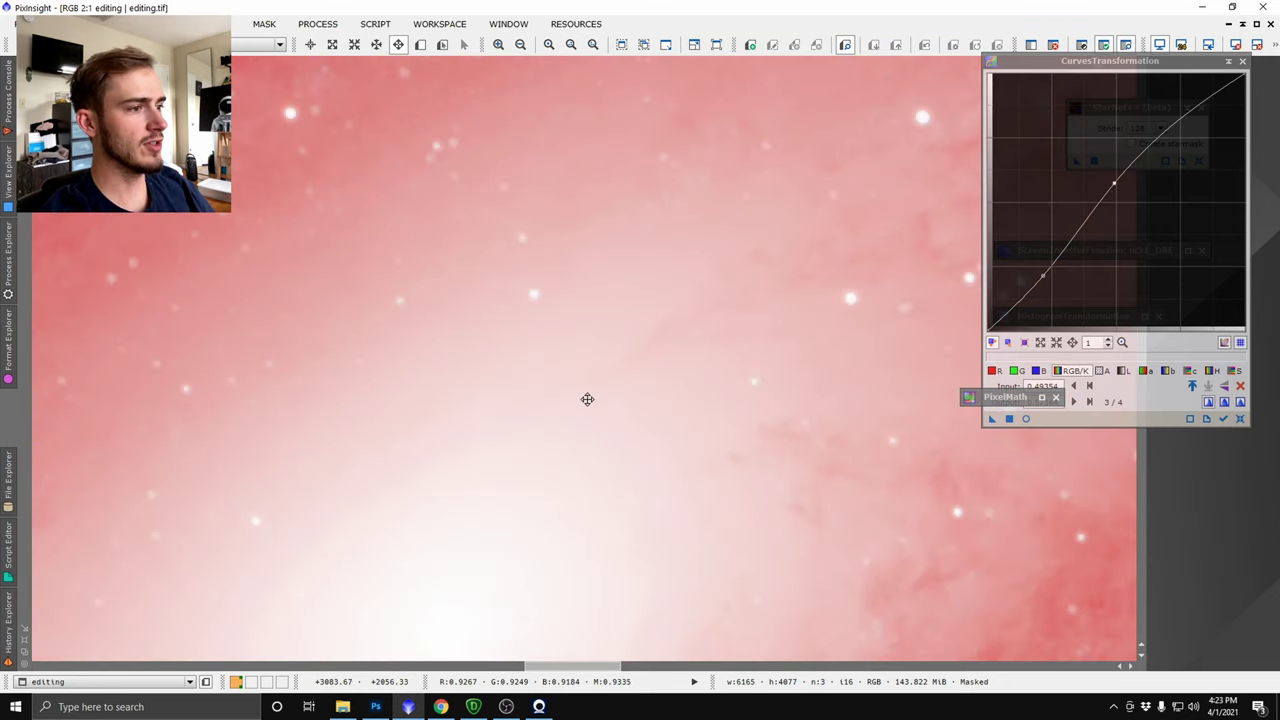
pyautogui.scroll(-4, 590, 397)
pyautogui.scroll(1, 658, 430)
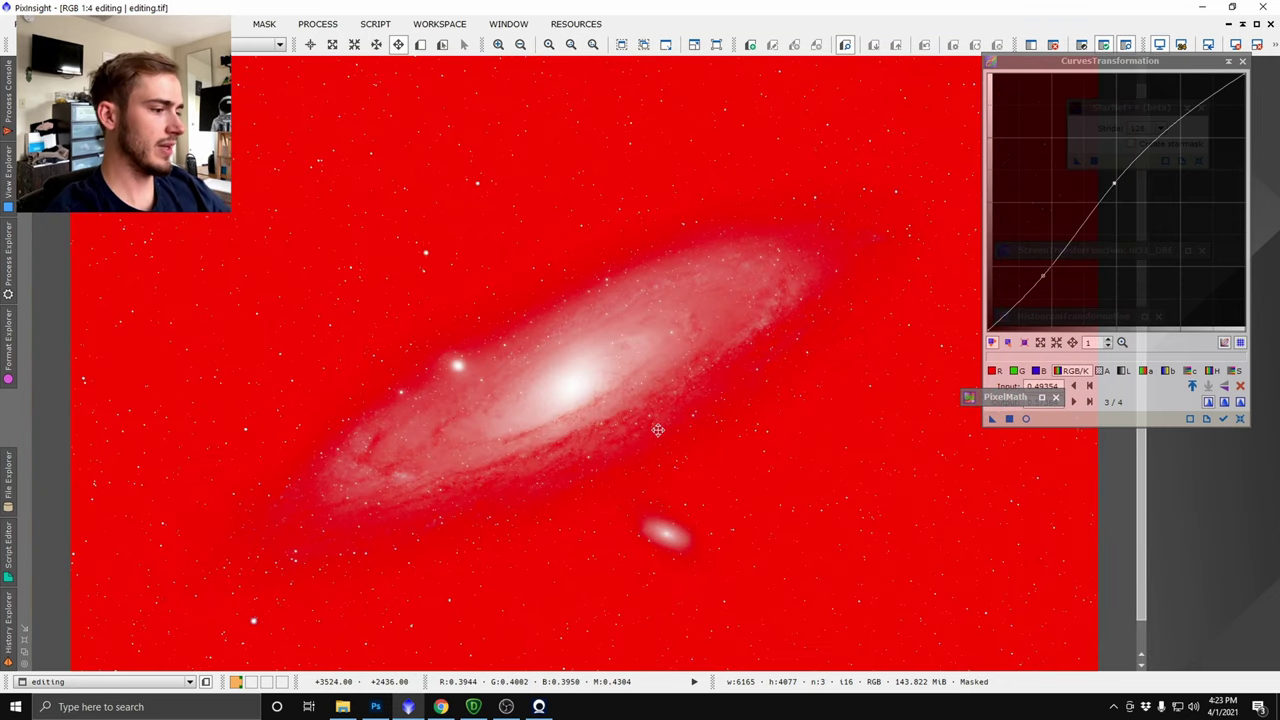
pyautogui.hotkey('ctrl', 'k')
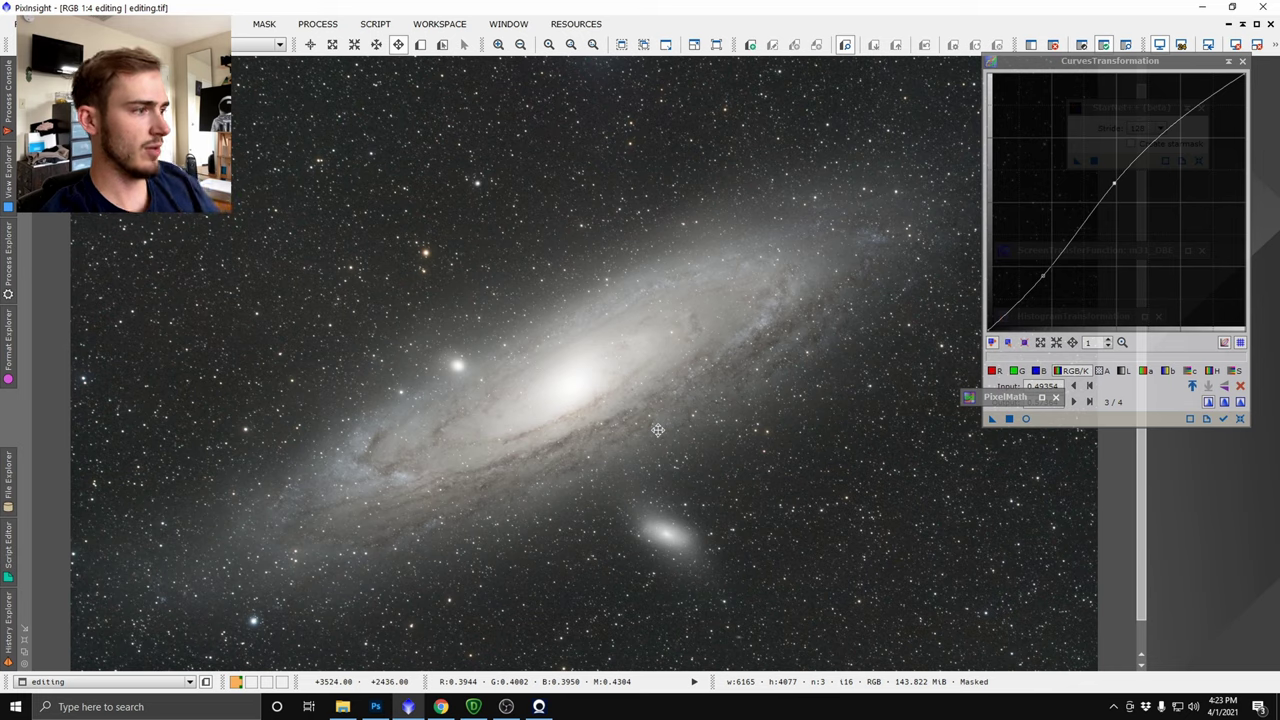
# - Start a CurvesTransformation real-time preview, reset the curves, and maximize the preview window
pyautogui.click(1025, 418)
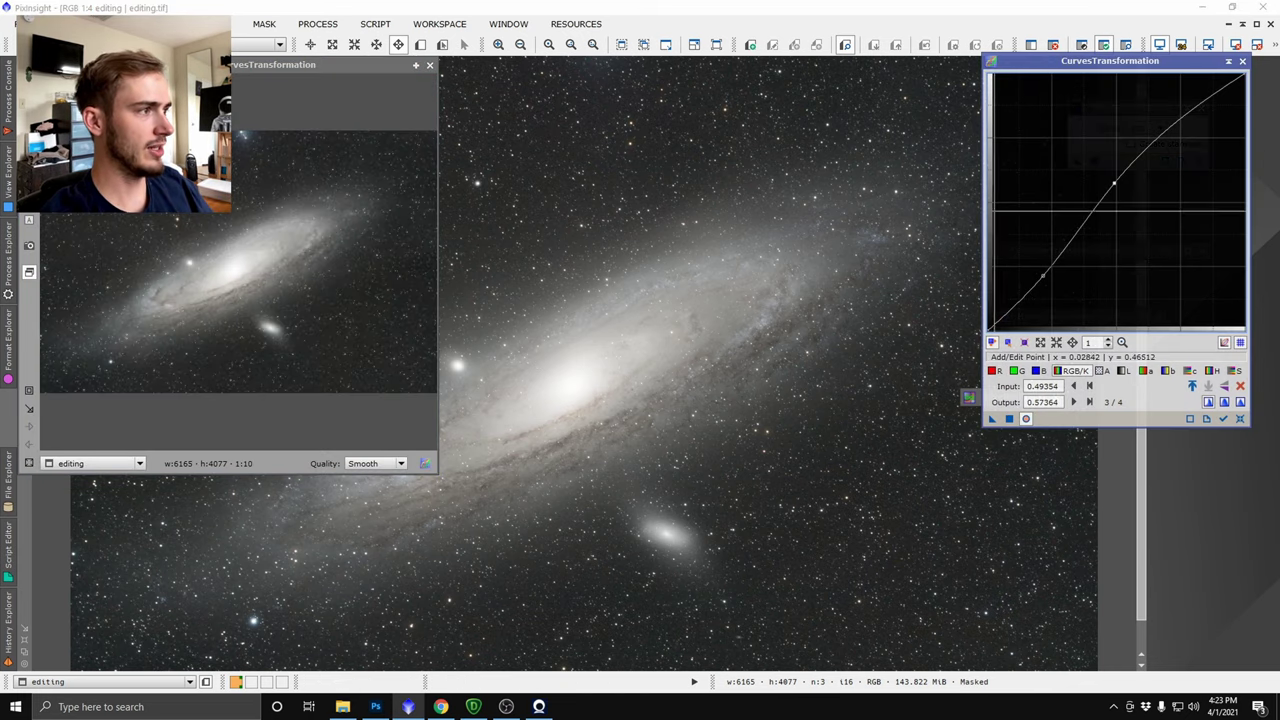
pyautogui.click(1240, 419)
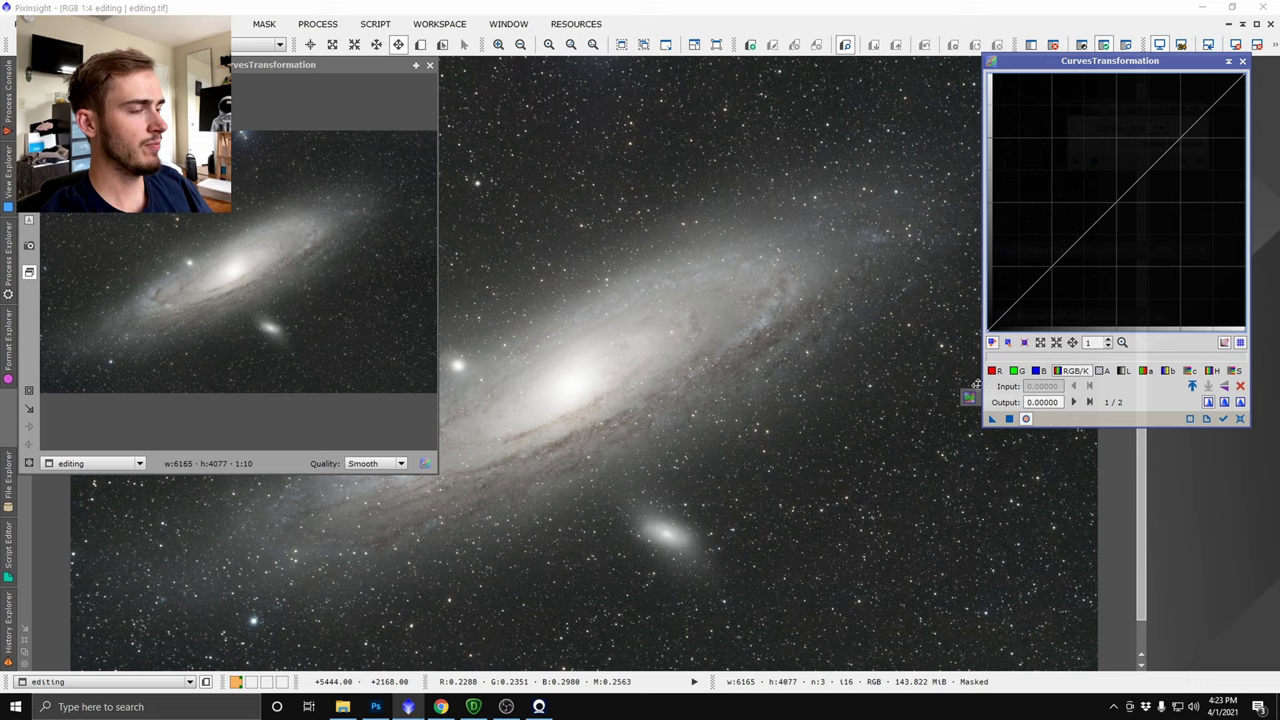
pyautogui.click(413, 70)
pyautogui.click(415, 67)
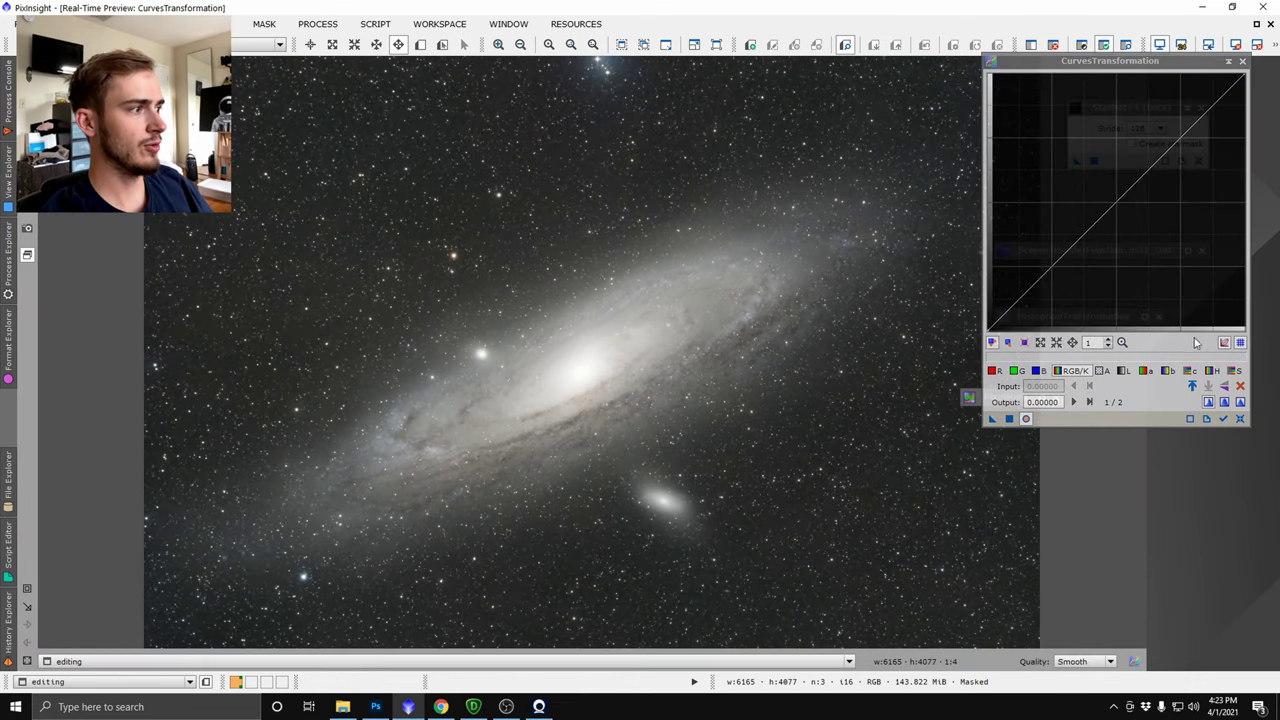
# - Raise the saturation curve to output 0.81912 at input 0.14987, apply it to the masked image, and close the preview
pyautogui.click(1237, 372)
pyautogui.moveTo(1052, 136); pyautogui.dragTo(1025, 121)
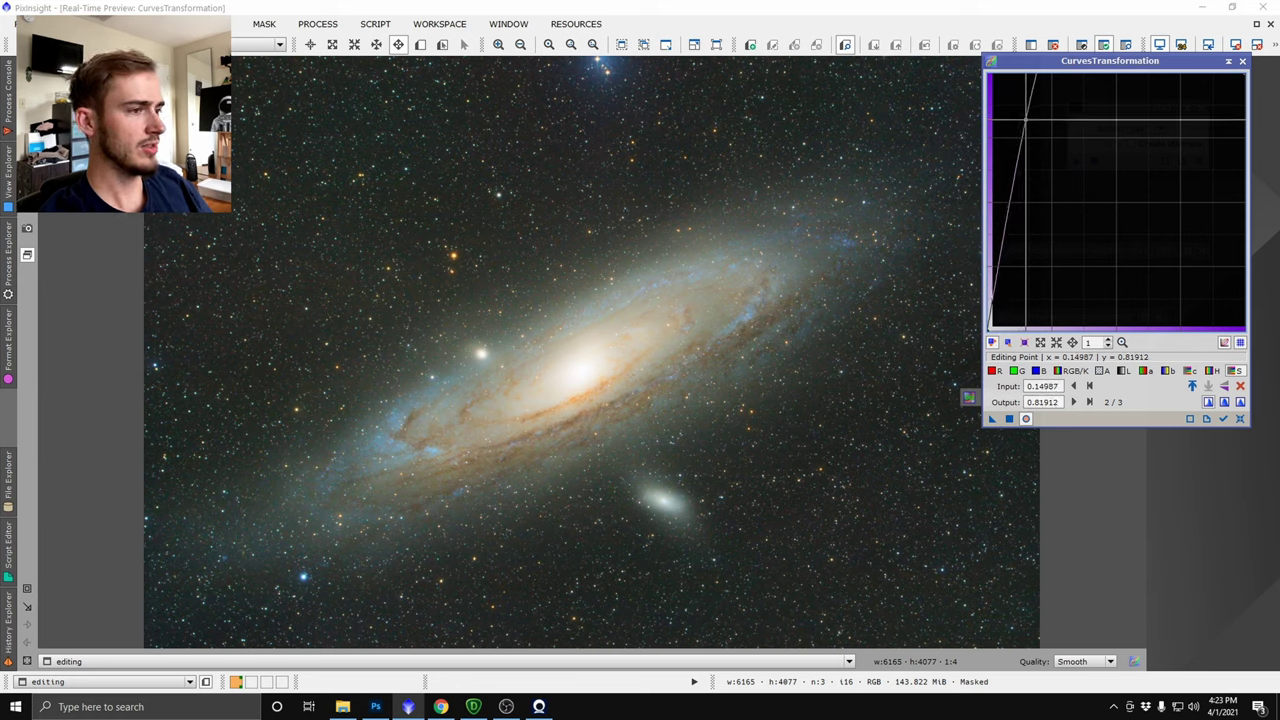
pyautogui.click(1009, 419)
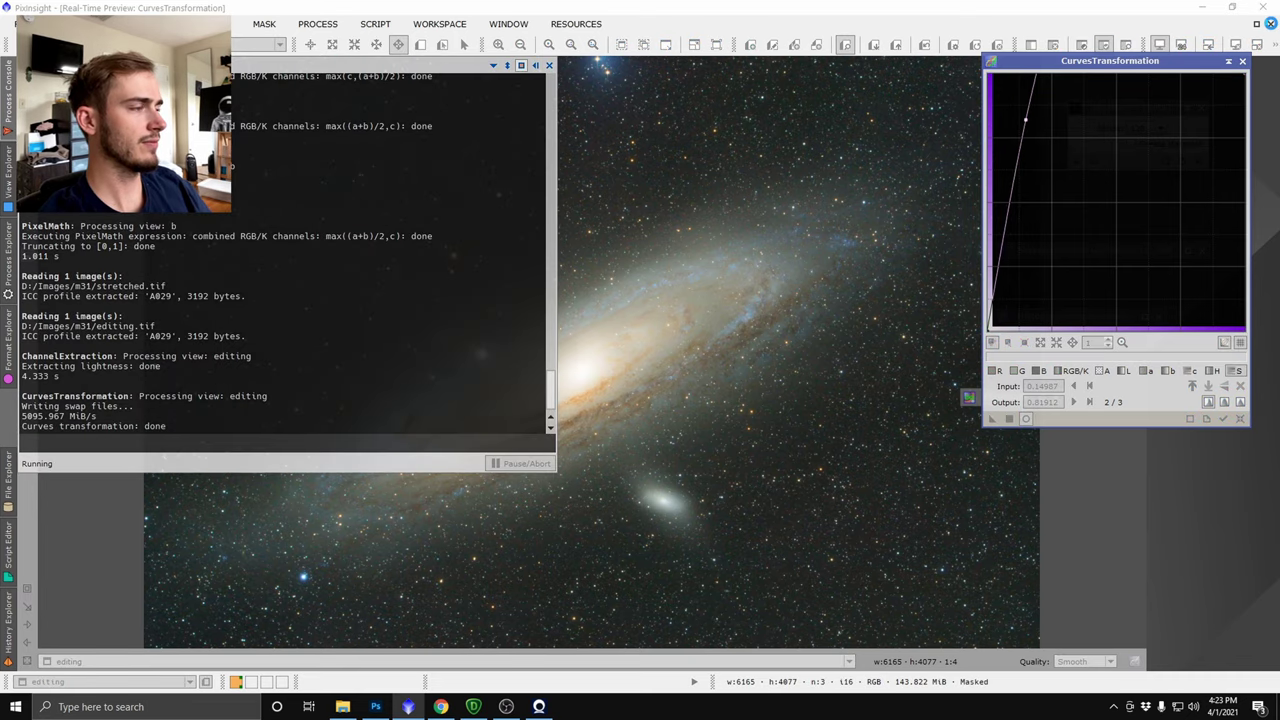
pyautogui.click(1270, 24)
pyautogui.scroll(3, 716, 172)
pyautogui.scroll(-1, 722, 197)
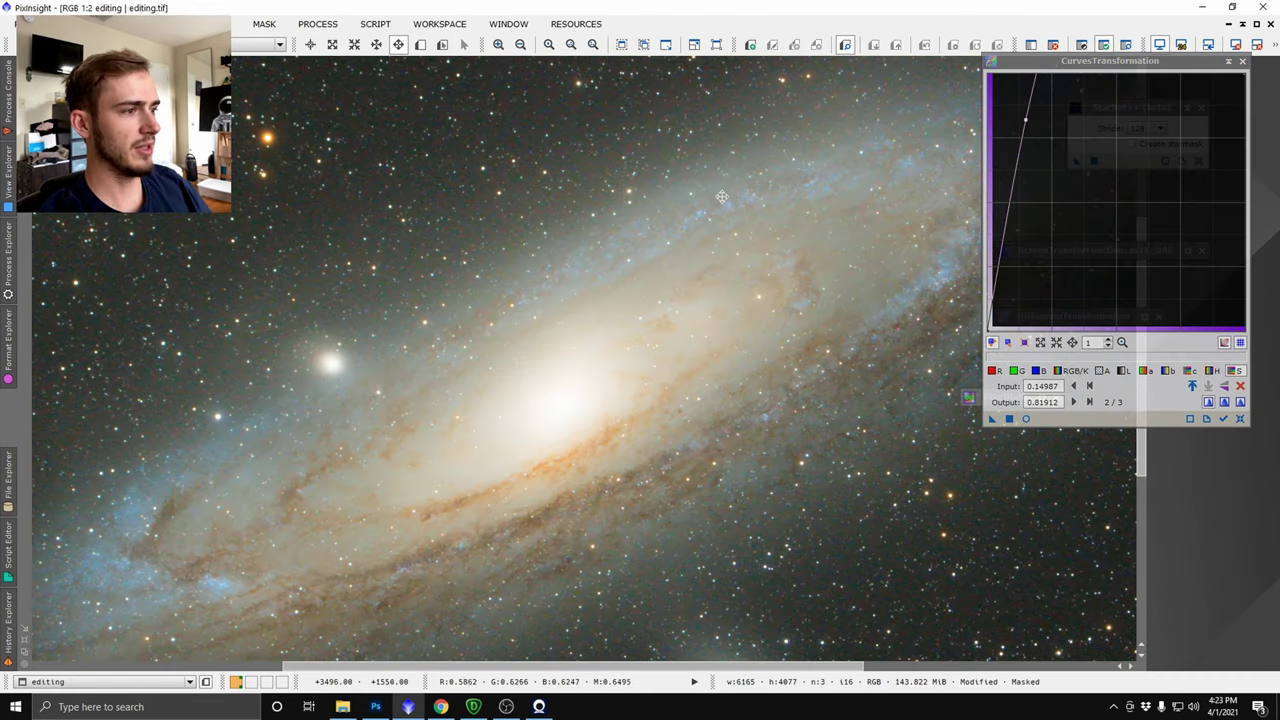
pyautogui.scroll(2, 770, 194)
pyautogui.scroll(-5, 770, 194)
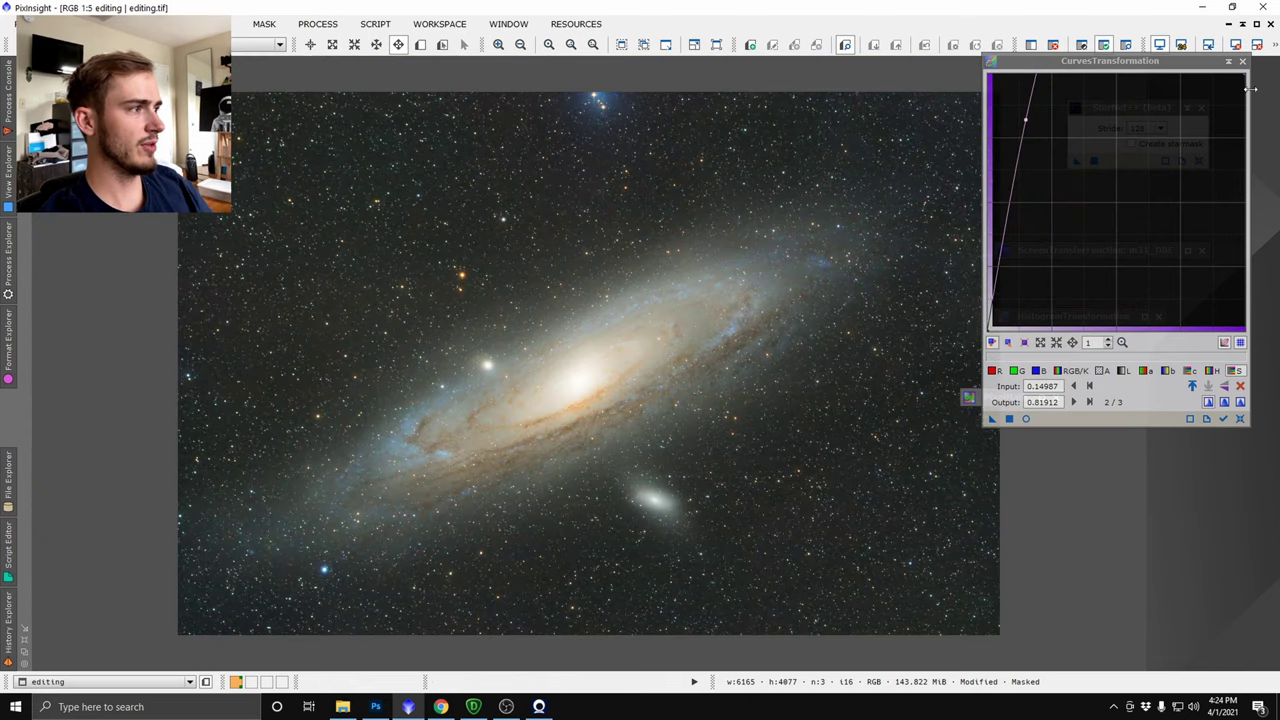
# - Collapse CurvesTransformation, bring up SCNR, and remove green from the masked image with the amount set to 0.63
pyautogui.click(1230, 62)
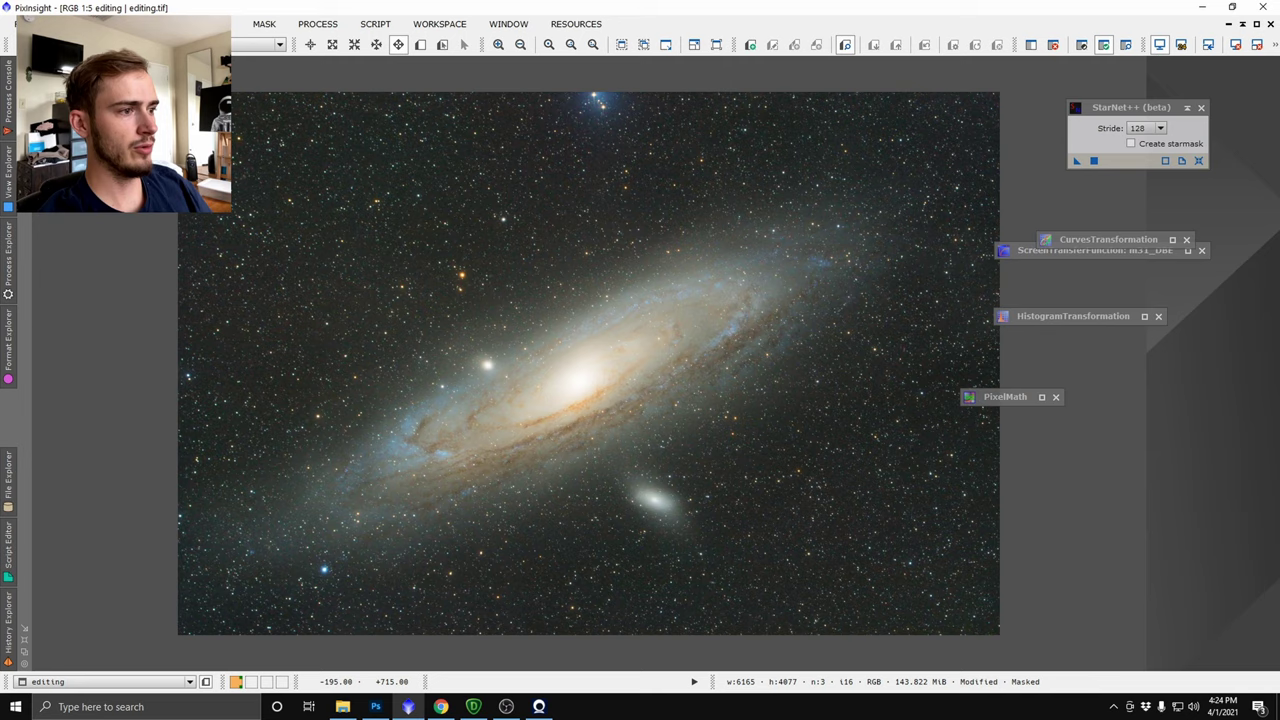
pyautogui.click(317, 23)
pyautogui.moveTo(355, 44)
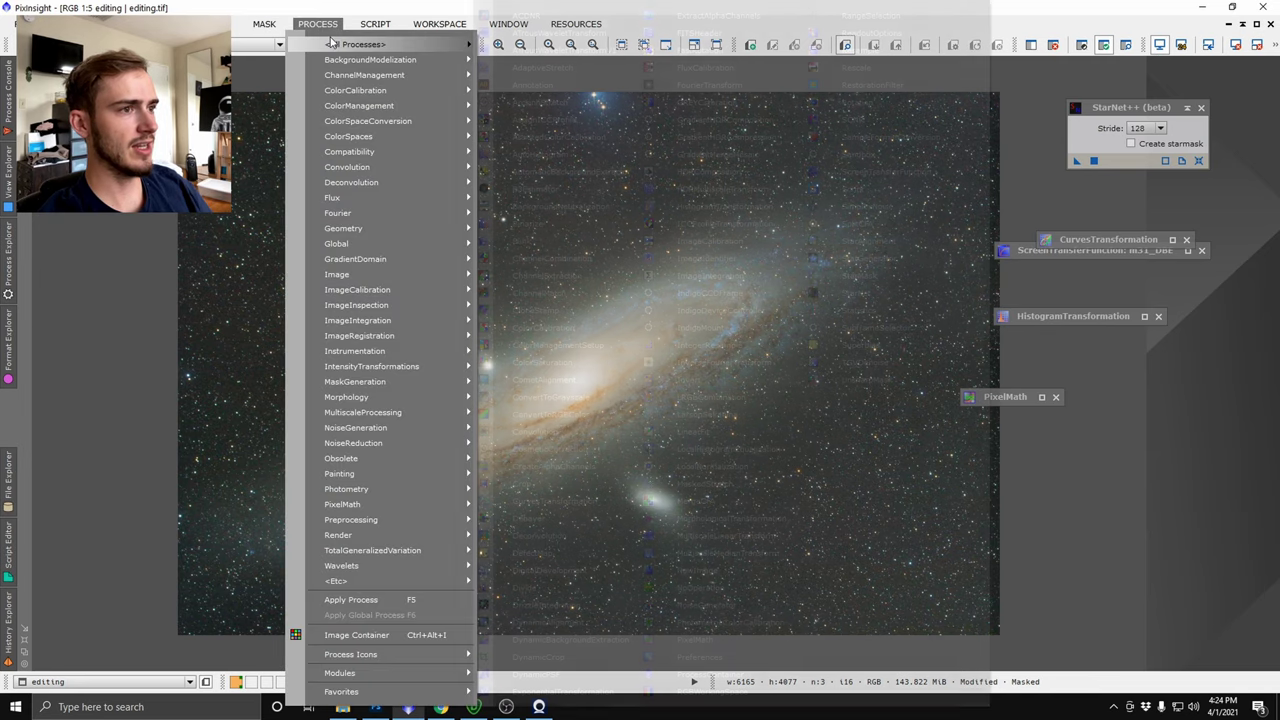
pyautogui.click(855, 119)
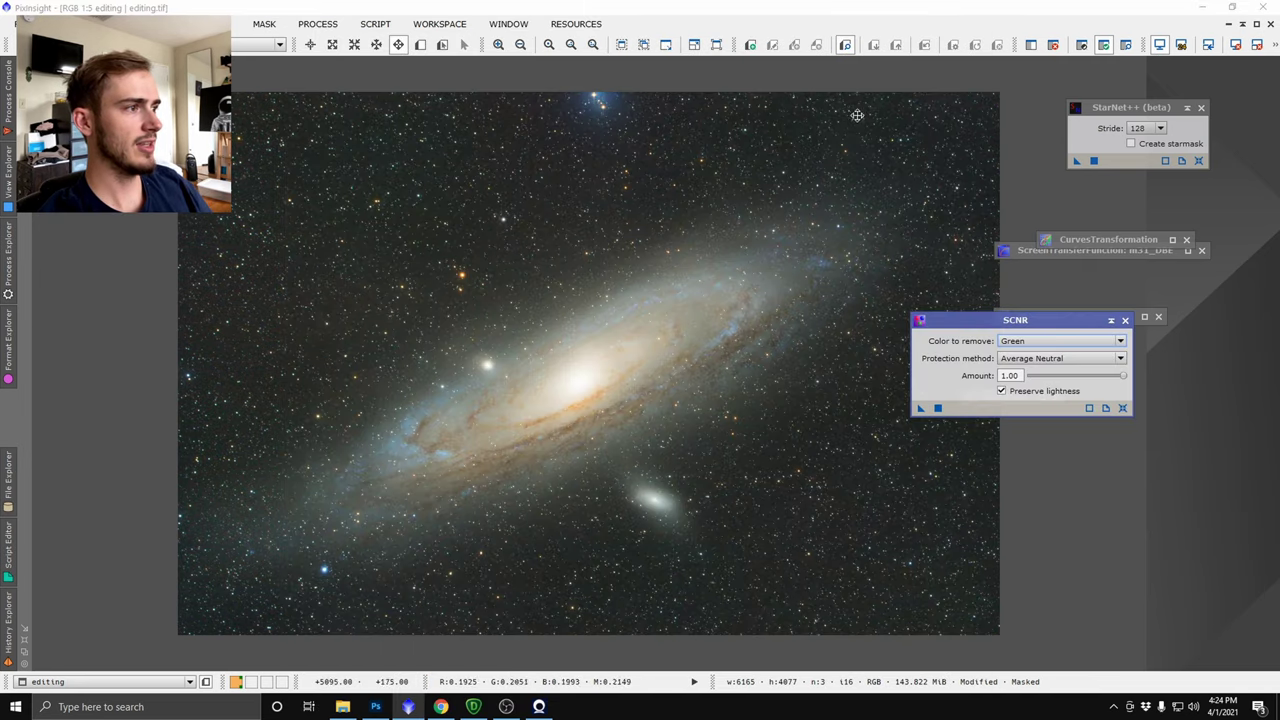
pyautogui.moveTo(1124, 377); pyautogui.dragTo(1096, 380)
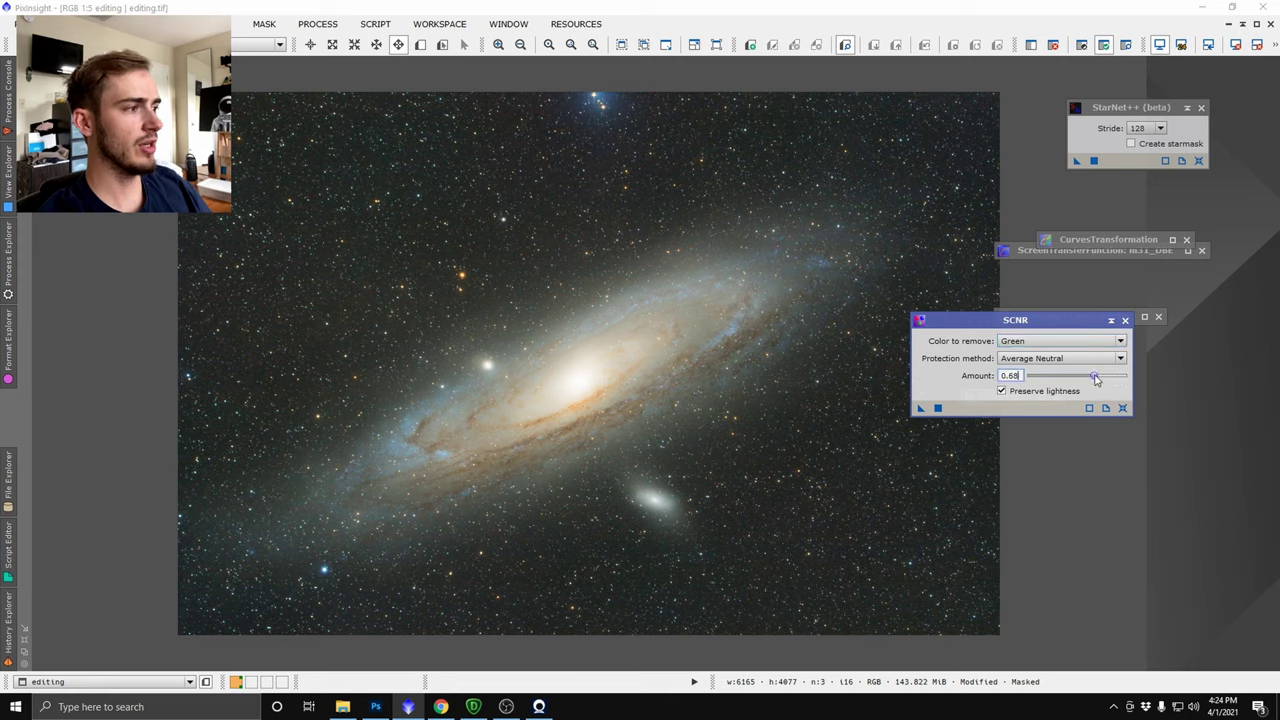
pyautogui.click(938, 407)
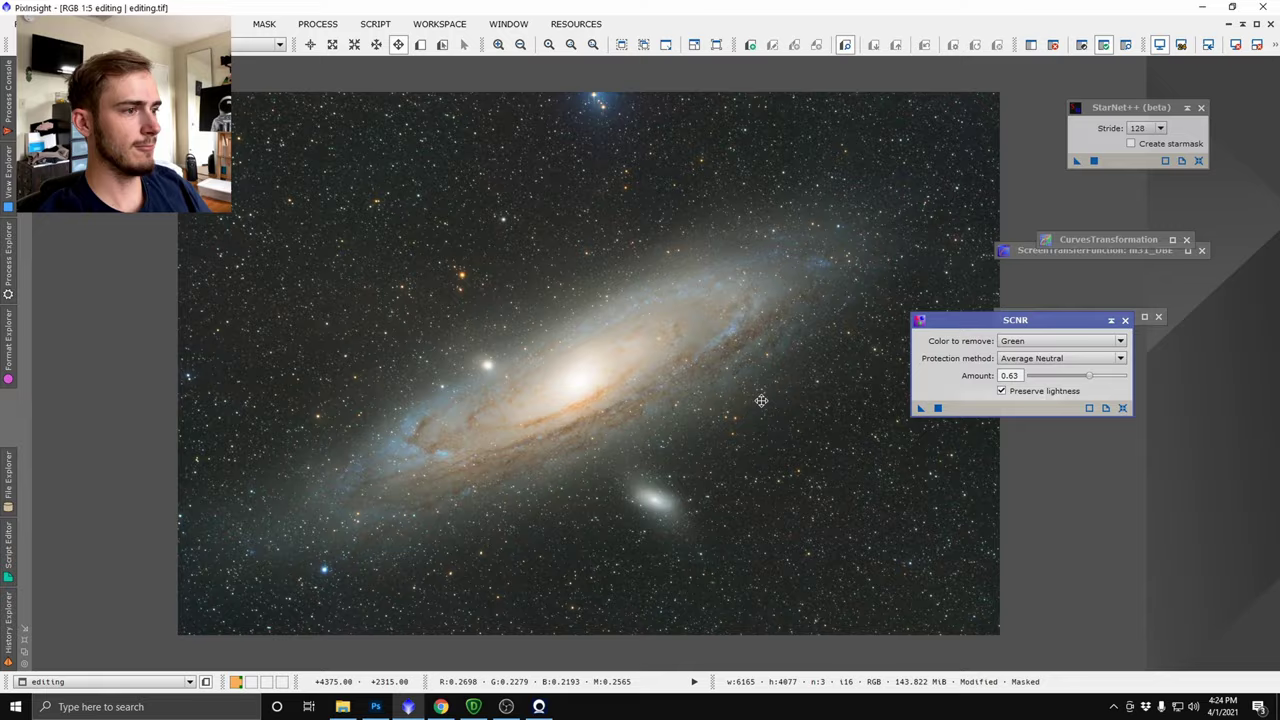
pyautogui.scroll(3, 752, 398)
pyautogui.scroll(-3, 752, 398)
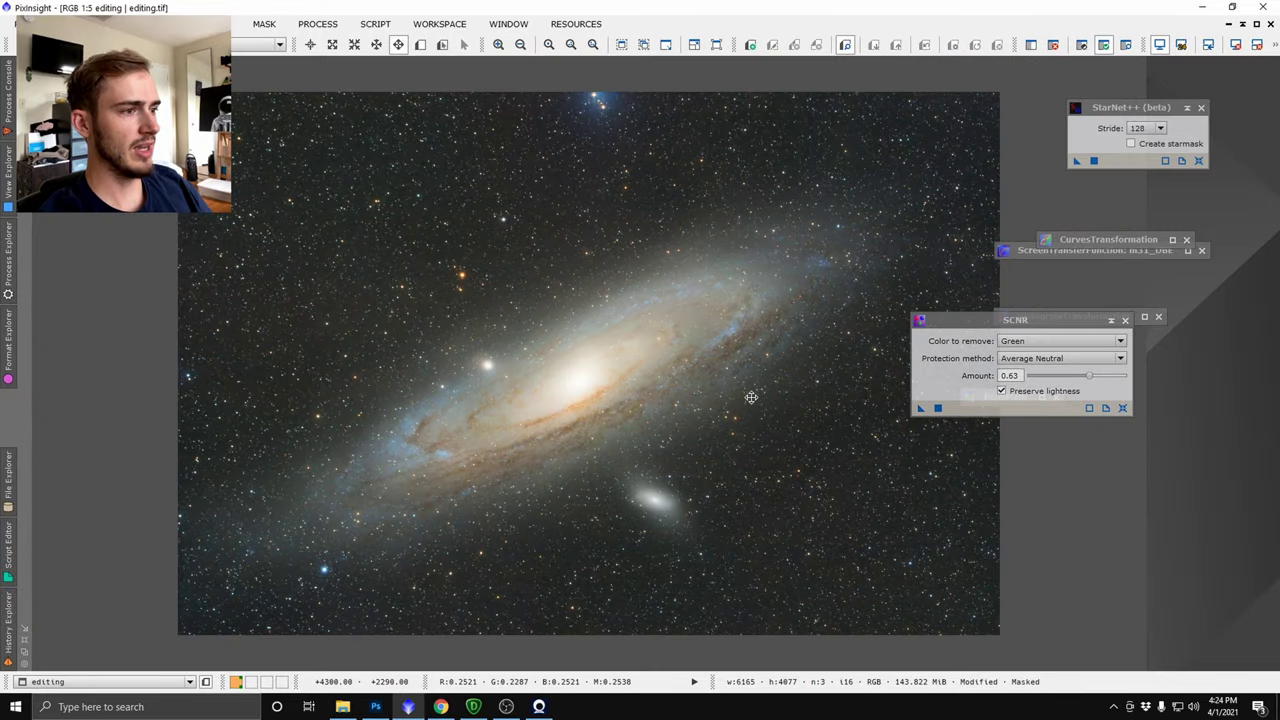
# - Remove the mask from the image and apply SCNR green removal to the whole image at amount 0.70
pyautogui.click(264, 23)
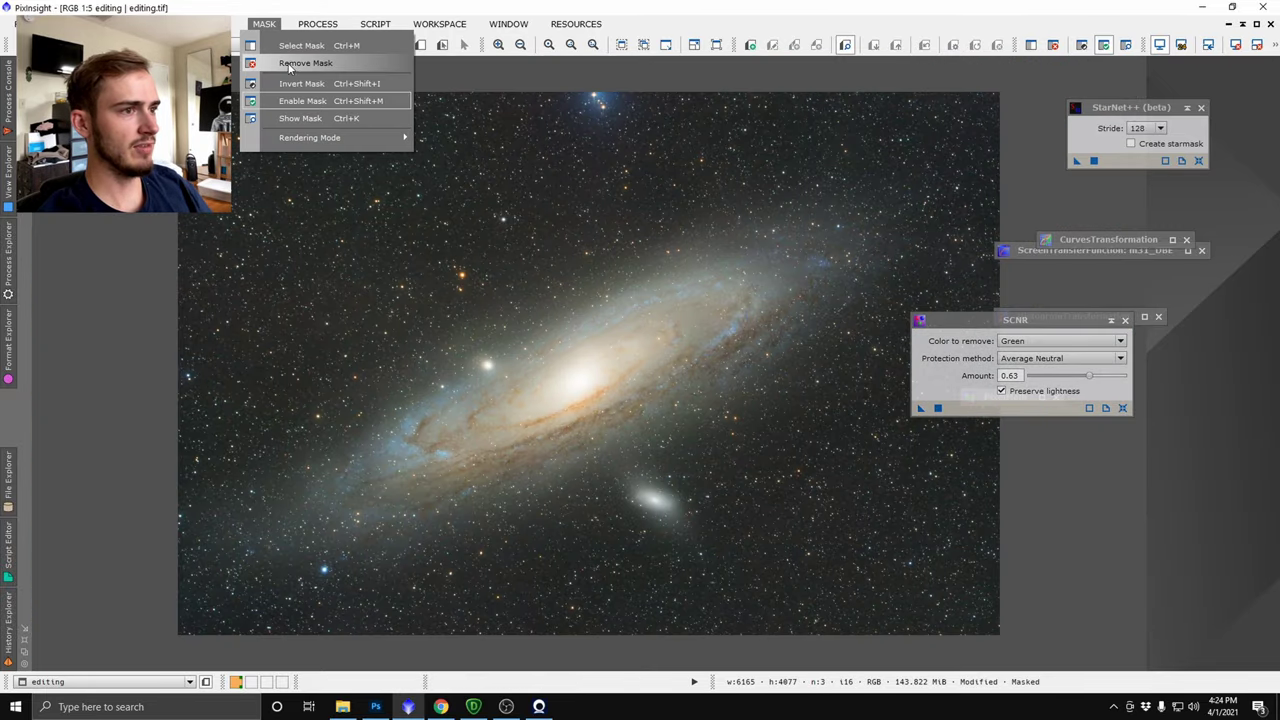
pyautogui.click(303, 63)
pyautogui.moveTo(1088, 378); pyautogui.dragTo(1094, 378)
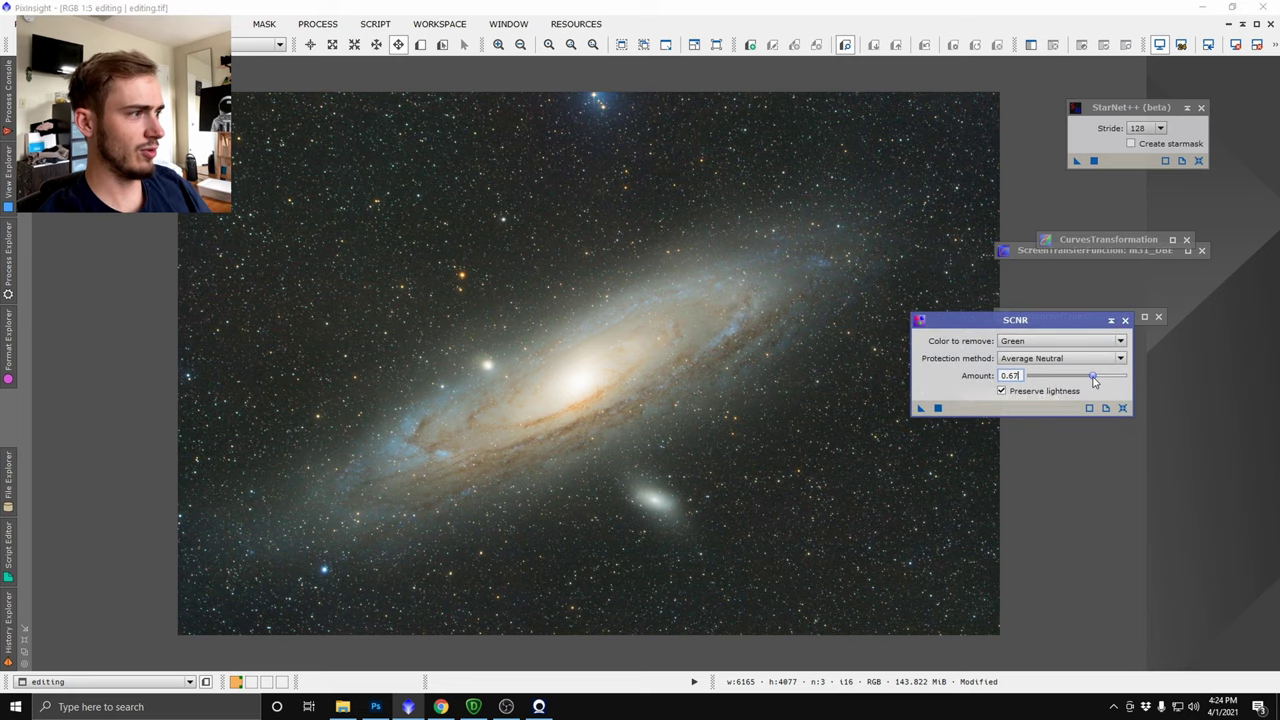
pyautogui.click(937, 408)
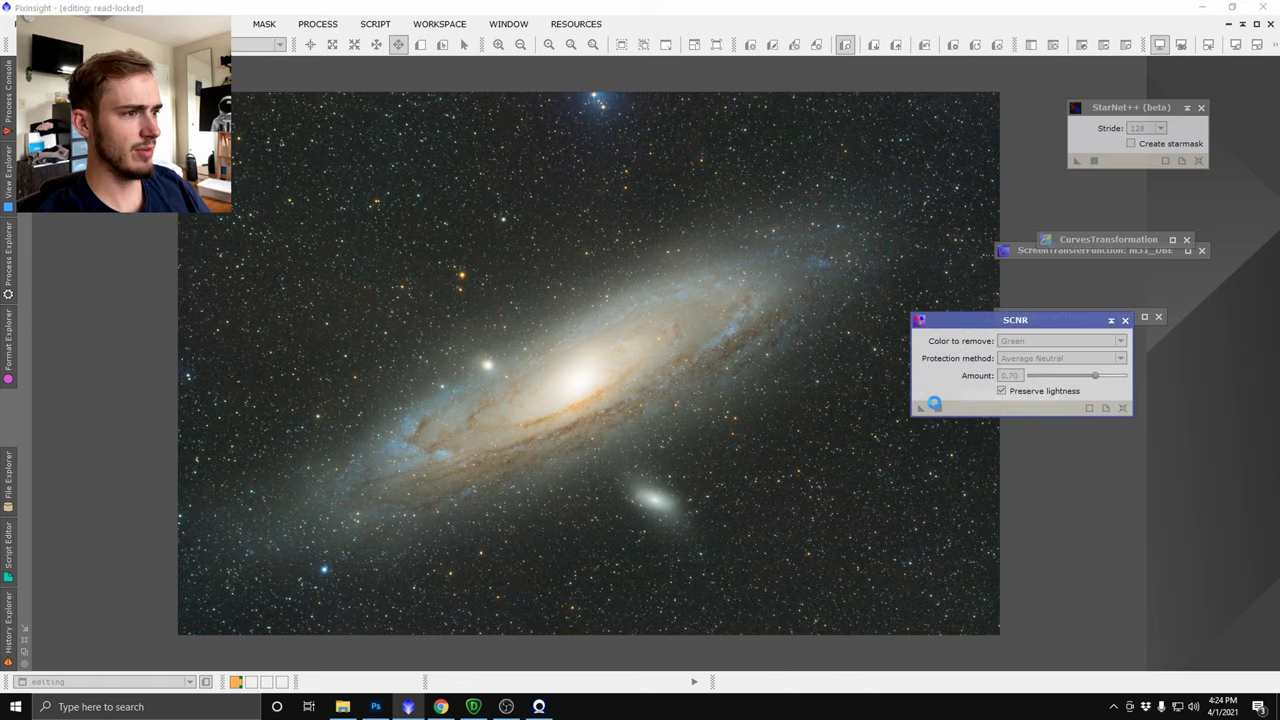
pyautogui.scroll(2, 720, 401)
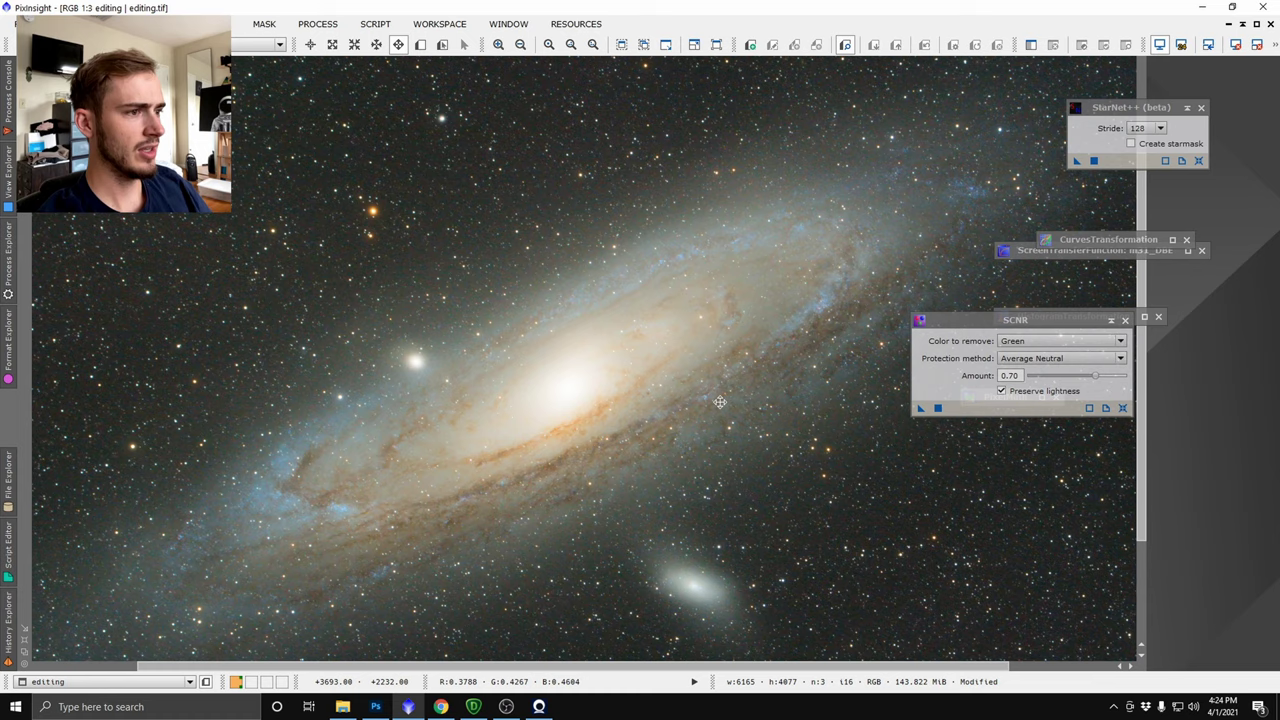
pyautogui.scroll(-2, 720, 401)
# - Set the SCNR amount to 0.58 and apply the green removal to the image again
pyautogui.click(1092, 378)
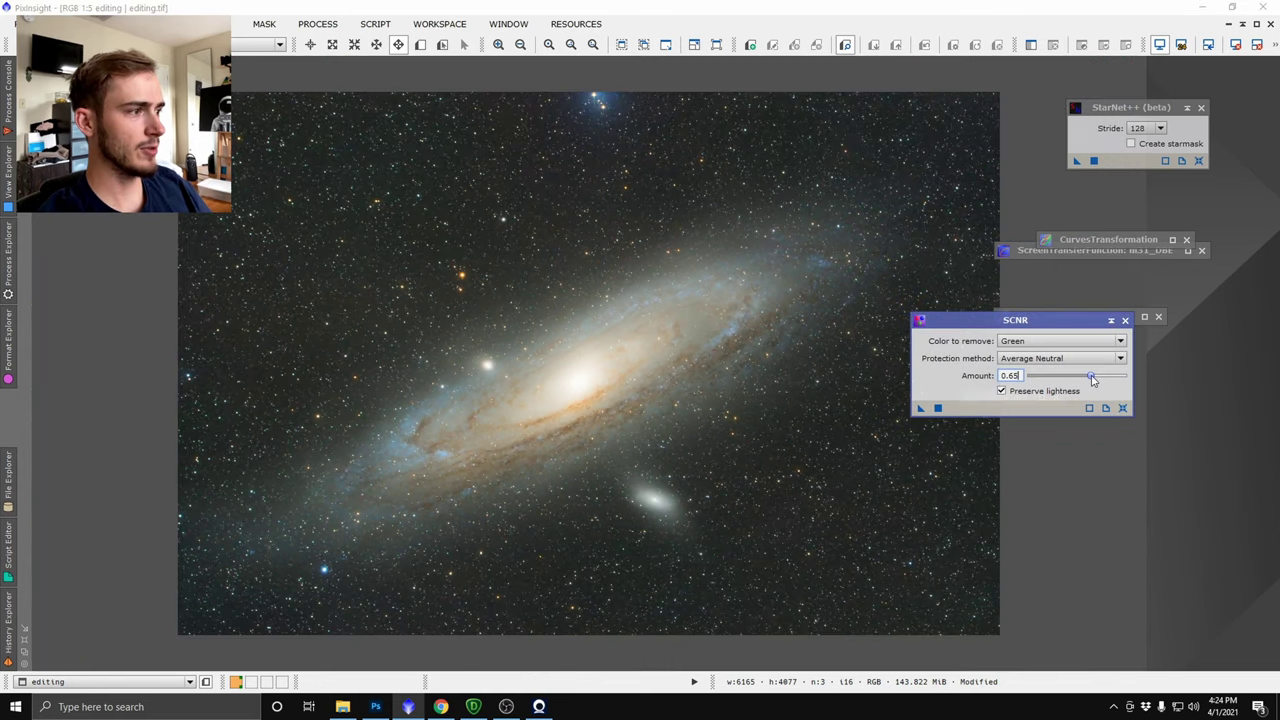
pyautogui.write('0.58')
pyautogui.click(937, 408)
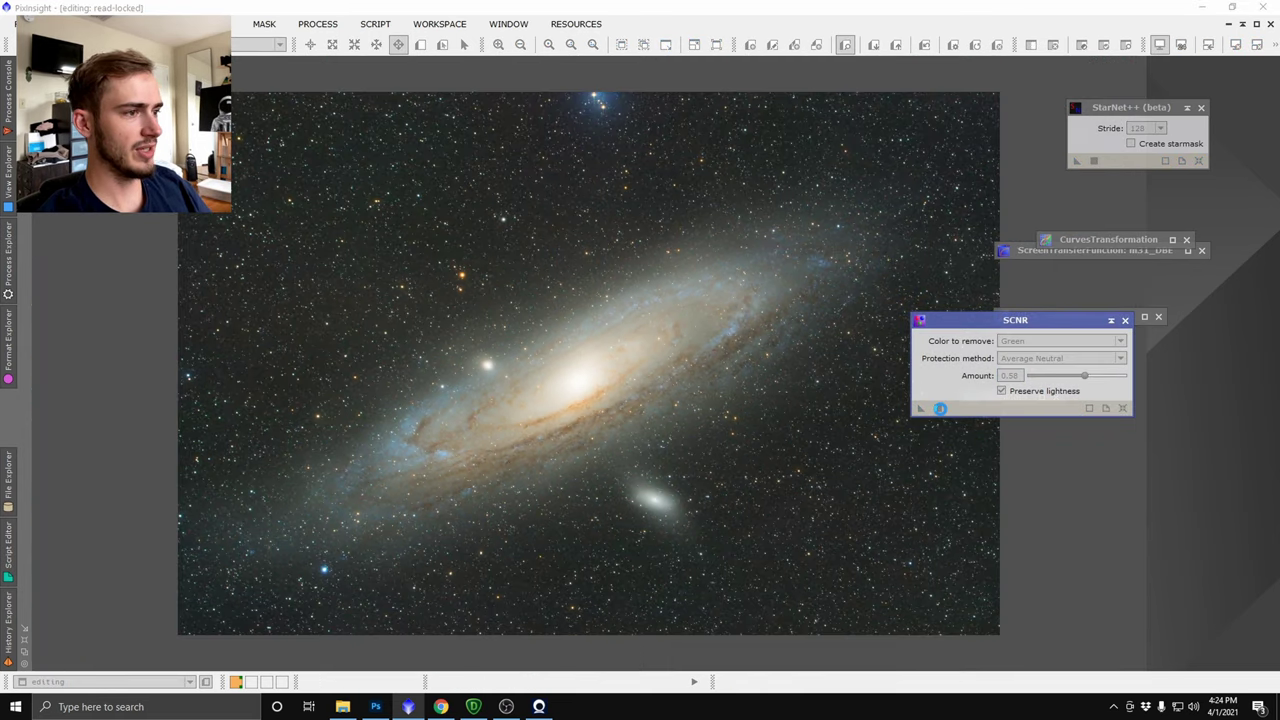
# - Examine the galaxy's core, dust lanes, and surrounding stars up close to check color and noise
pyautogui.scroll(3, 770, 446)
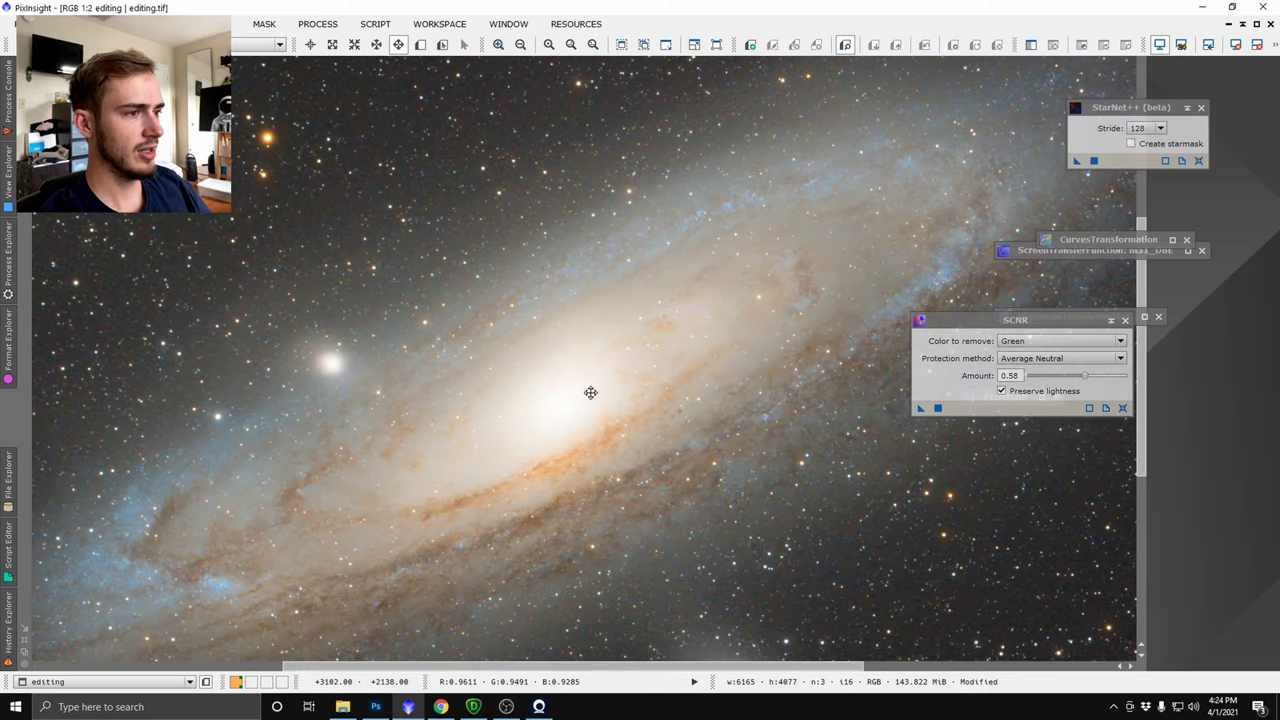
pyautogui.scroll(1, 590, 392)
pyautogui.moveTo(491, 343); pyautogui.dragTo(725, 490)
pyautogui.scroll(1, 717, 480)
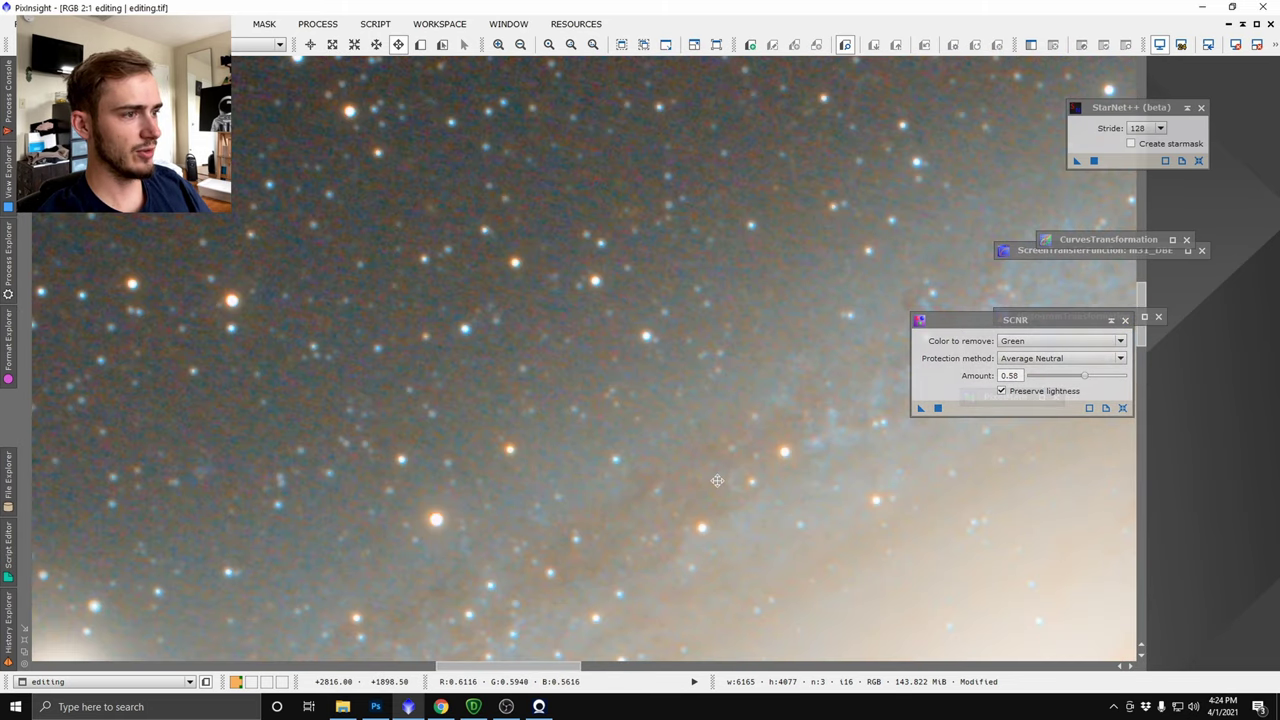
pyautogui.scroll(-2, 748, 511)
pyautogui.scroll(-3, 748, 511)
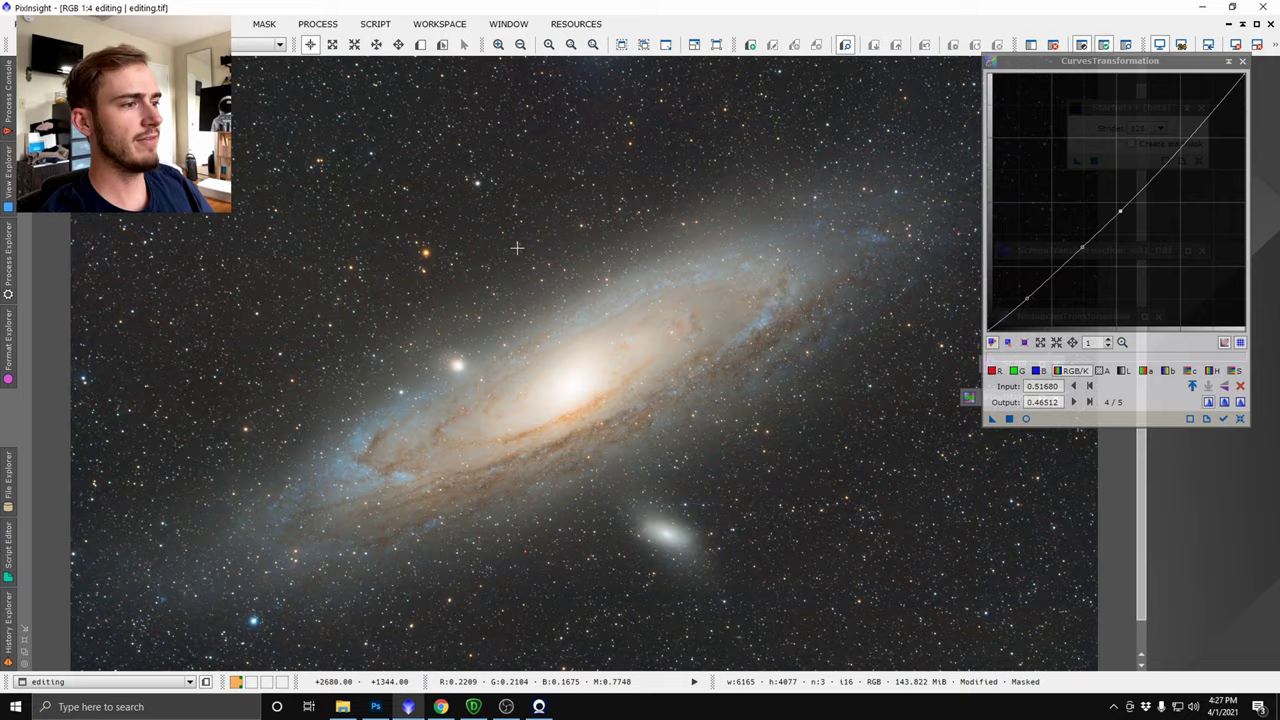
pyautogui.scroll(4, 488, 246)
pyautogui.scroll(-2, 488, 247)
# - Save the edited galaxy image in PixInsight, switch to Photoshop, and open the editing file from the m31 folder
pyautogui.click(22, 24)
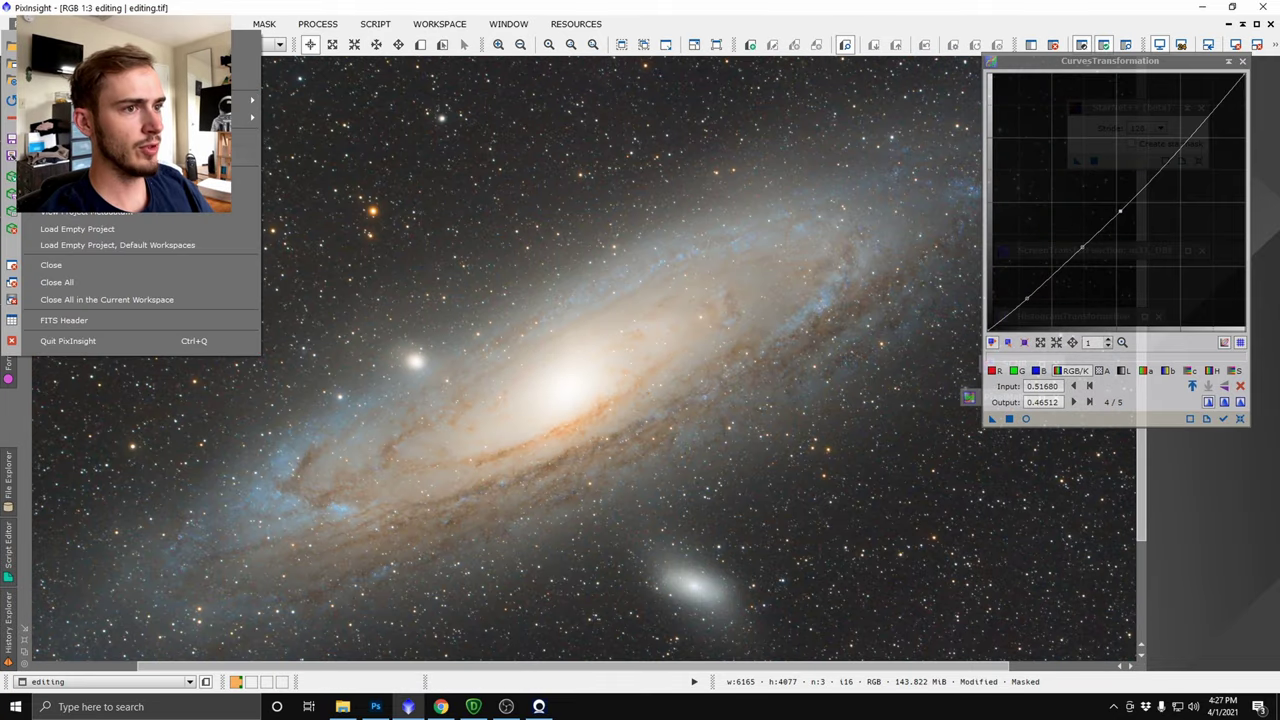
pyautogui.click(375, 706)
pyautogui.click(29, 8)
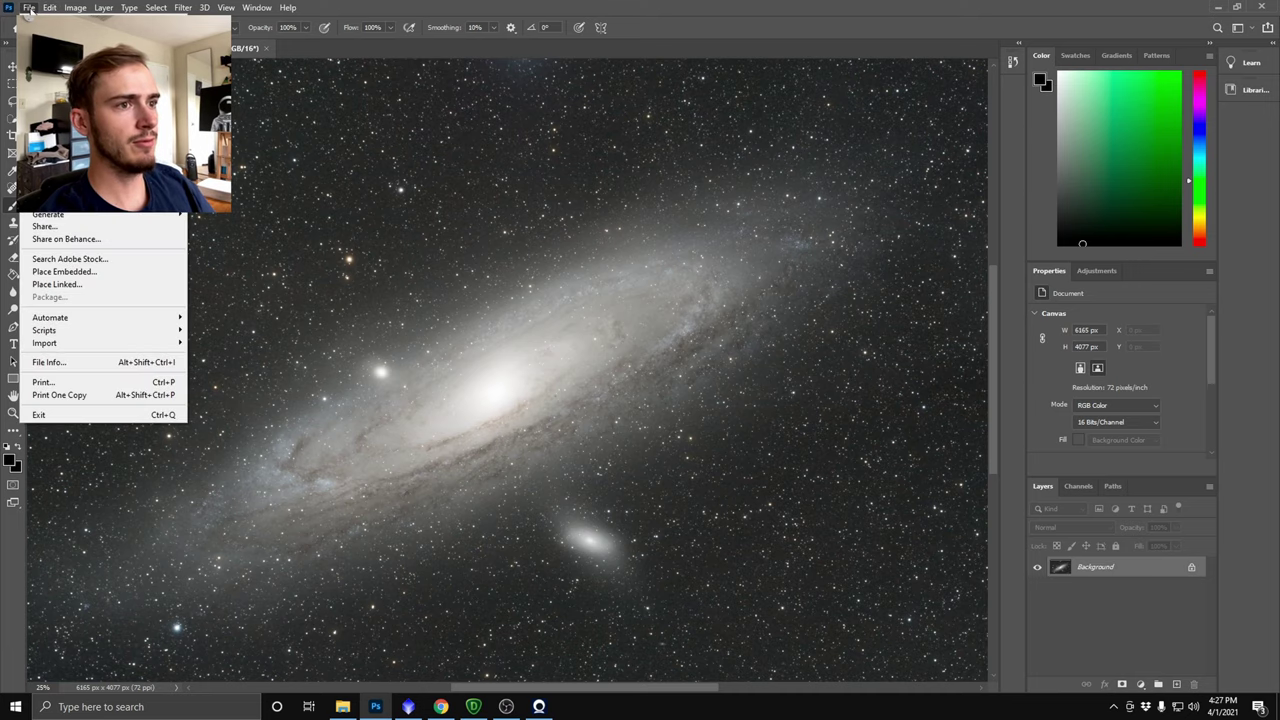
pyautogui.click(40, 235)
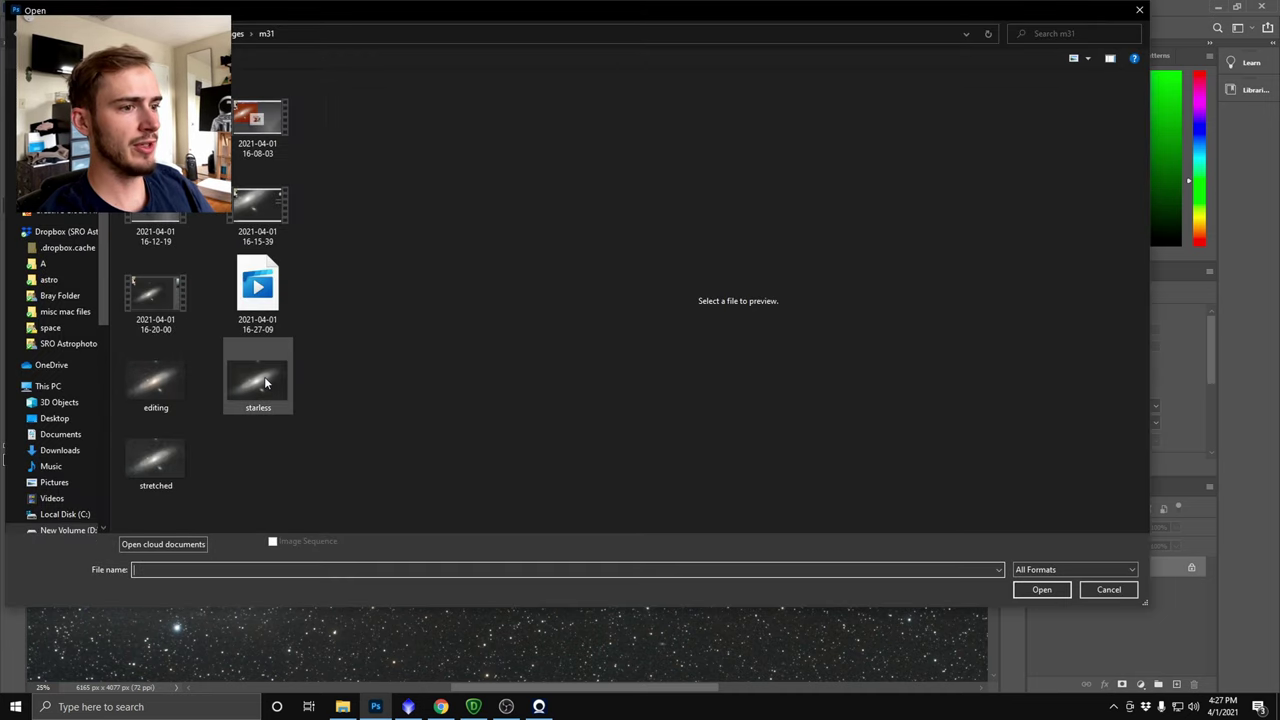
pyautogui.doubleClick(155, 382)
pyautogui.click(662, 271)
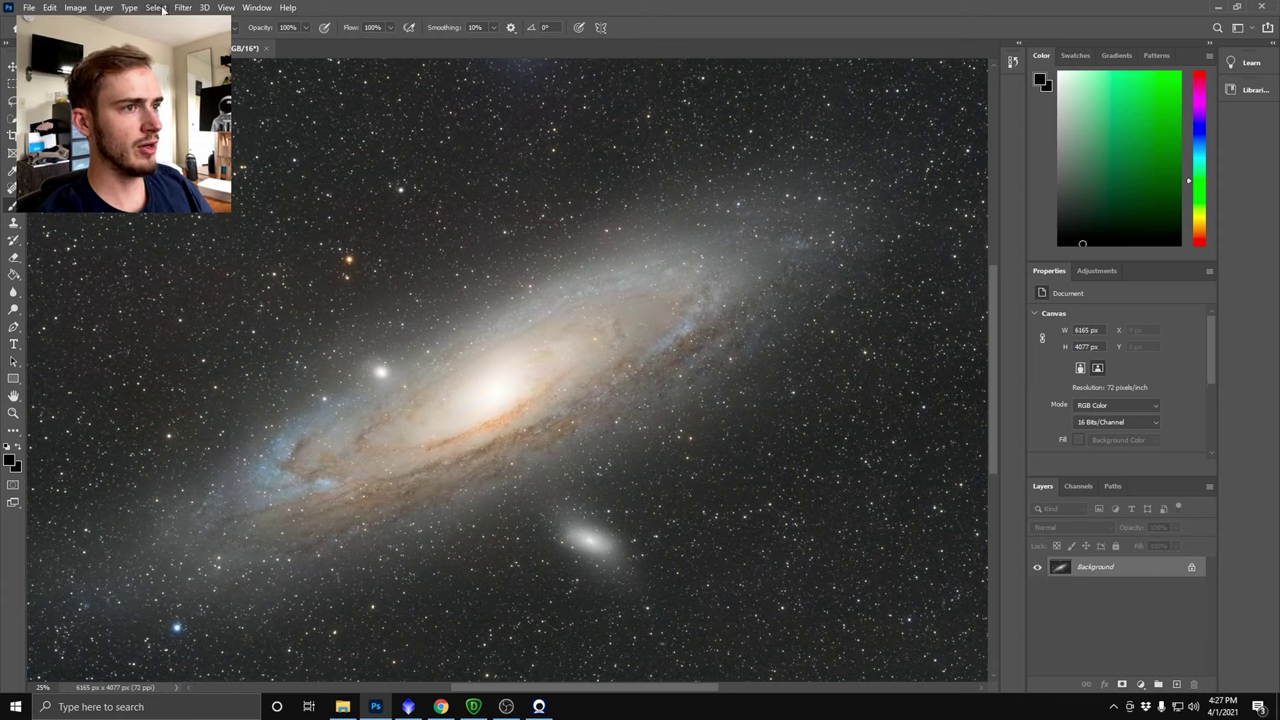
# - Open the Camera Raw filter on the galaxy image and set Color Noise Reduction to 45 in the Detail settings
pyautogui.click(181, 8)
pyautogui.click(225, 88)
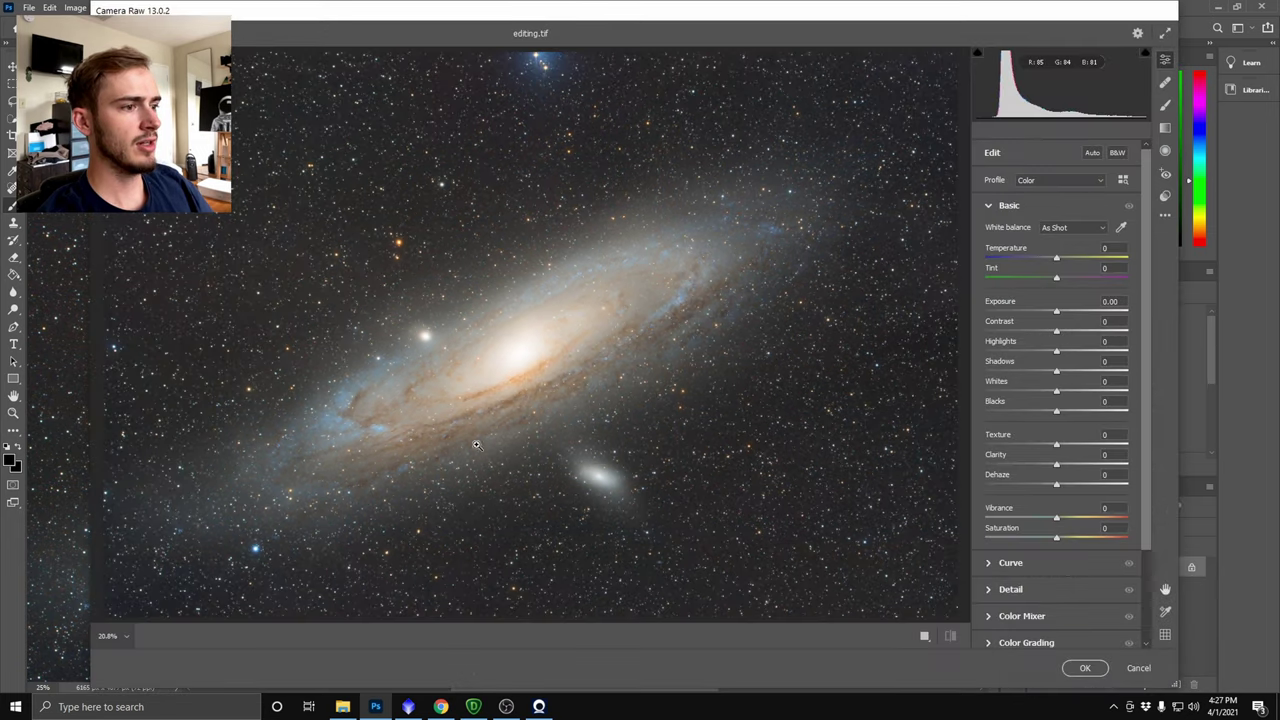
pyautogui.moveTo(484, 447); pyautogui.dragTo(770, 397)
pyautogui.moveTo(797, 538); pyautogui.dragTo(688, 534)
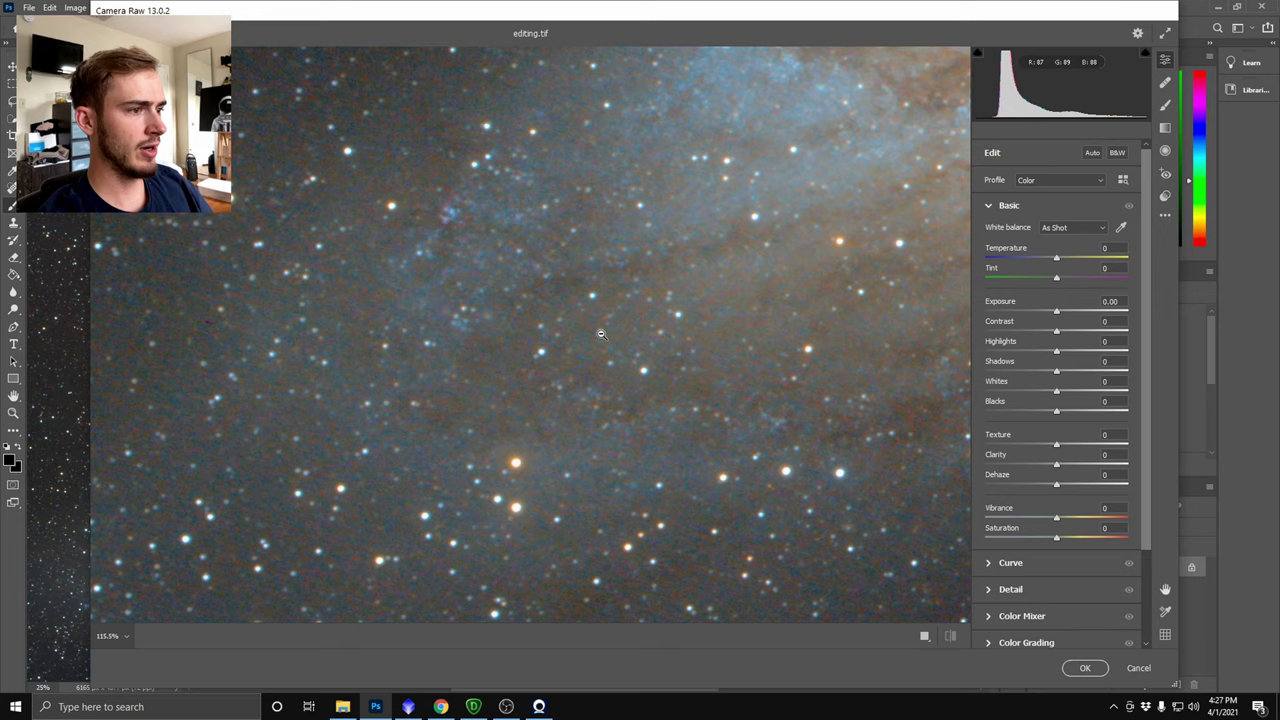
pyautogui.click(1012, 588)
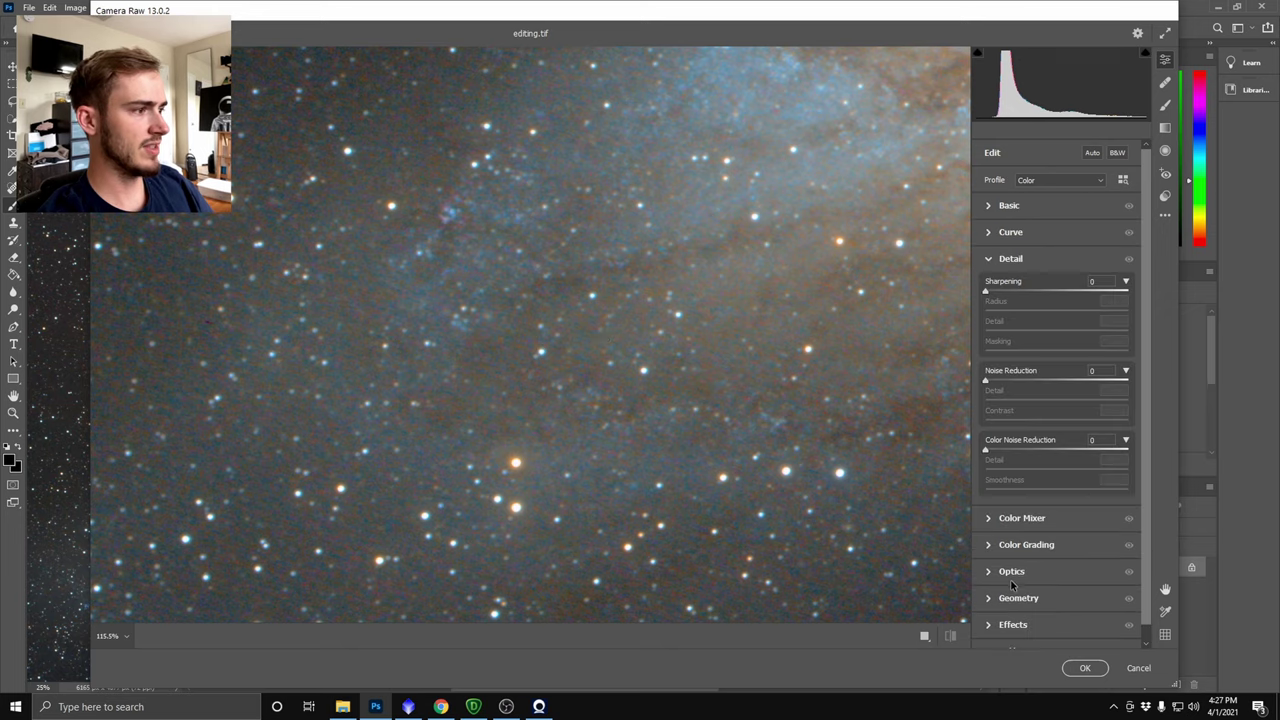
pyautogui.moveTo(1000, 452); pyautogui.dragTo(1020, 452)
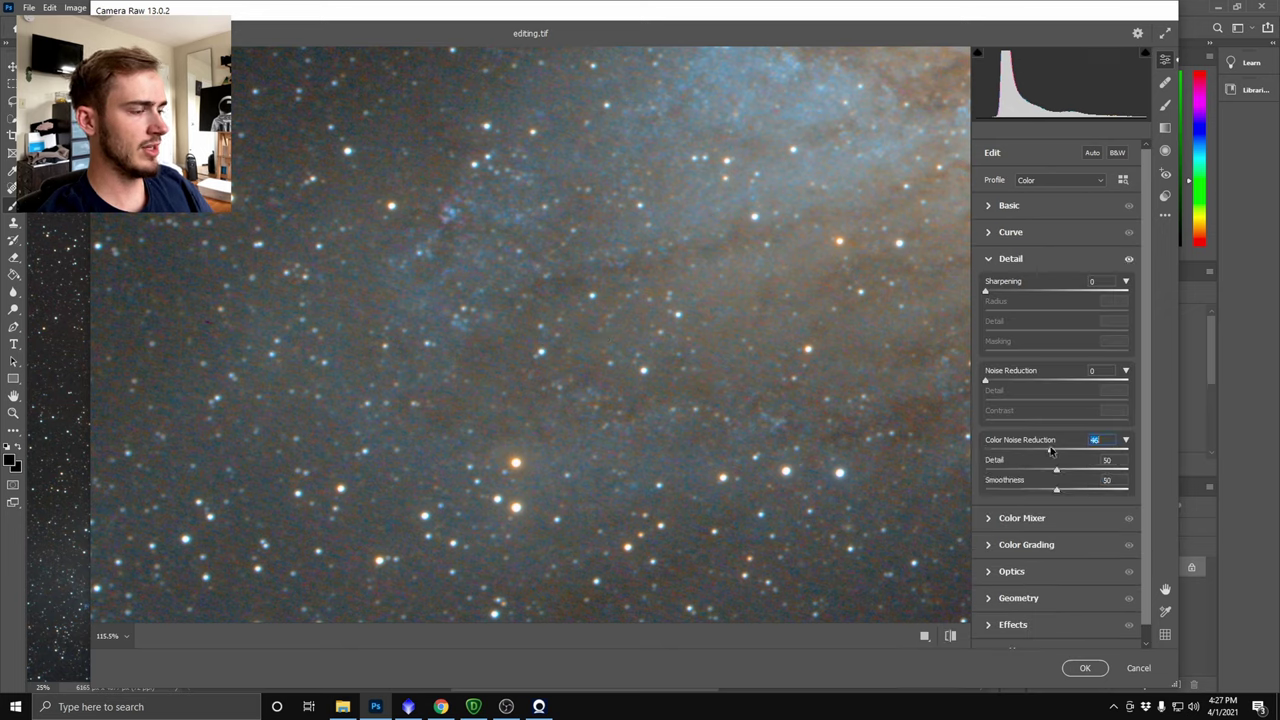
pyautogui.moveTo(1120, 452); pyautogui.dragTo(1072, 452)
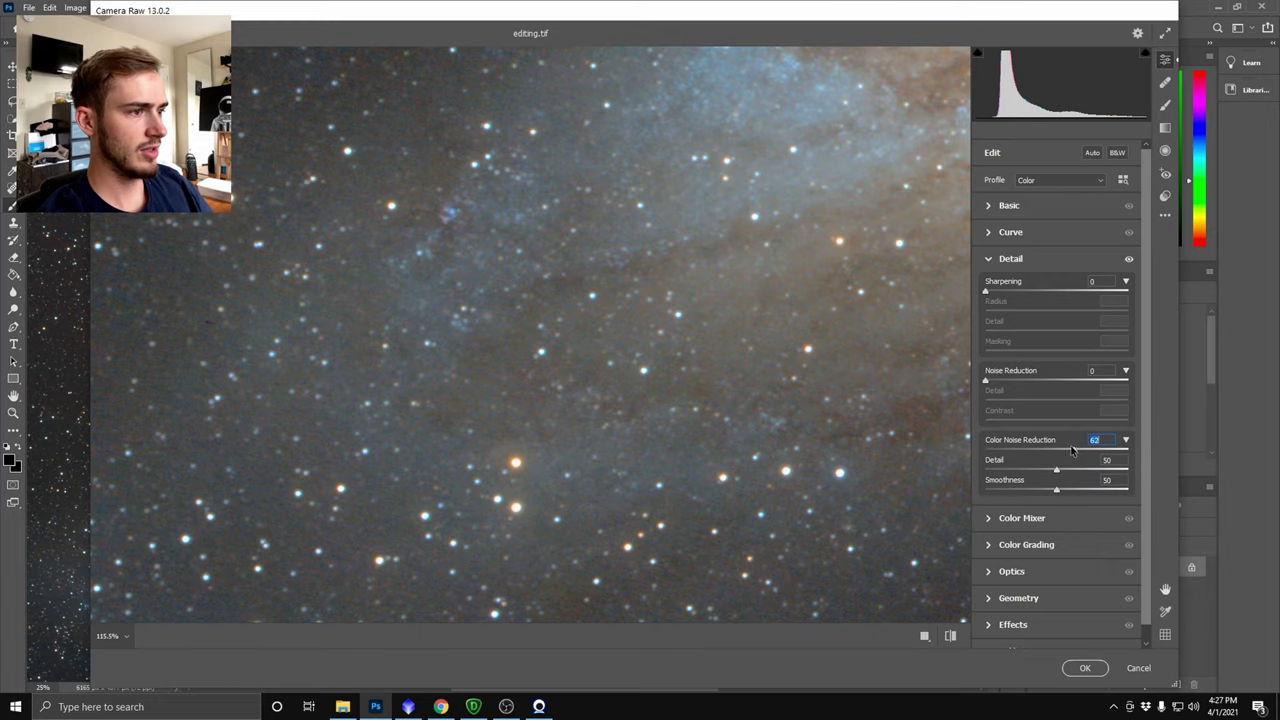
# - Examine the galaxy's dust lanes, the companion galaxy, and the background stars at several magnifications to judge the remaining noise
pyautogui.moveTo(672, 454); pyautogui.dragTo(585, 449)
pyautogui.moveTo(768, 460); pyautogui.dragTo(734, 471)
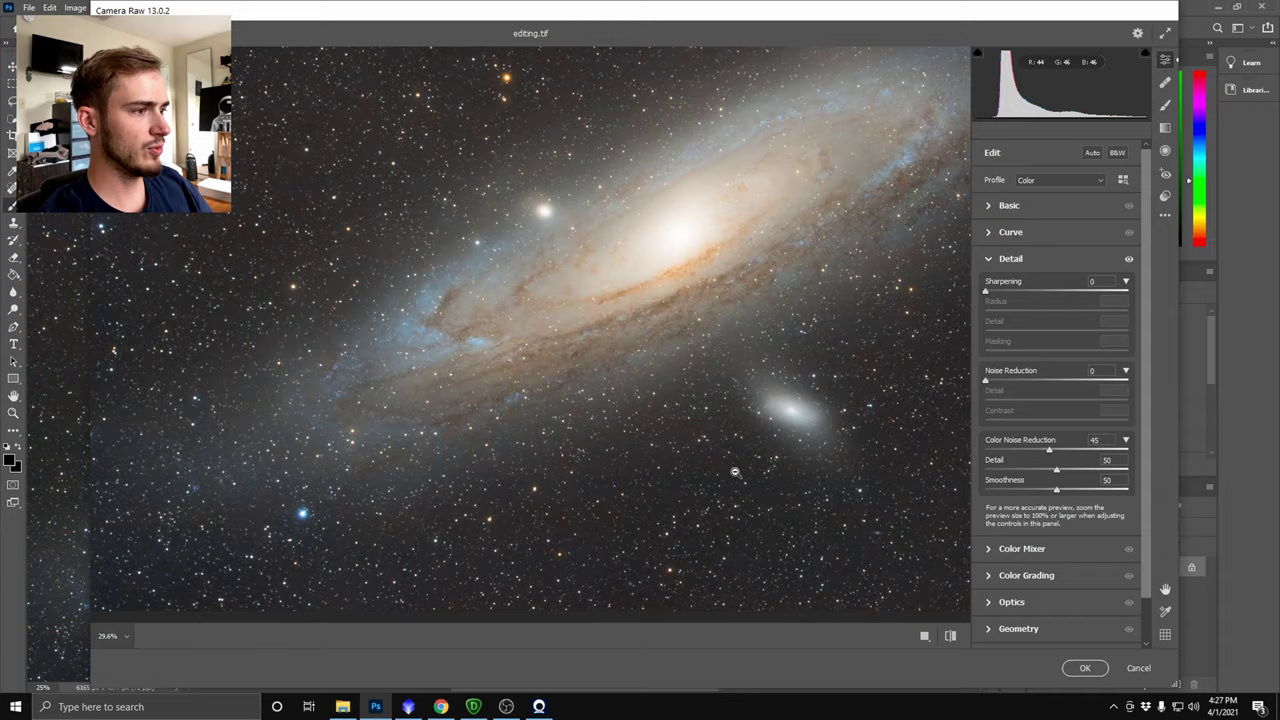
pyautogui.scroll(-3, 734, 471)
pyautogui.scroll(8, 719, 319)
pyautogui.scroll(5, 706, 331)
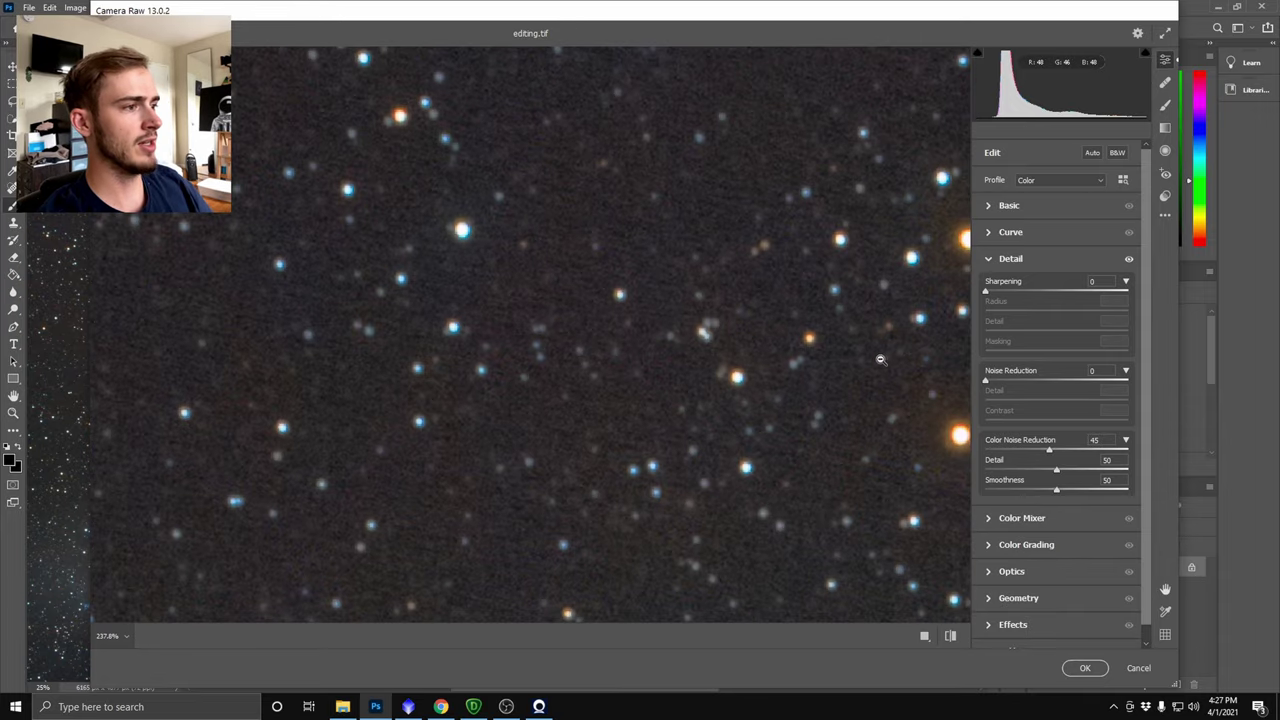
pyautogui.scroll(-5, 703, 349)
pyautogui.scroll(-3, 703, 354)
pyautogui.scroll(-2, 773, 369)
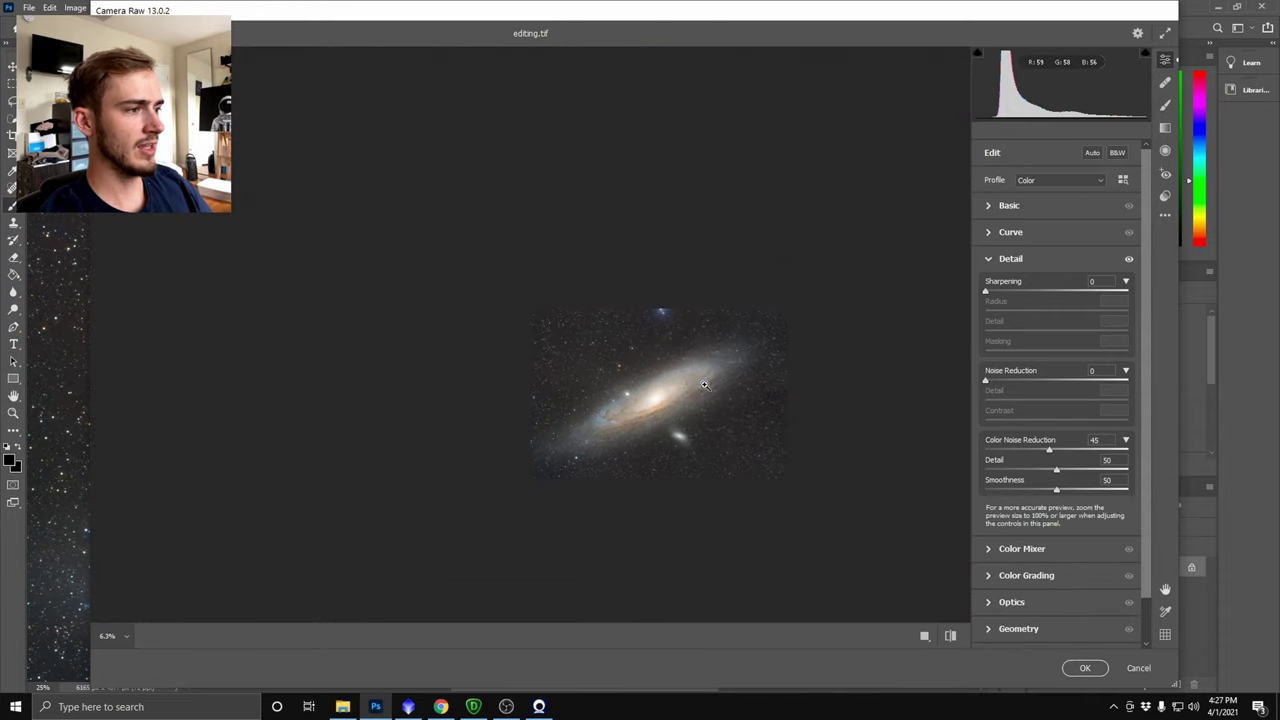
pyautogui.scroll(1, 706, 386)
pyautogui.scroll(1, 820, 418)
pyautogui.scroll(1, 601, 404)
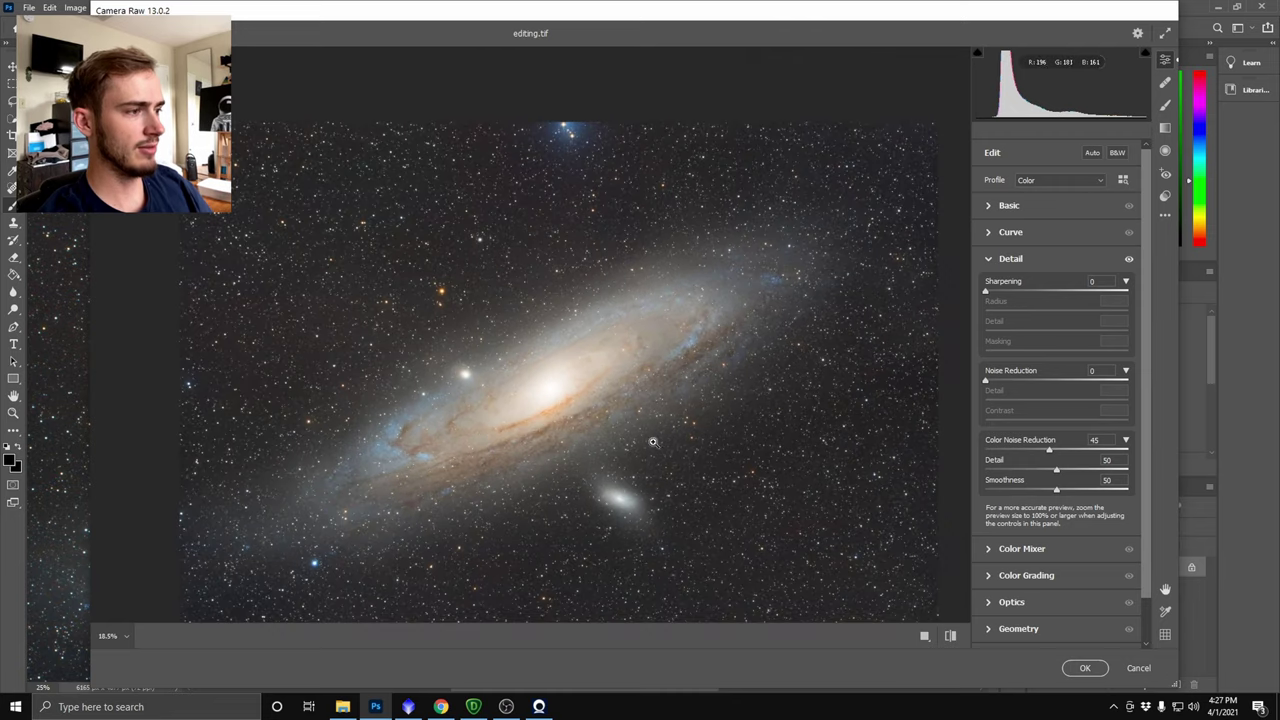
pyautogui.scroll(1, 680, 460)
pyautogui.scroll(1, 650, 505)
pyautogui.scroll(1, 518, 462)
pyautogui.scroll(1, 466, 300)
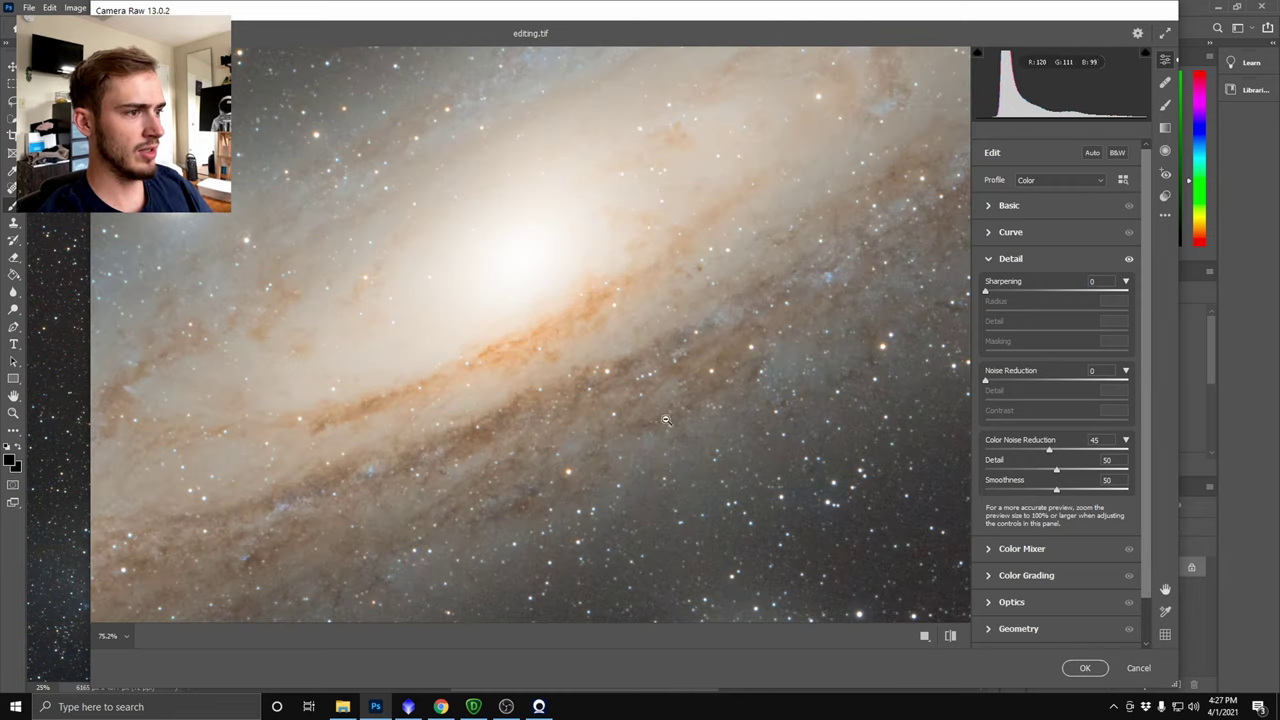
pyautogui.scroll(-2, 666, 420)
pyautogui.scroll(-1, 658, 432)
pyautogui.scroll(-1, 715, 432)
pyautogui.scroll(-1, 772, 462)
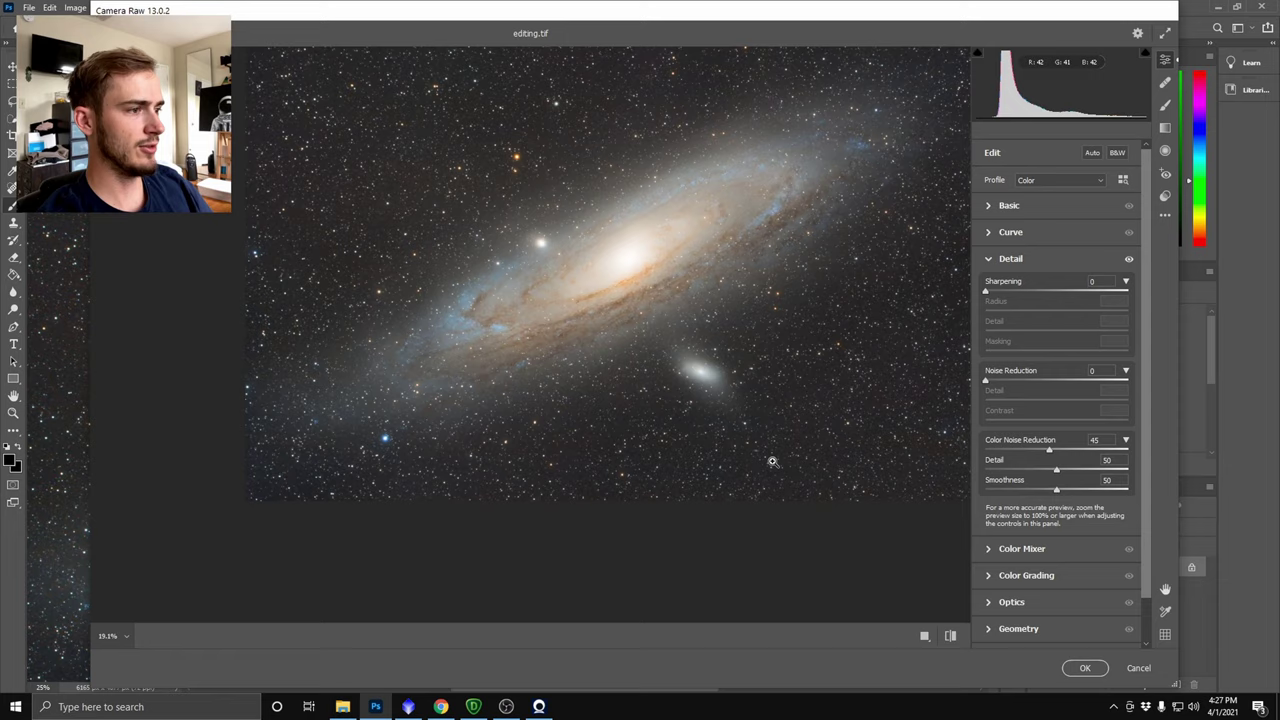
pyautogui.scroll(1, 772, 462)
pyautogui.scroll(2, 680, 430)
pyautogui.scroll(1, 600, 409)
pyautogui.scroll(-1, 521, 404)
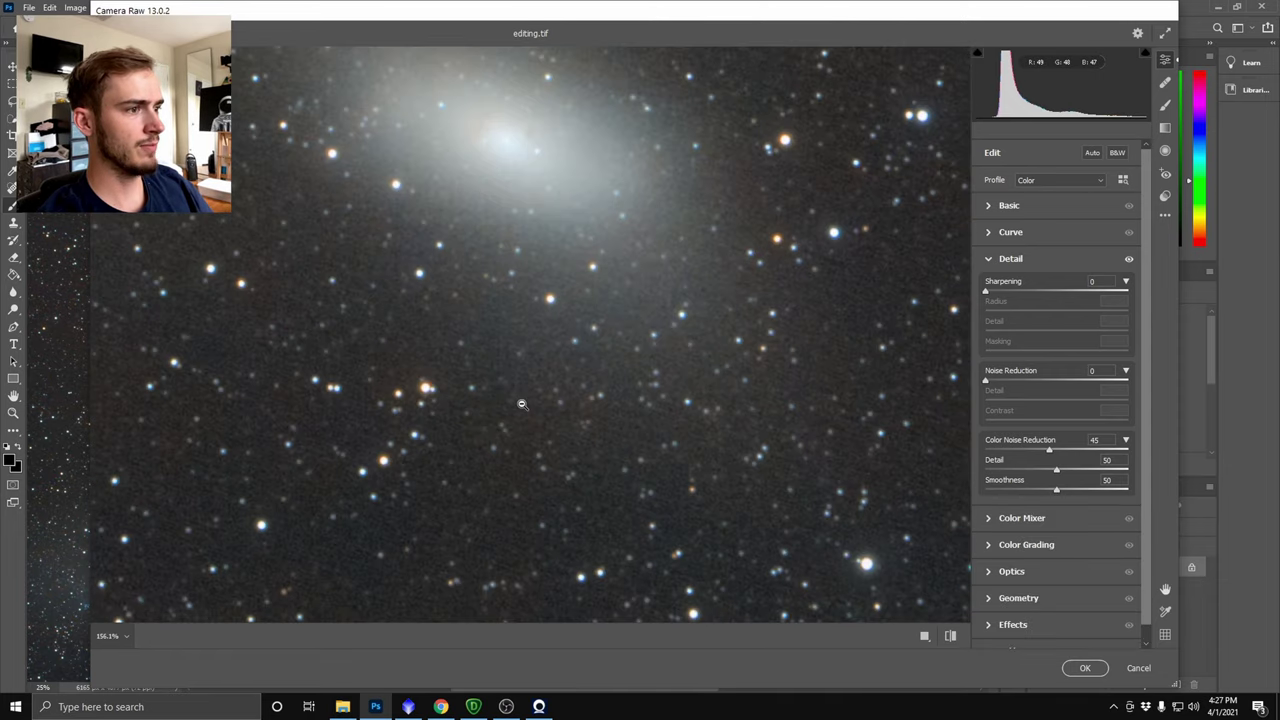
# - Set Noise Reduction to 10, check the galaxy and star field in the preview, and apply the Camera Raw filter
pyautogui.moveTo(996, 383); pyautogui.dragTo(1006, 386)
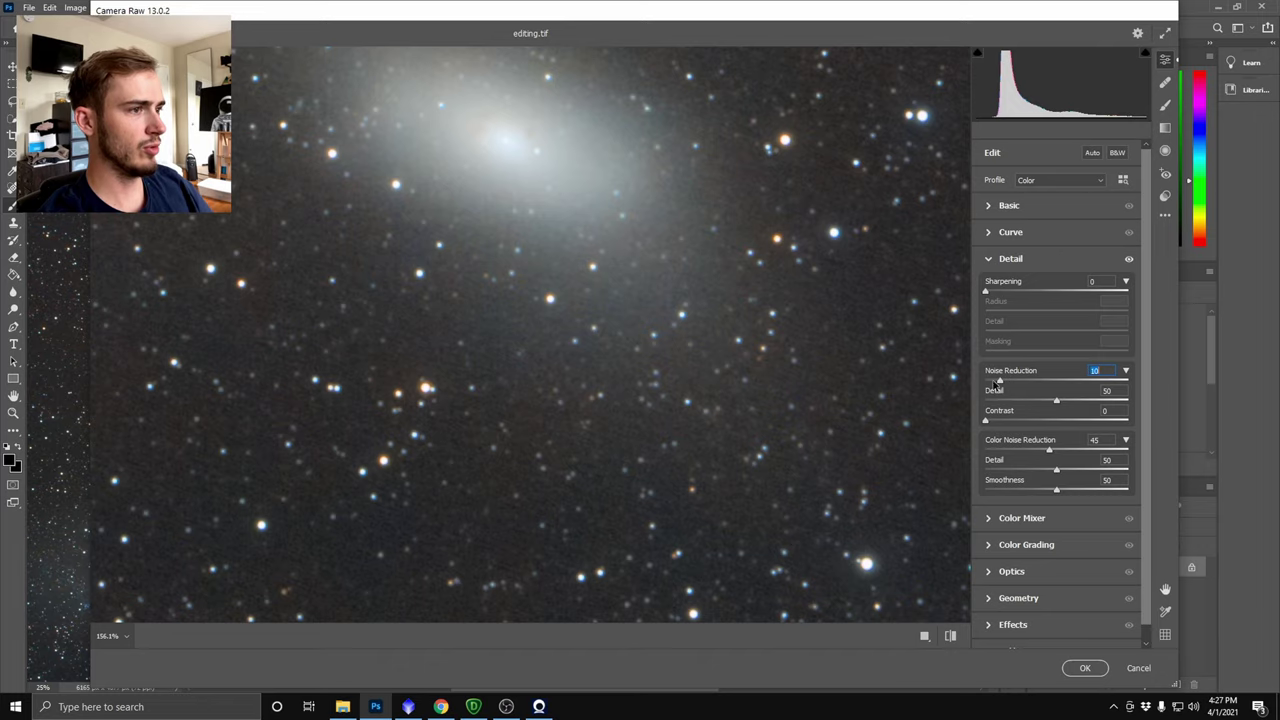
pyautogui.scroll(-4, 830, 365)
pyautogui.scroll(3, 640, 351)
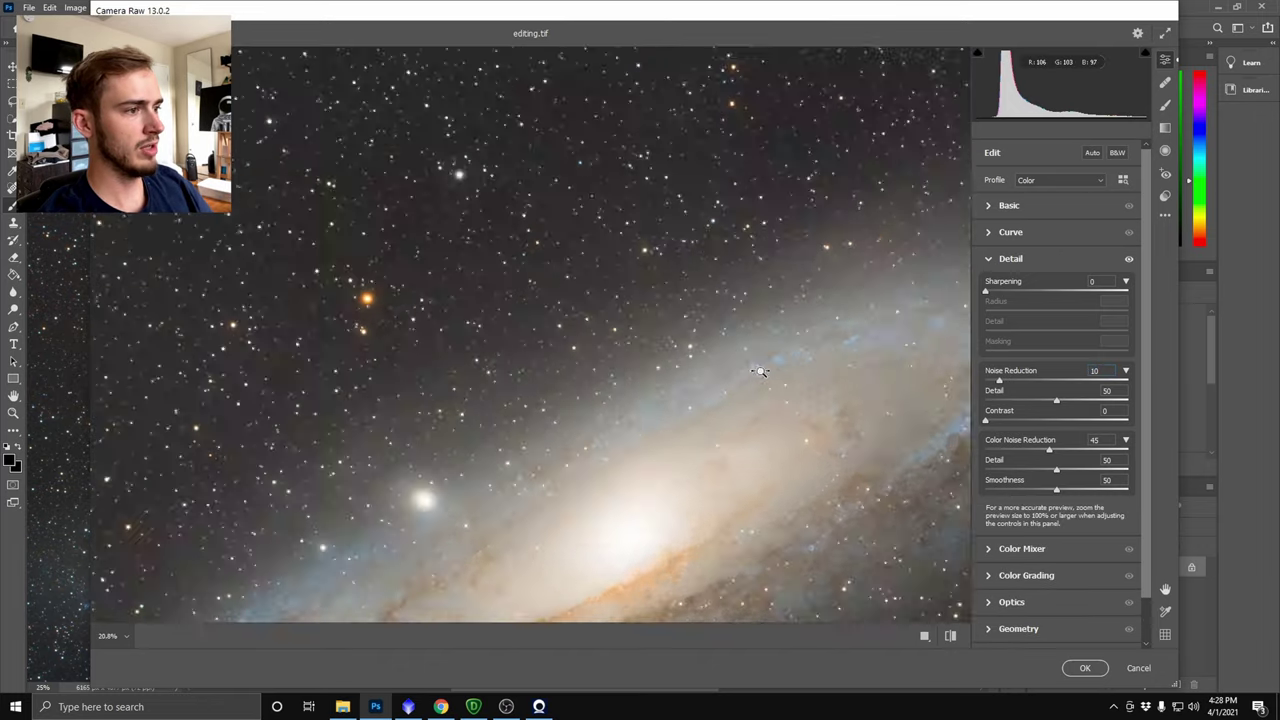
pyautogui.scroll(3, 760, 371)
pyautogui.scroll(-4, 546, 353)
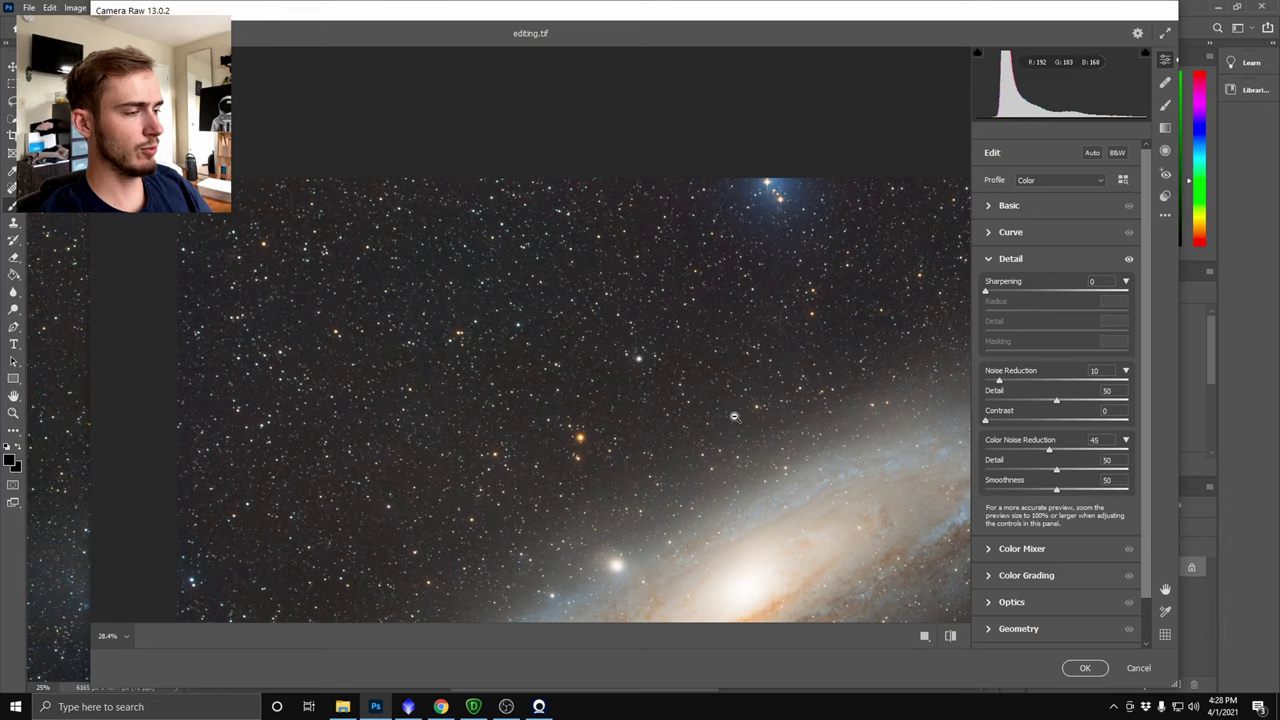
pyautogui.scroll(-3, 770, 418)
pyautogui.moveTo(766, 417); pyautogui.dragTo(600, 415)
pyautogui.moveTo(748, 450); pyautogui.dragTo(811, 471)
pyautogui.moveTo(673, 455); pyautogui.dragTo(749, 454)
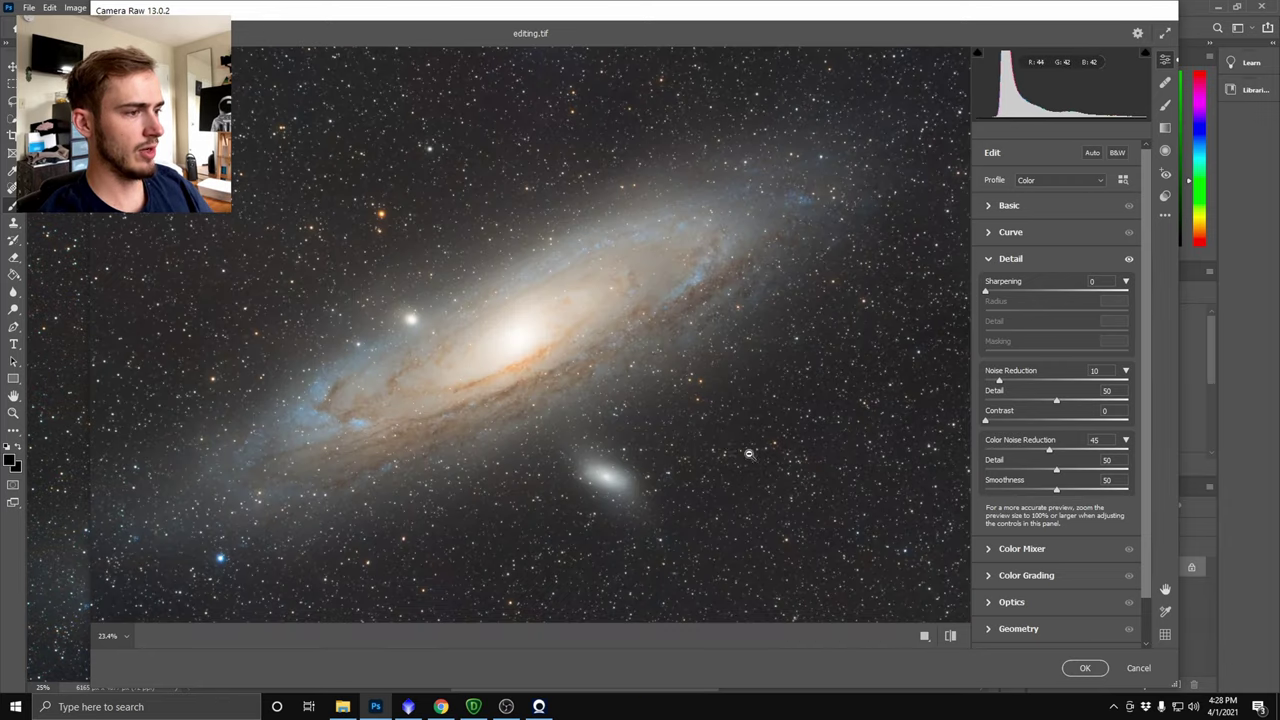
pyautogui.click(1085, 667)
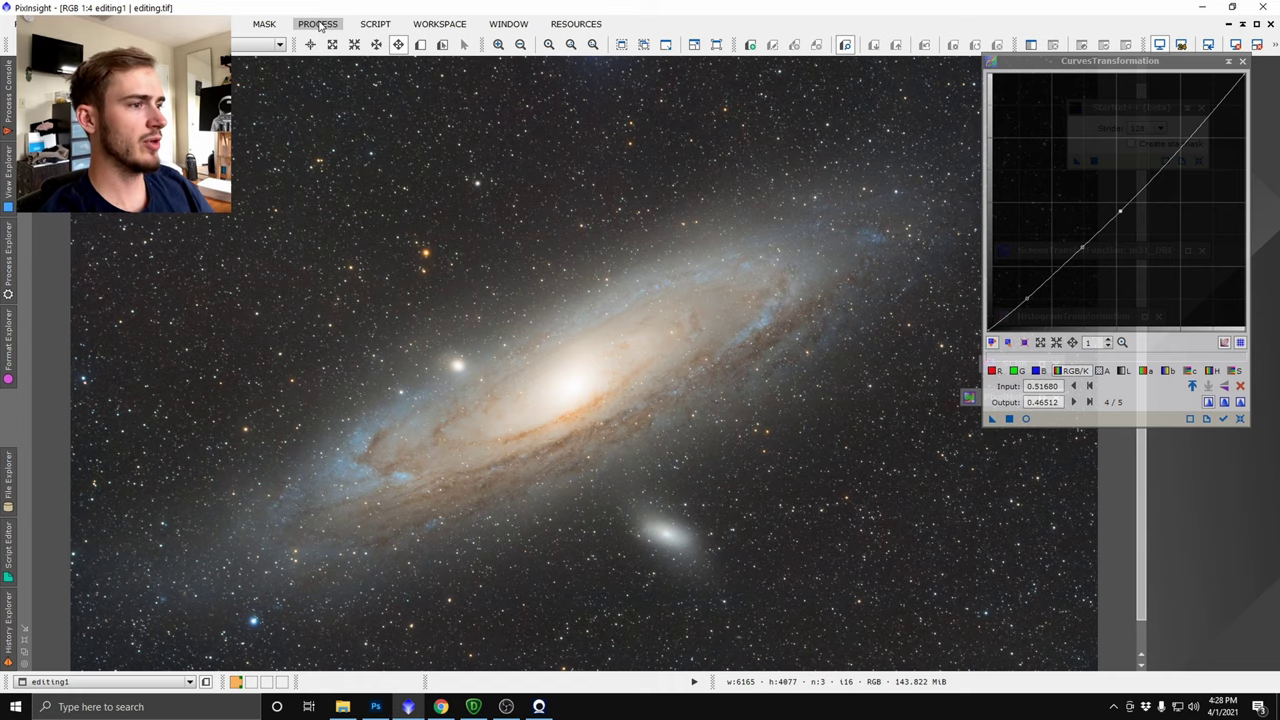
# - Open the RangeSelection process for the editing1 image in PixInsight and turn on its real-time preview
pyautogui.scroll(2, 460, 240)
pyautogui.scroll(-1, 632, 340)
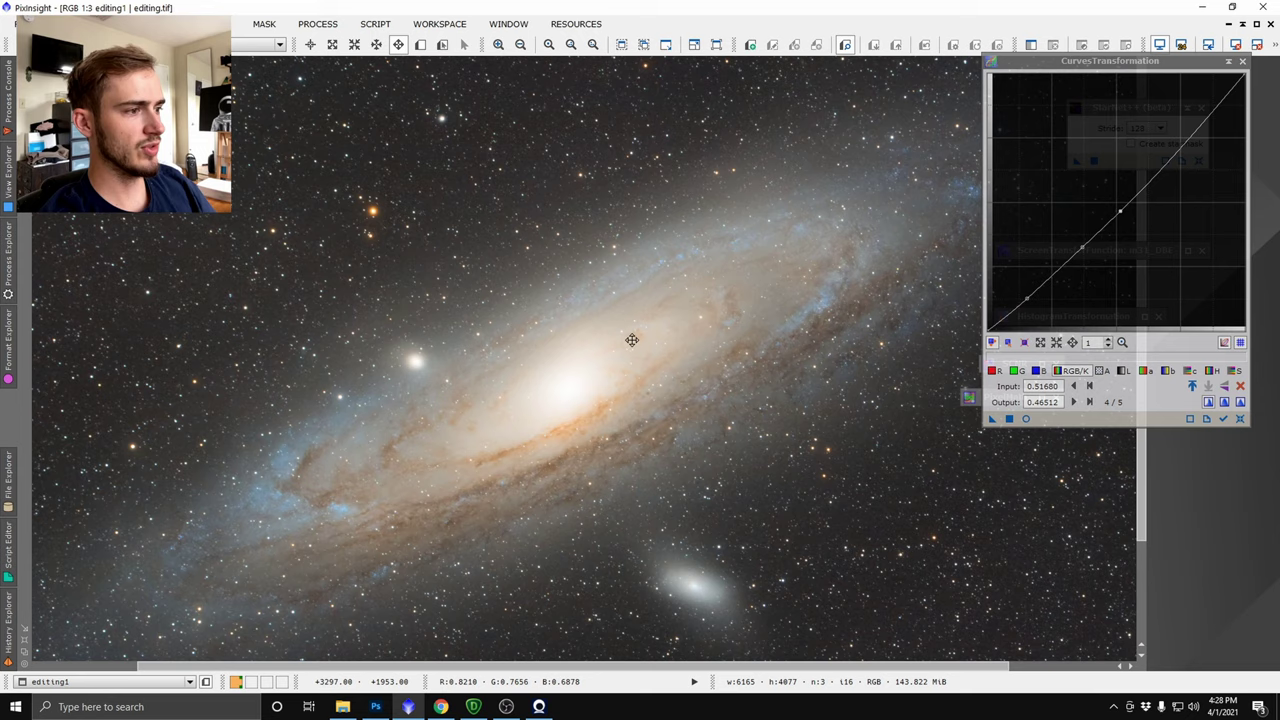
pyautogui.scroll(-1, 628, 368)
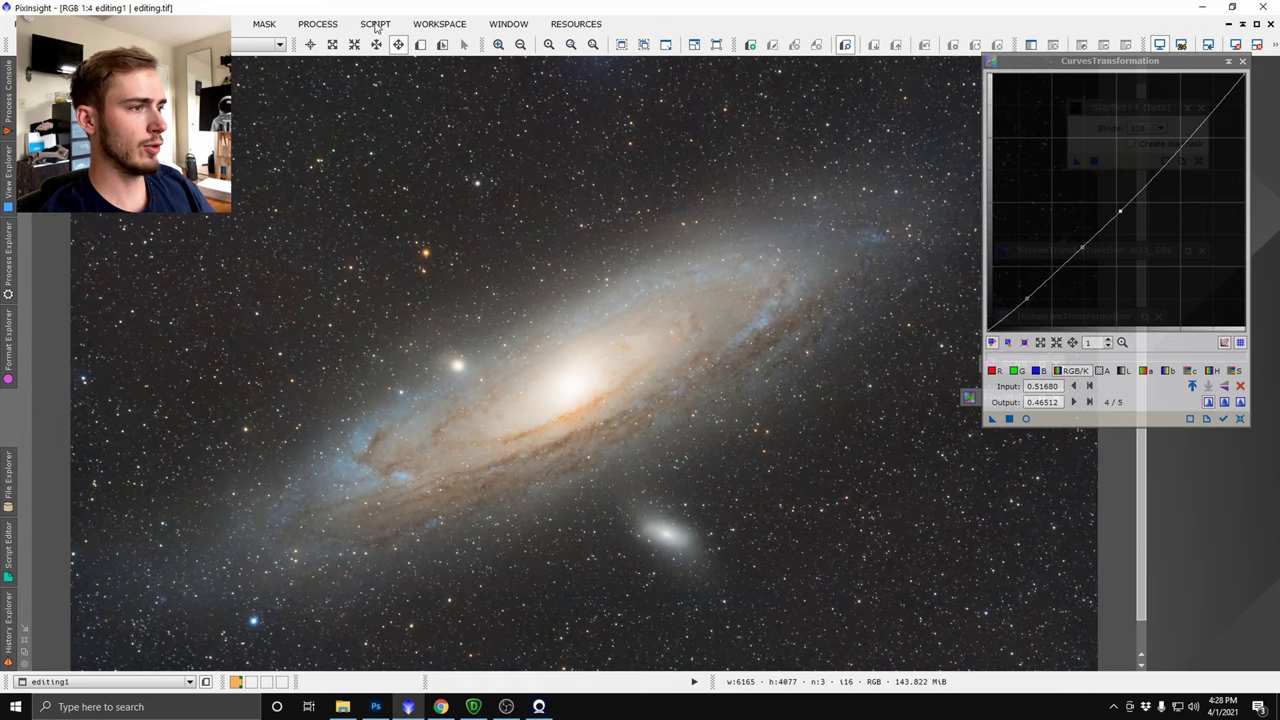
pyautogui.click(317, 24)
pyautogui.moveTo(333, 45)
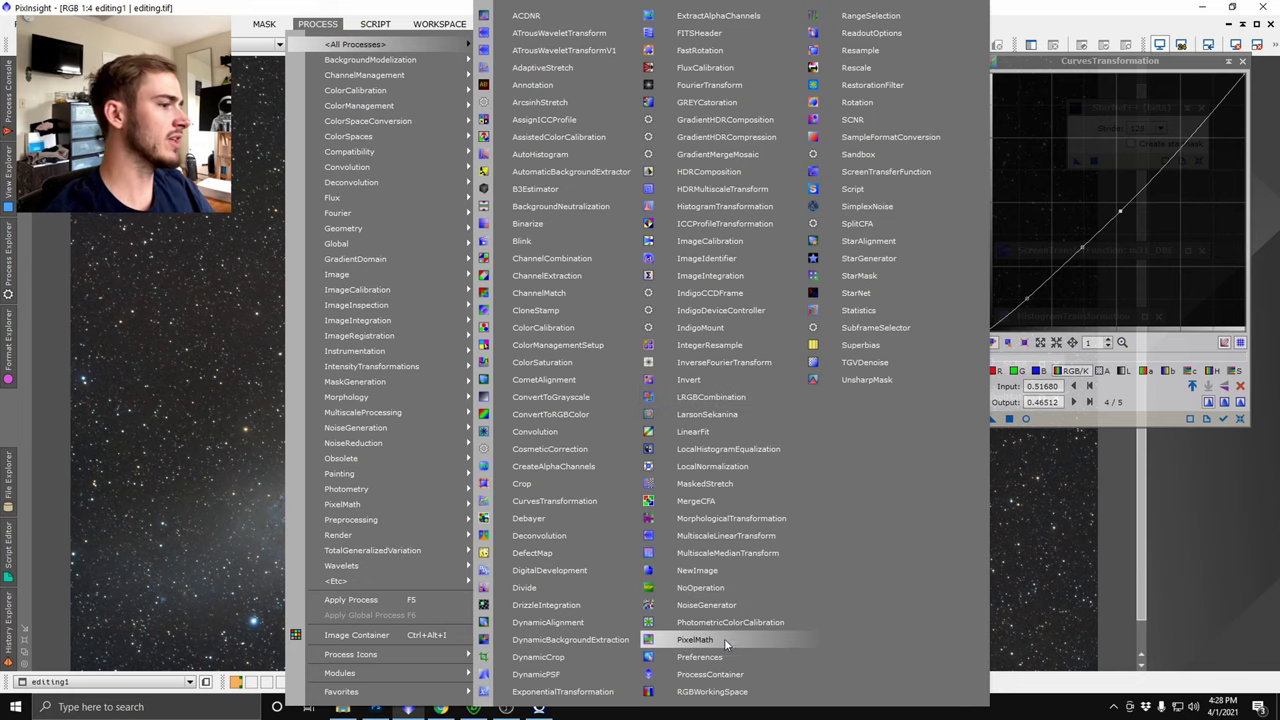
pyautogui.click(864, 16)
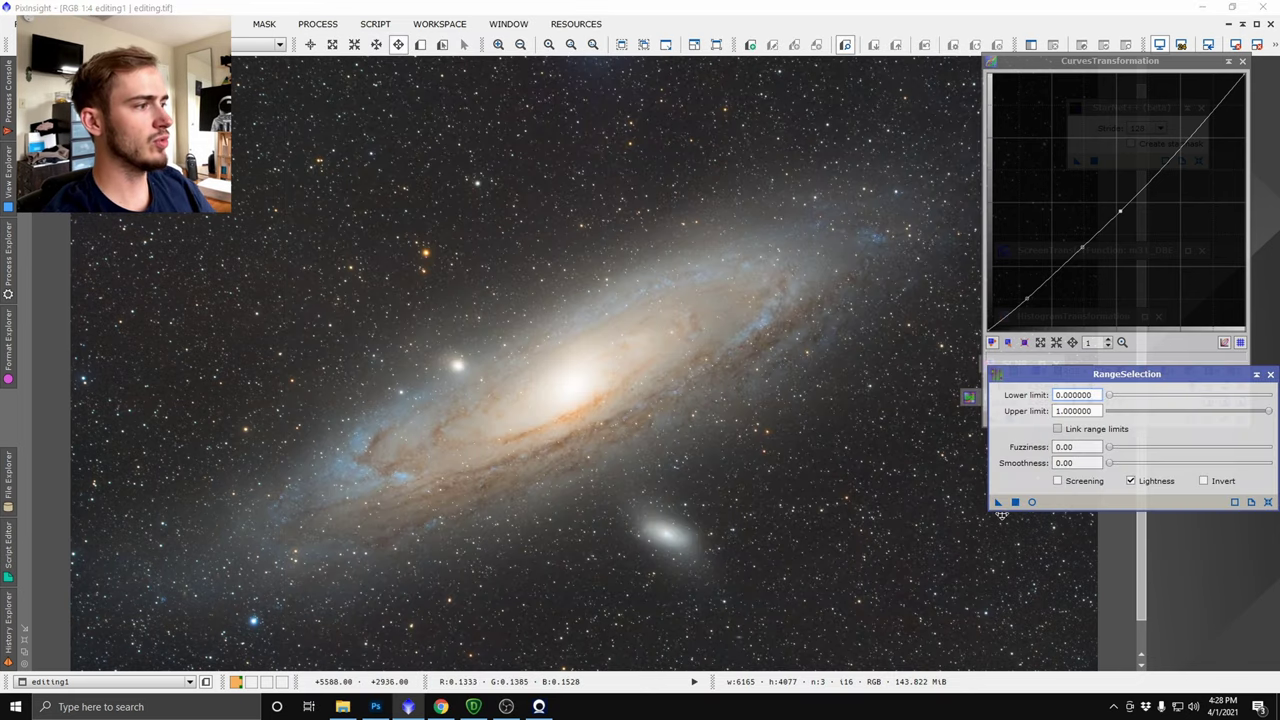
pyautogui.click(1032, 502)
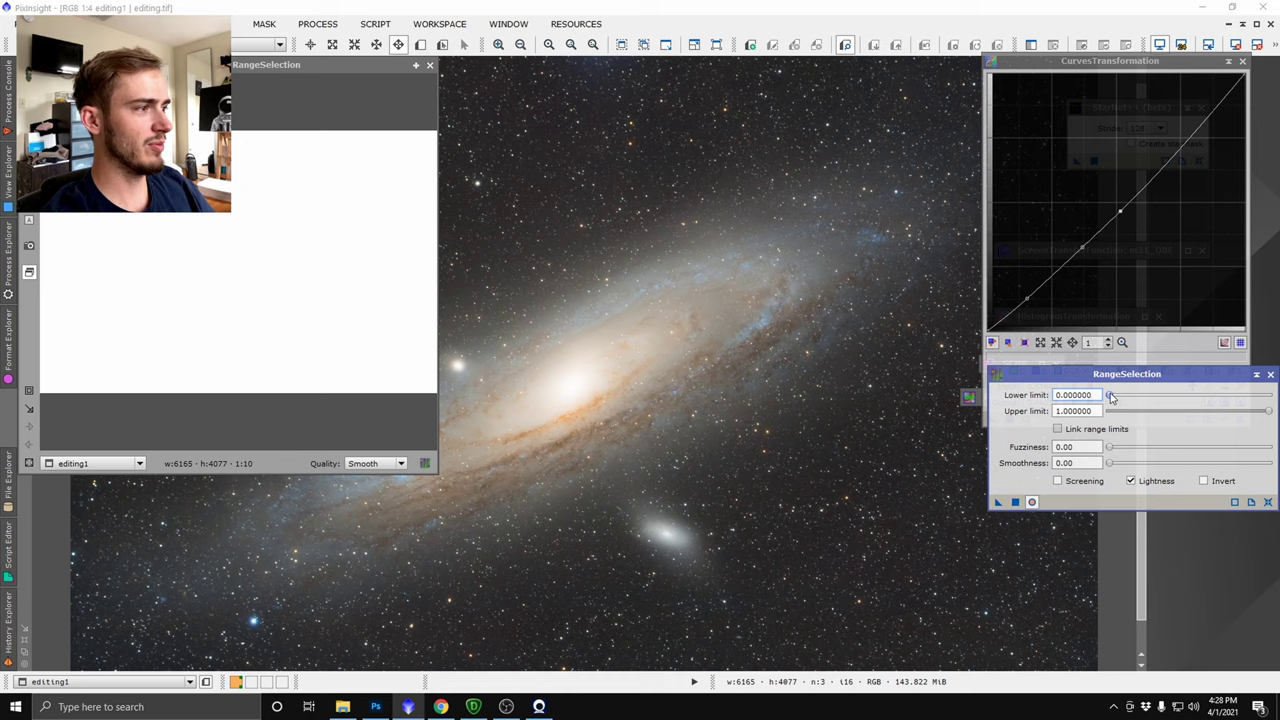
# - Generate a range mask of the galaxy with lower limit 0.42, fuzziness 0.02, and smoothness 100, and put the preview away
pyautogui.moveTo(1146, 396); pyautogui.dragTo(1174, 394)
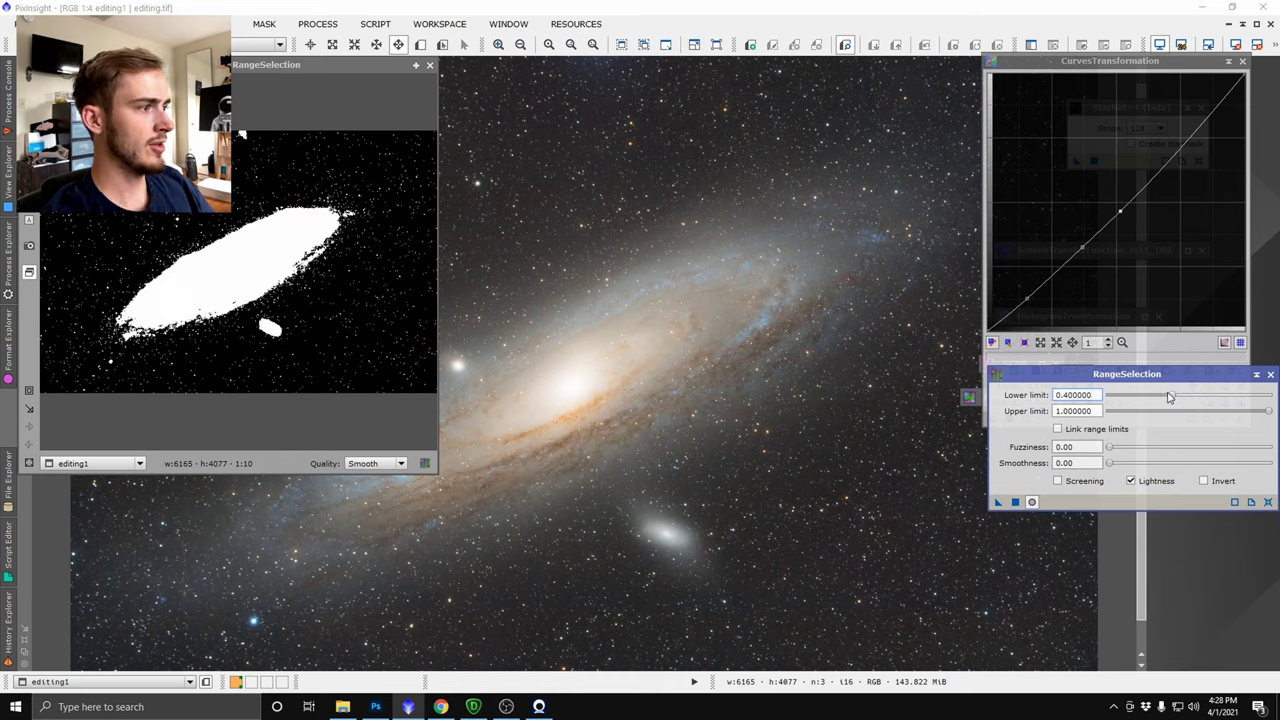
pyautogui.moveTo(1166, 398); pyautogui.dragTo(1170, 395)
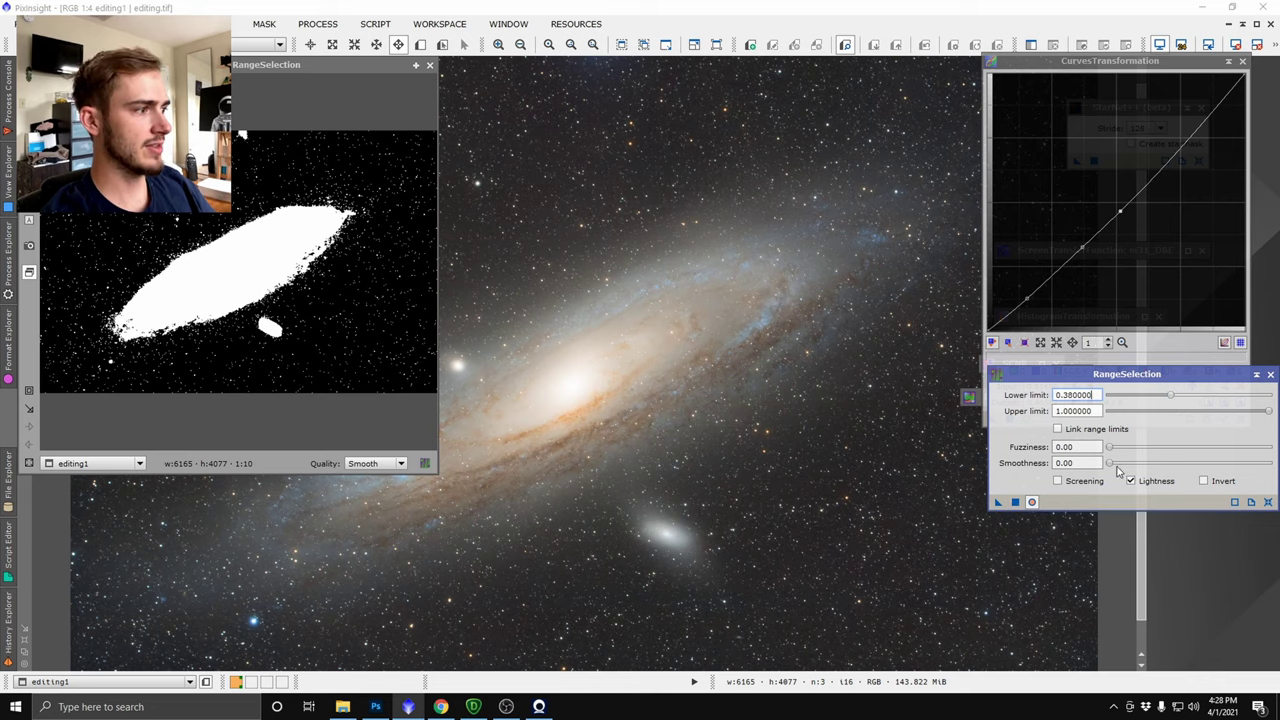
pyautogui.moveTo(1204, 463); pyautogui.dragTo(1206, 464)
pyautogui.moveTo(1109, 447)
pyautogui.mouseDown()
pyautogui.moveTo(1199, 450)
pyautogui.moveTo(1110, 448)
pyautogui.mouseUp()
pyautogui.moveTo(1239, 465); pyautogui.dragTo(1270, 464)
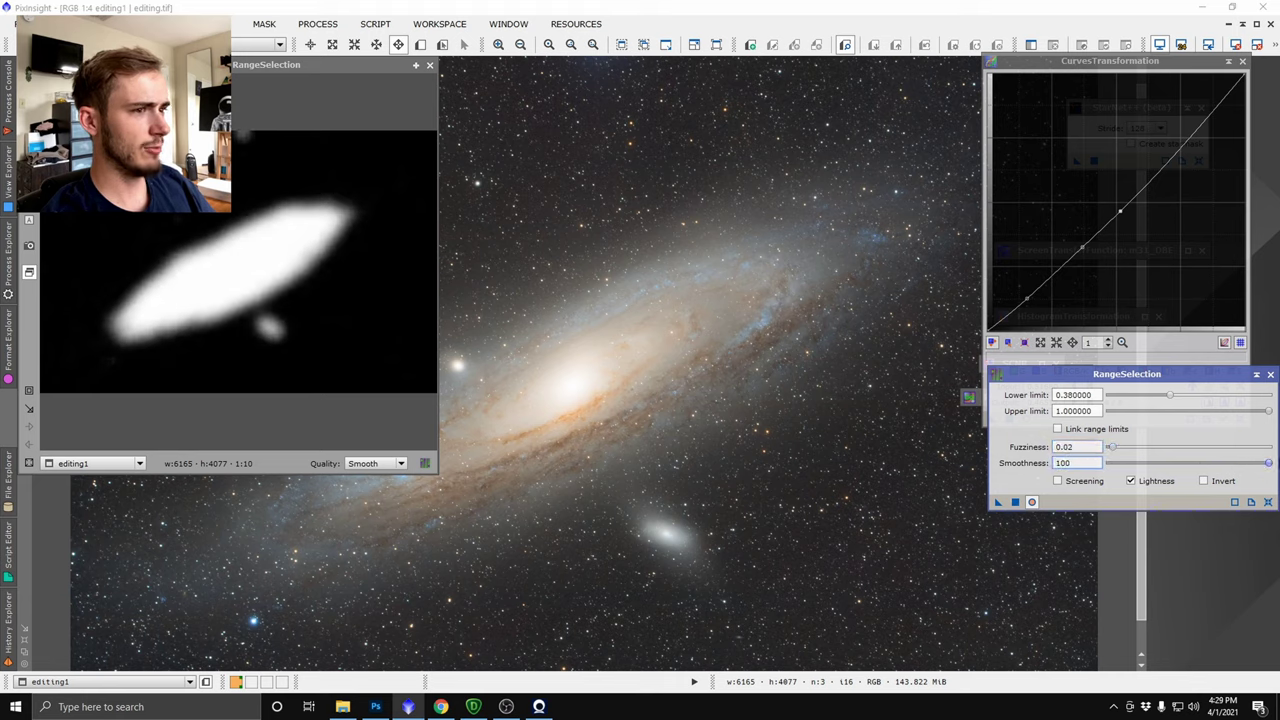
pyautogui.moveTo(1158, 398); pyautogui.dragTo(1164, 397)
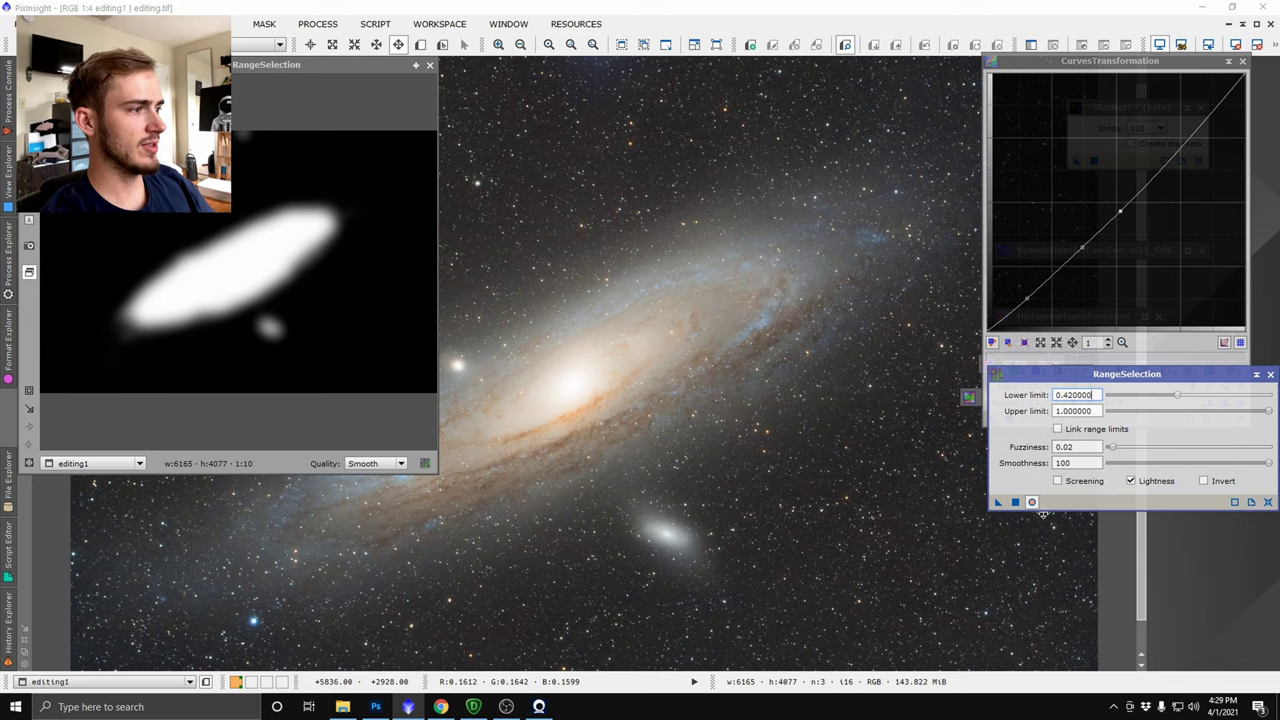
pyautogui.click(1014, 502)
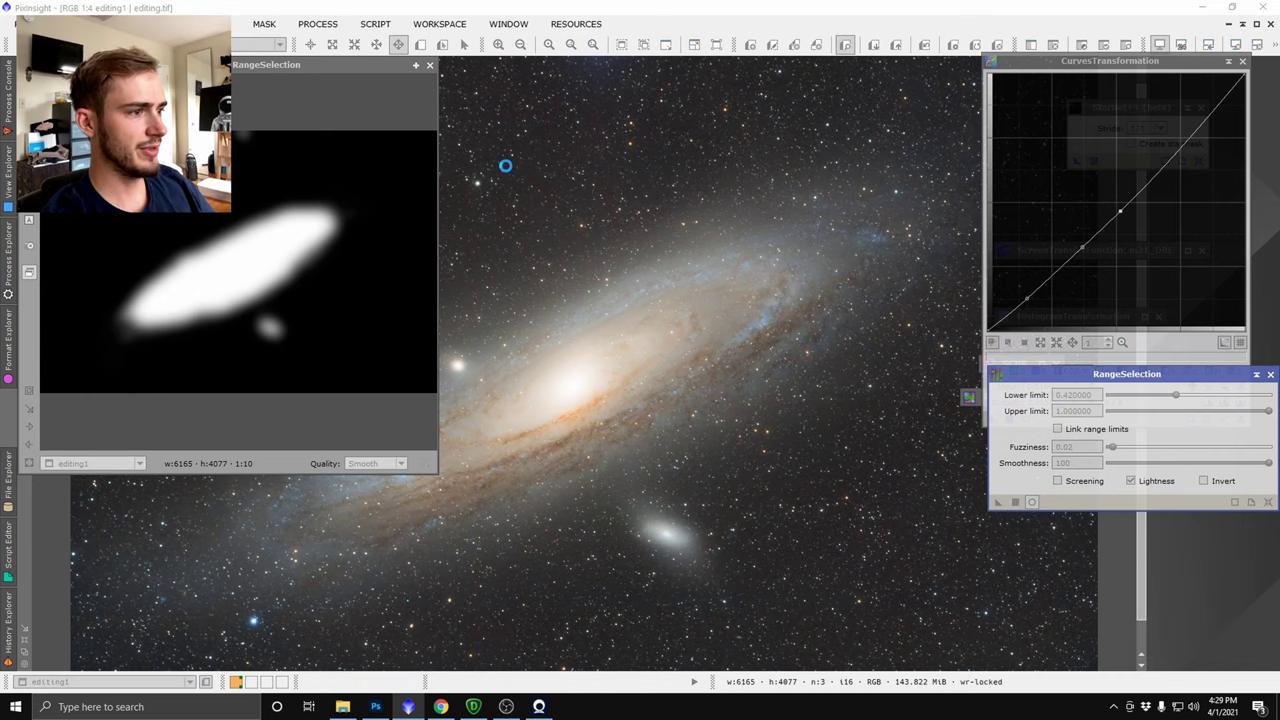
pyautogui.click(651, 130)
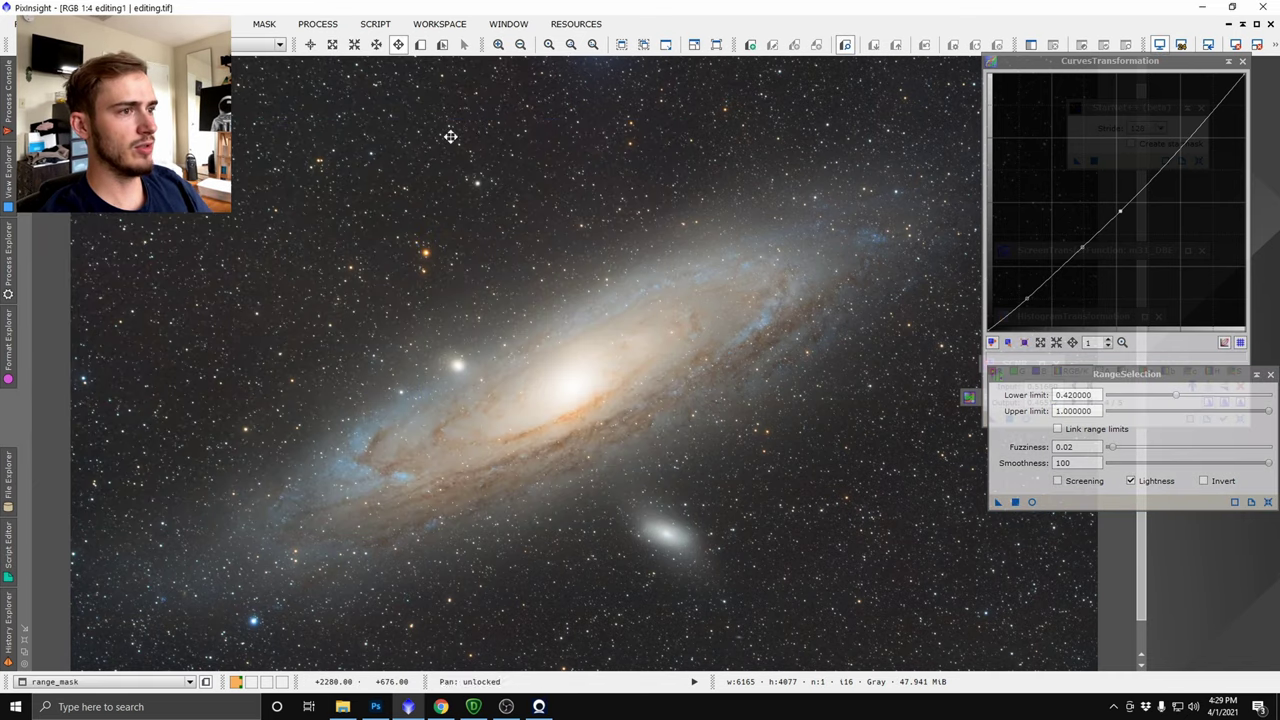
# - Apply range_mask as the mask of the editing1 image and hide the red mask overlay
pyautogui.click(264, 24)
pyautogui.click(290, 42)
pyautogui.click(566, 348)
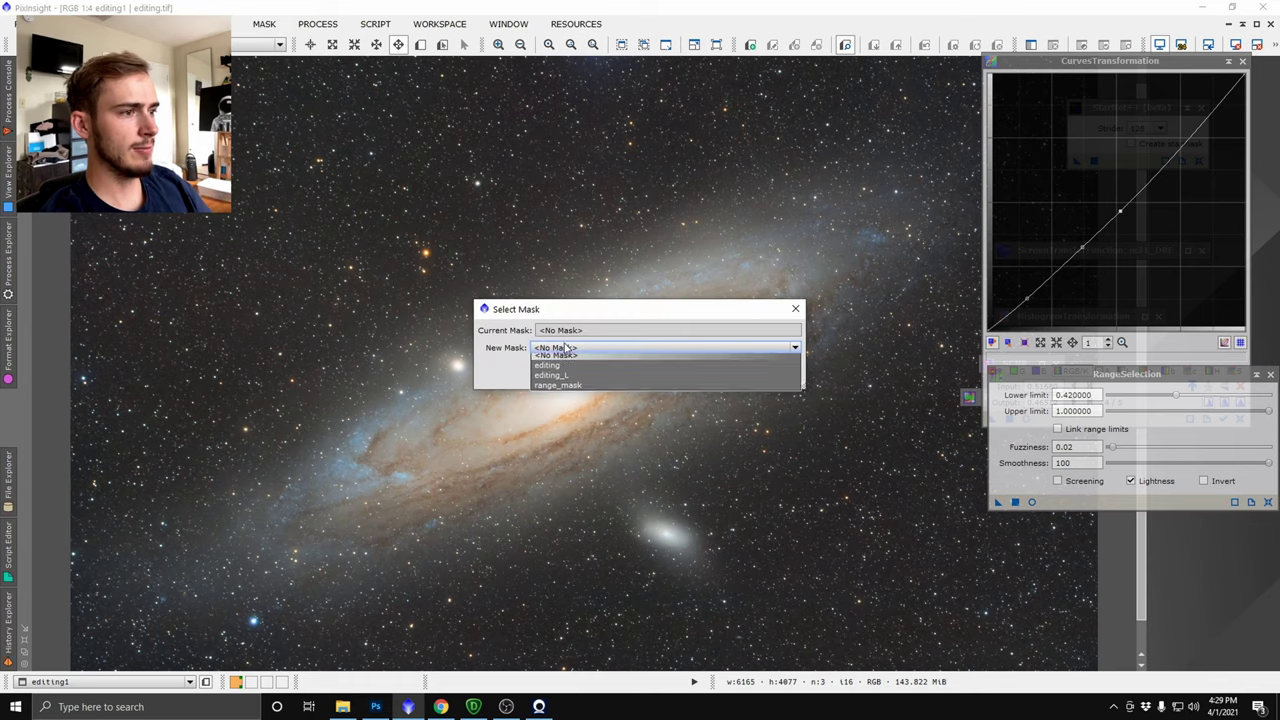
pyautogui.click(560, 385)
pyautogui.click(700, 379)
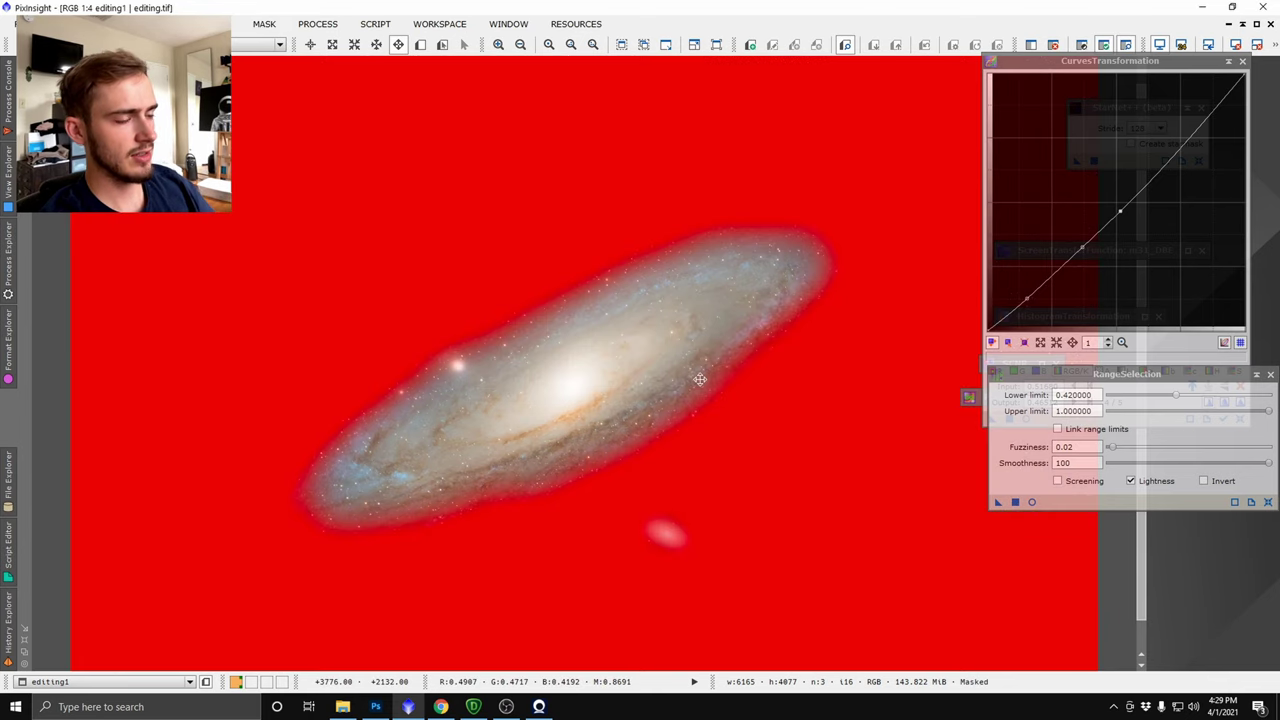
pyautogui.hotkey('ctrl', 'k')
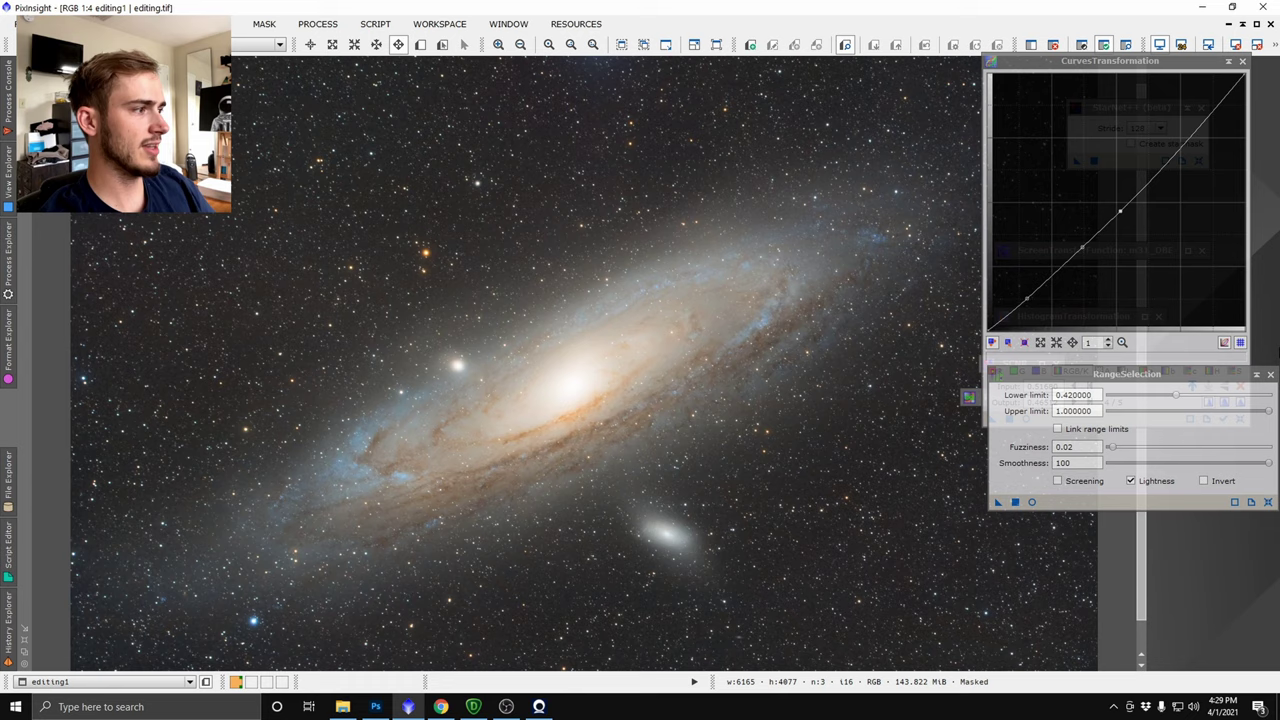
# - Put RangeSelection away, turn on an enlarged real-time preview of CurvesTransformation for editing1, and reset the curve
pyautogui.click(1256, 374)
pyautogui.click(1025, 420)
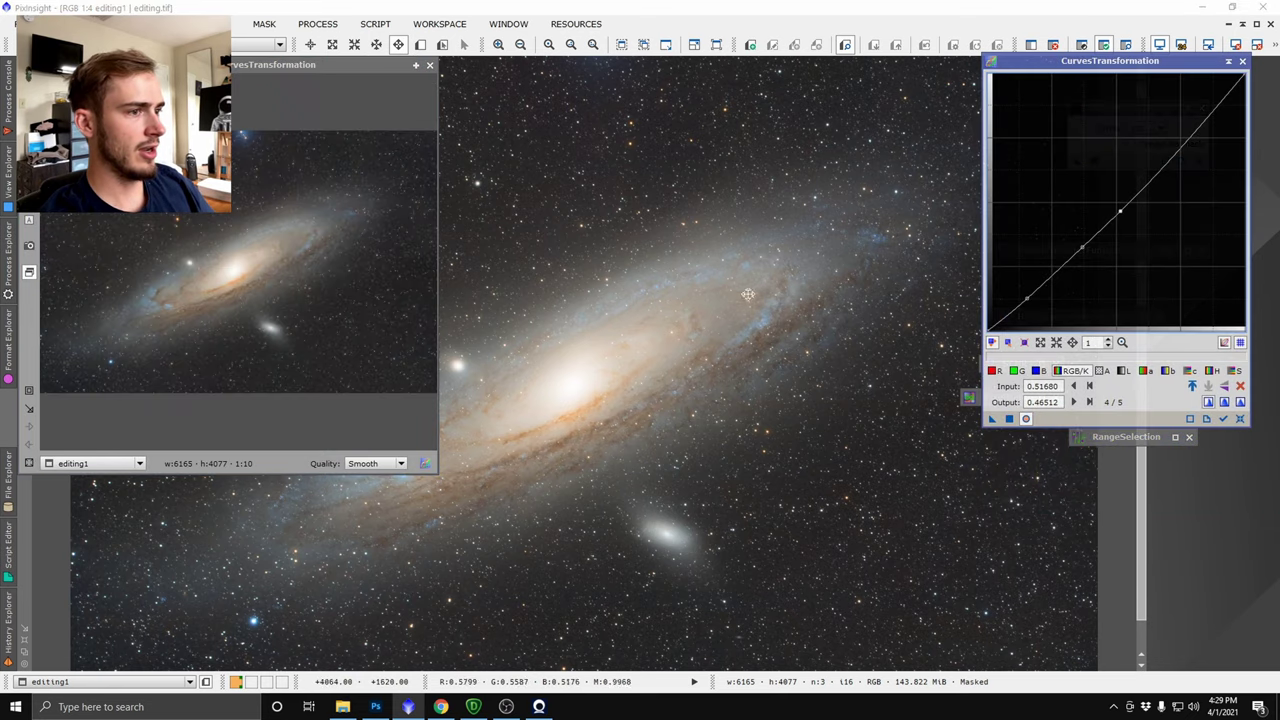
pyautogui.click(416, 66)
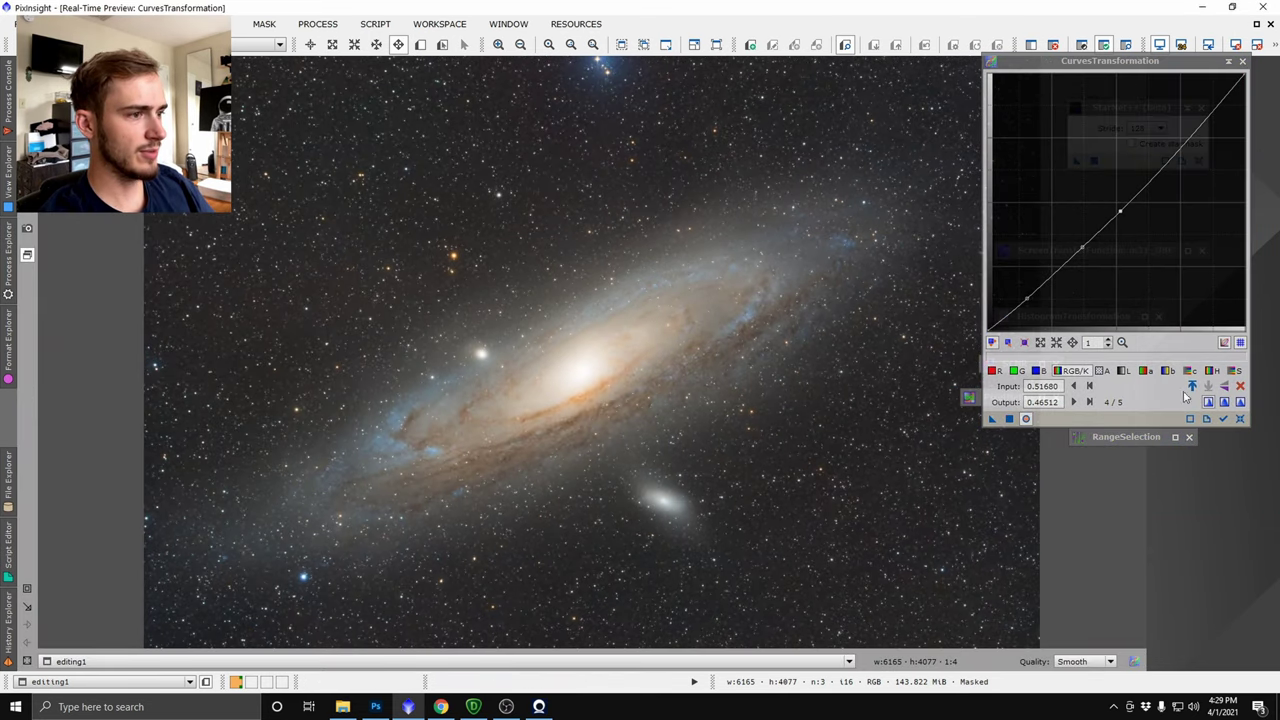
pyautogui.click(1240, 419)
# - Shape the RGB/K curve with points at about 0.238 to 0.258, 0.556 to 0.499, and 0.747 to 0.716
pyautogui.moveTo(1153, 164); pyautogui.dragTo(1152, 184)
pyautogui.moveTo(1061, 257); pyautogui.dragTo(1058, 255)
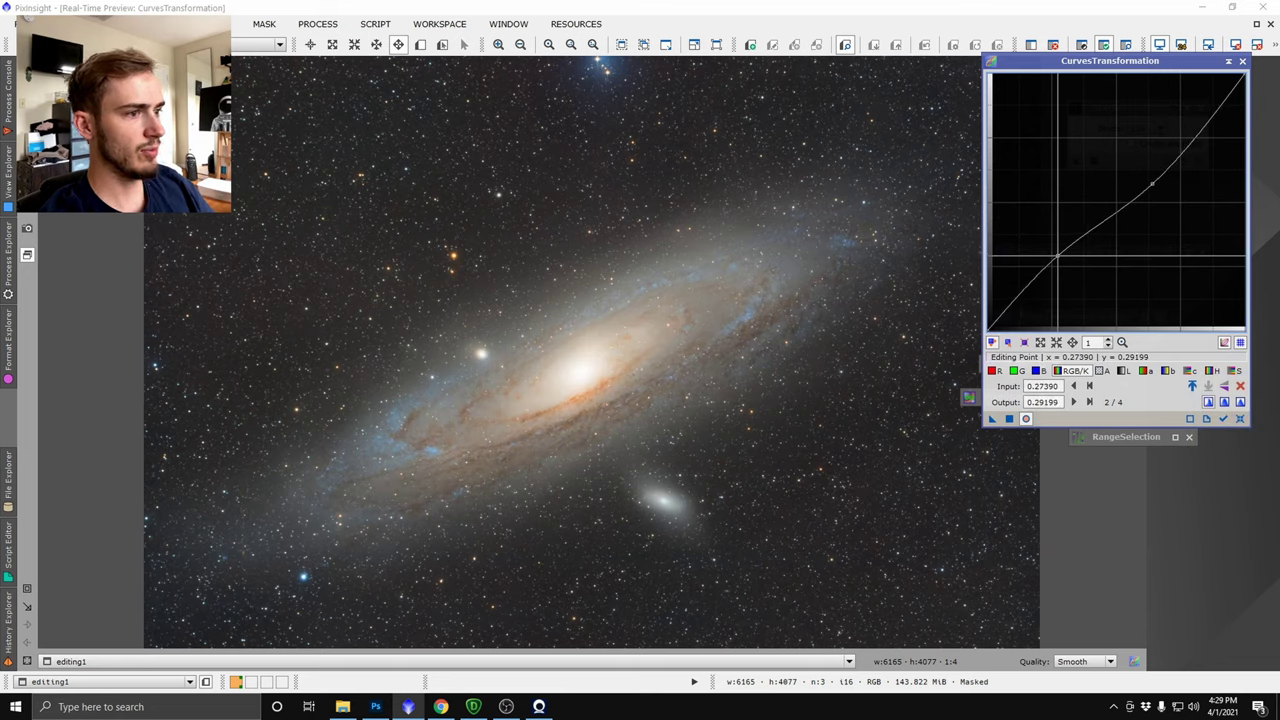
pyautogui.moveTo(1150, 184); pyautogui.dragTo(1126, 200)
pyautogui.click(1240, 386)
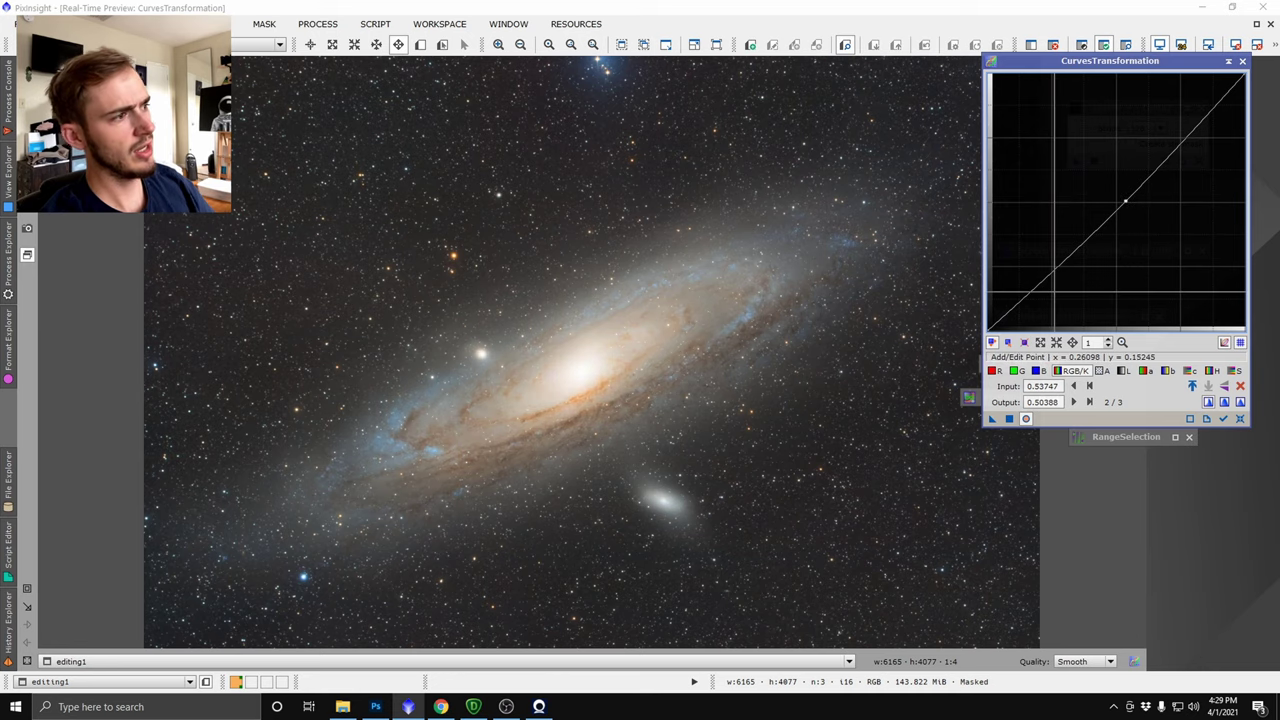
pyautogui.moveTo(1055, 291); pyautogui.dragTo(1049, 263)
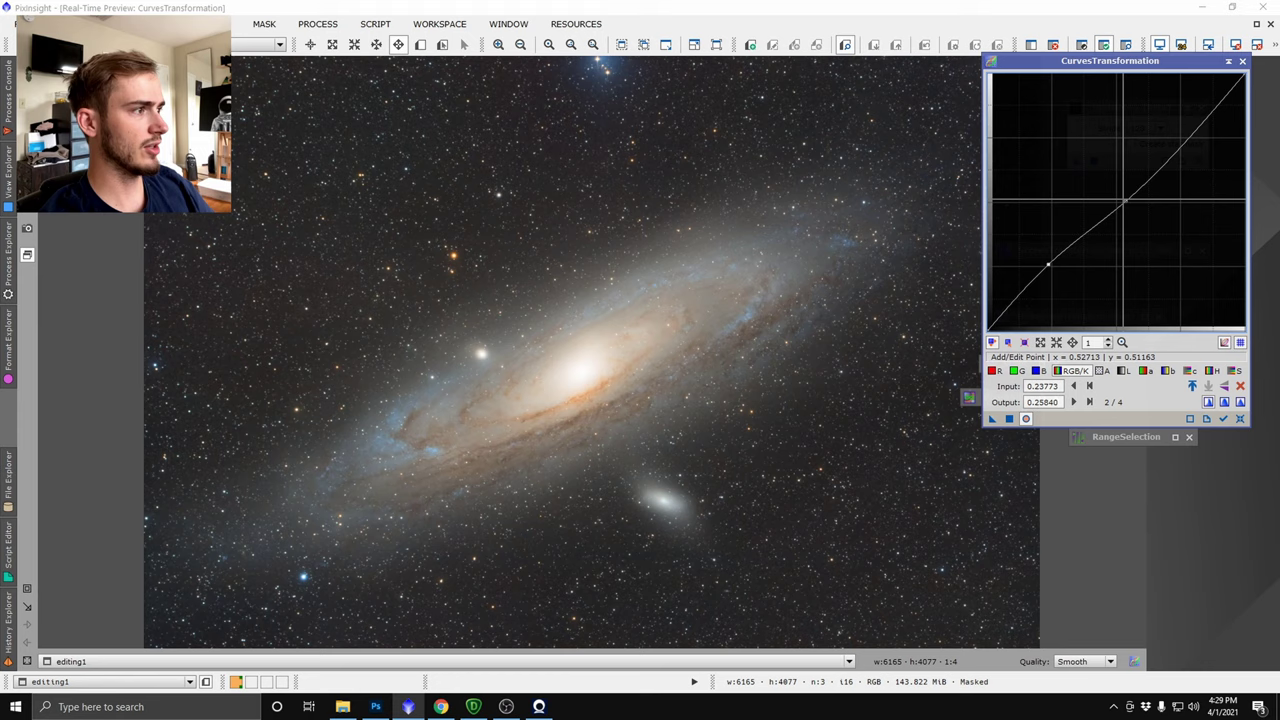
pyautogui.moveTo(1192, 132)
pyautogui.mouseDown()
pyautogui.moveTo(1190, 167)
pyautogui.moveTo(1176, 136)
pyautogui.moveTo(1180, 147)
pyautogui.mouseUp()
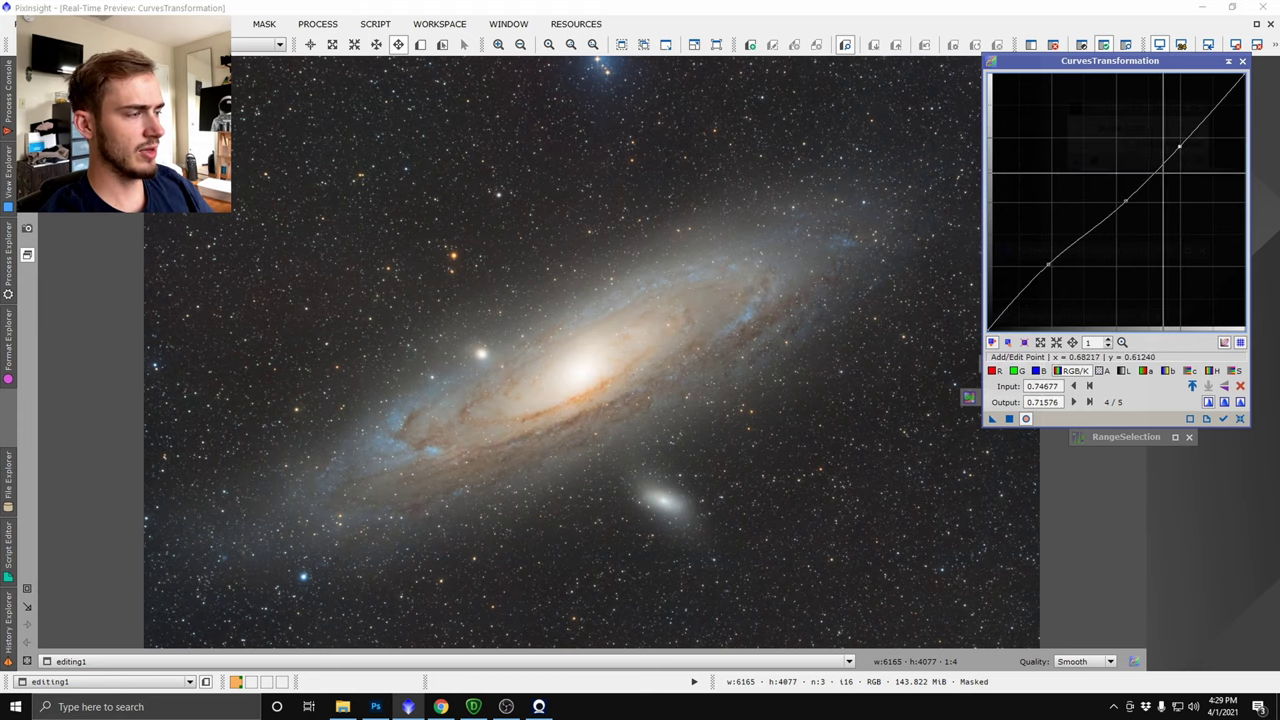
pyautogui.moveTo(1130, 195); pyautogui.dragTo(1130, 202)
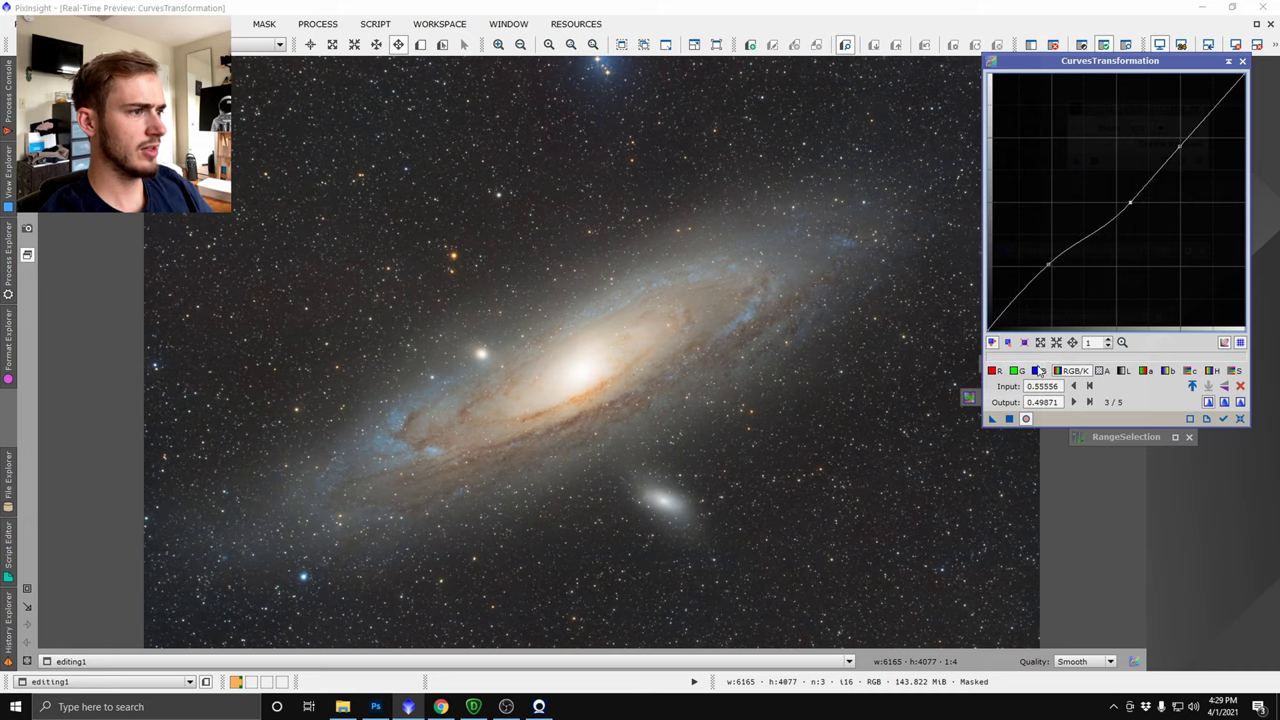
# - Compare the galaxy with and without the curve by switching the real-time preview off and on
pyautogui.click(1025, 420)
pyautogui.click(1025, 420)
pyautogui.click(1025, 420)
pyautogui.click(1025, 420)
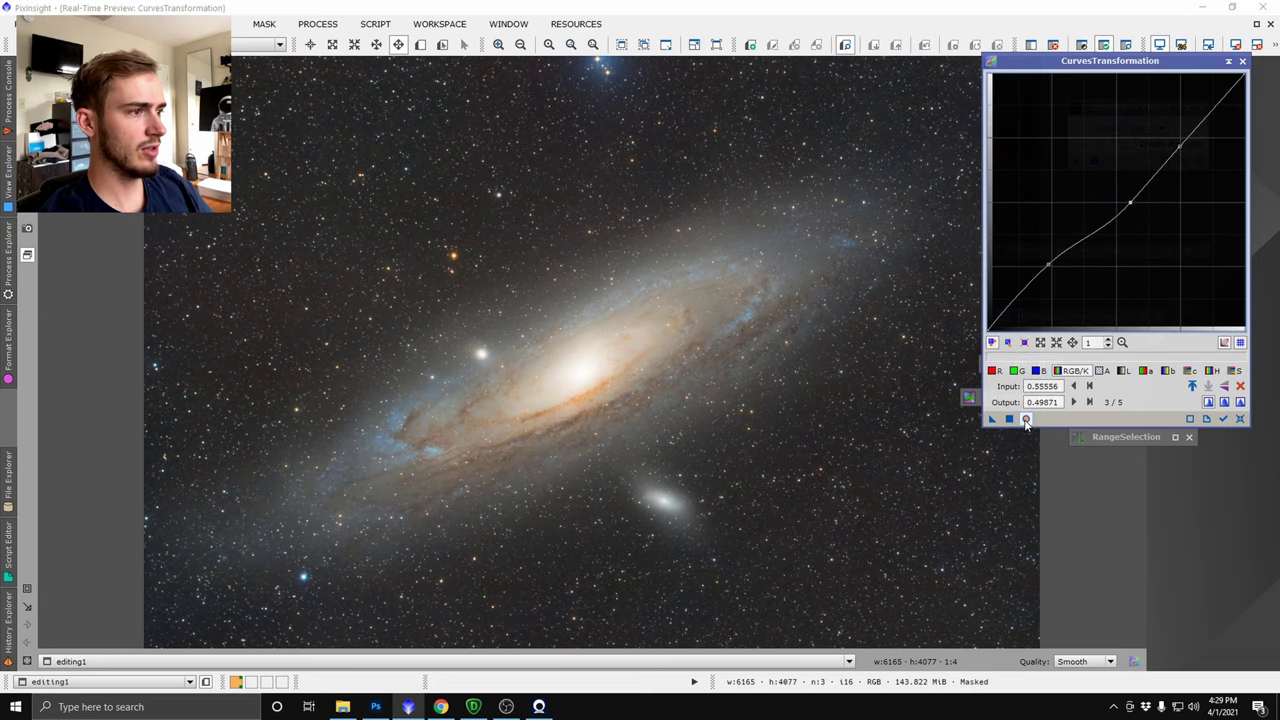
pyautogui.click(1025, 420)
pyautogui.click(1025, 420)
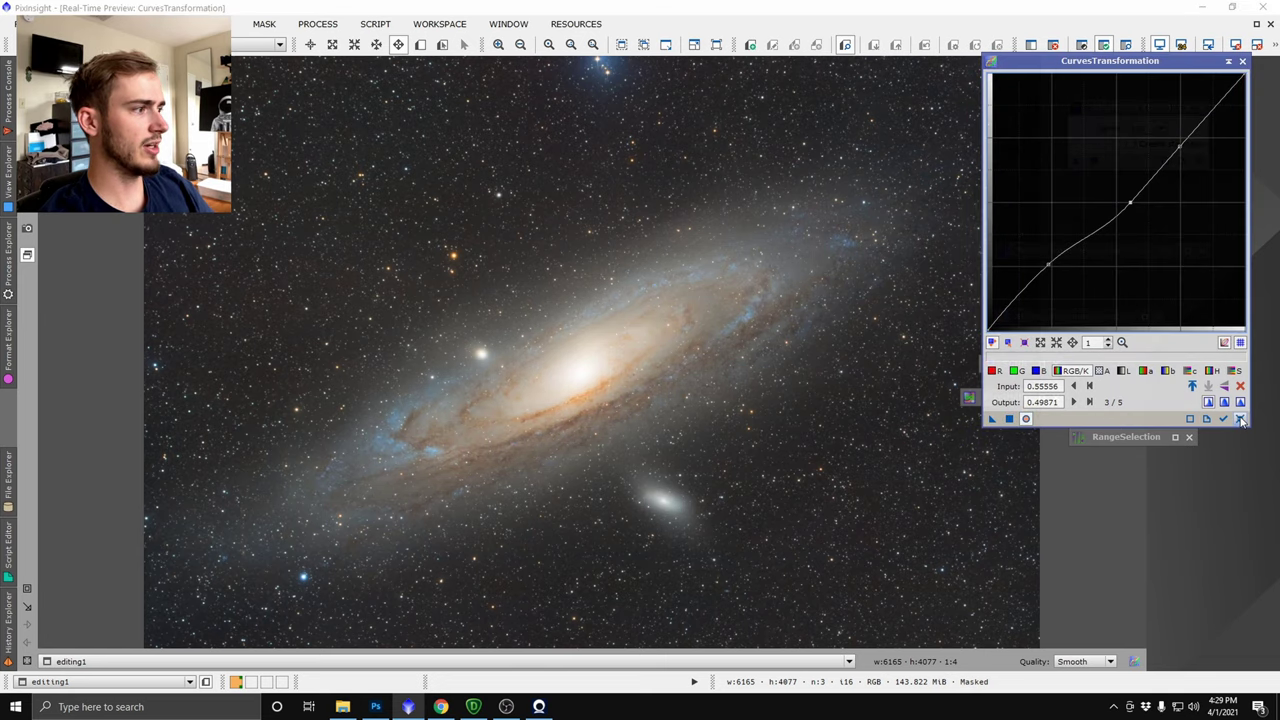
# - Turn off the real-time preview, apply the curve to the masked editing1 image, and inspect the galaxy up close
pyautogui.click(1025, 419)
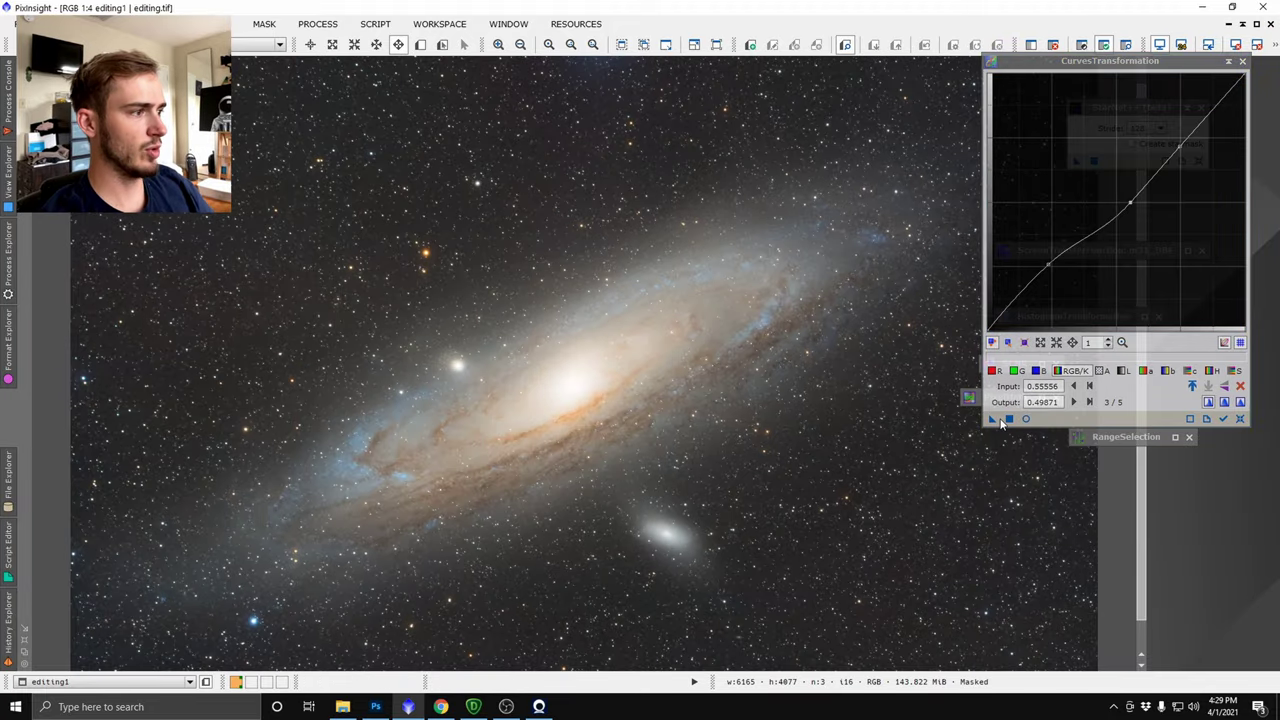
pyautogui.click(1008, 419)
pyautogui.scroll(4, 774, 381)
pyautogui.scroll(-1, 775, 383)
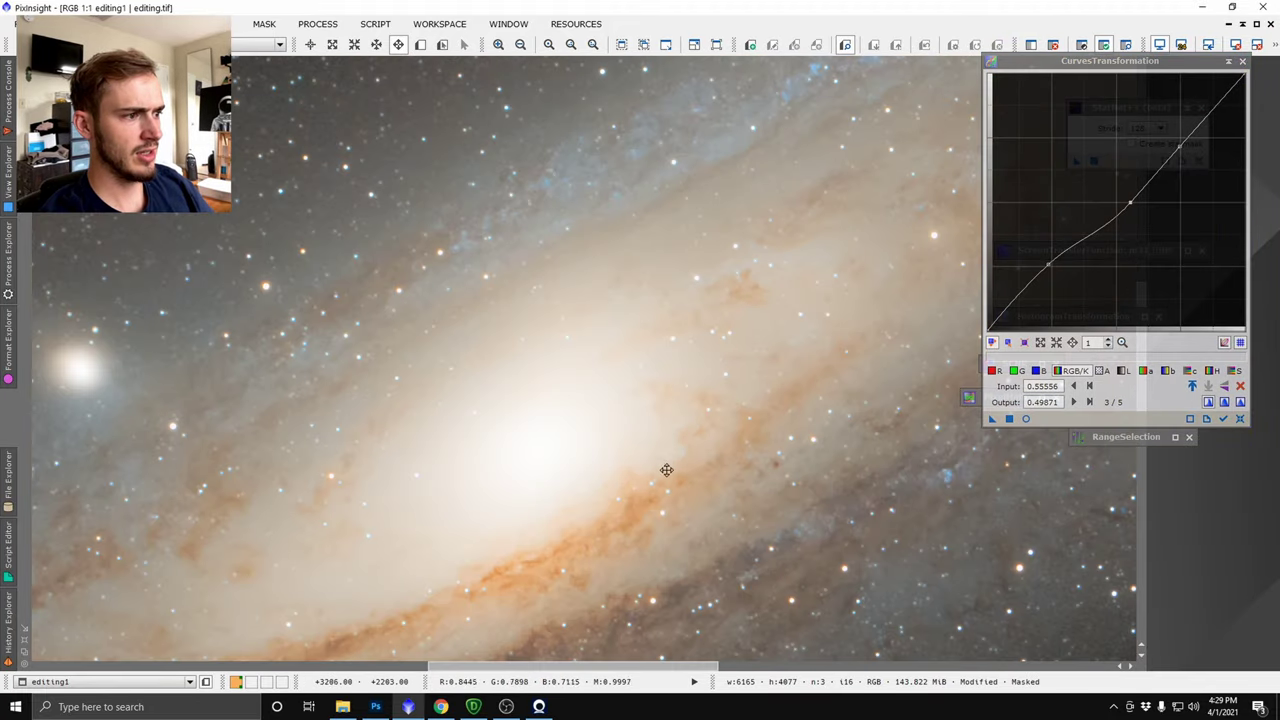
pyautogui.moveTo(666, 469); pyautogui.dragTo(777, 220)
pyautogui.scroll(-4, 760, 234)
pyautogui.scroll(1, 754, 234)
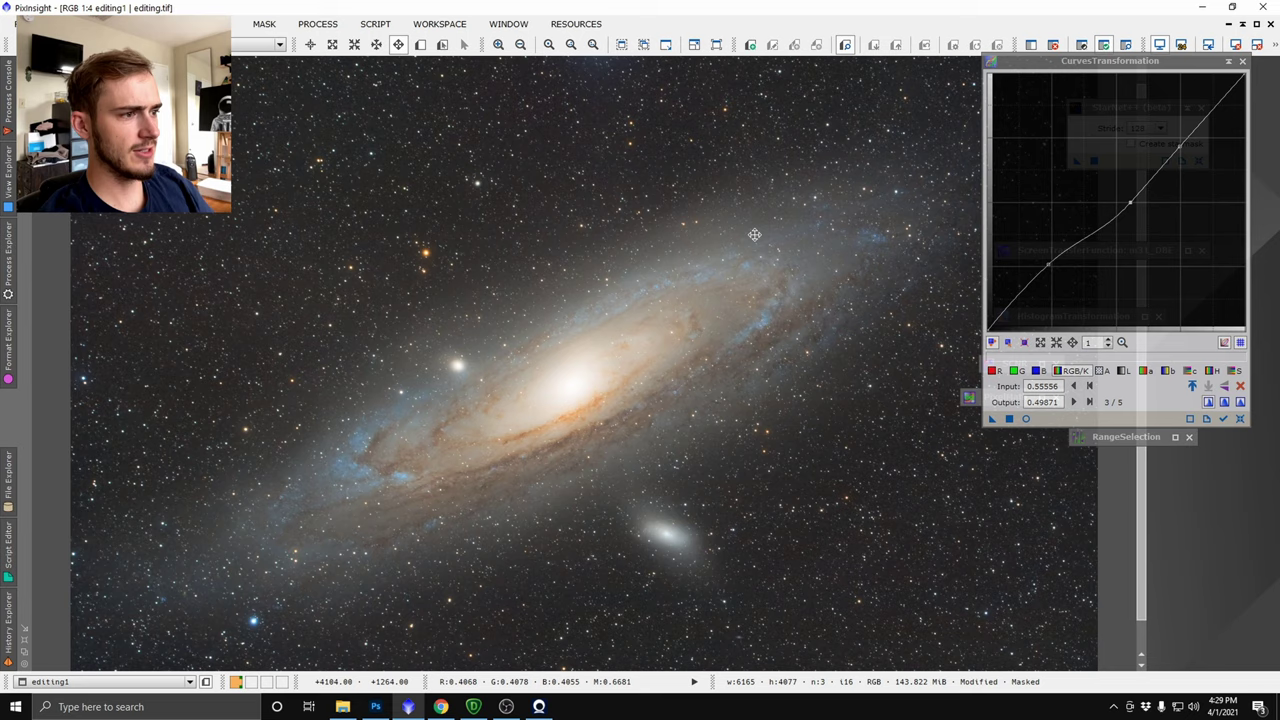
# - Open the LocalHistogramEqualization process and turn on its enlarged real-time preview for editing1
pyautogui.click(317, 23)
pyautogui.moveTo(322, 46)
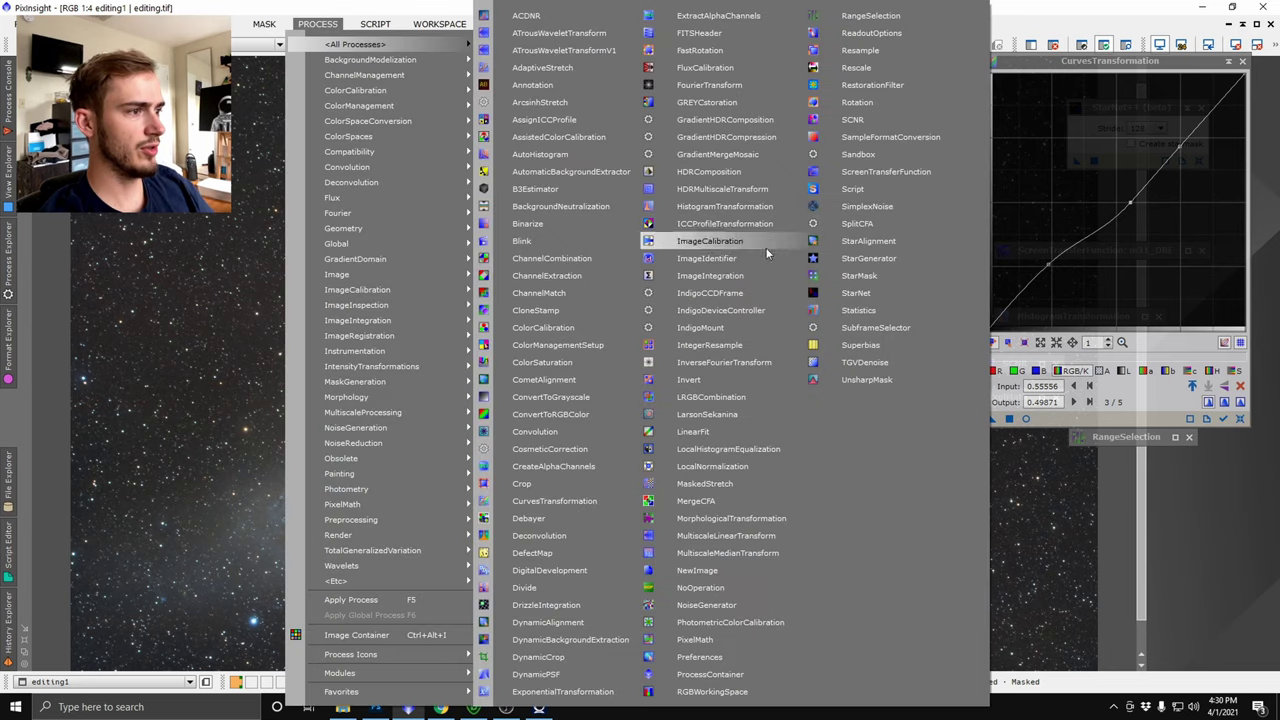
pyautogui.click(738, 449)
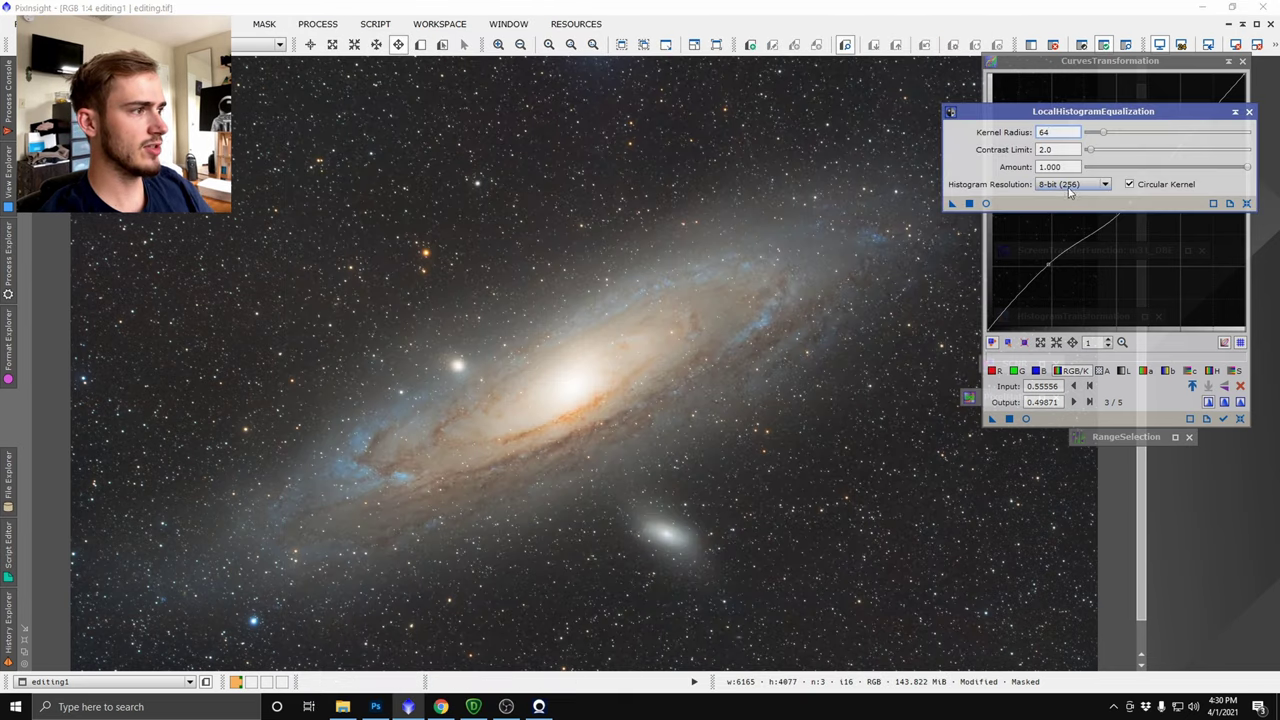
pyautogui.click(985, 203)
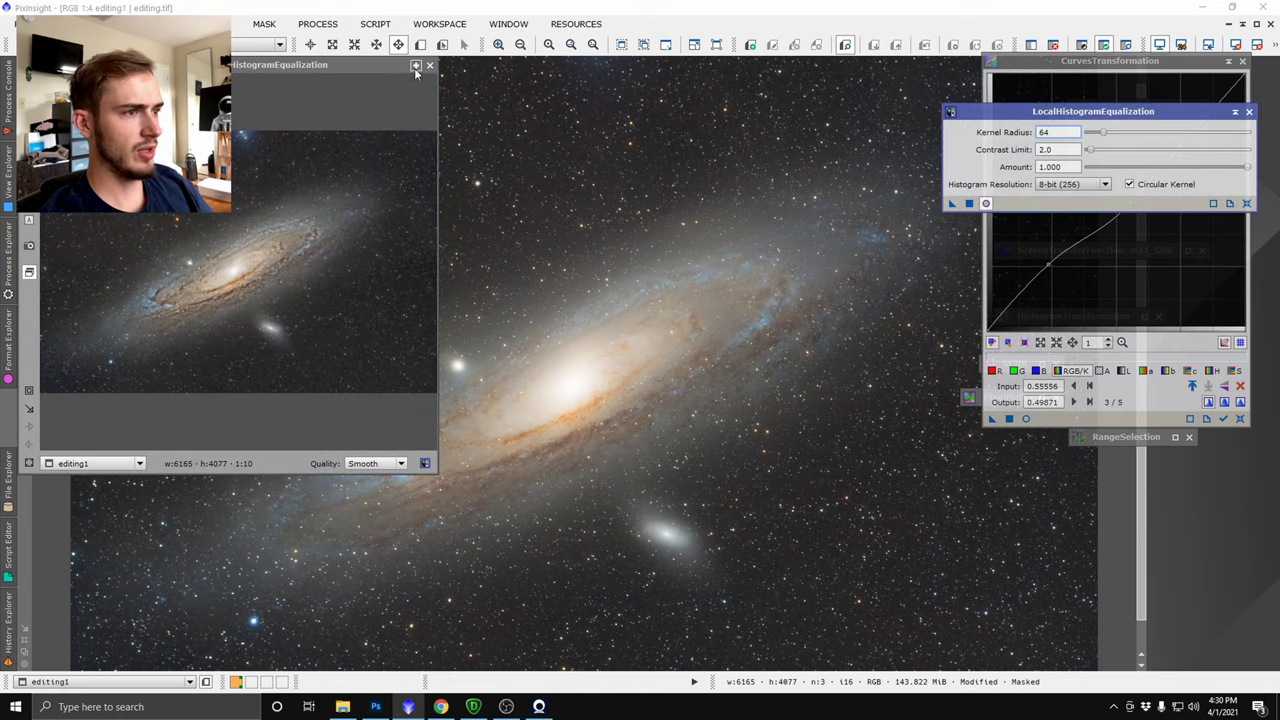
pyautogui.click(416, 67)
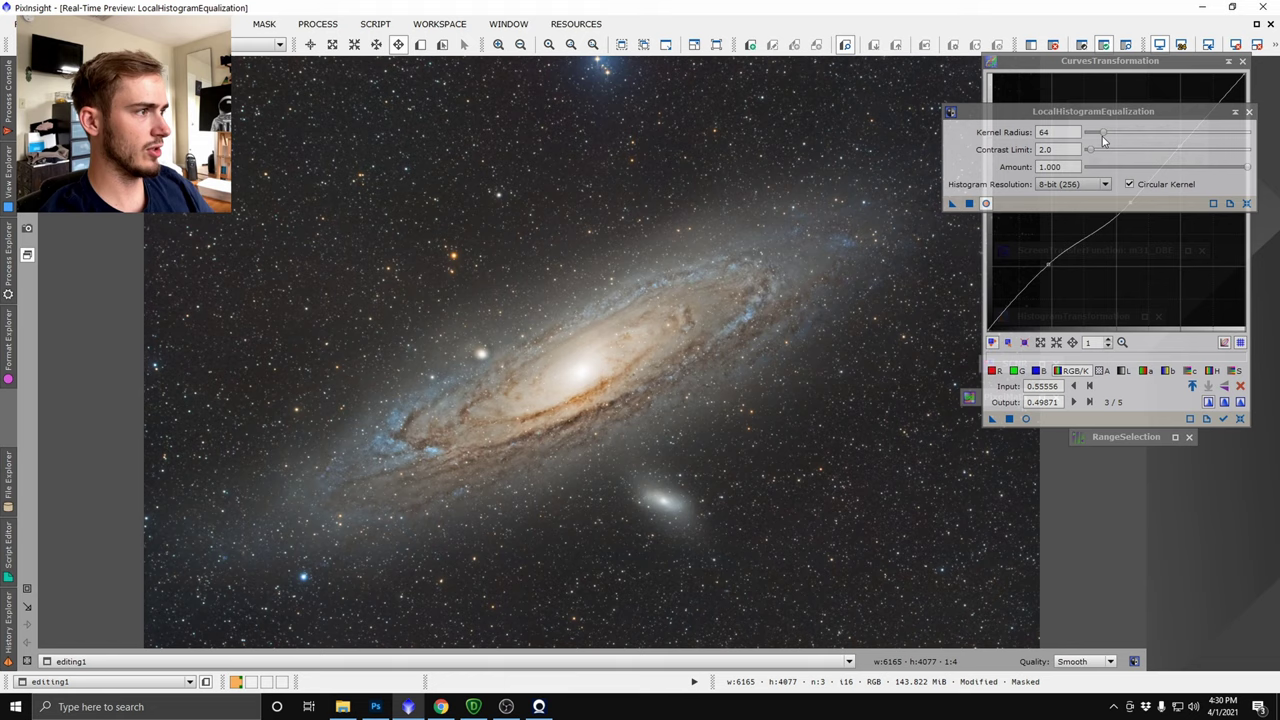
pyautogui.moveTo(1102, 133); pyautogui.dragTo(1088, 133)
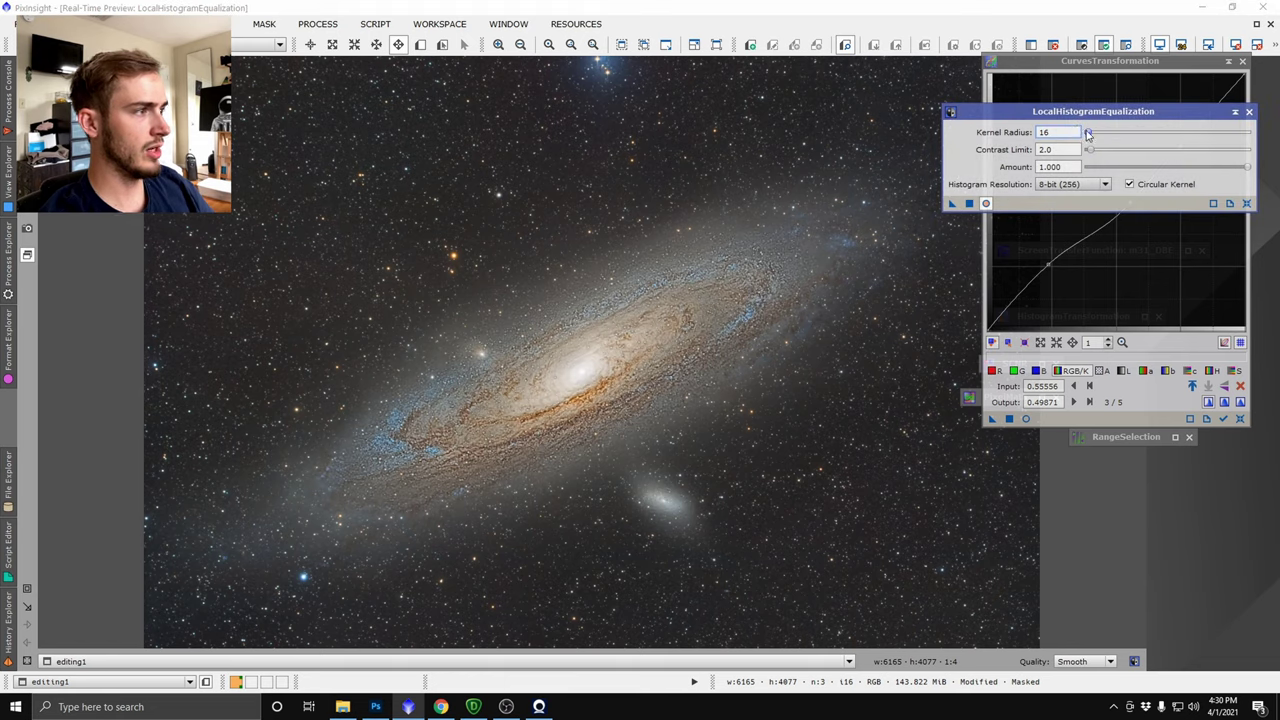
pyautogui.moveTo(1099, 135); pyautogui.dragTo(1096, 135)
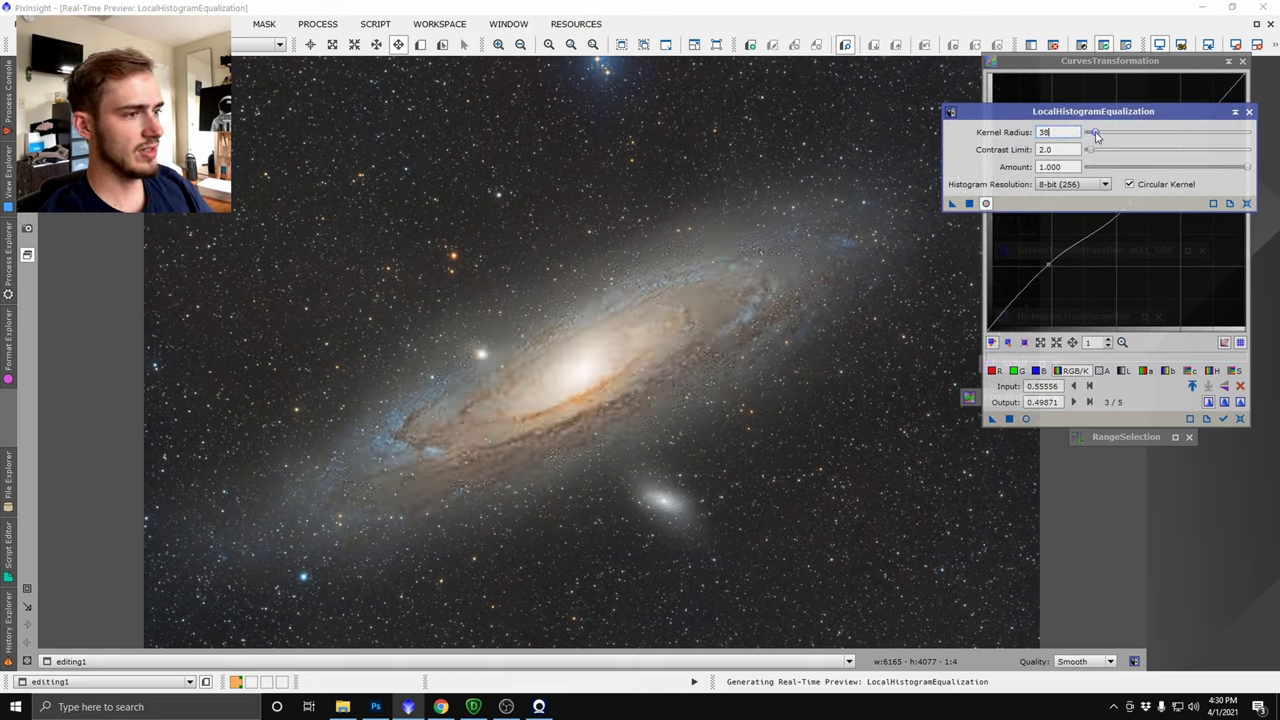
pyautogui.click(1247, 204)
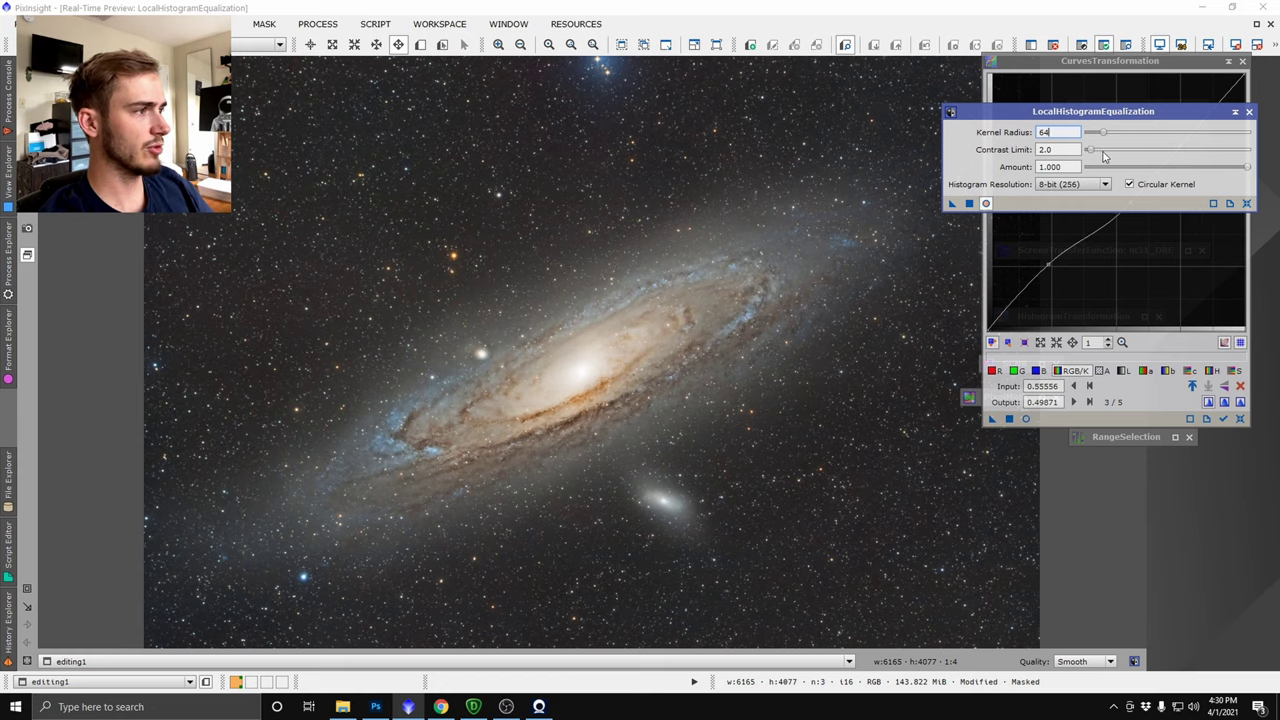
# - Set the local histogram equalization to contrast limit 8.0, kernel radius 50, and amount 0.160
pyautogui.moveTo(1091, 153); pyautogui.dragTo(1107, 153)
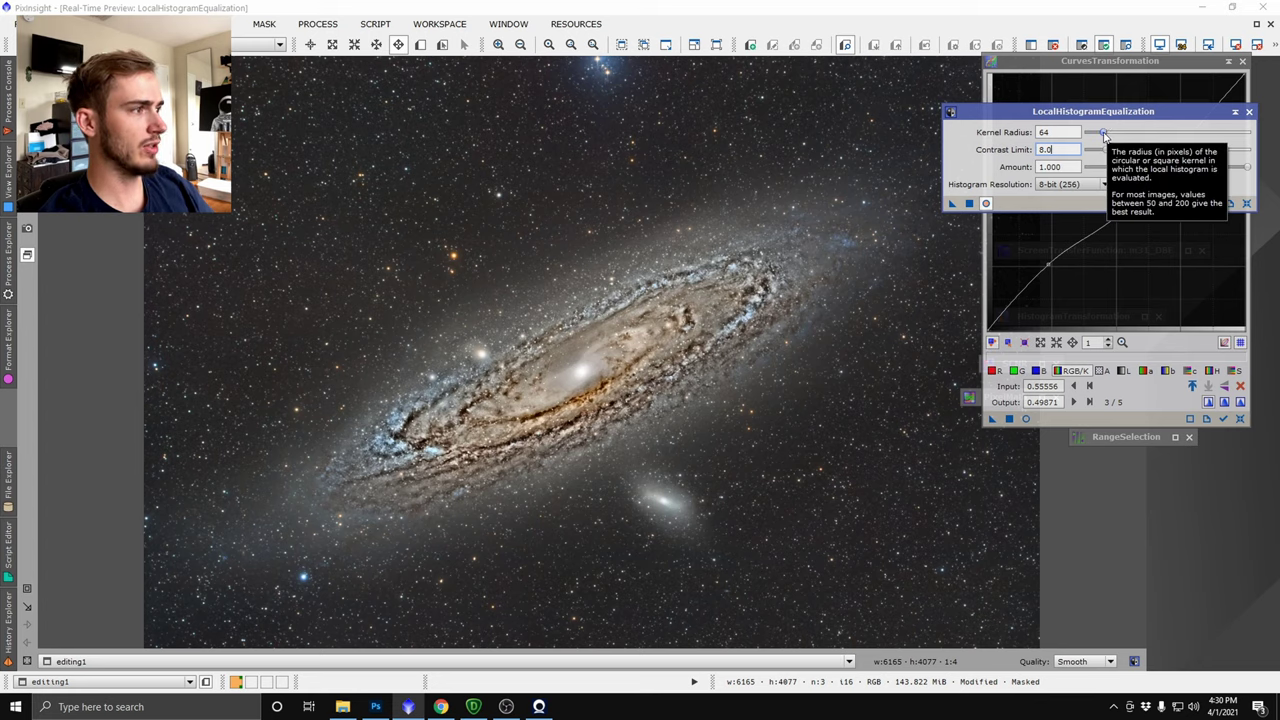
pyautogui.moveTo(1104, 133); pyautogui.dragTo(1099, 135)
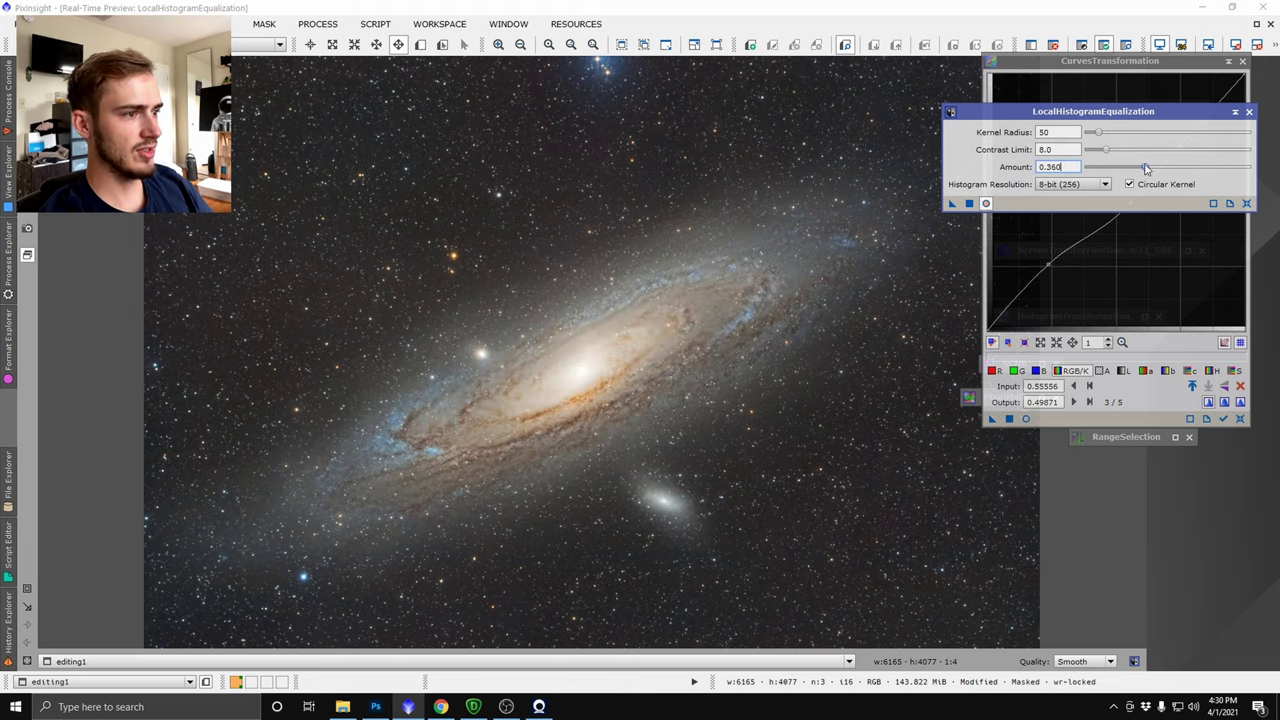
pyautogui.moveTo(1147, 168); pyautogui.dragTo(1099, 170)
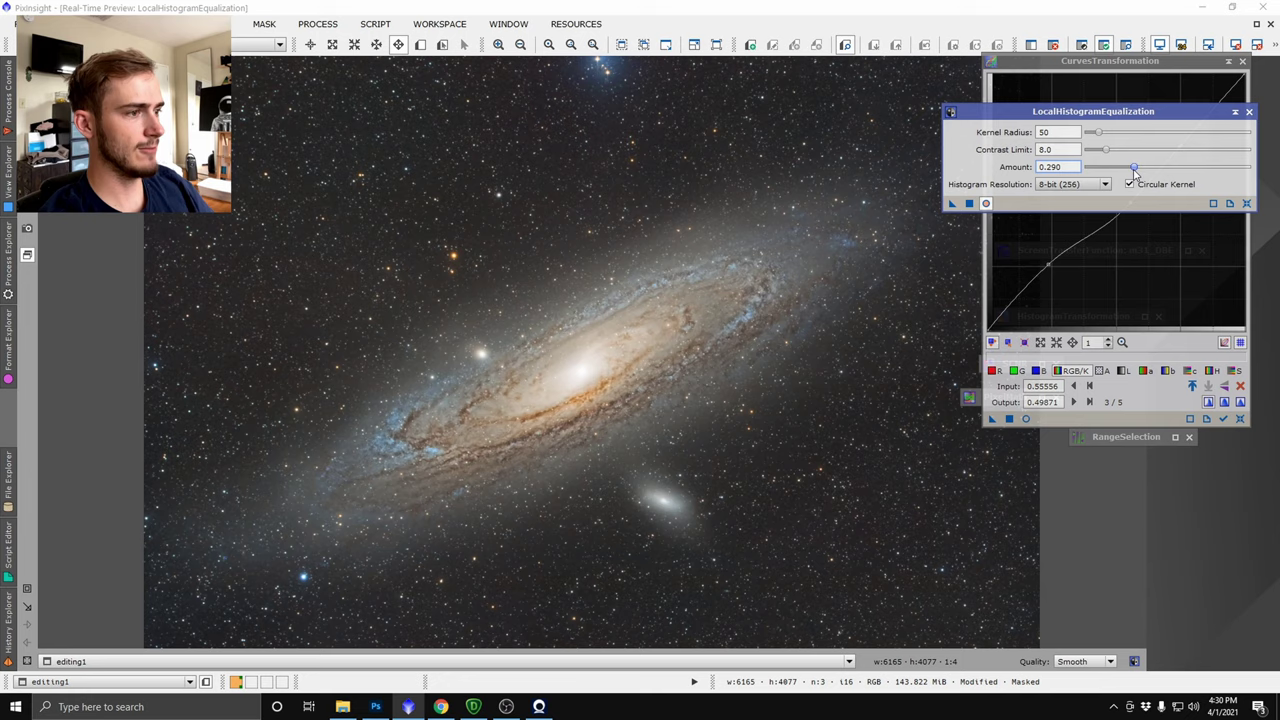
pyautogui.moveTo(1099, 170); pyautogui.dragTo(1114, 170)
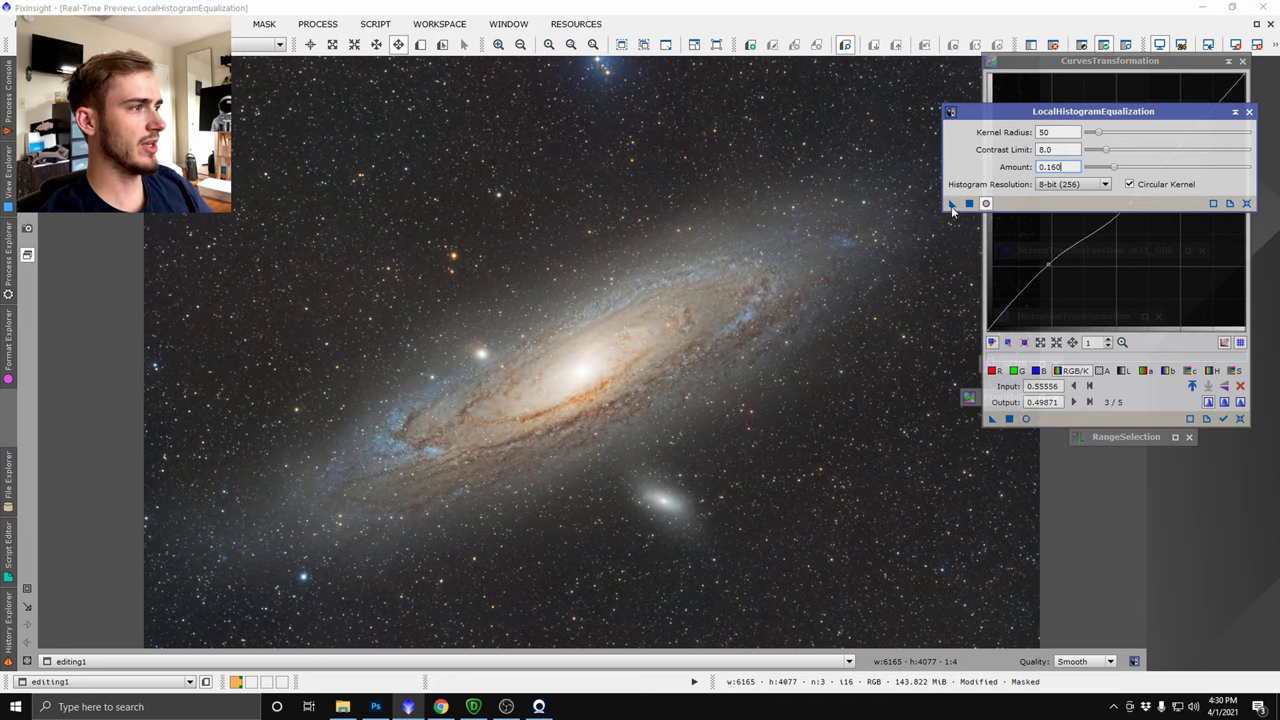
# - Close the real-time preview, define a preview region of about 3804 by 2250 pixels around the galaxy, and display that region
pyautogui.click(985, 204)
pyautogui.click(1267, 25)
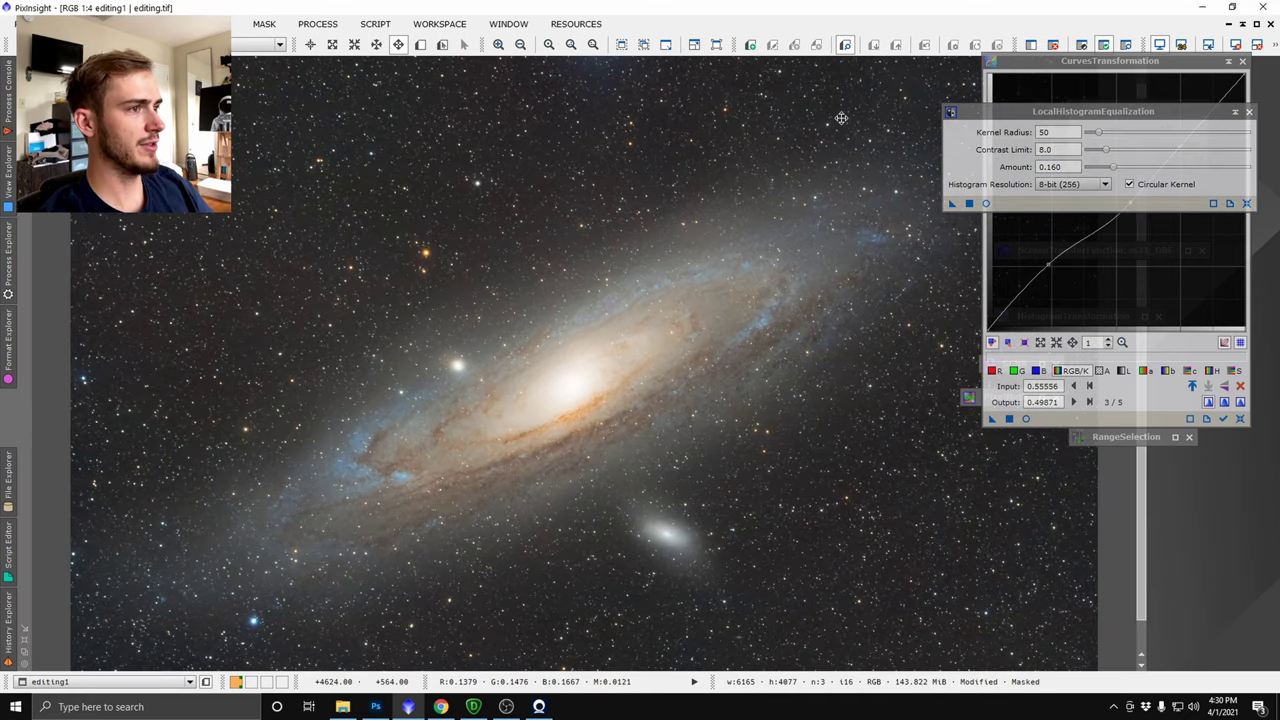
pyautogui.click(420, 44)
pyautogui.scroll(-2, 848, 266)
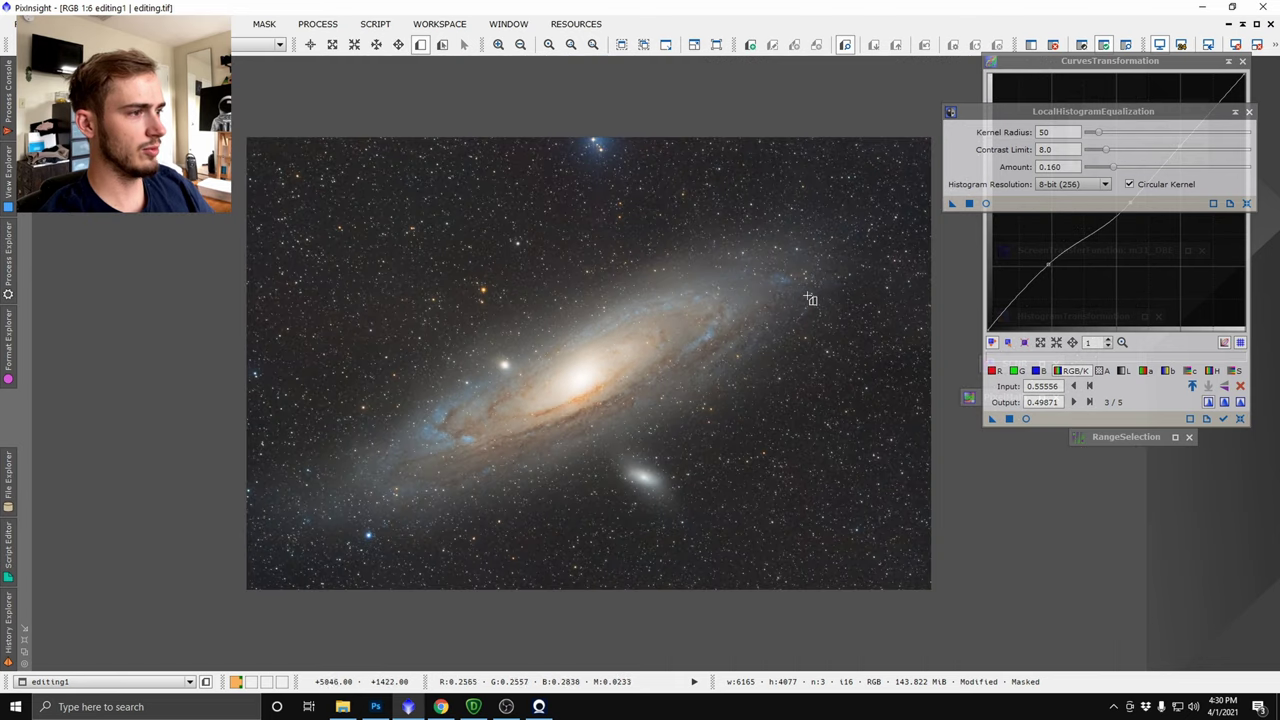
pyautogui.moveTo(785, 250); pyautogui.dragTo(363, 500)
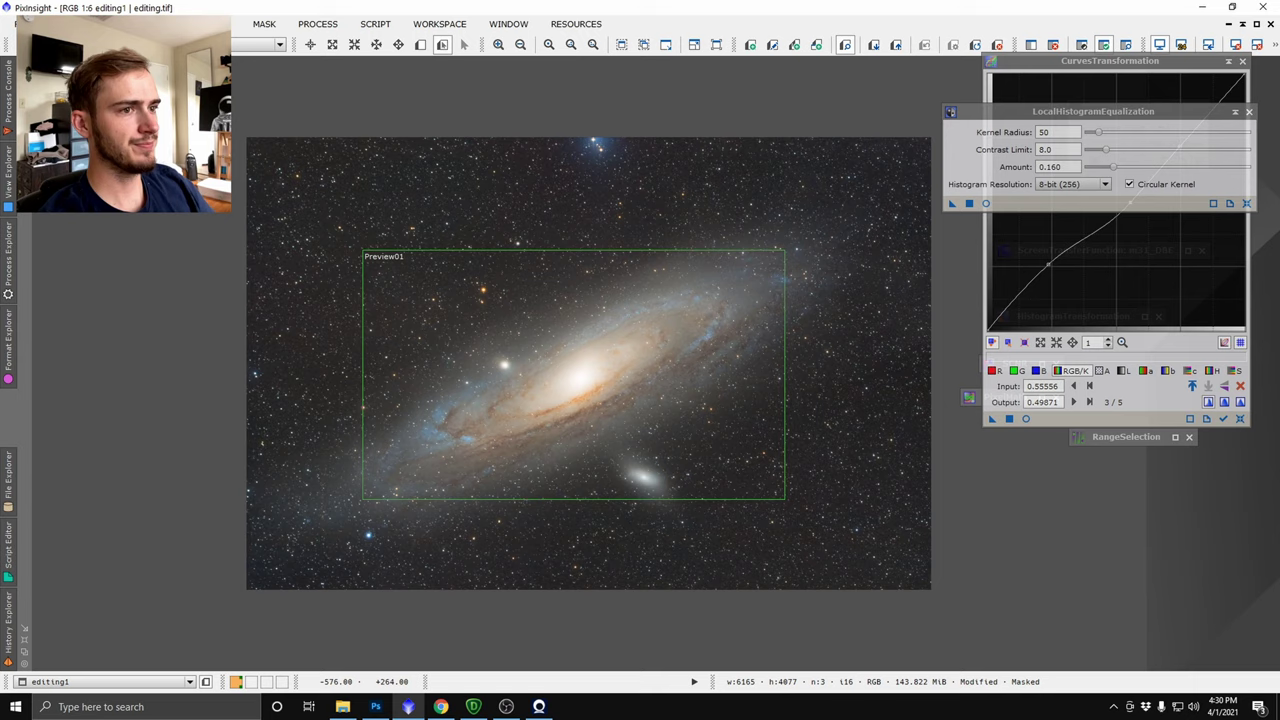
pyautogui.click(25, 143)
pyautogui.scroll(-2, 557, 383)
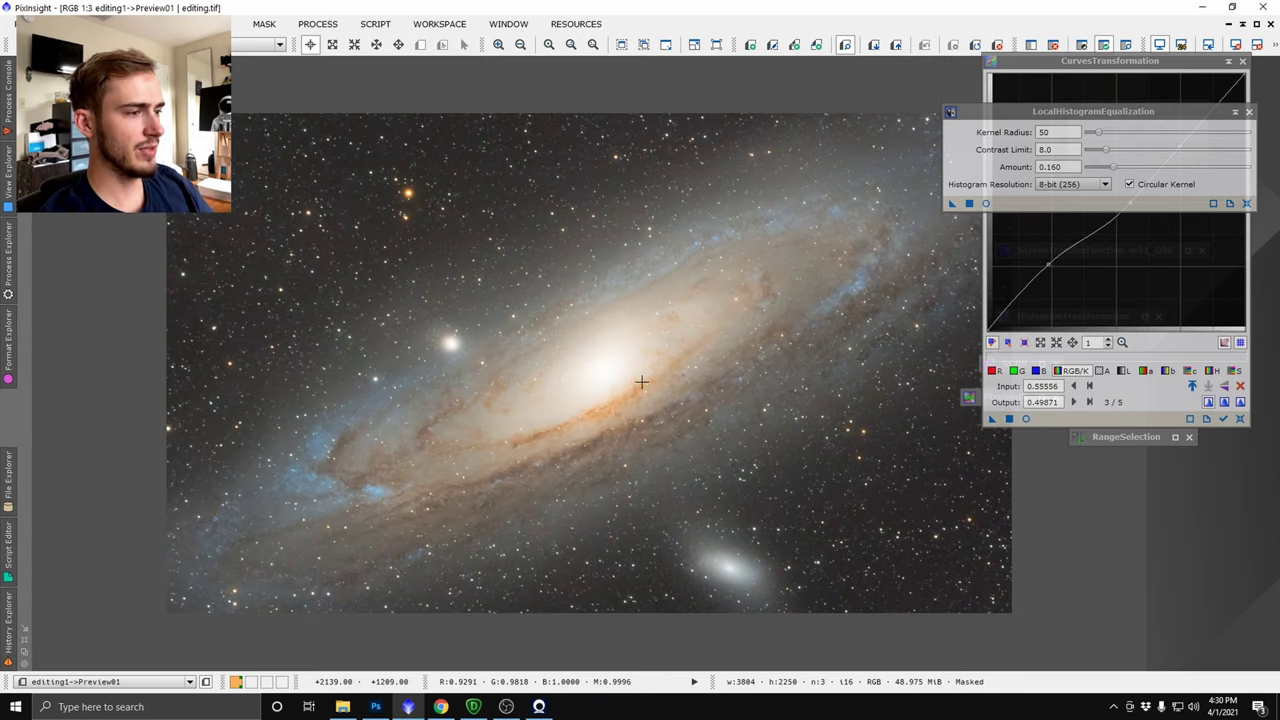
pyautogui.scroll(1, 842, 285)
# - Check the equalization in an enlarged real-time preview of Preview01, set its amount to 0.170, and close the preview
pyautogui.click(985, 203)
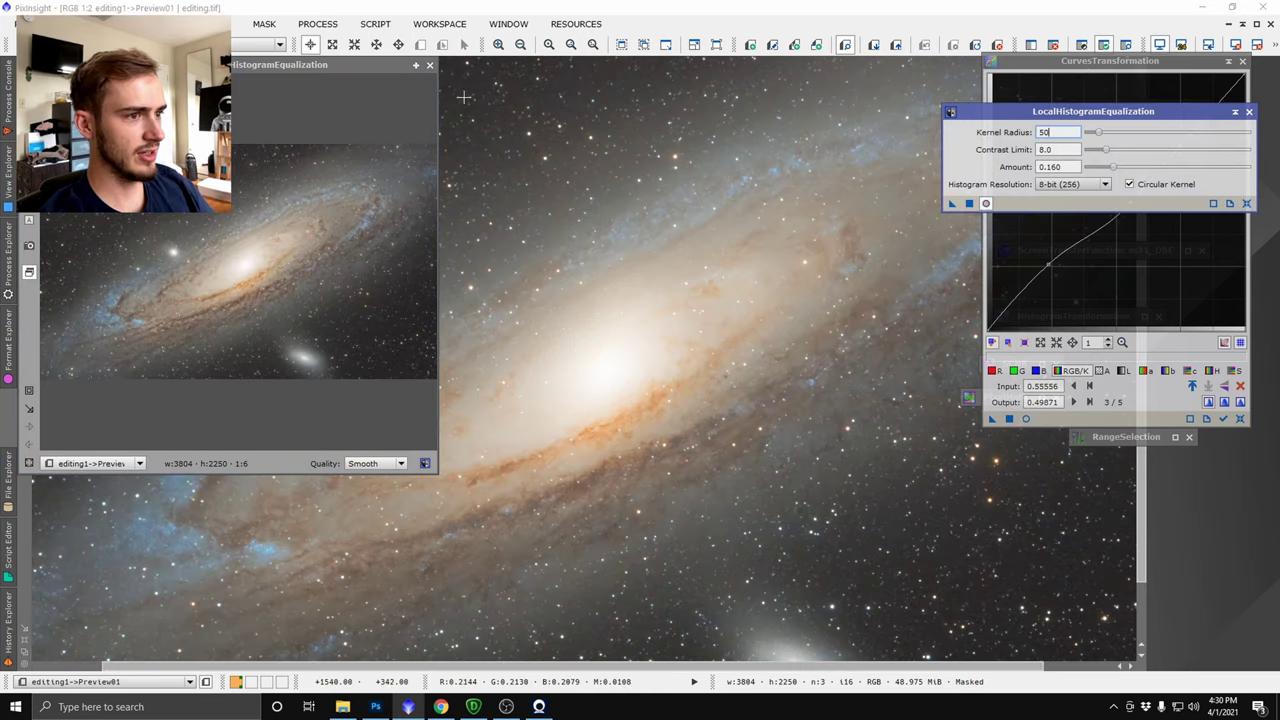
pyautogui.click(416, 66)
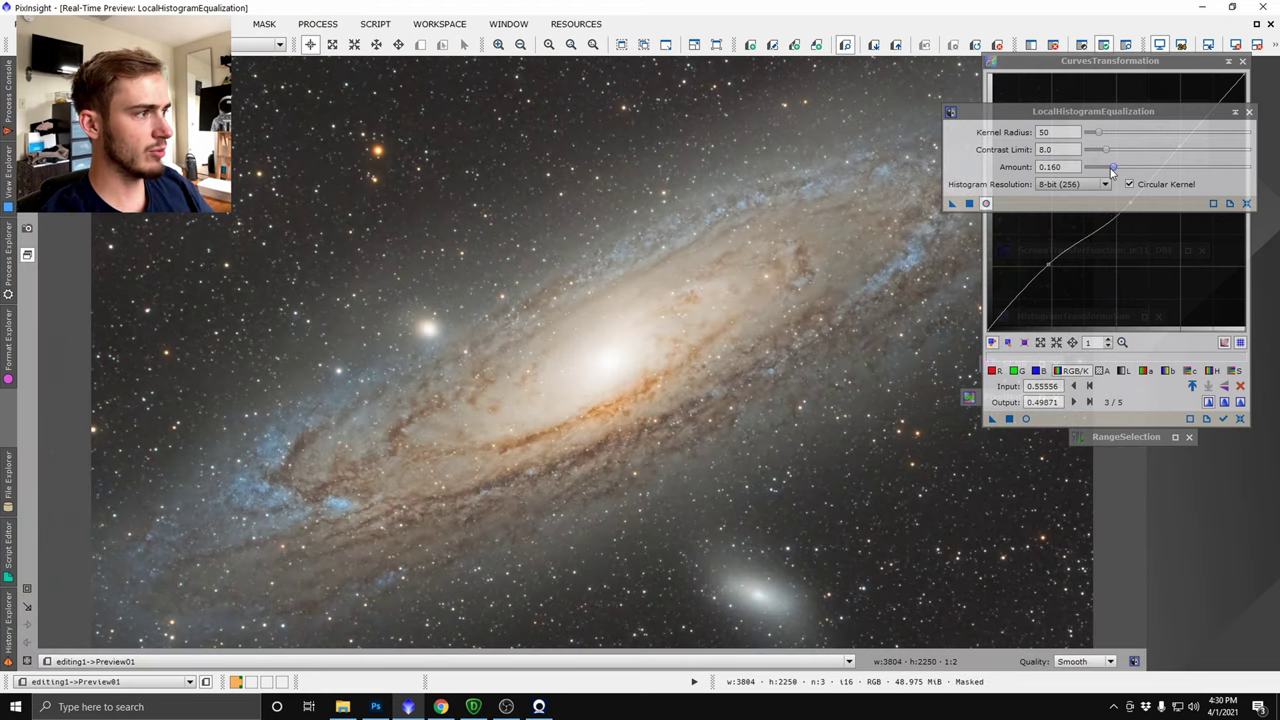
pyautogui.moveTo(1110, 168)
pyautogui.mouseDown()
pyautogui.moveTo(1144, 169)
pyautogui.moveTo(1114, 170)
pyautogui.mouseUp()
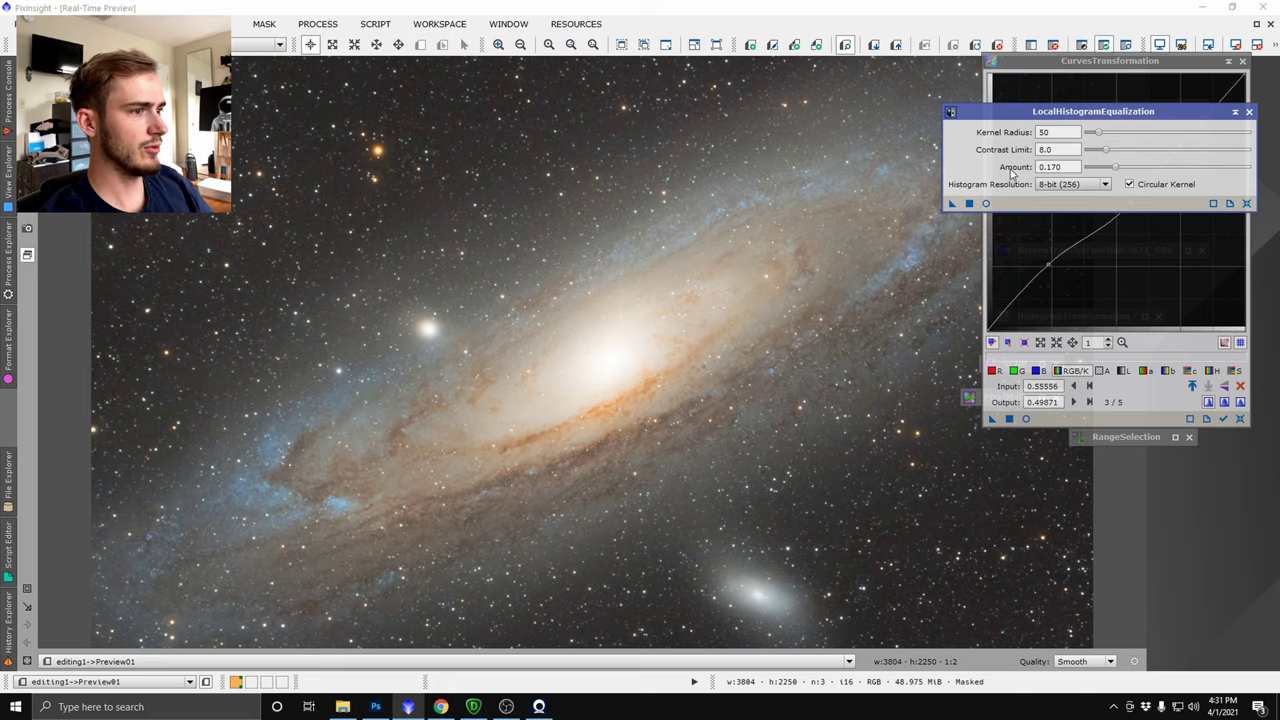
pyautogui.click(1270, 25)
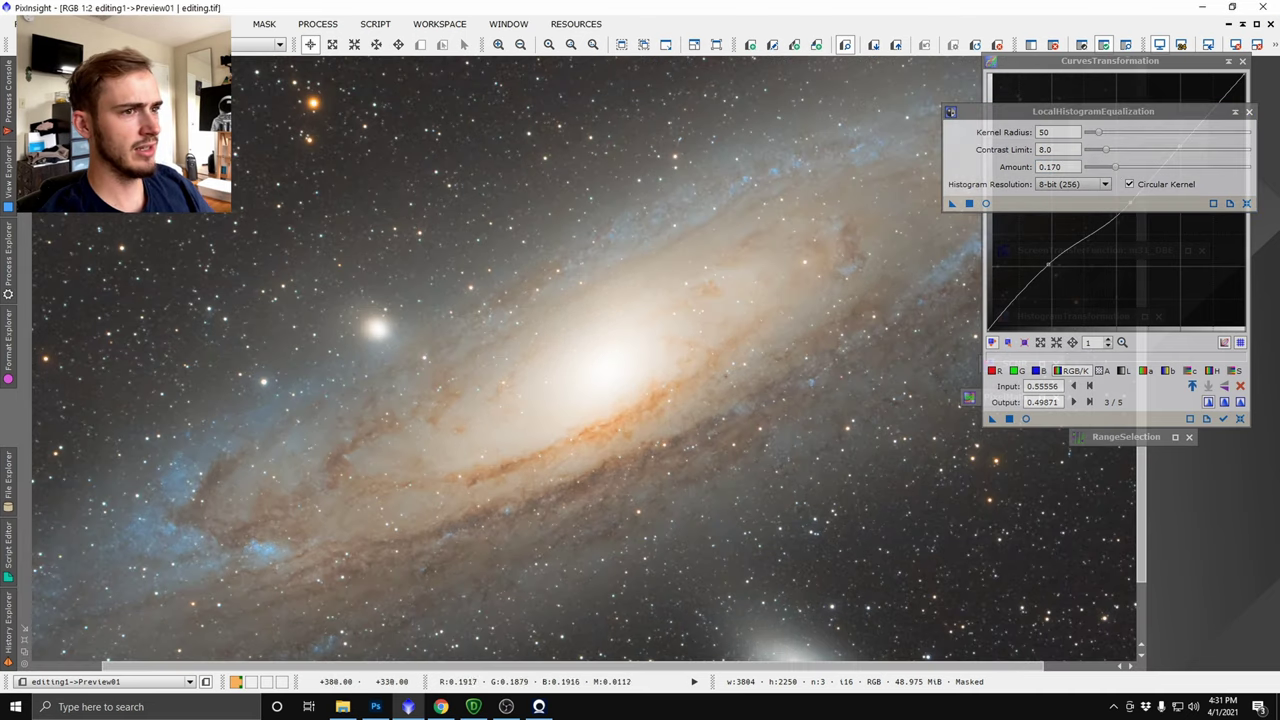
# - Apply the local histogram equalization to the full editing1 image and check the galaxy's detail
pyautogui.click(25, 85)
pyautogui.click(968, 206)
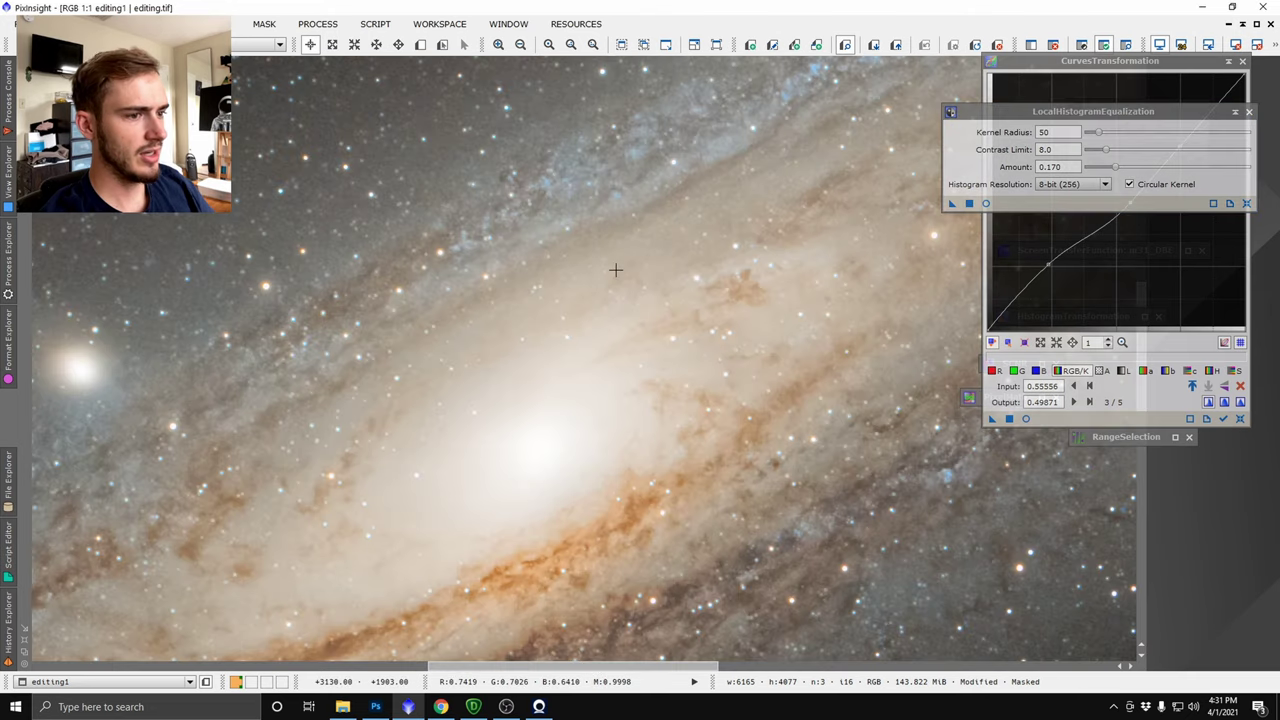
pyautogui.scroll(-2, 614, 262)
pyautogui.scroll(1, 455, 179)
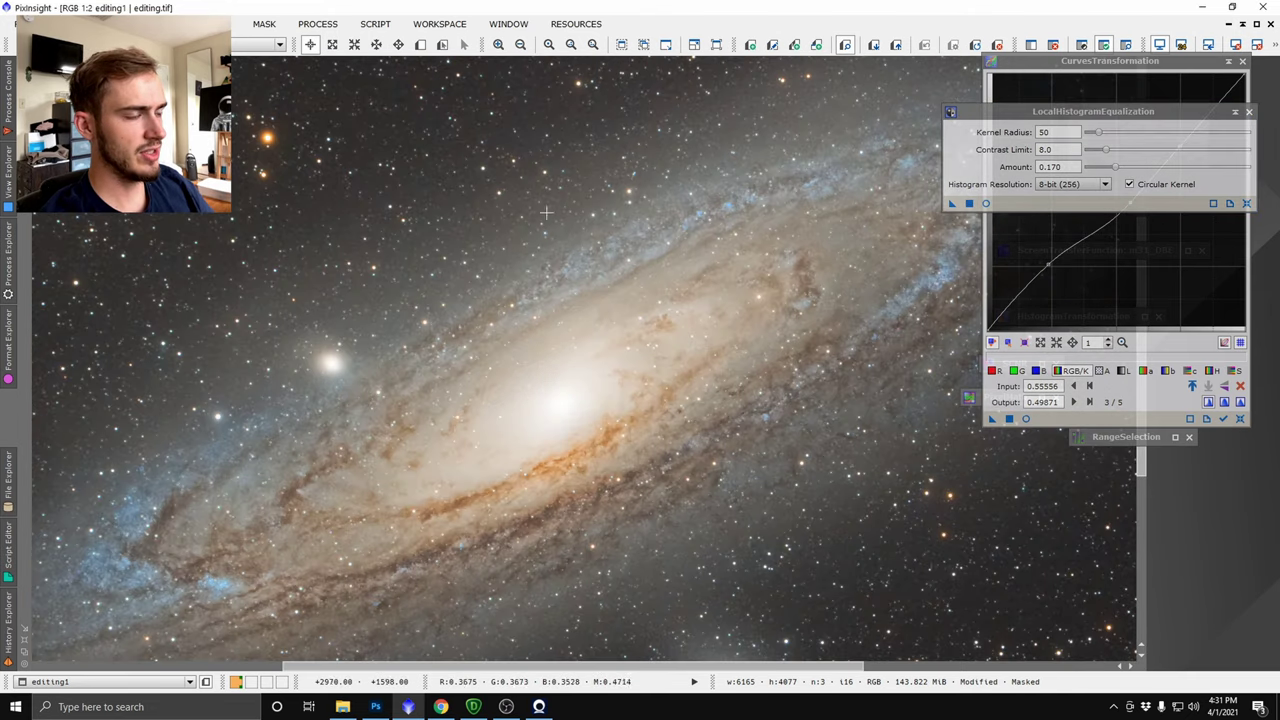
pyautogui.scroll(-4, 546, 212)
pyautogui.scroll(1, 903, 334)
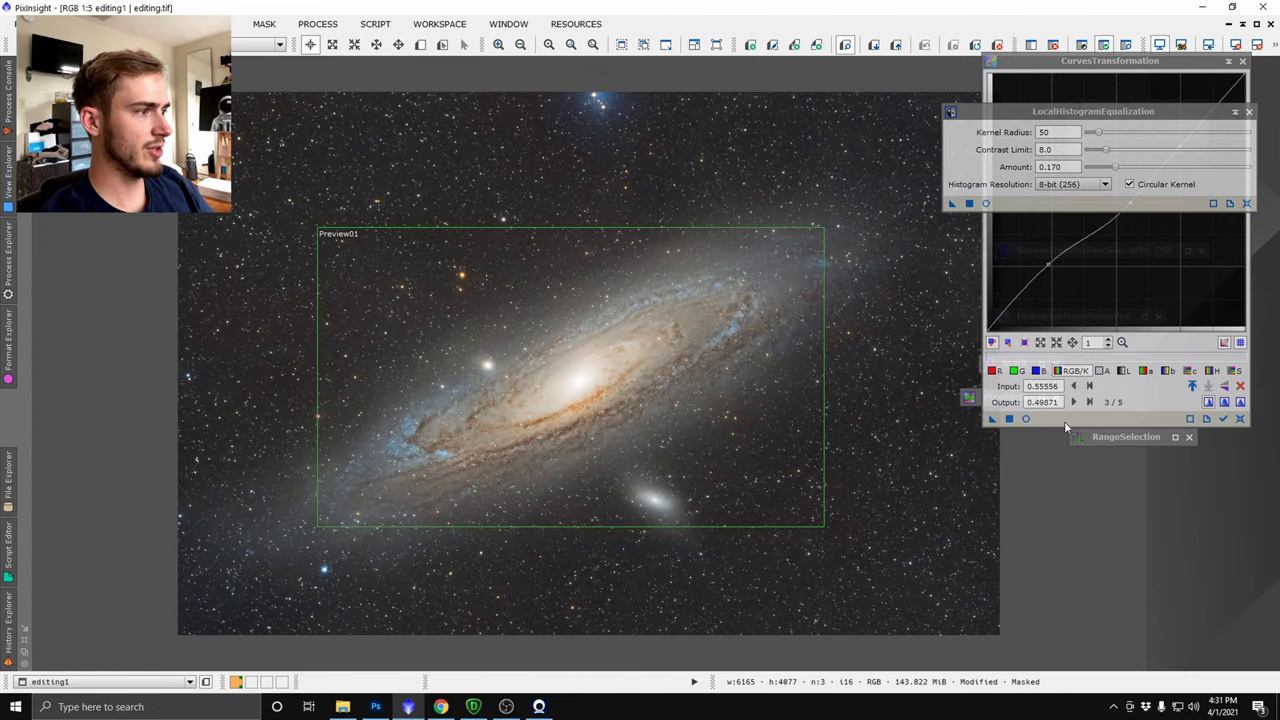
# - Raise the saturation curve's midtones for editing1 while checking the effect in an enlarged real-time preview
pyautogui.click(1025, 419)
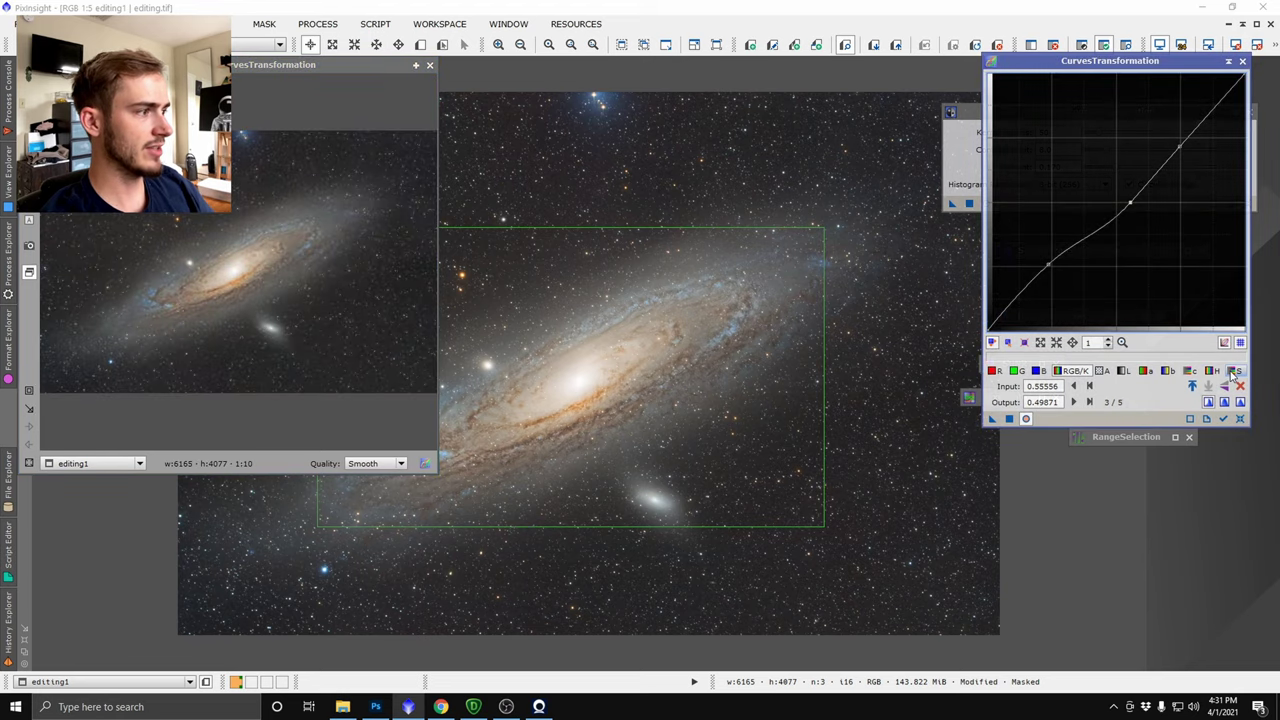
pyautogui.click(1235, 371)
pyautogui.click(416, 64)
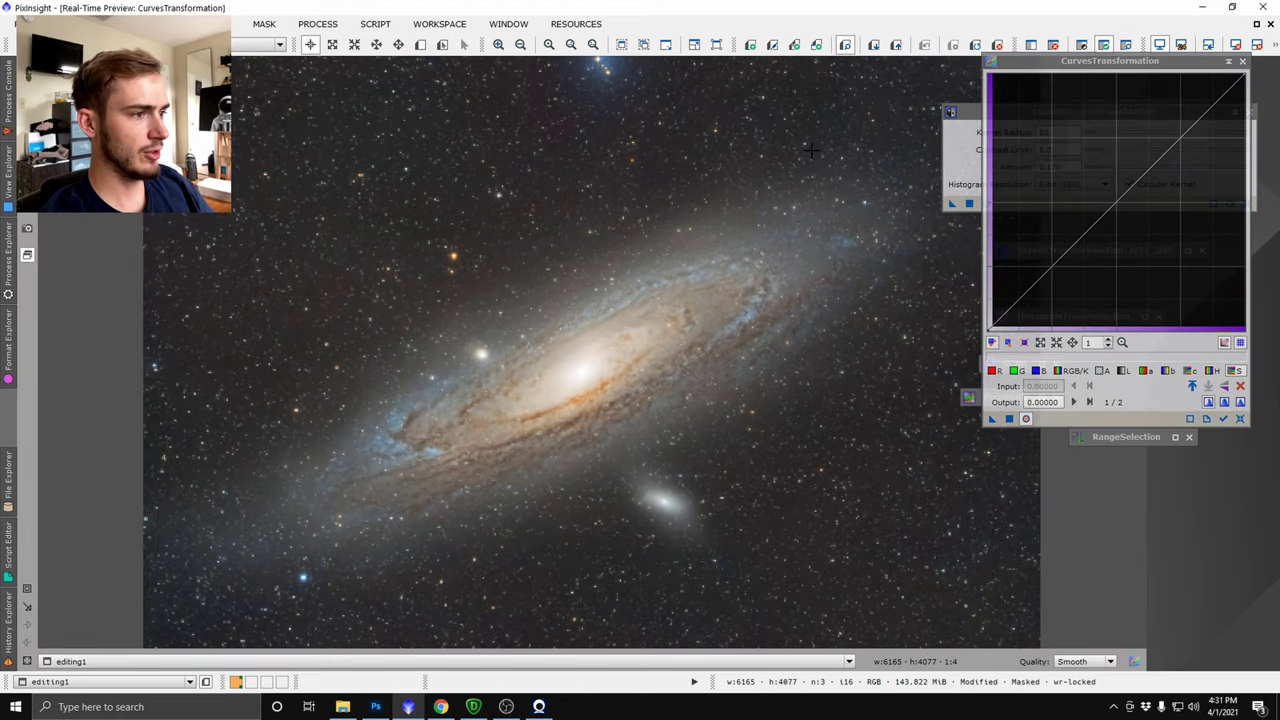
pyautogui.moveTo(1062, 138); pyautogui.dragTo(1120, 162)
# - Shape the RGB/K curve with a shadow point at input 0.26357, output 0.27132 and a highlight point near input 0.63, output 0.67
pyautogui.click(1071, 371)
pyautogui.click(1130, 209)
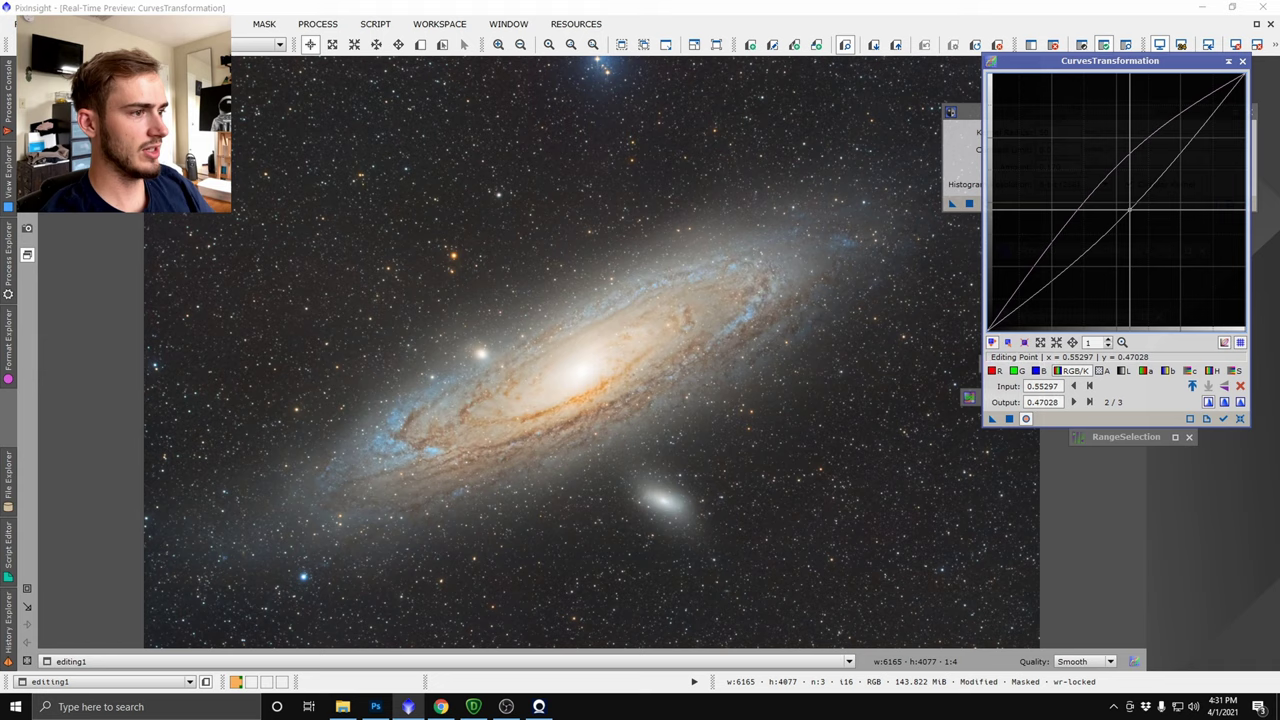
pyautogui.moveTo(1130, 209)
pyautogui.mouseDown()
pyautogui.moveTo(1129, 181)
pyautogui.moveTo(1128, 194)
pyautogui.mouseUp()
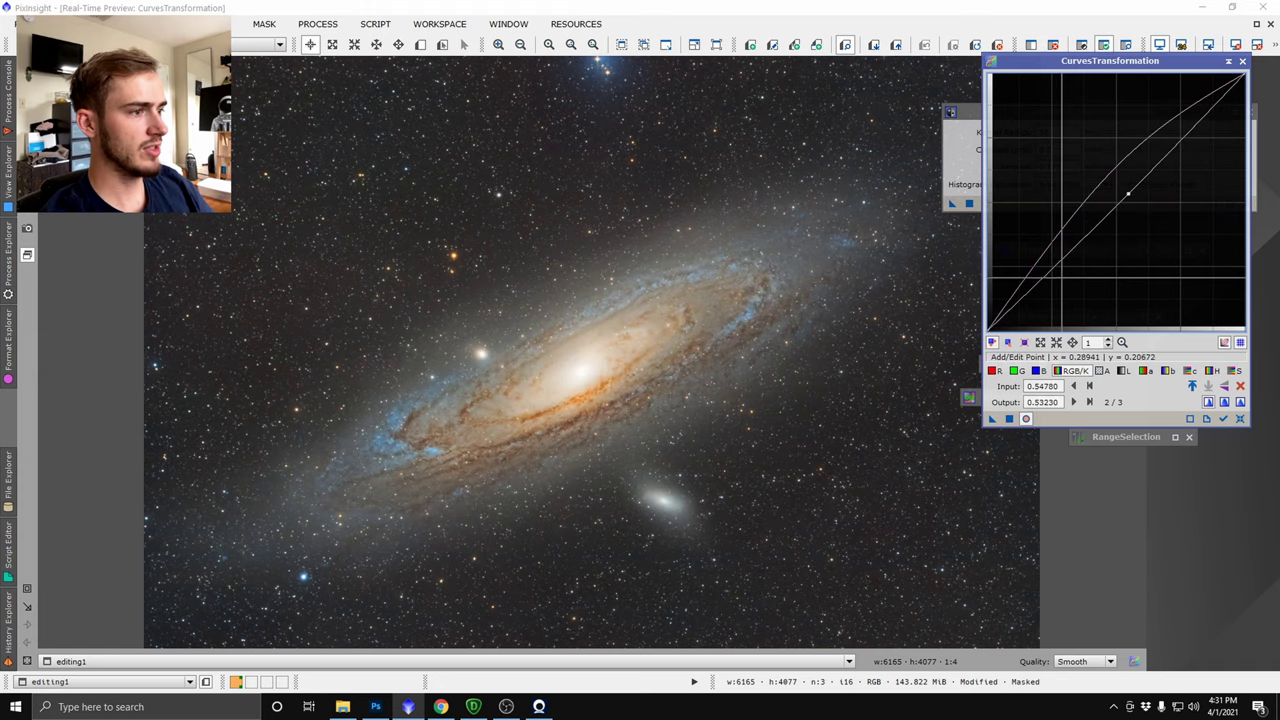
pyautogui.click(1057, 266)
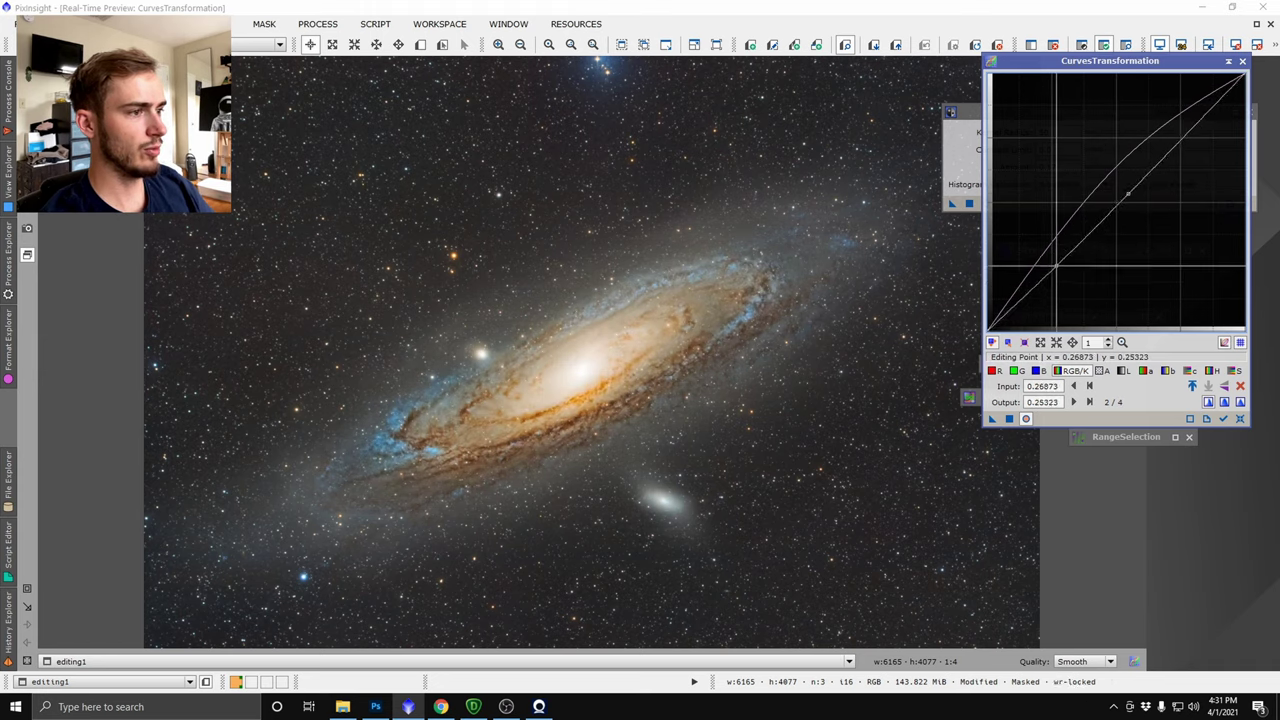
pyautogui.moveTo(1128, 193); pyautogui.dragTo(1150, 158)
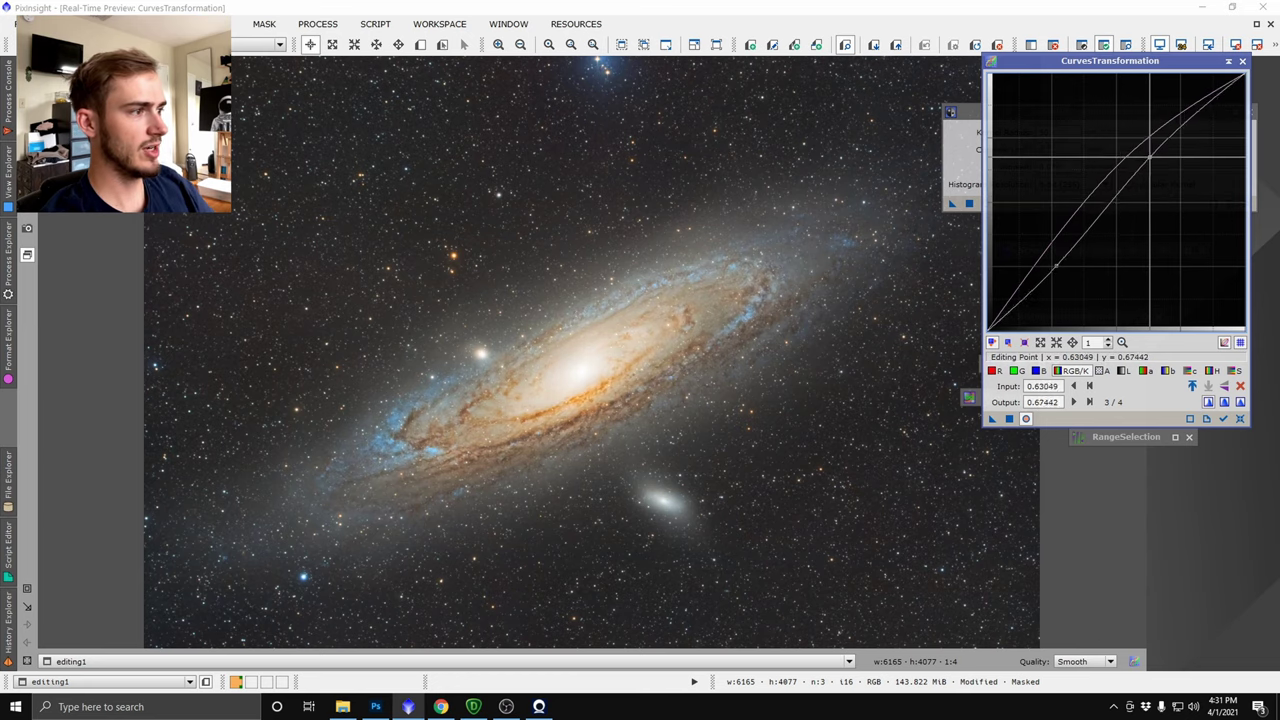
pyautogui.moveTo(1058, 268); pyautogui.dragTo(1056, 262)
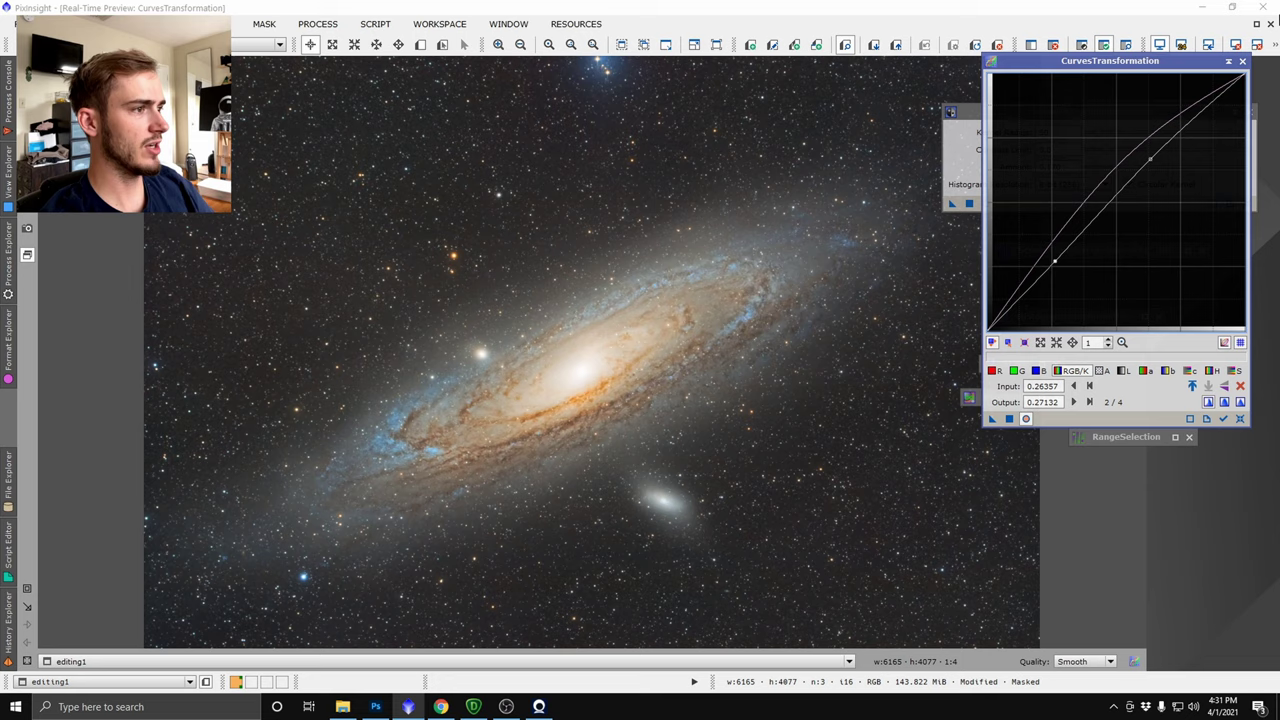
# - Close the real-time preview, apply the saturation and RGB/K curves to editing1, and check the galaxy
pyautogui.click(1270, 24)
pyautogui.moveTo(992, 419); pyautogui.dragTo(647, 383)
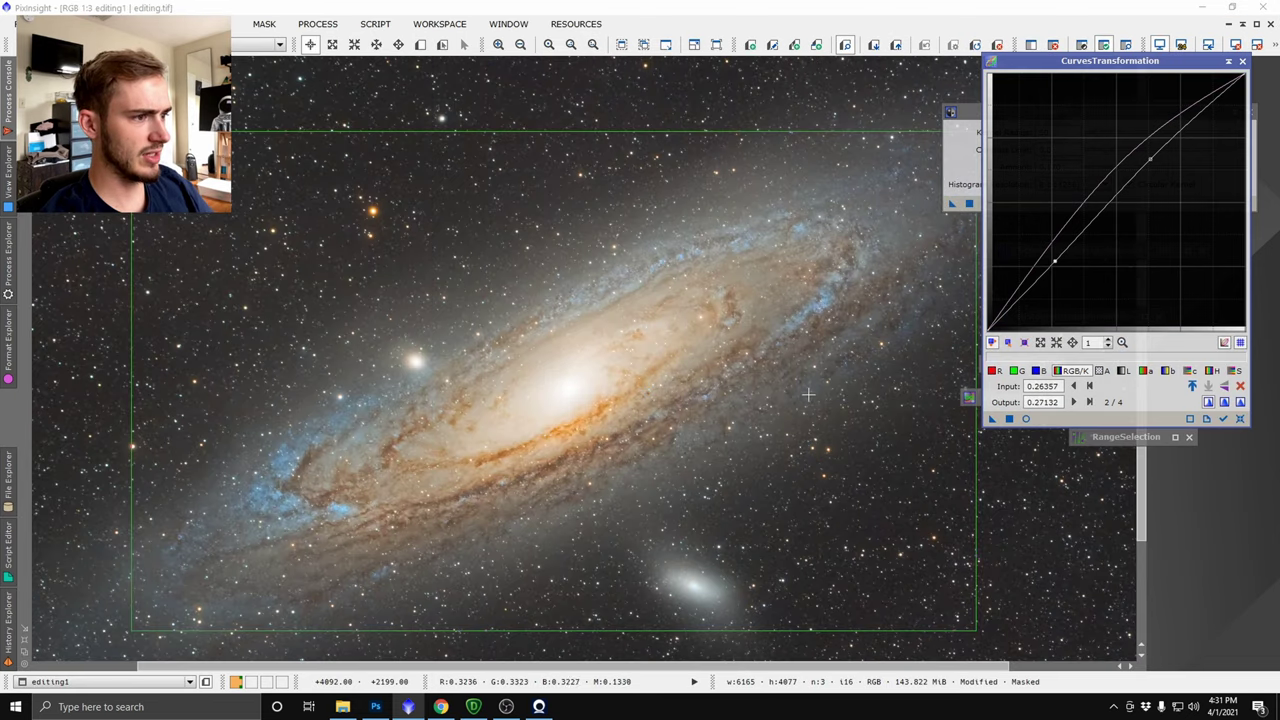
pyautogui.scroll(2, 560, 366)
pyautogui.scroll(-4, 560, 366)
# - Collapse LocalHistogramEqualization, bring up RangeSelection, and remove the current mask from editing1
pyautogui.click(954, 172)
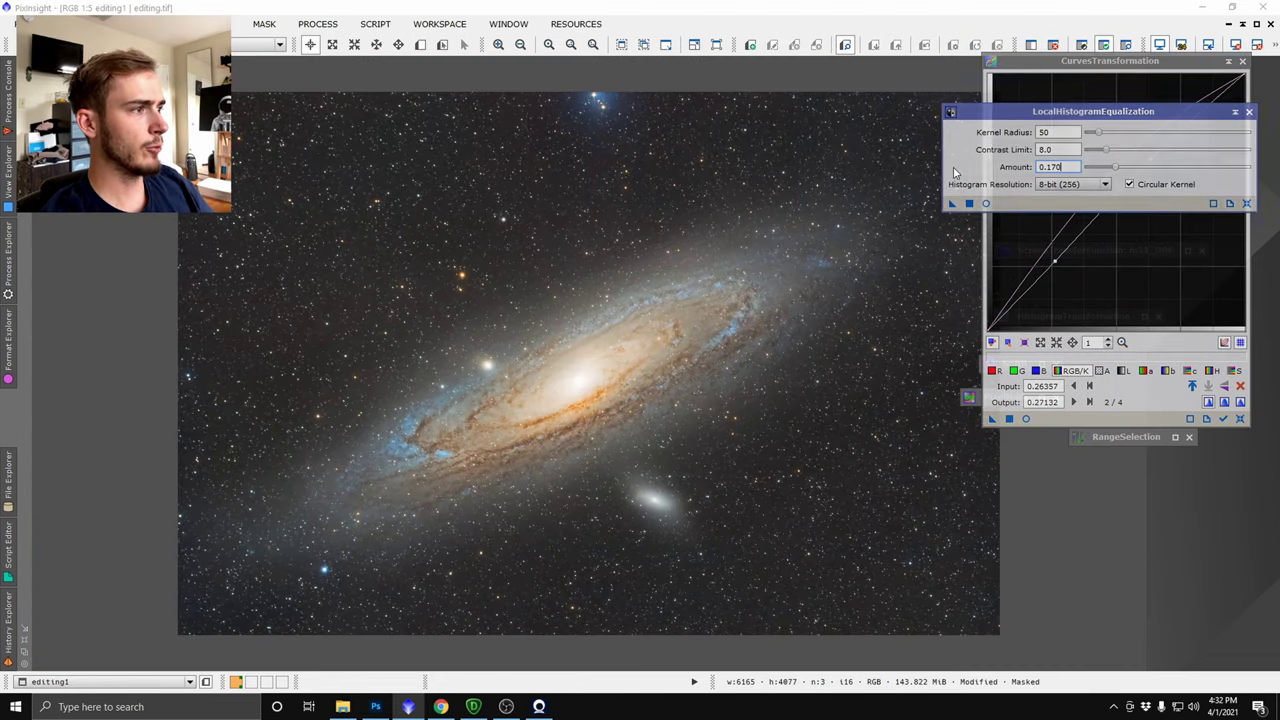
pyautogui.click(1233, 112)
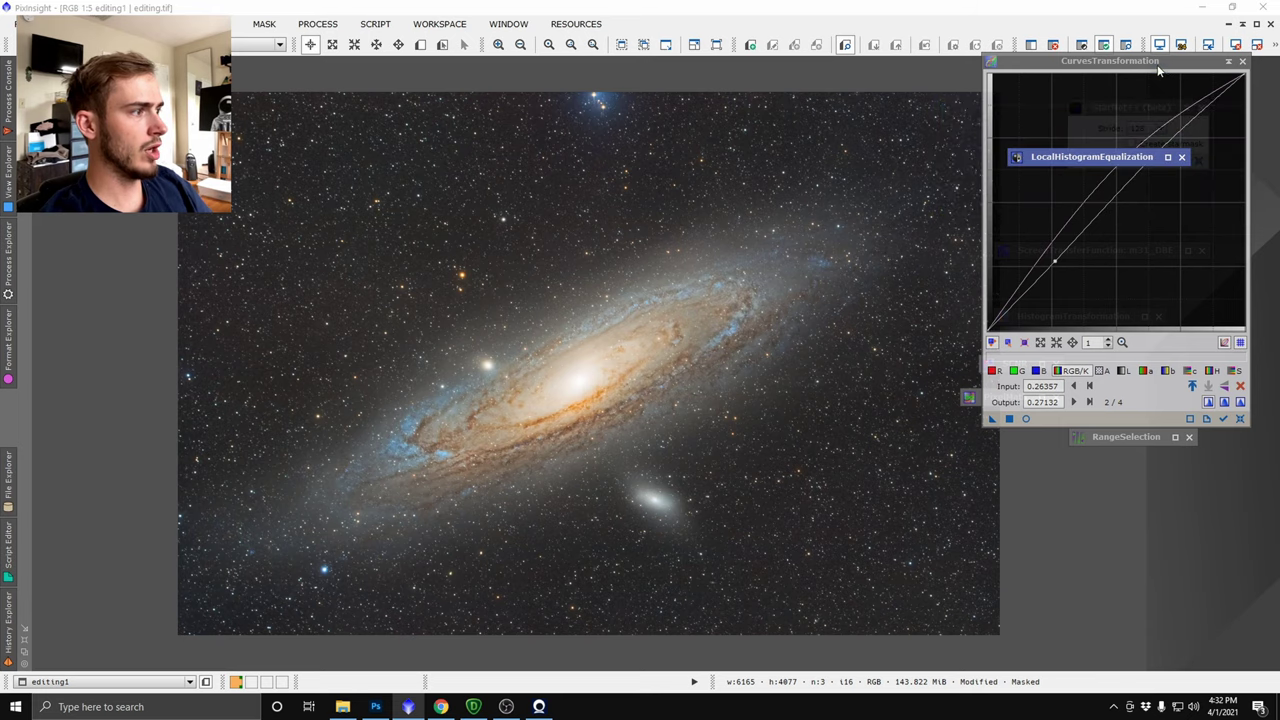
pyautogui.moveTo(1166, 62); pyautogui.dragTo(1079, 80)
pyautogui.click(1174, 437)
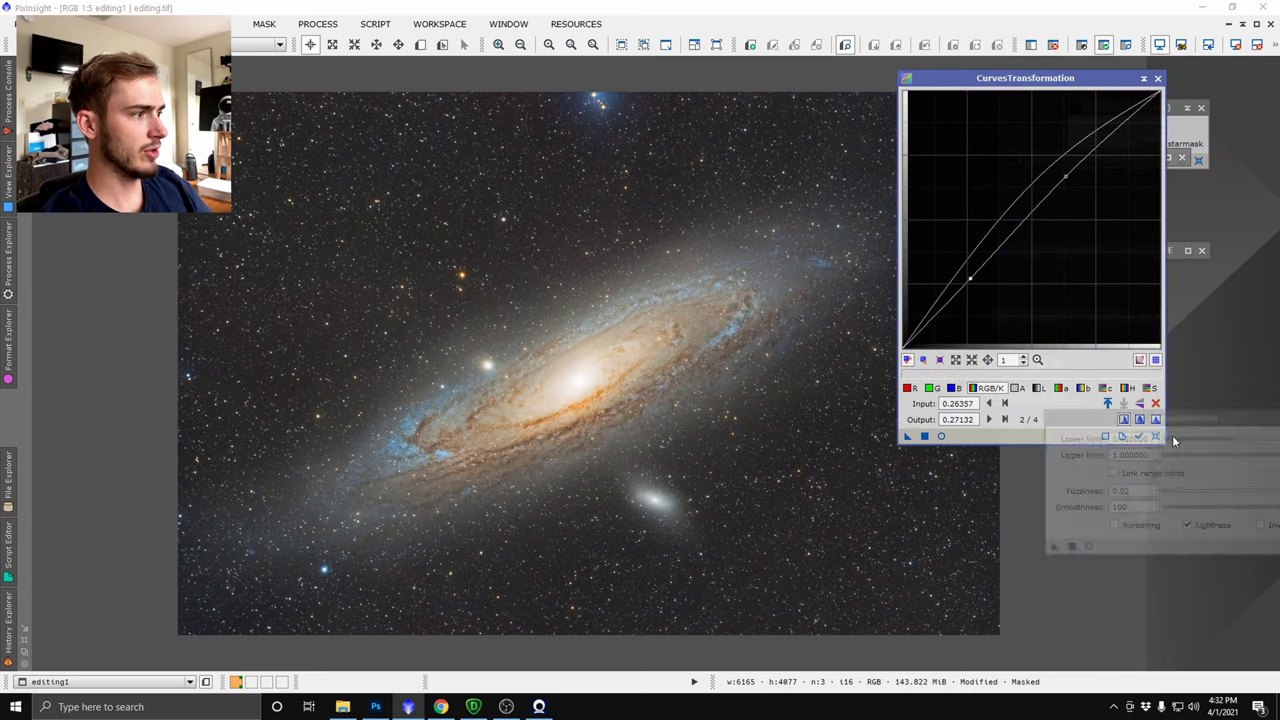
pyautogui.click(262, 24)
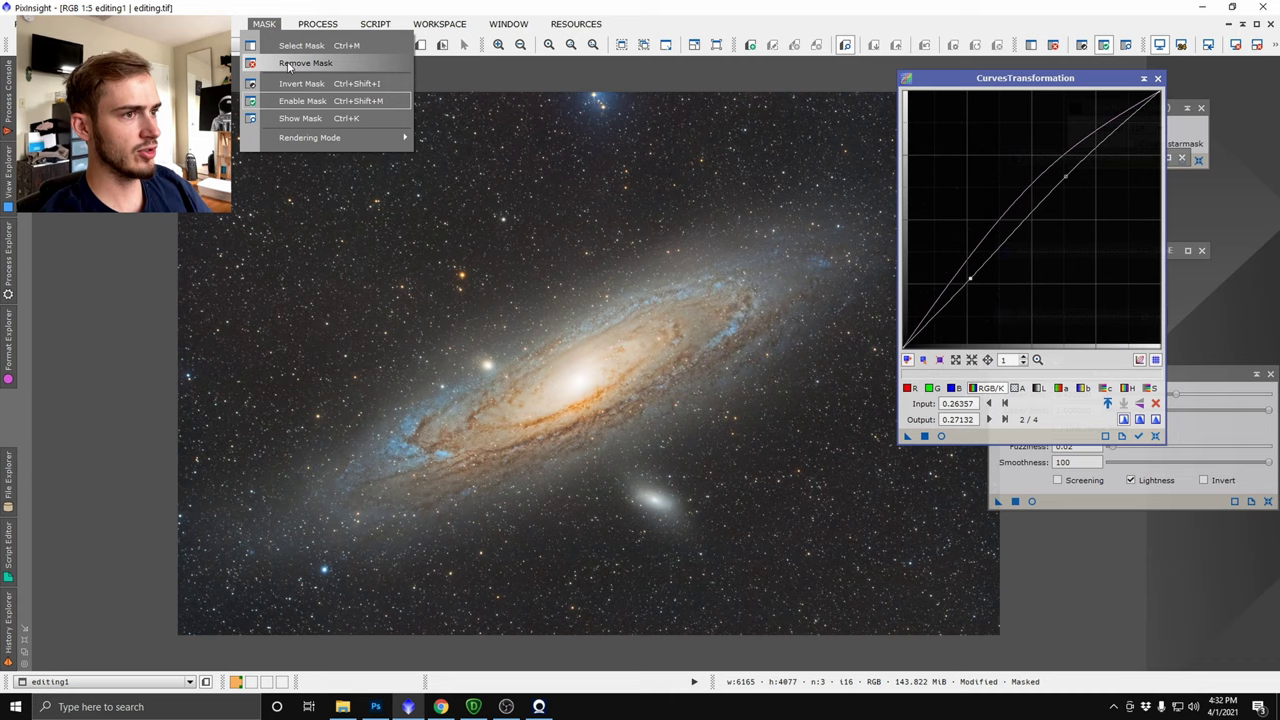
pyautogui.click(290, 60)
# - Create a new range mask from editing1 with lower limit 0.26, fuzziness 0.10, and smoothness 100
pyautogui.click(1032, 502)
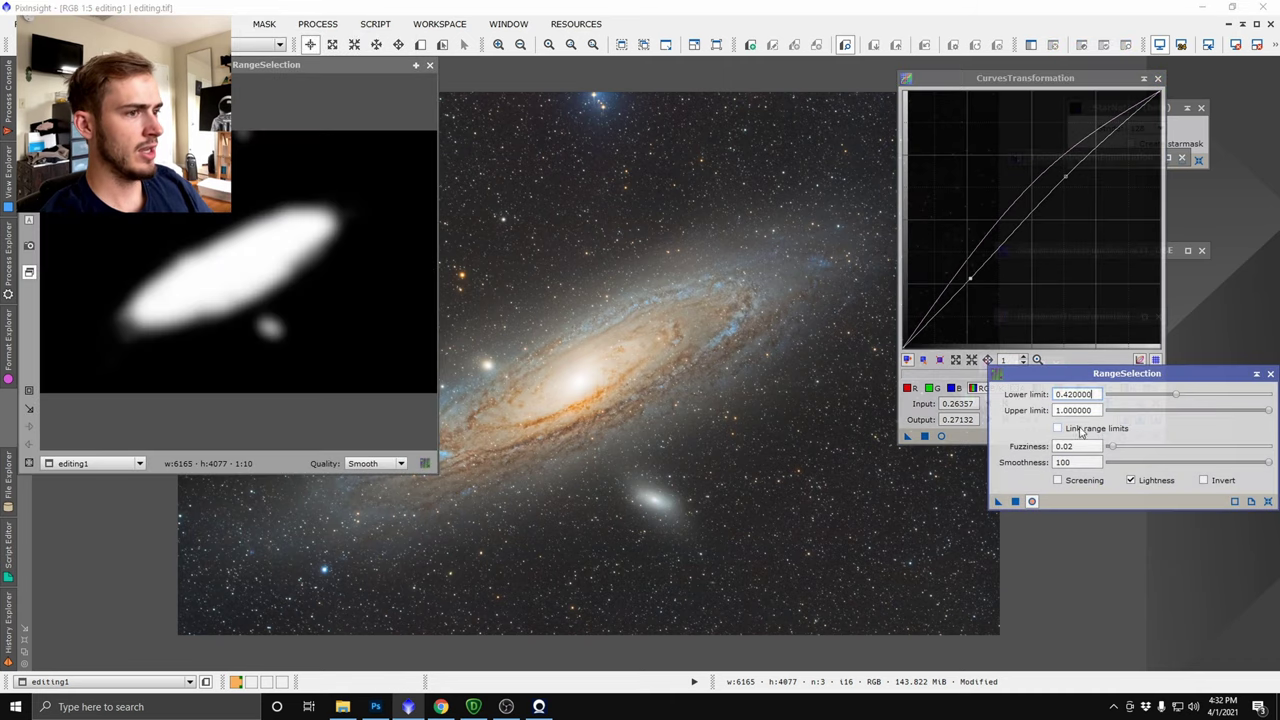
pyautogui.moveTo(1152, 396)
pyautogui.mouseDown()
pyautogui.moveTo(1136, 396)
pyautogui.moveTo(1152, 398)
pyautogui.mouseUp()
pyautogui.moveTo(1115, 455)
pyautogui.mouseDown()
pyautogui.moveTo(1192, 447)
pyautogui.moveTo(1115, 447)
pyautogui.moveTo(1180, 447)
pyautogui.moveTo(1126, 447)
pyautogui.mouseUp()
pyautogui.click(1017, 501)
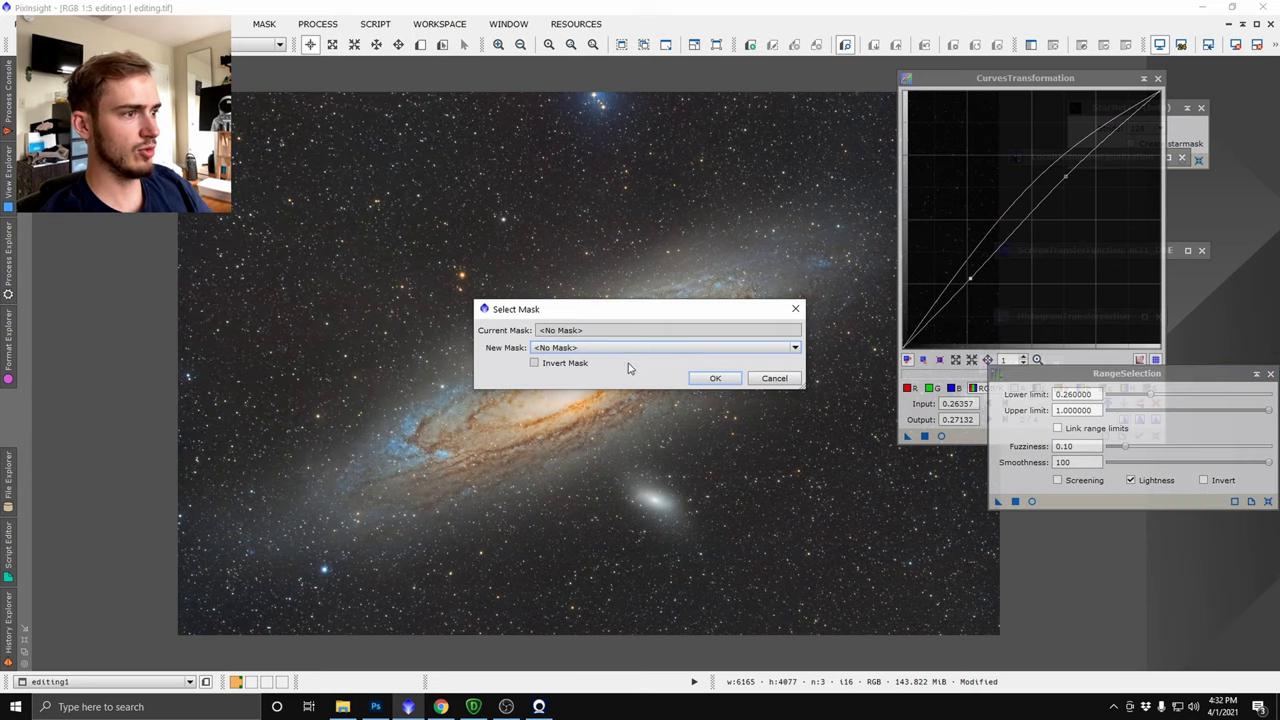
# - Apply range_mask1 as the mask of editing1 and hide its overlay
pyautogui.click(608, 347)
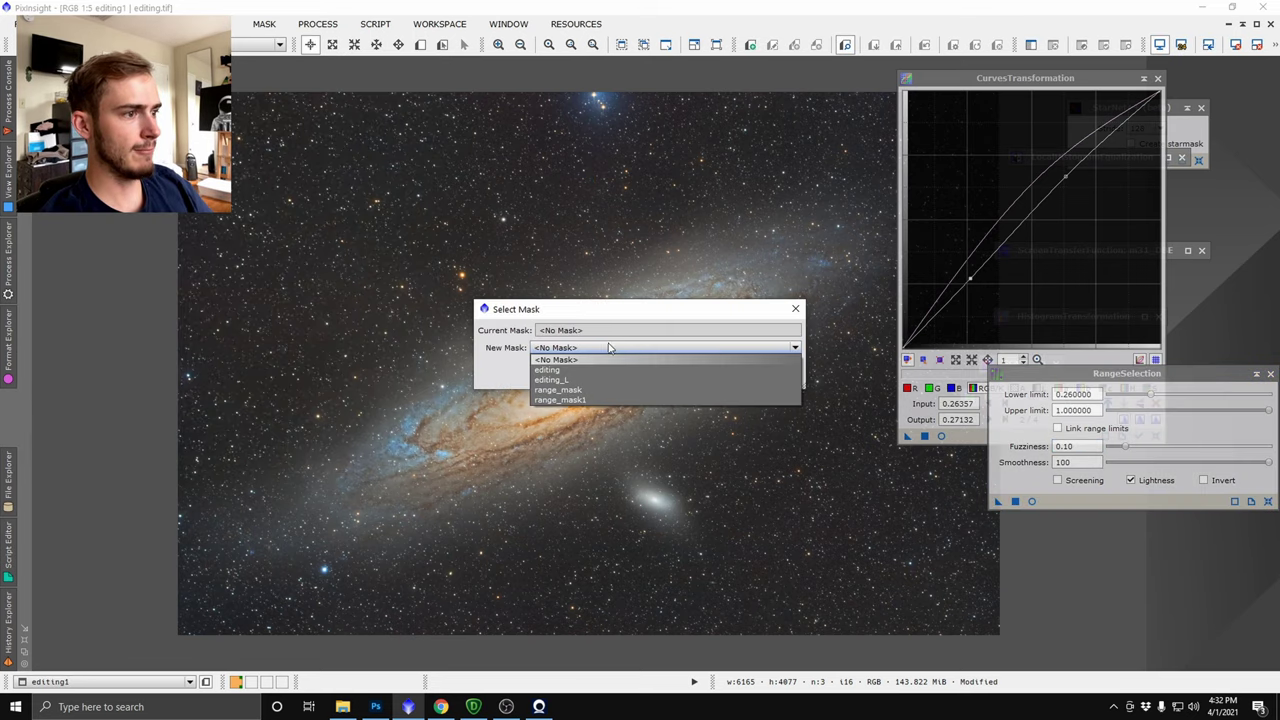
pyautogui.click(568, 401)
pyautogui.click(712, 378)
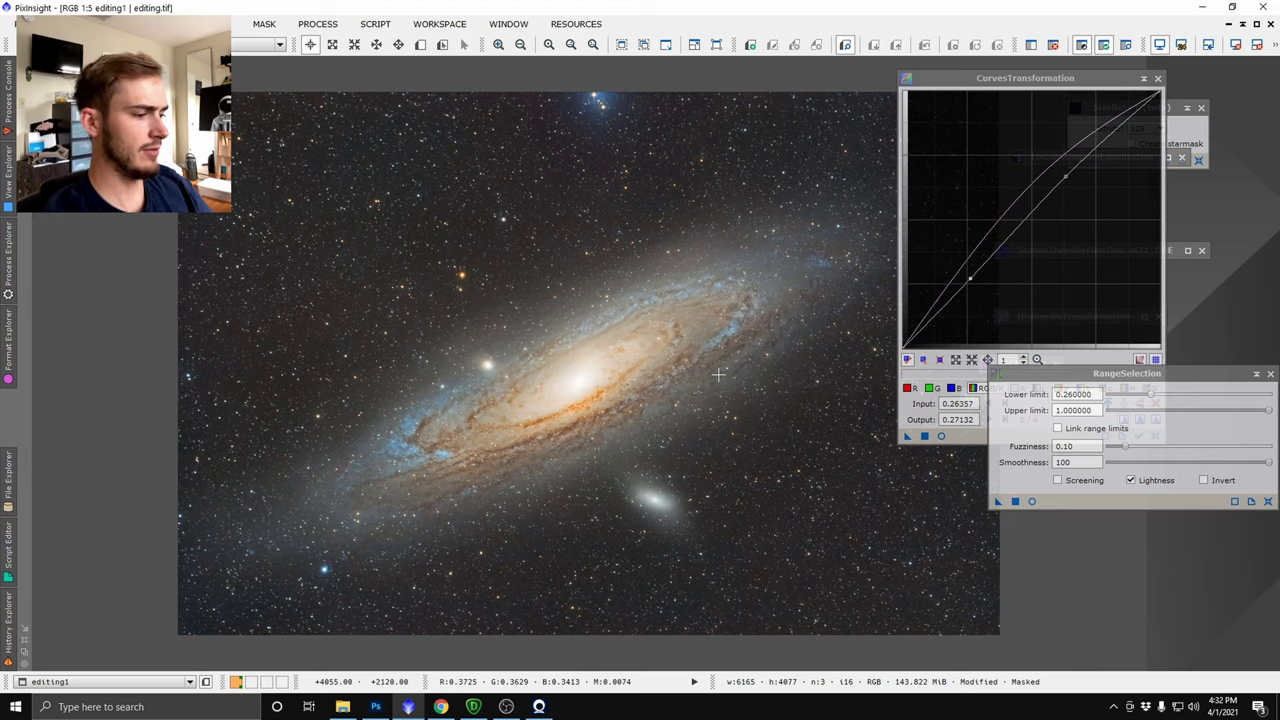
pyautogui.hotkey('ctrl', 'k')
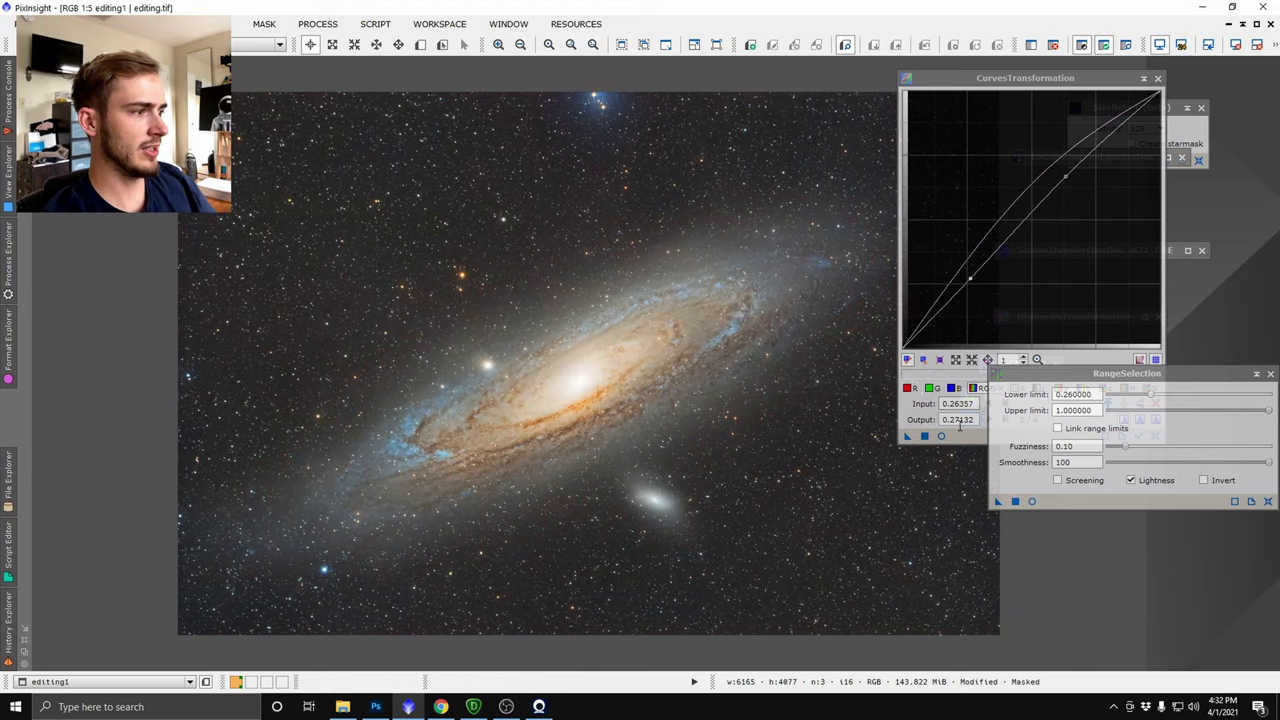
# - Reset the curves in a real-time preview, add an RGB/K shadow point, and raise the highlights to input 0.68734, output 0.78036
pyautogui.click(940, 436)
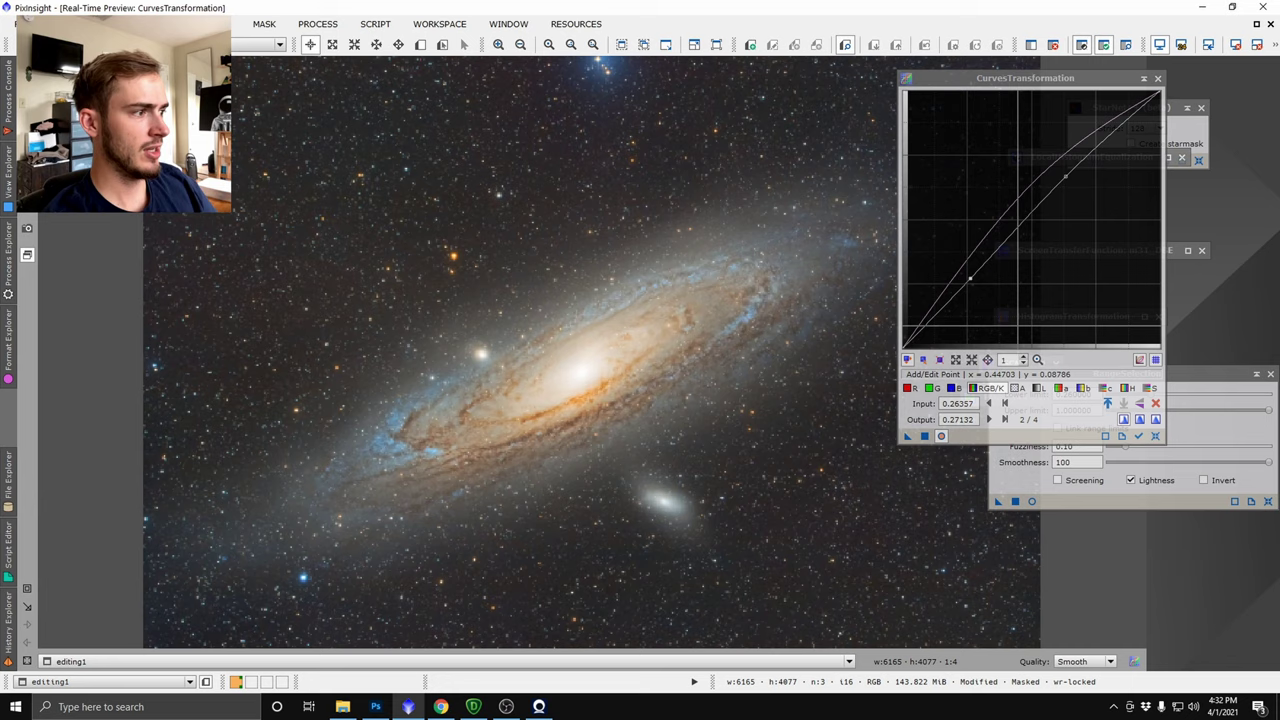
pyautogui.click(1155, 436)
pyautogui.click(981, 282)
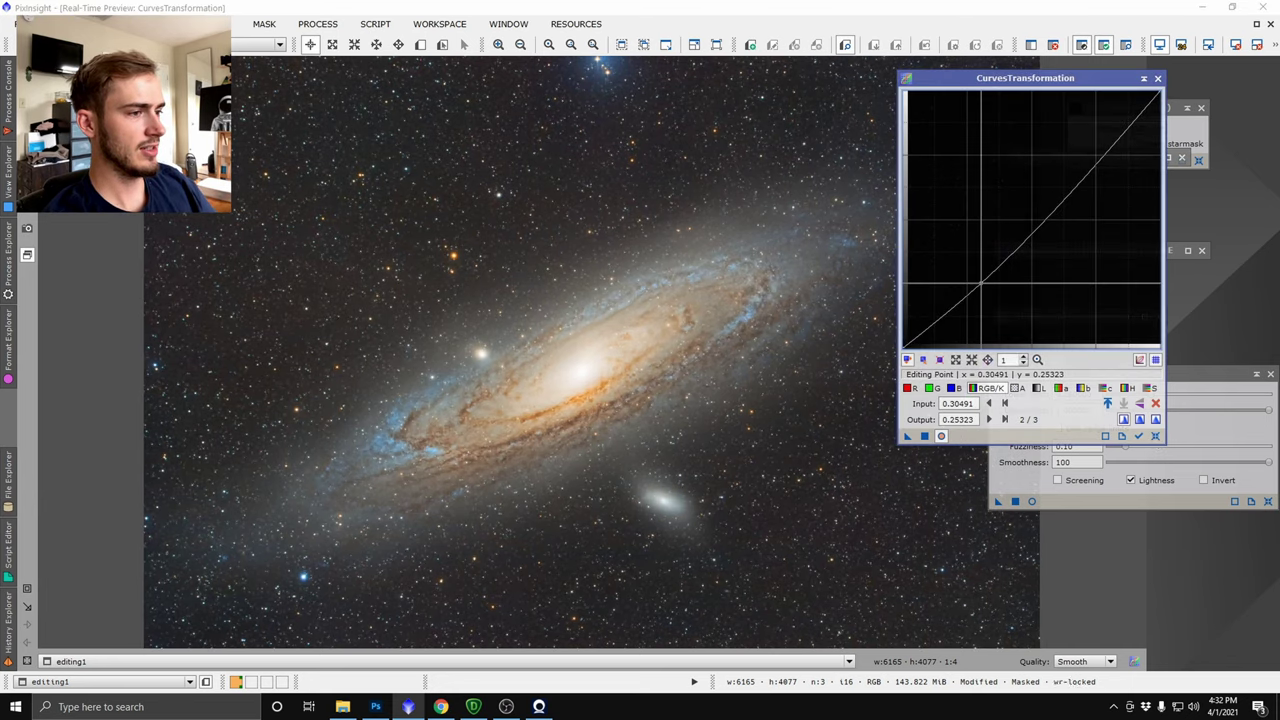
pyautogui.moveTo(981, 282); pyautogui.dragTo(986, 272)
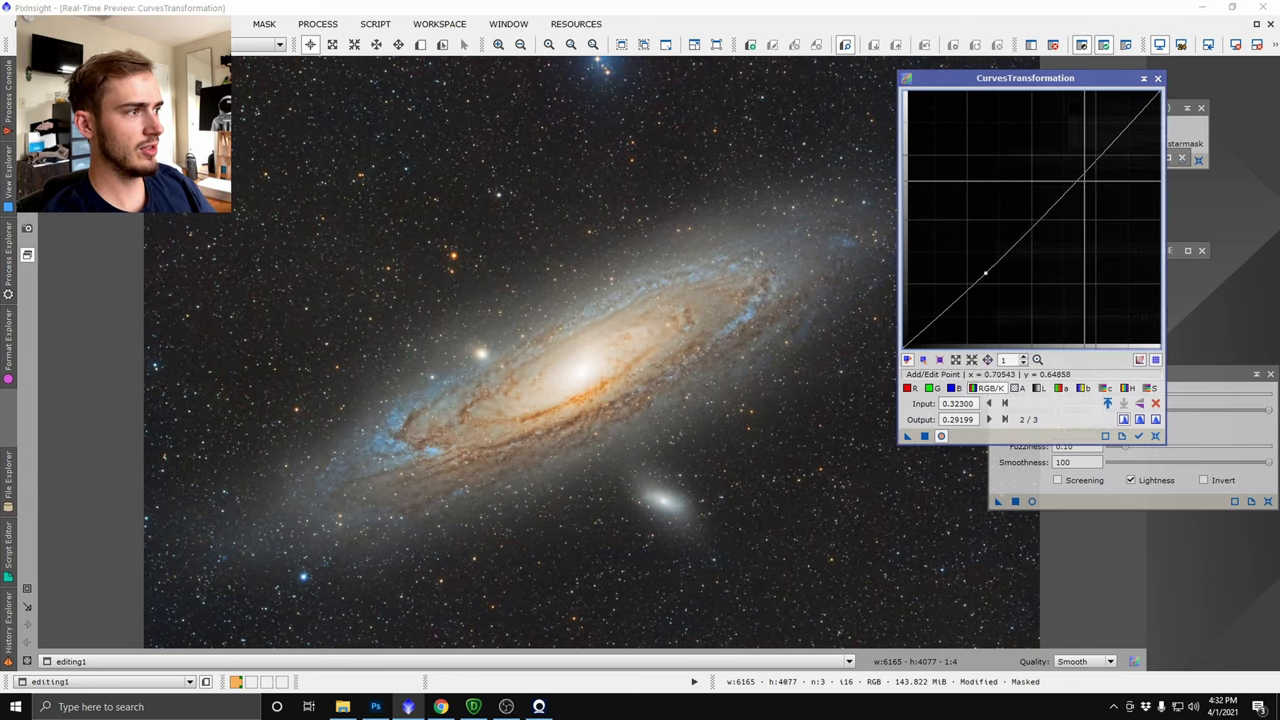
pyautogui.moveTo(1074, 176); pyautogui.dragTo(1079, 147)
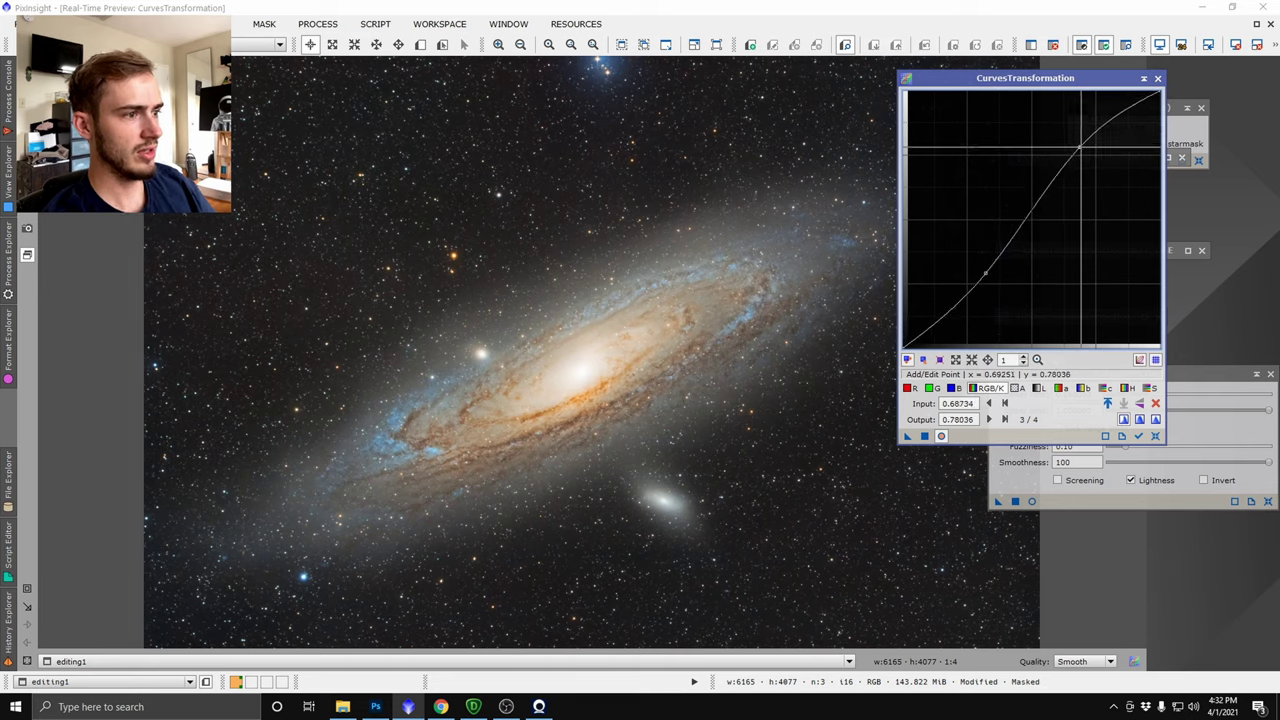
# - Lower the deepest shadows of the RGB/K curve to input 0.12145, output 0.07494, and apply the curve to the masked image
pyautogui.moveTo(986, 273); pyautogui.dragTo(983, 269)
pyautogui.moveTo(936, 318); pyautogui.dragTo(936, 332)
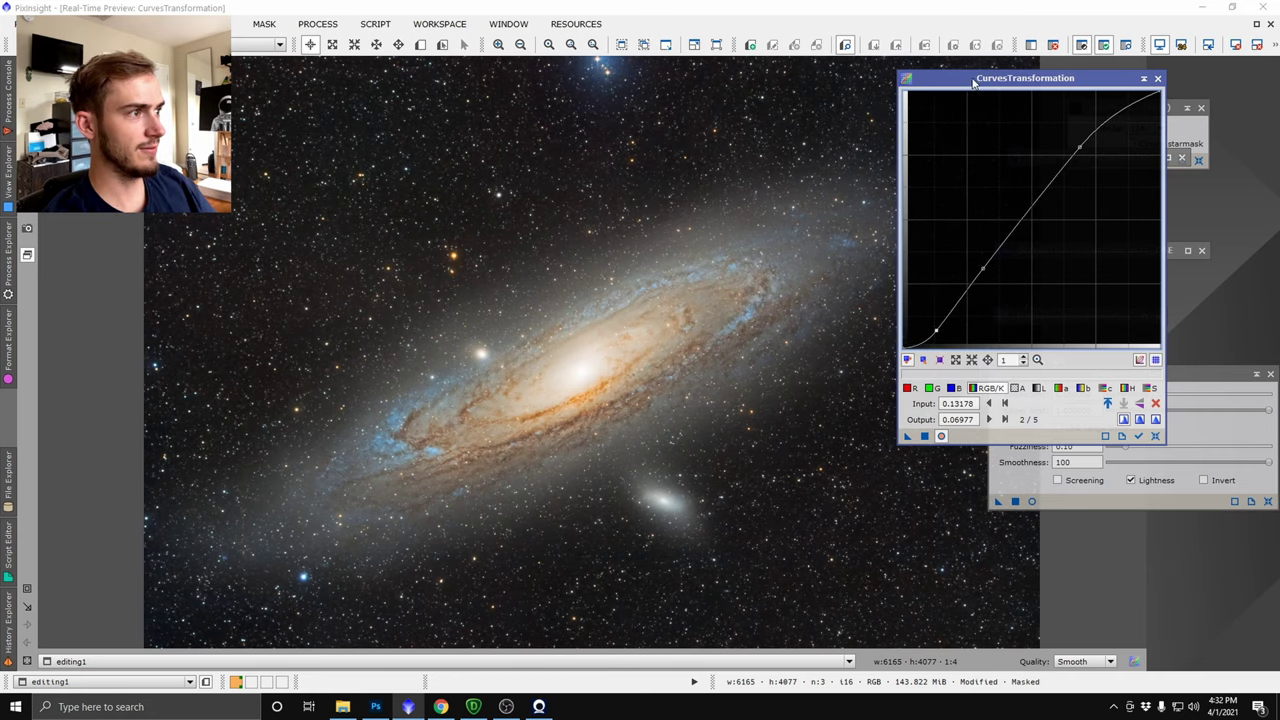
pyautogui.moveTo(975, 79); pyautogui.dragTo(1067, 82)
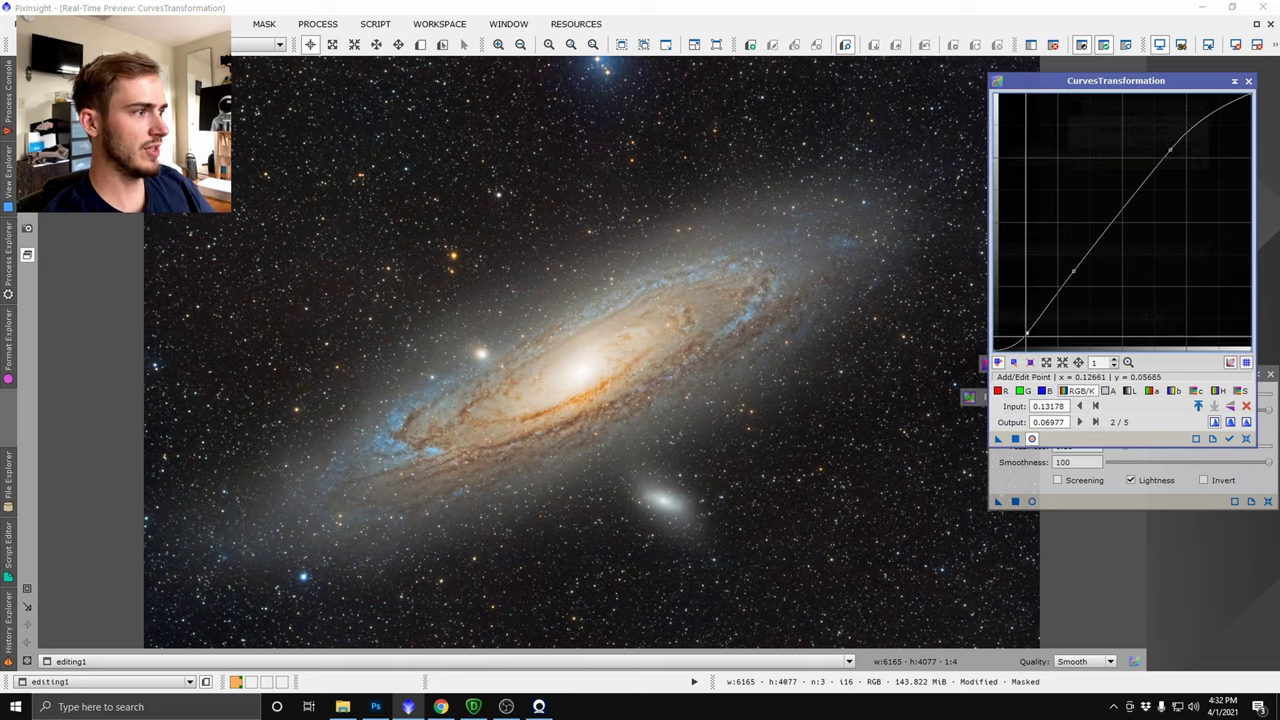
pyautogui.moveTo(1027, 333); pyautogui.dragTo(1024, 331)
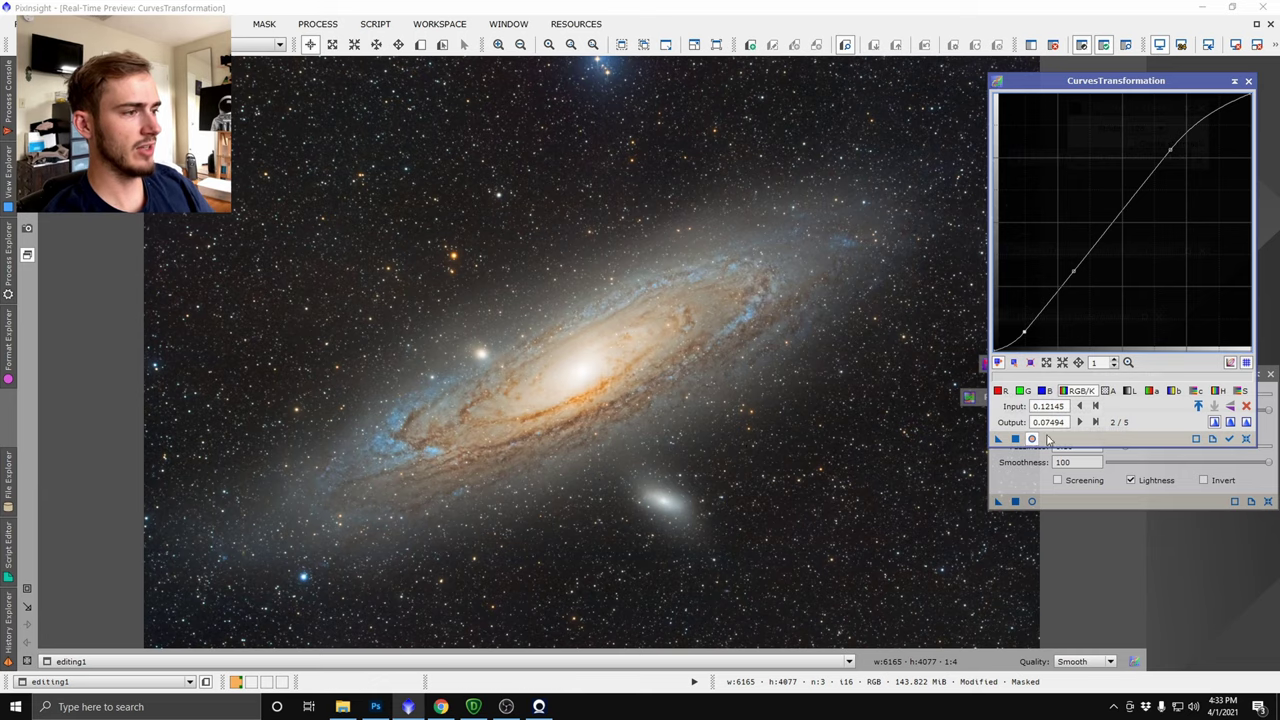
pyautogui.click(1018, 440)
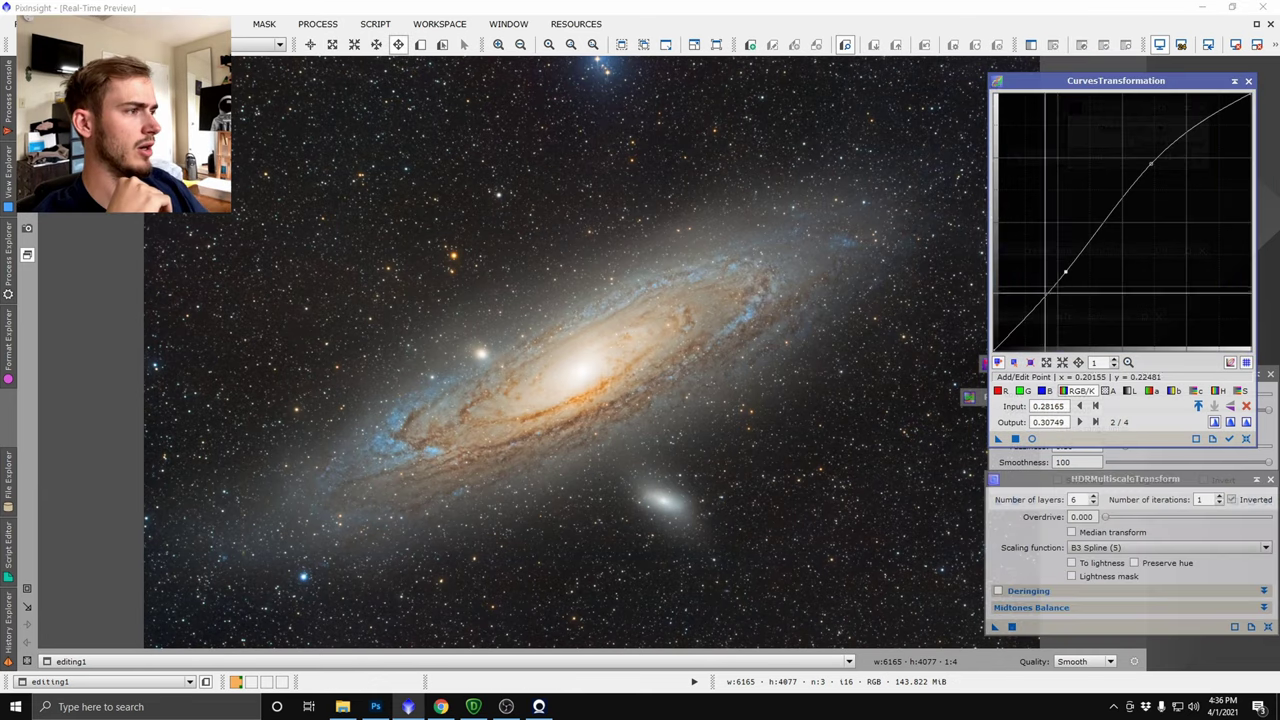
# - Adjust the RGB/K points to 0.28682/0.30233 and 0.67700/0.73902, and preview the curve in real time
pyautogui.moveTo(1067, 273); pyautogui.dragTo(1067, 272)
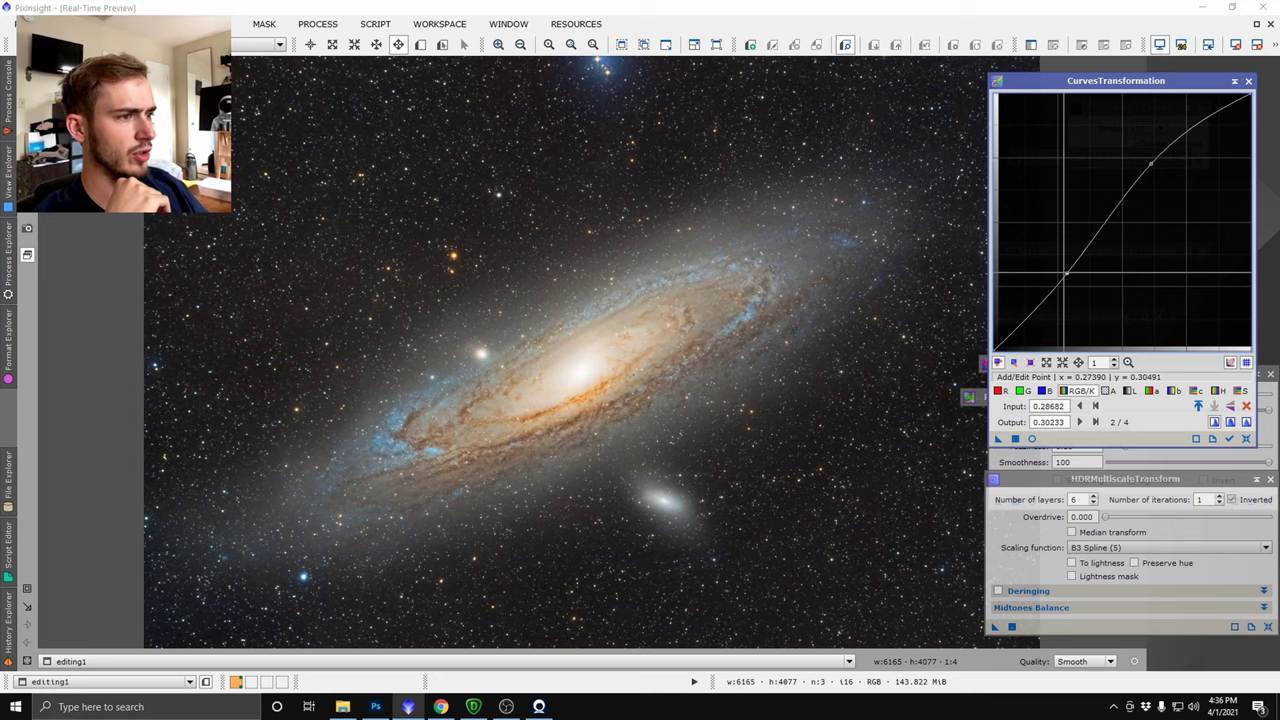
pyautogui.moveTo(1151, 163)
pyautogui.mouseDown()
pyautogui.moveTo(1154, 110)
pyautogui.moveTo(1167, 161)
pyautogui.mouseUp()
pyautogui.click(1032, 439)
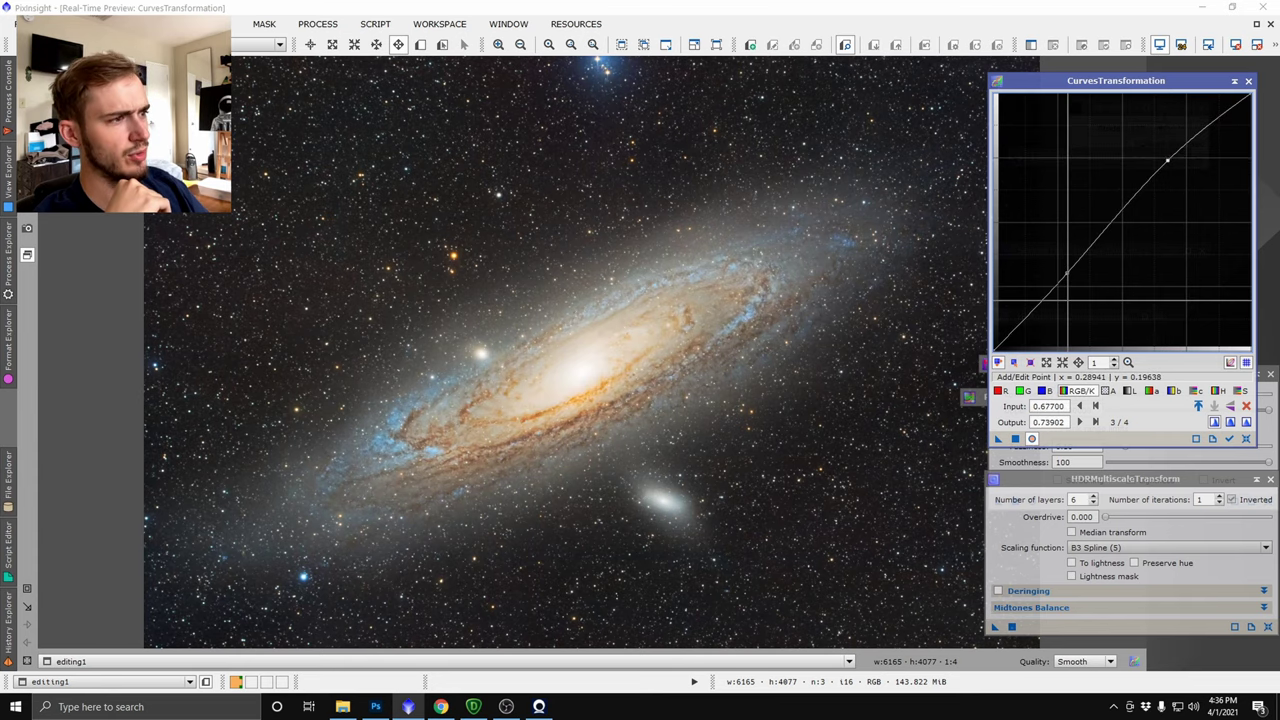
# - Raise the saturation curve to output 0.43411 at input 0.38760, close the preview, and apply the curves to editing1
pyautogui.click(1068, 283)
pyautogui.moveTo(1068, 283); pyautogui.dragTo(1094, 238)
pyautogui.click(1270, 24)
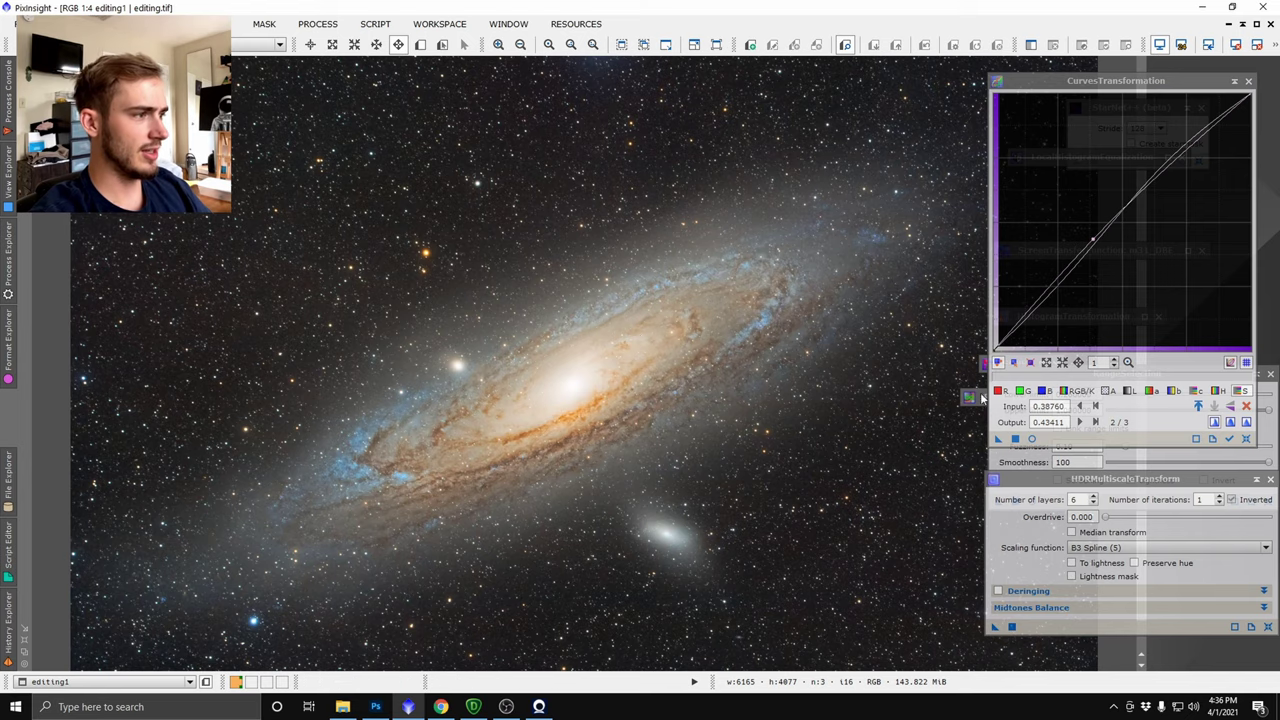
pyautogui.click(1015, 438)
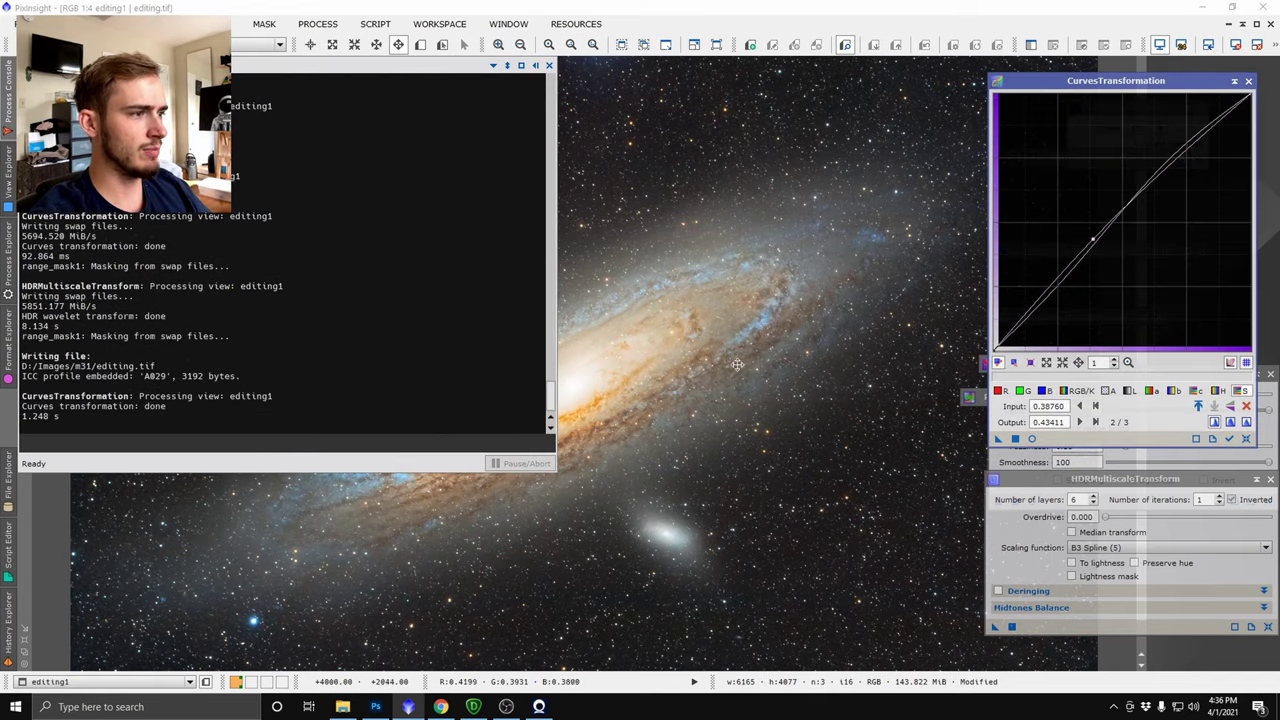
# - Examine the background stars, surrounding sky, and galaxy core of editing1 at several magnifications
pyautogui.scroll(-3, 711, 390)
pyautogui.scroll(1, 645, 385)
pyautogui.moveTo(316, 209); pyautogui.dragTo(646, 417)
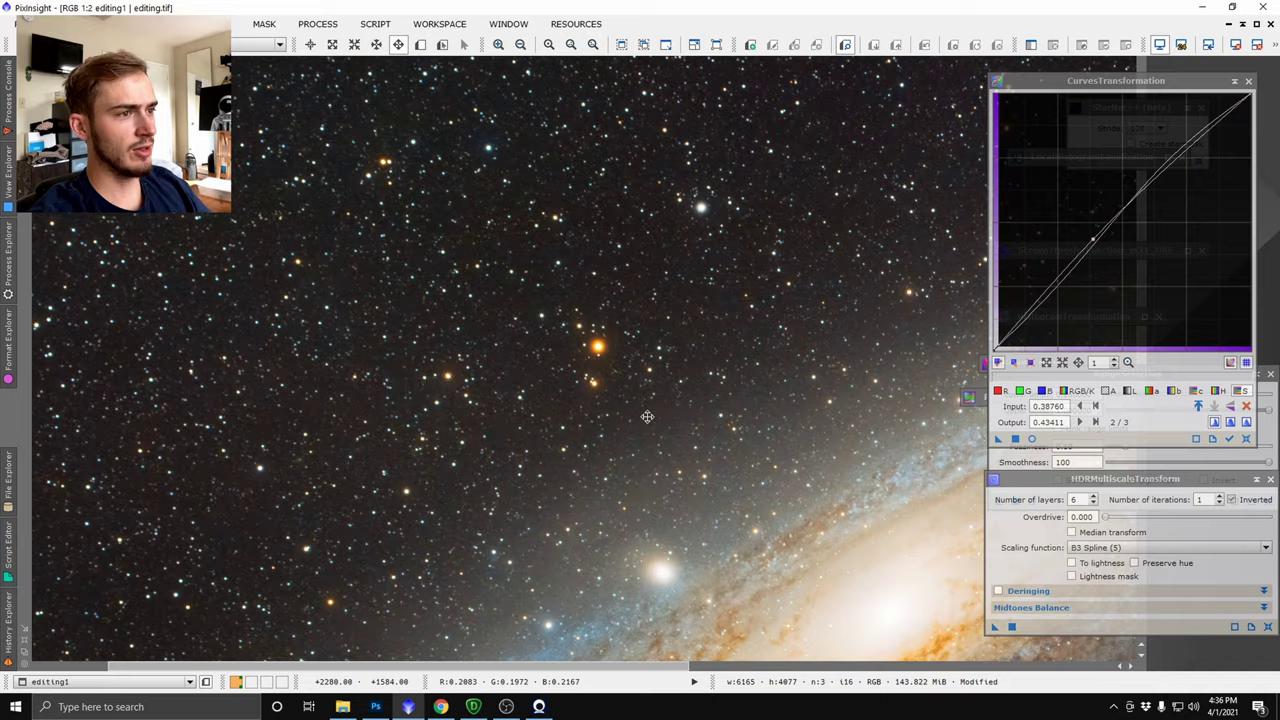
pyautogui.scroll(-2, 646, 417)
pyautogui.moveTo(463, 334); pyautogui.dragTo(820, 489)
pyautogui.scroll(3, 820, 489)
pyautogui.moveTo(735, 509); pyautogui.dragTo(554, 331)
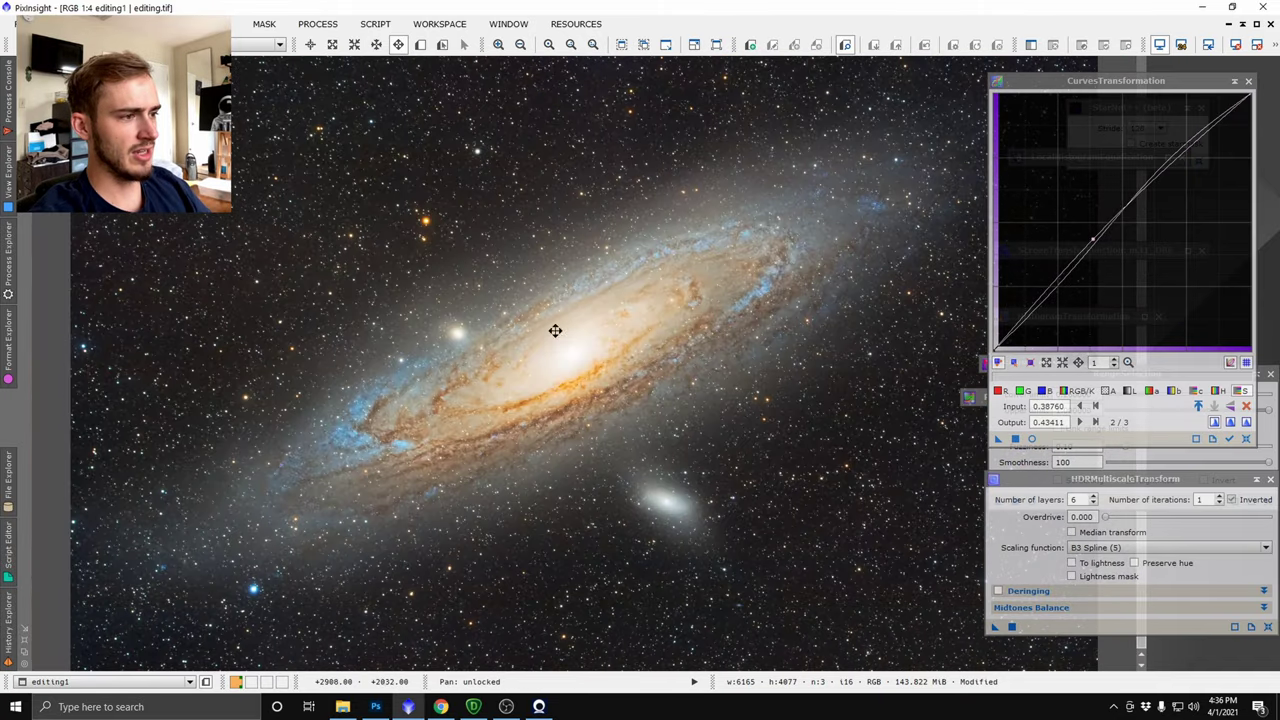
pyautogui.scroll(-1, 556, 331)
pyautogui.moveTo(950, 610); pyautogui.dragTo(511, 253)
pyautogui.scroll(1, 573, 339)
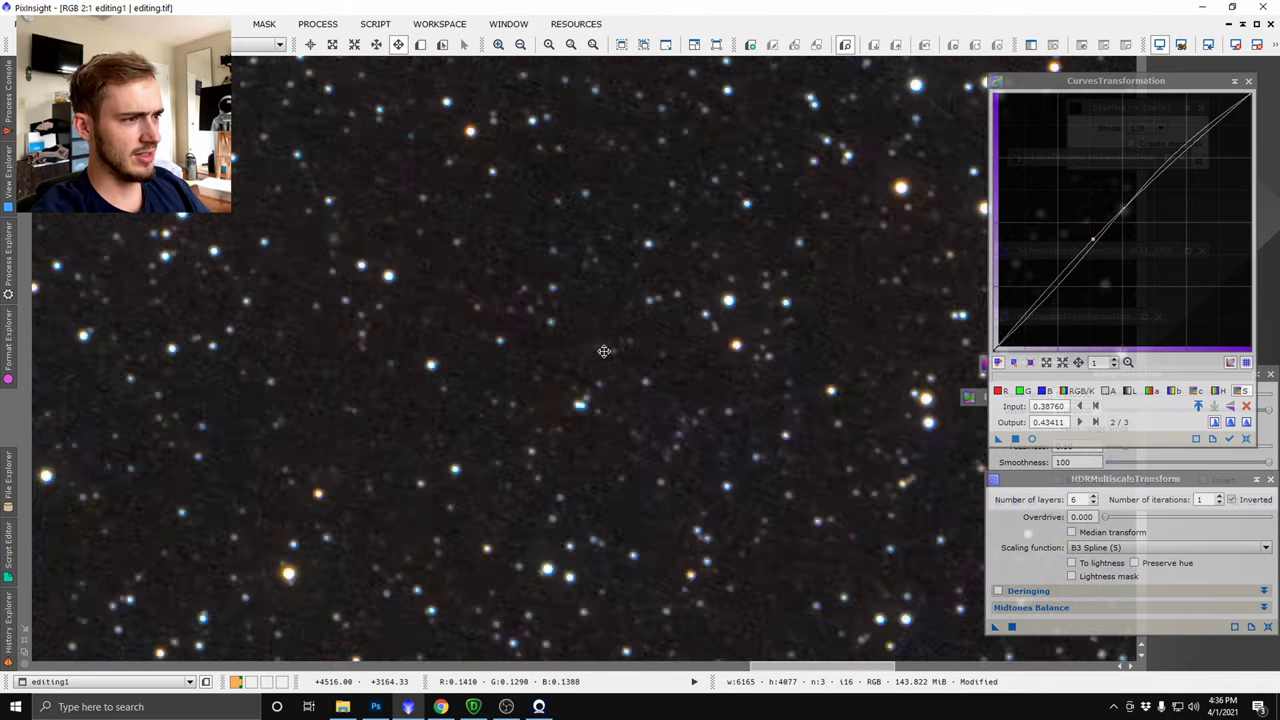
pyautogui.scroll(-3, 600, 349)
pyautogui.scroll(1, 686, 357)
pyautogui.scroll(-2, 690, 360)
pyautogui.scroll(1, 782, 373)
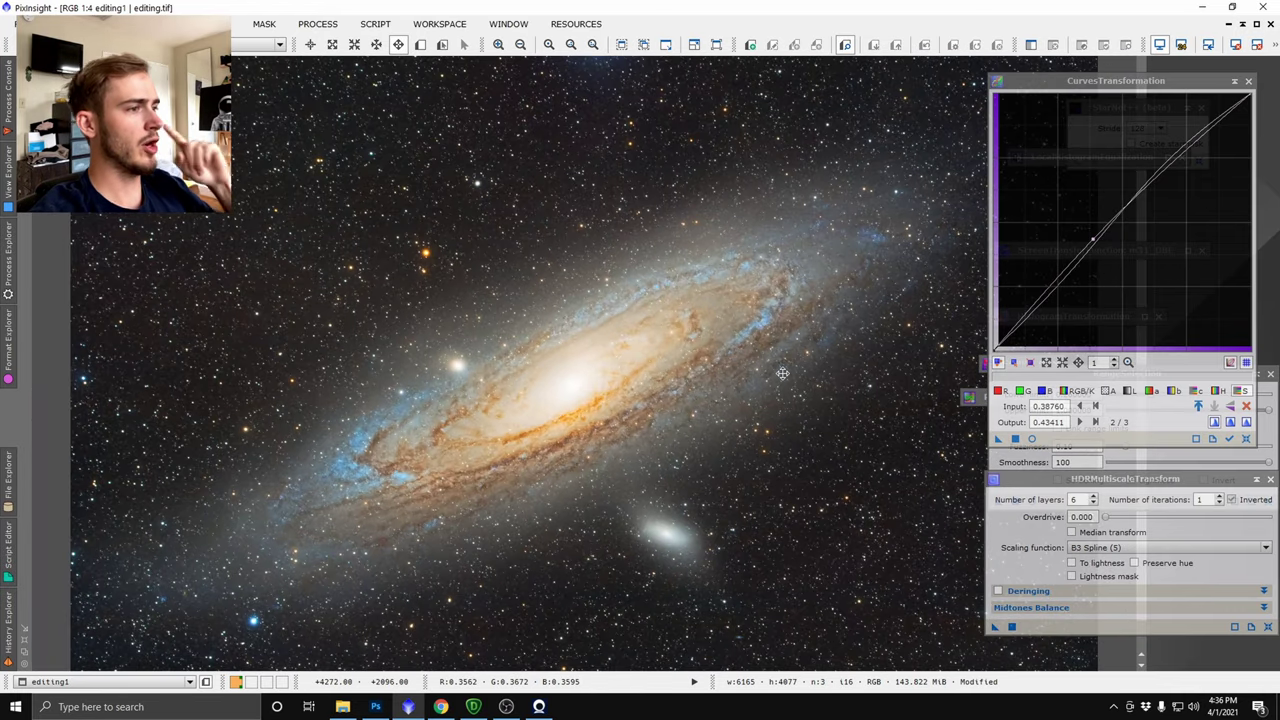
pyautogui.scroll(-1, 781, 372)
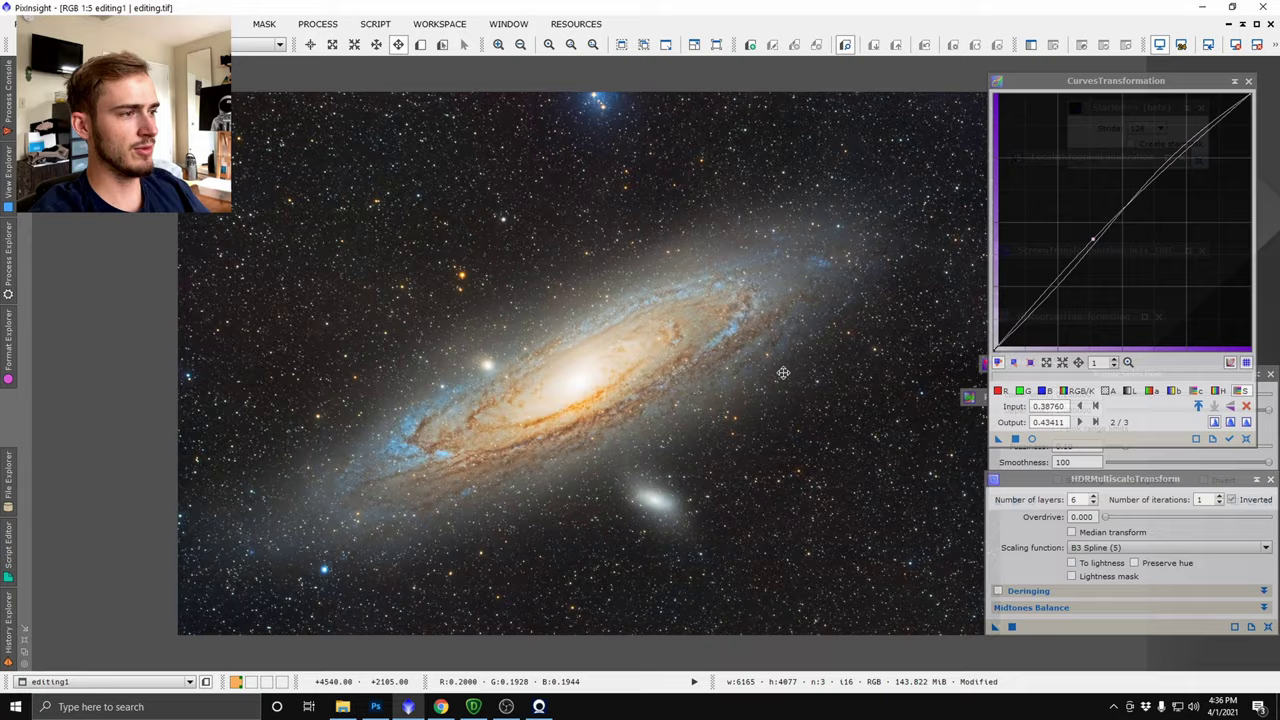
pyautogui.scroll(4, 778, 365)
pyautogui.scroll(-4, 534, 417)
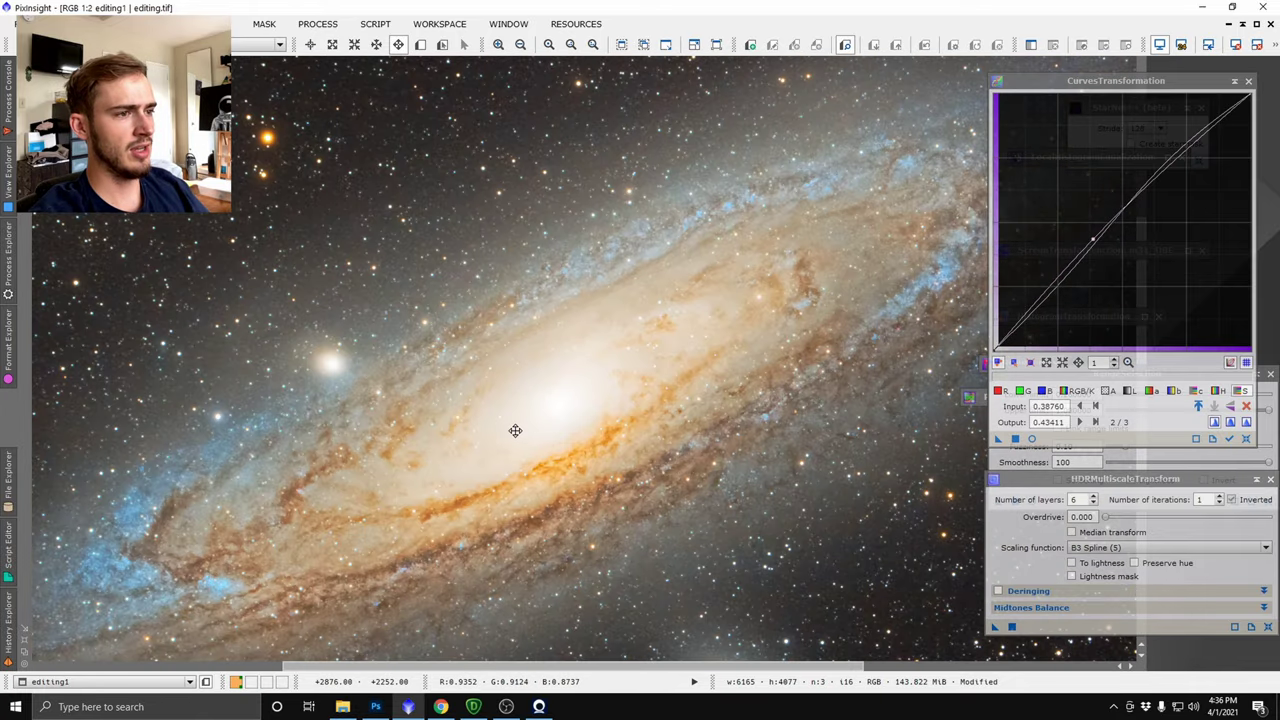
# - Collapse the CurvesTransformation, RangeSelection, and HDRMultiscaleTransform windows, and inspect the galaxy in editing1 up close and as a whole
pyautogui.scroll(4, 708, 344)
pyautogui.scroll(-4, 708, 344)
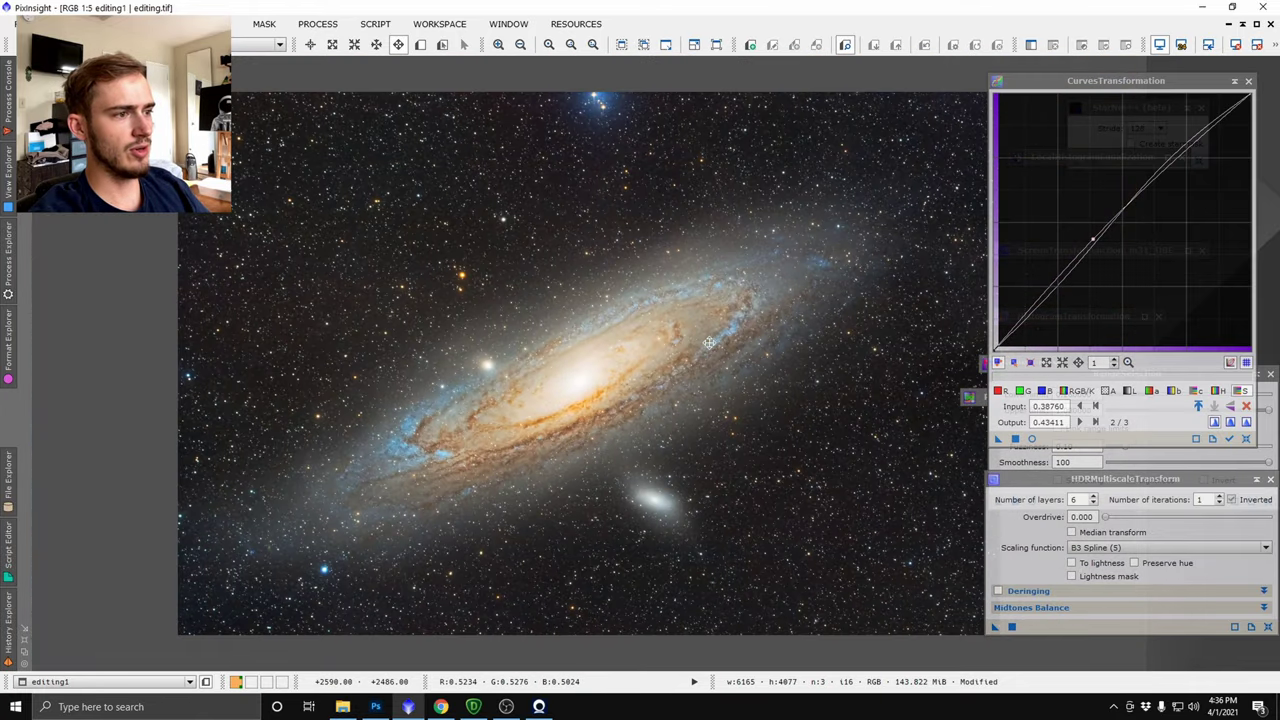
pyautogui.scroll(1, 710, 342)
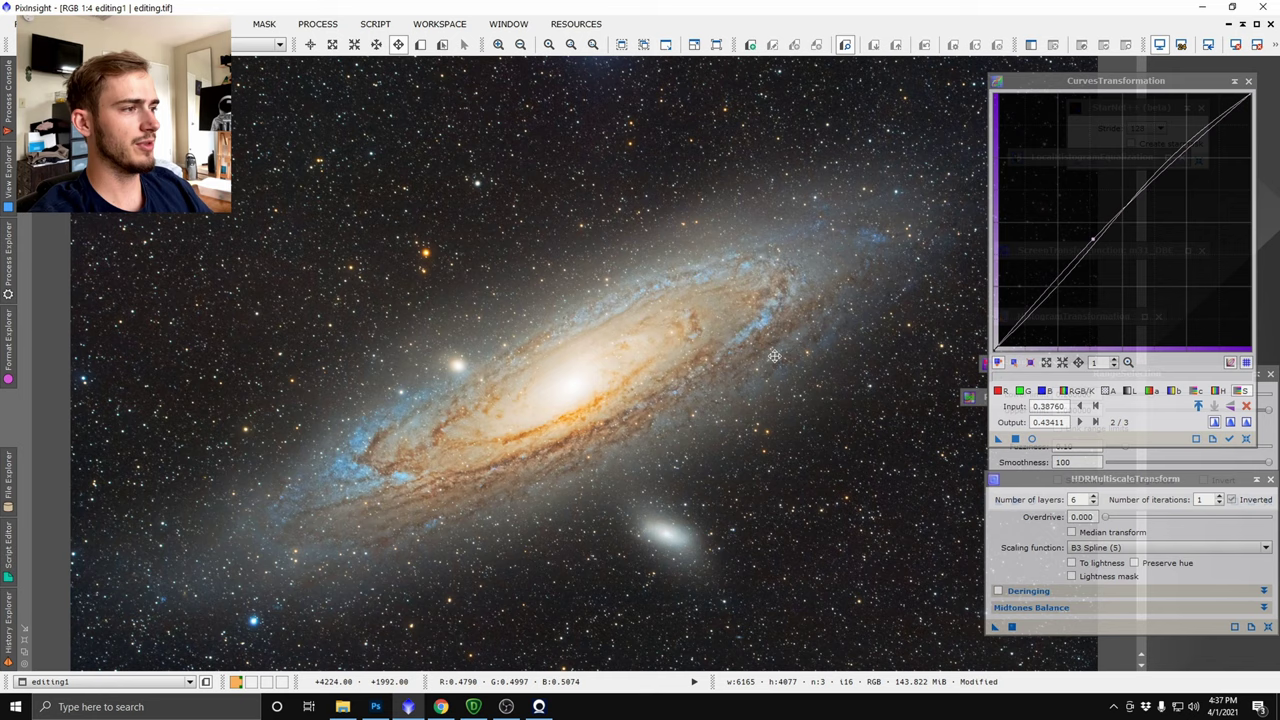
pyautogui.click(1234, 80)
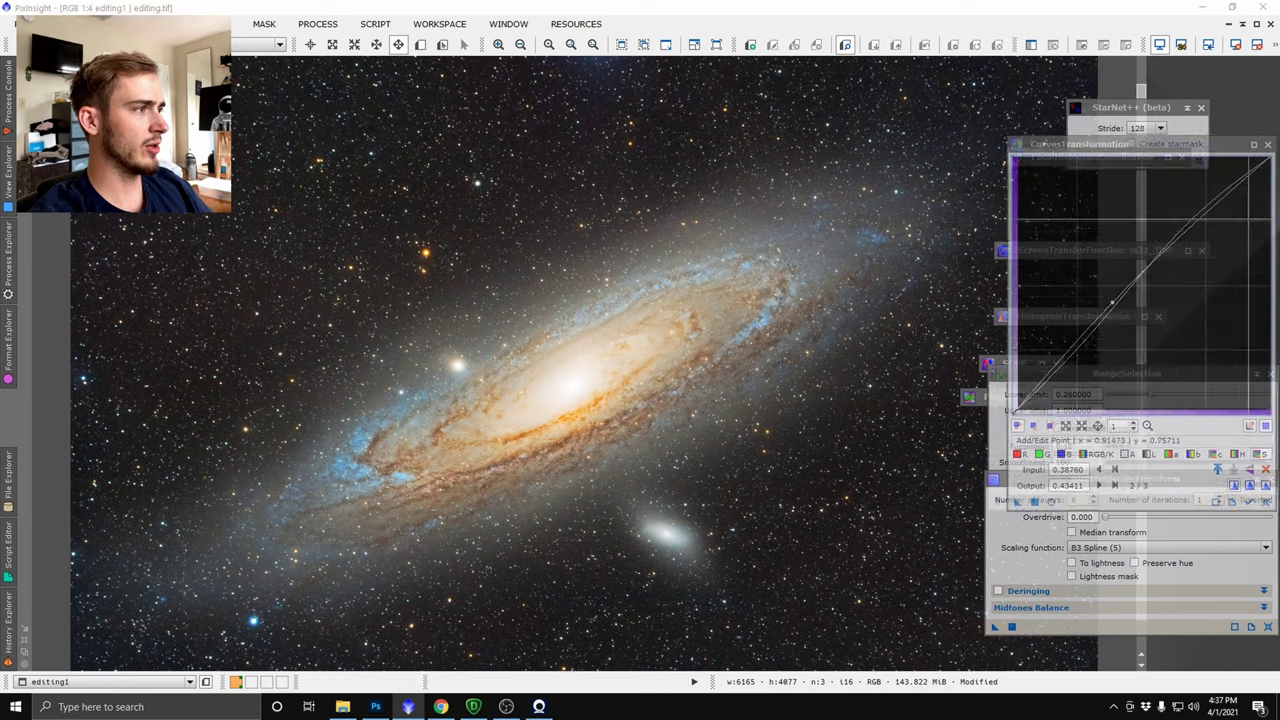
pyautogui.click(1257, 374)
pyautogui.click(1257, 479)
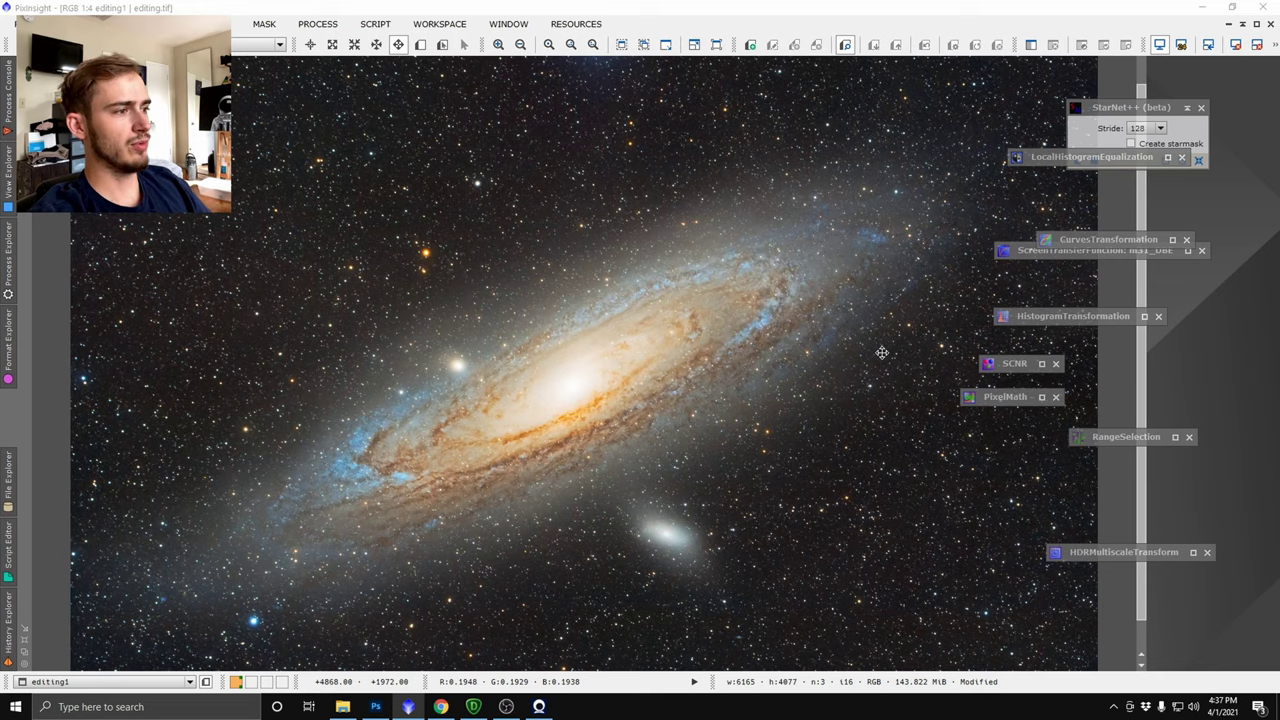
pyautogui.scroll(2, 870, 348)
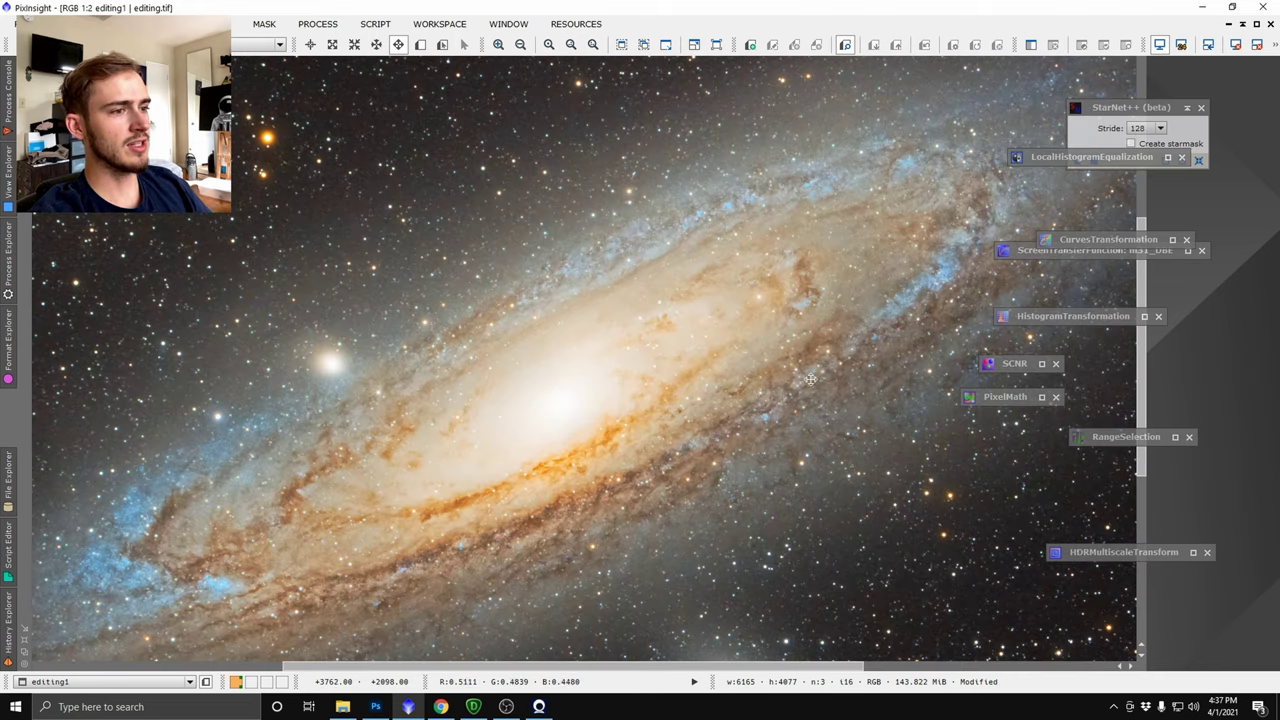
pyautogui.scroll(-1, 740, 352)
pyautogui.scroll(-1, 712, 358)
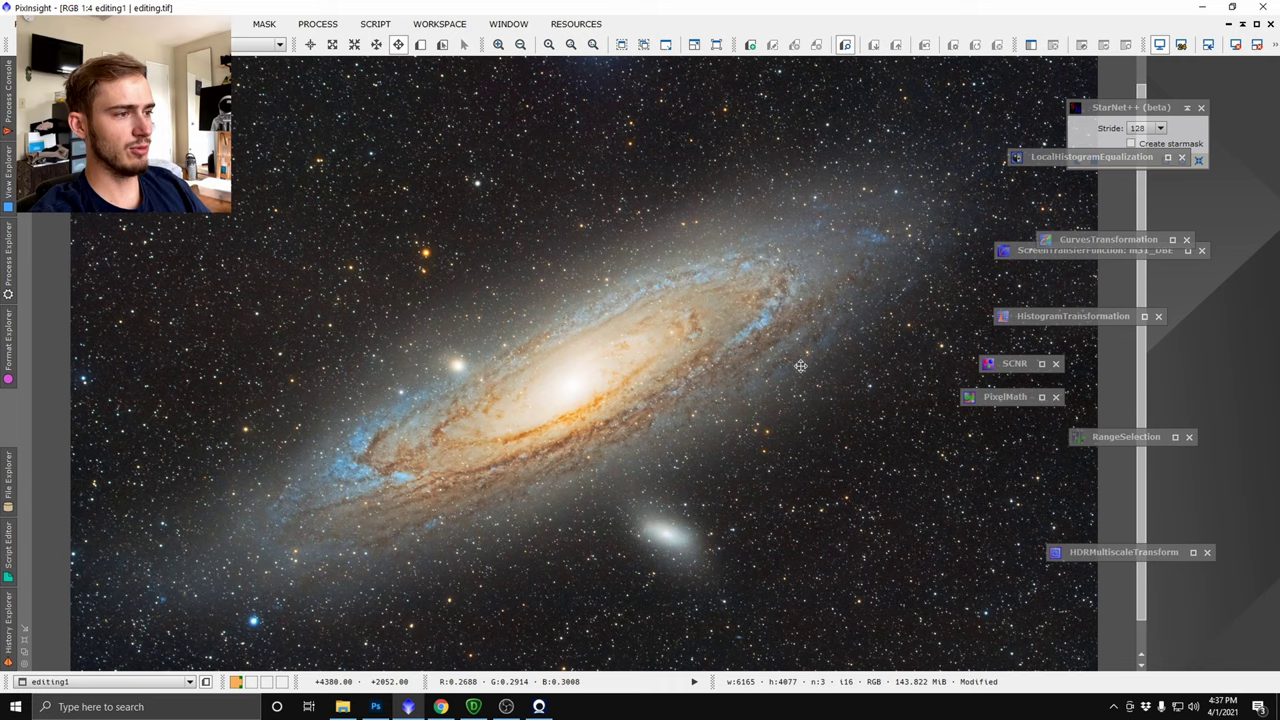